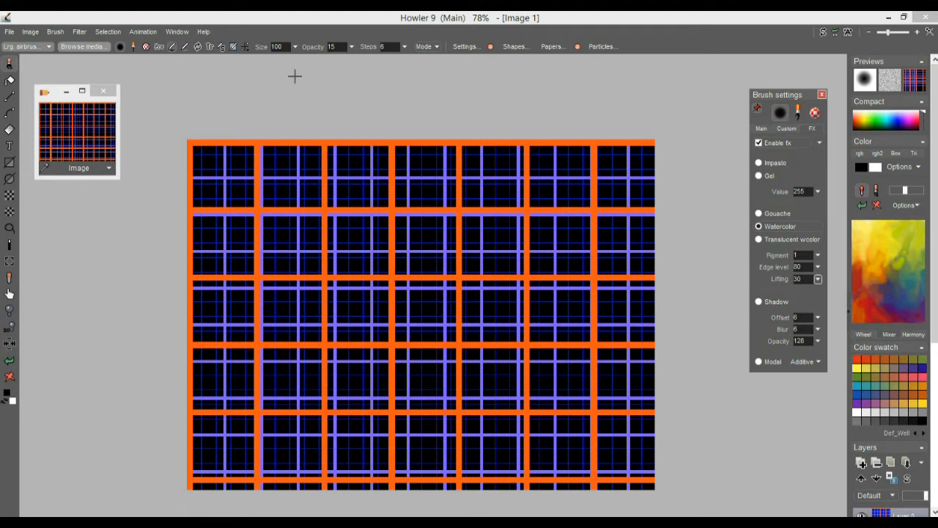
Step: Select the Smear 50 effects brush and smear broad looping strokes across the upper middle of the grid
click(42, 48)
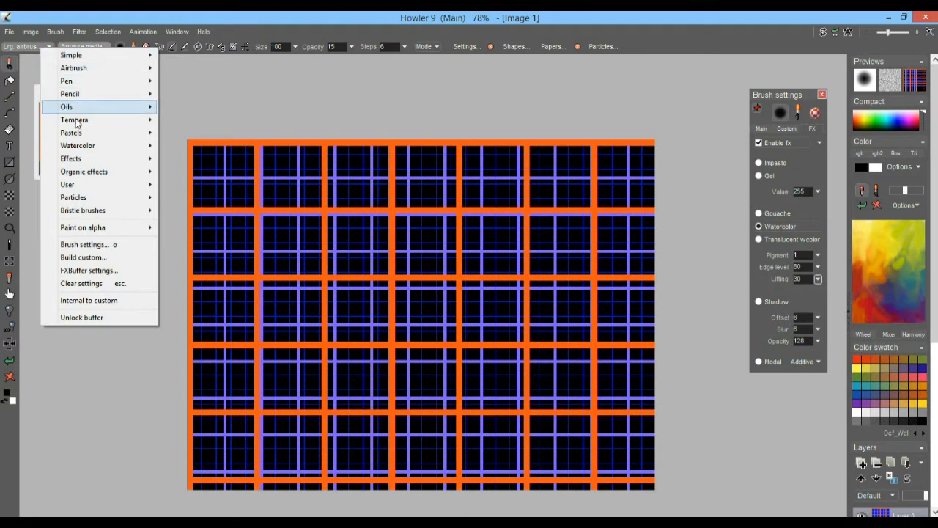
mouse_move(128, 103)
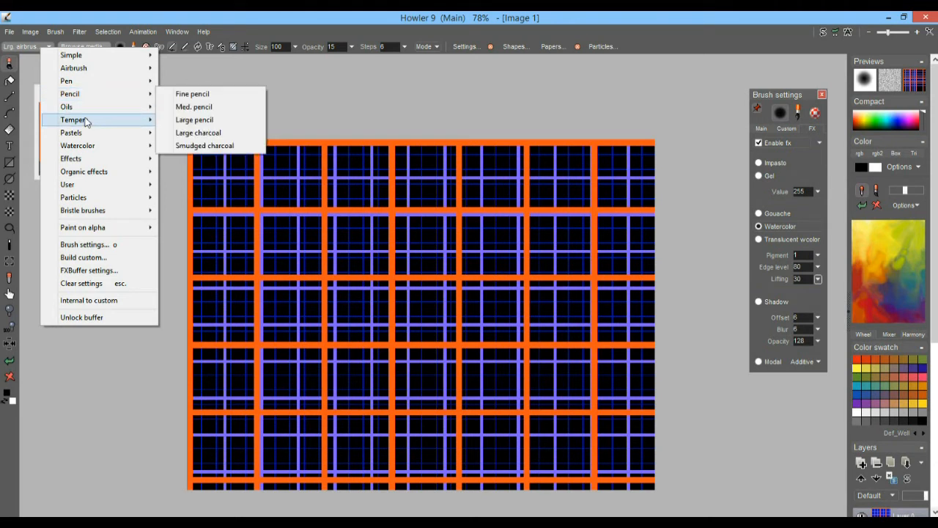
mouse_move(80, 159)
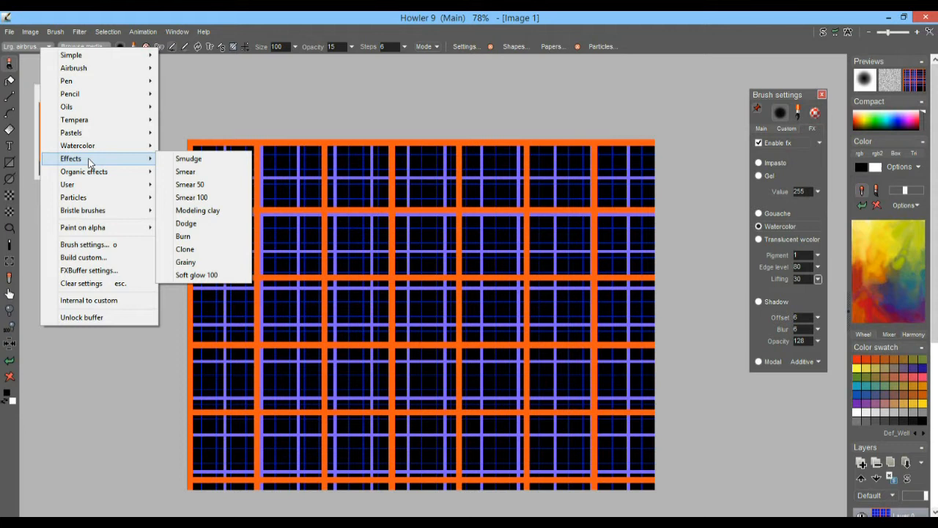
click(210, 185)
mouse_move(297, 238)
mouse_down()
mouse_move(425, 202)
mouse_move(465, 301)
mouse_move(458, 262)
mouse_move(379, 259)
mouse_move(323, 297)
mouse_up()
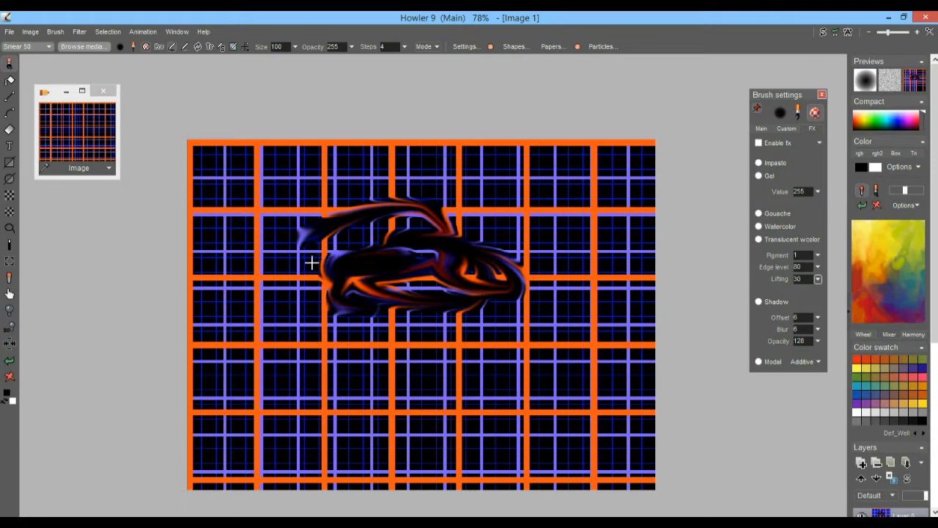
Step: Smear a small swirl into the orange grid crossing just below the large smear, working at close zoom
scroll(372, 282, up, 2)
drag(462, 299, 352, 195)
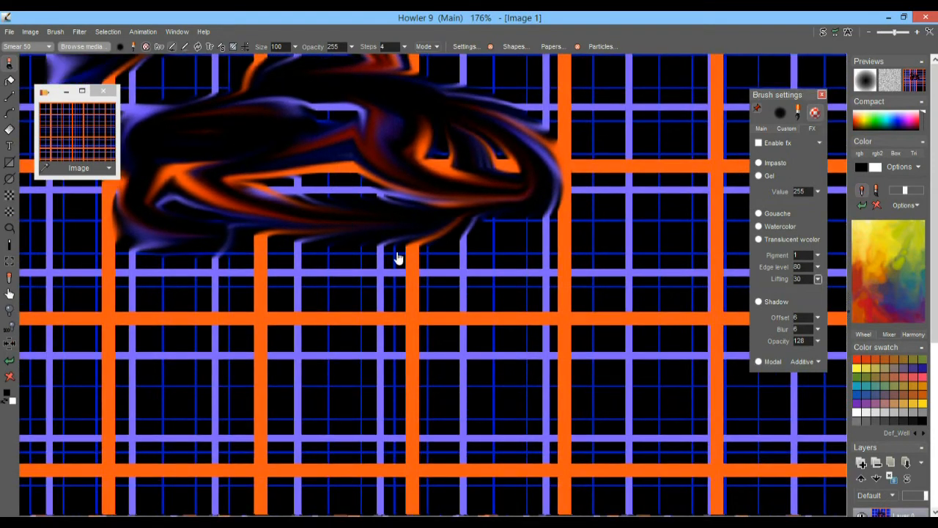
drag(434, 295, 521, 312)
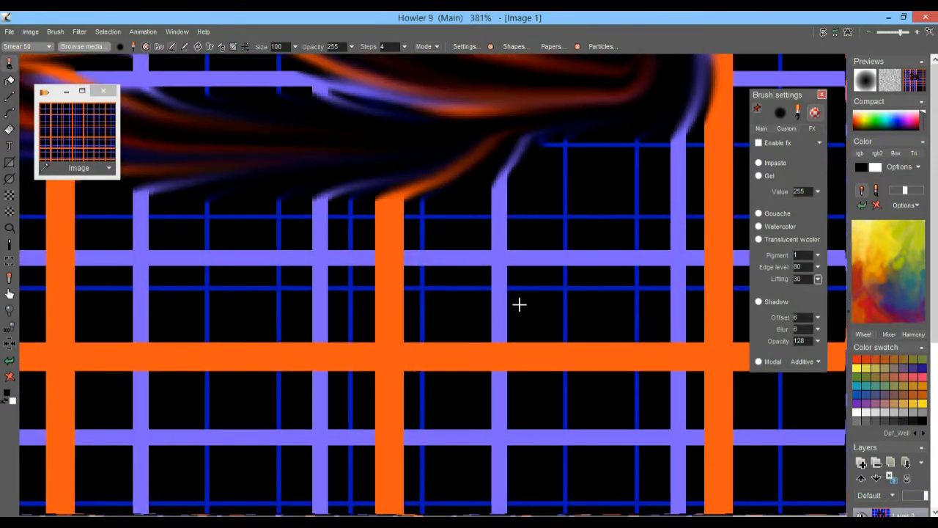
mouse_move(275, 354)
mouse_down()
mouse_move(396, 330)
mouse_move(498, 293)
mouse_up()
mouse_move(367, 329)
mouse_down()
mouse_move(327, 271)
mouse_move(305, 275)
mouse_move(345, 291)
mouse_move(396, 360)
mouse_move(438, 304)
mouse_up()
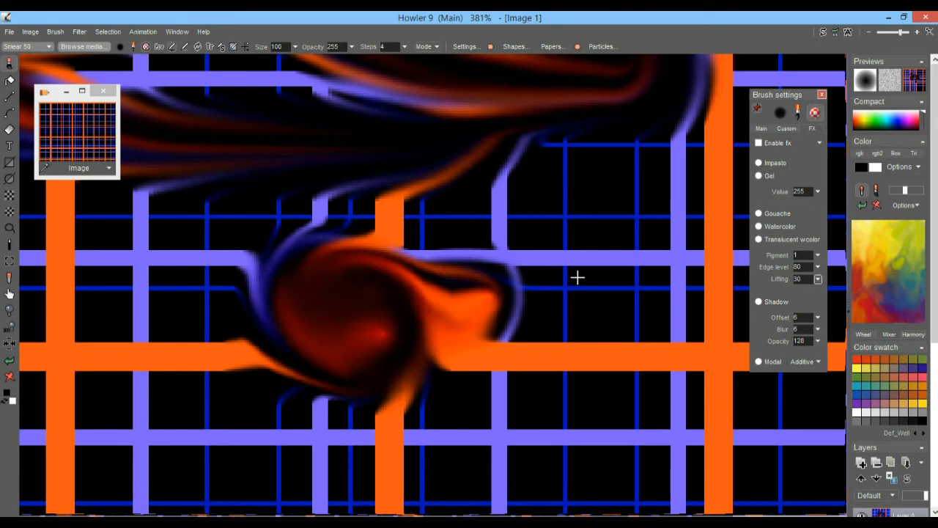
scroll(576, 276, down, 5)
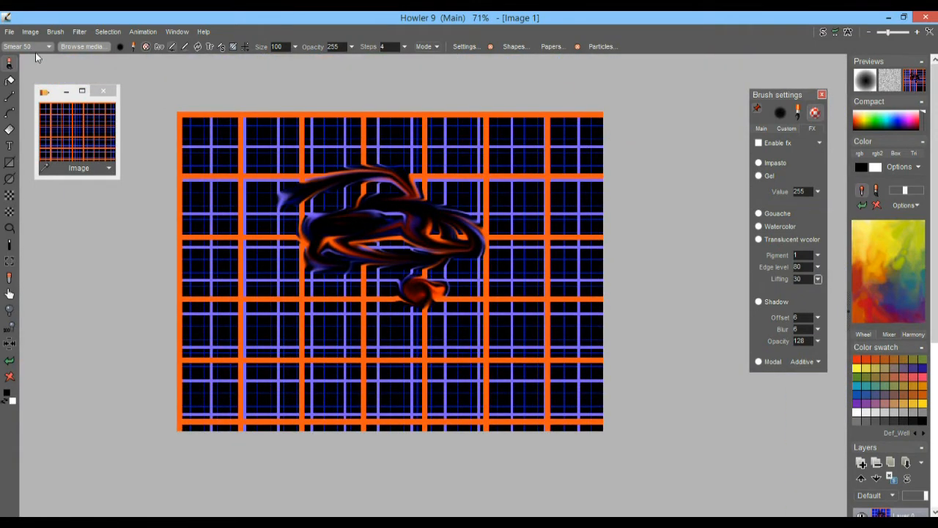
Step: Load the Modeling clay brush from the Effects media and pull looping strokes over the grid beside the smear
click(40, 49)
click(29, 48)
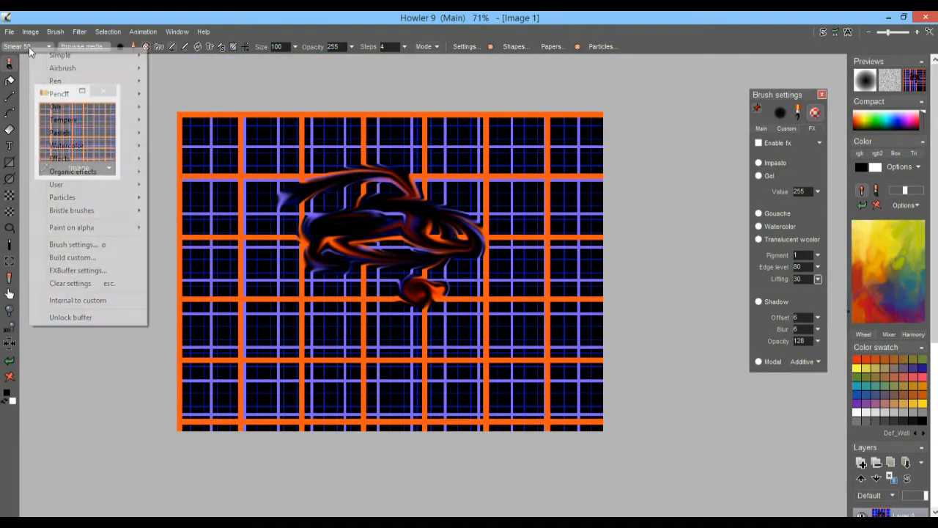
click(88, 46)
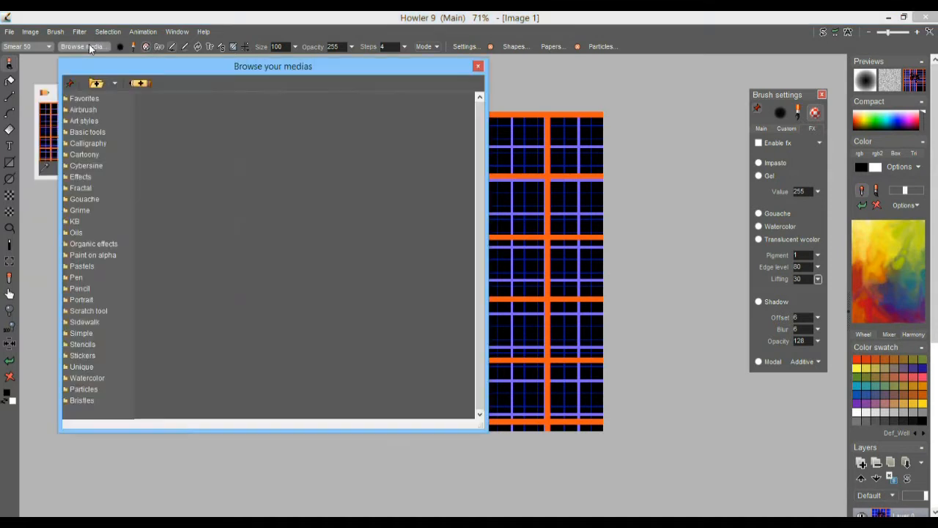
drag(112, 73, 77, 126)
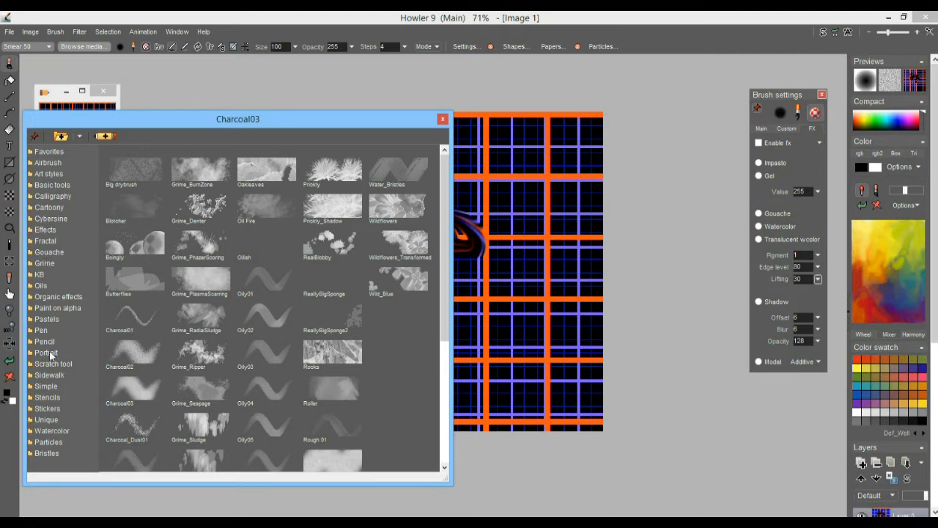
click(46, 231)
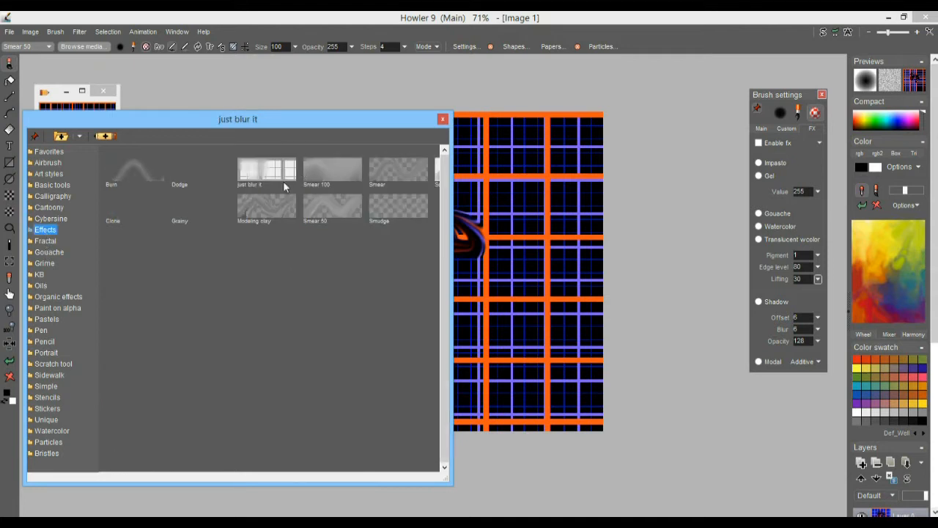
click(260, 201)
mouse_move(513, 151)
mouse_down()
mouse_move(485, 203)
mouse_move(528, 256)
mouse_move(459, 227)
mouse_up()
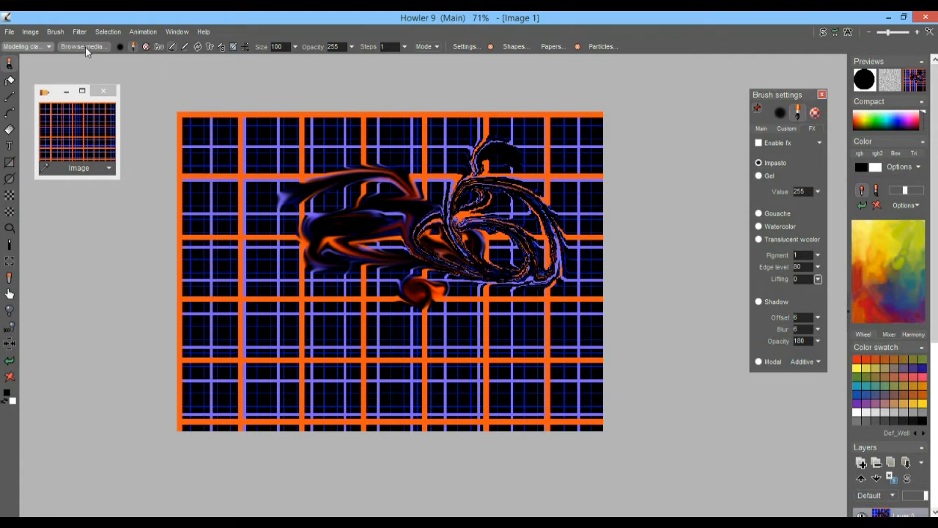
Step: Pin the media browser open, reshape it into a tall, narrow window, and keep the canvas clear of it
click(85, 46)
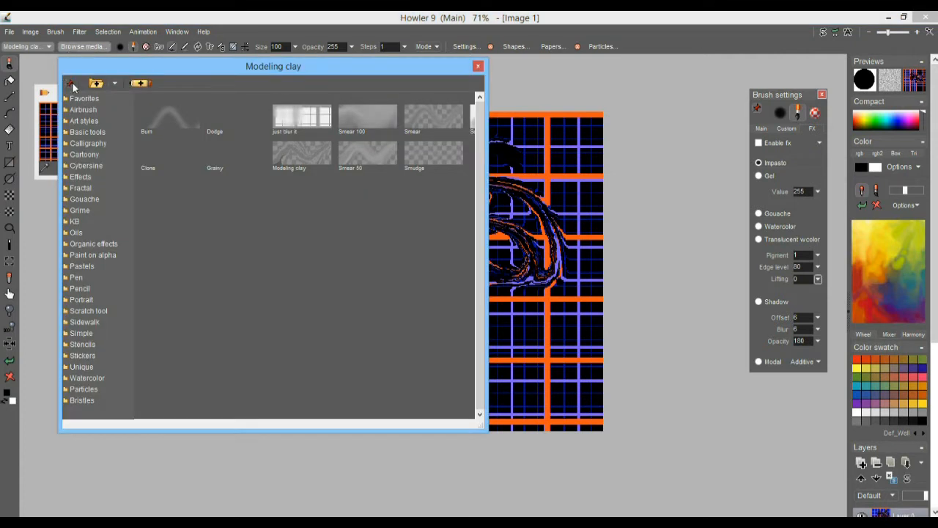
mouse_move(486, 429)
mouse_down()
mouse_move(276, 454)
mouse_move(253, 511)
mouse_move(243, 499)
mouse_up()
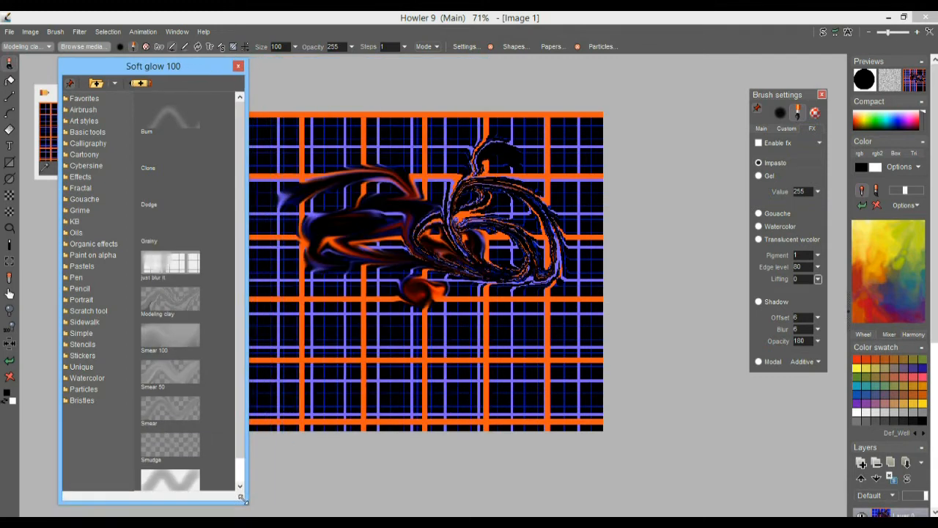
drag(393, 161, 542, 146)
Step: Choose the just blur it brush and blur grid patches below and above the left end of the smear
click(175, 262)
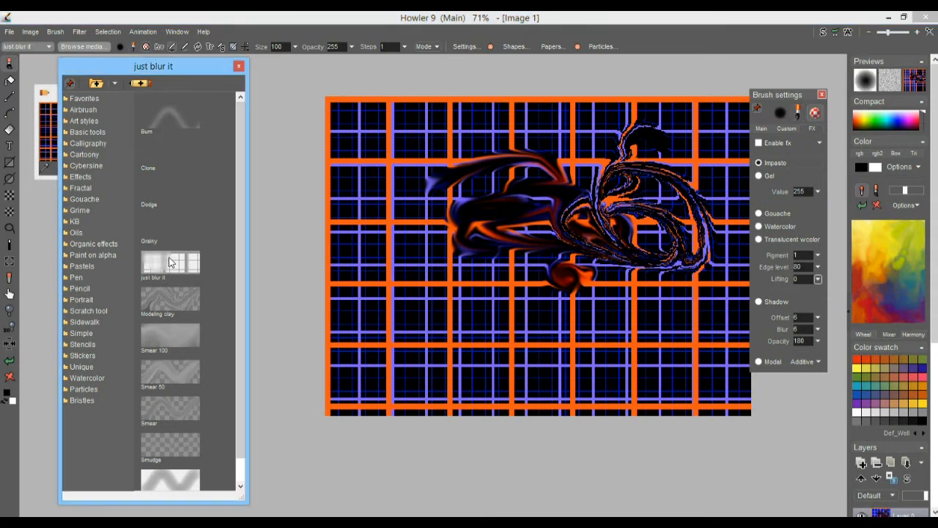
mouse_move(422, 279)
mouse_down()
mouse_move(472, 275)
mouse_move(485, 289)
mouse_up()
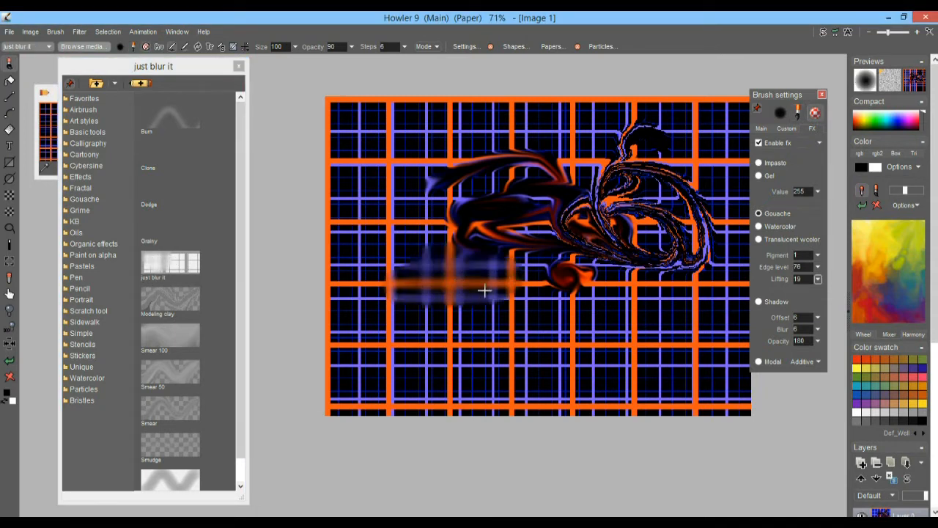
drag(466, 126, 449, 135)
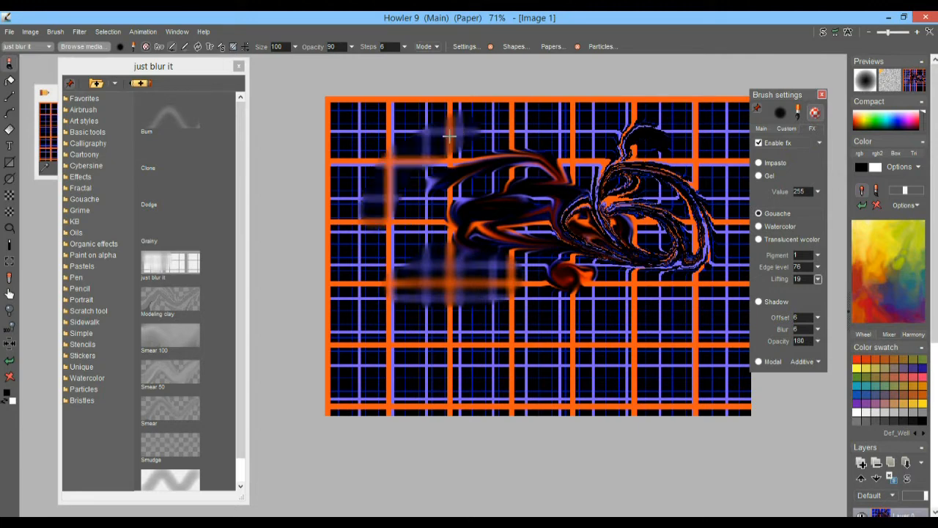
Step: Blur one orange line crossing in the lower part of the grid with the just blur it brush
scroll(543, 260, up, 3)
drag(558, 320, 383, 98)
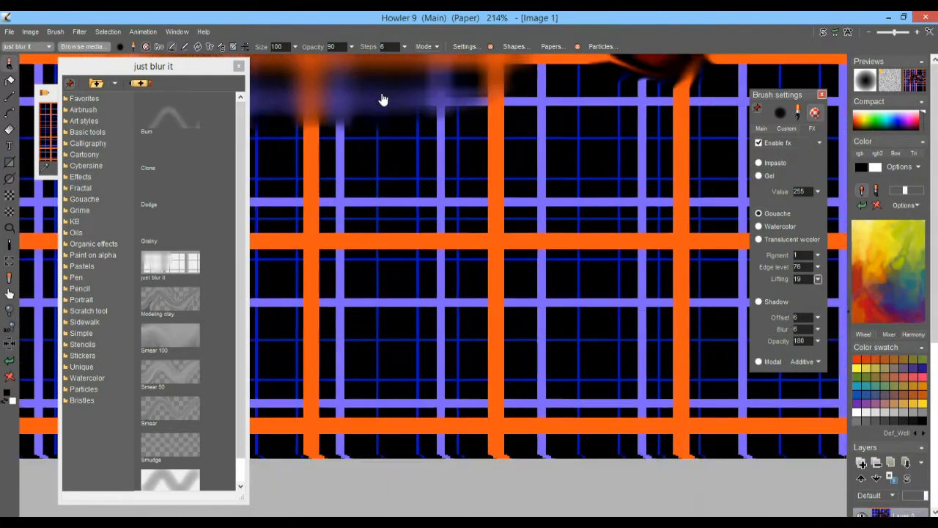
scroll(500, 215, up, 3)
mouse_move(493, 262)
mouse_down()
mouse_move(442, 252)
mouse_move(424, 225)
mouse_move(453, 223)
mouse_move(490, 283)
mouse_move(411, 203)
mouse_up()
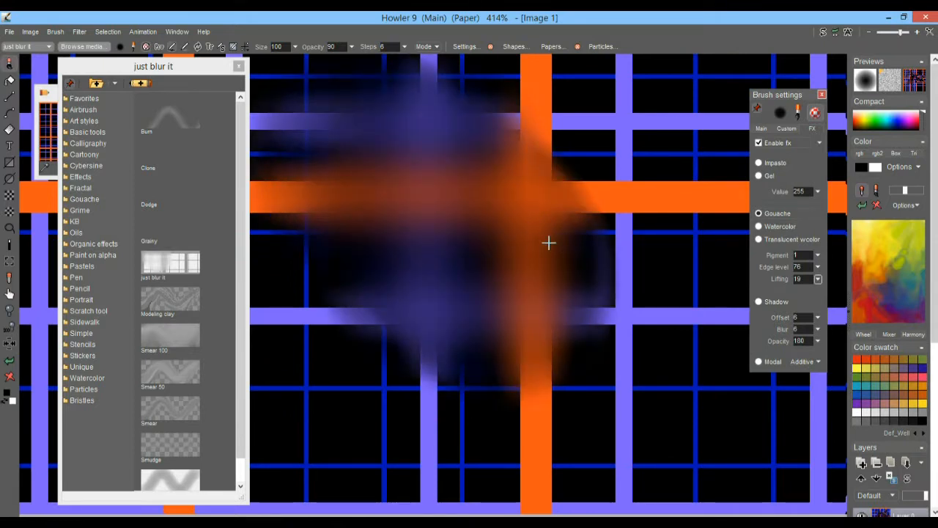
Step: Blur the grid cells directly below the small red swirl
scroll(546, 243, down, 3)
drag(584, 218, 416, 269)
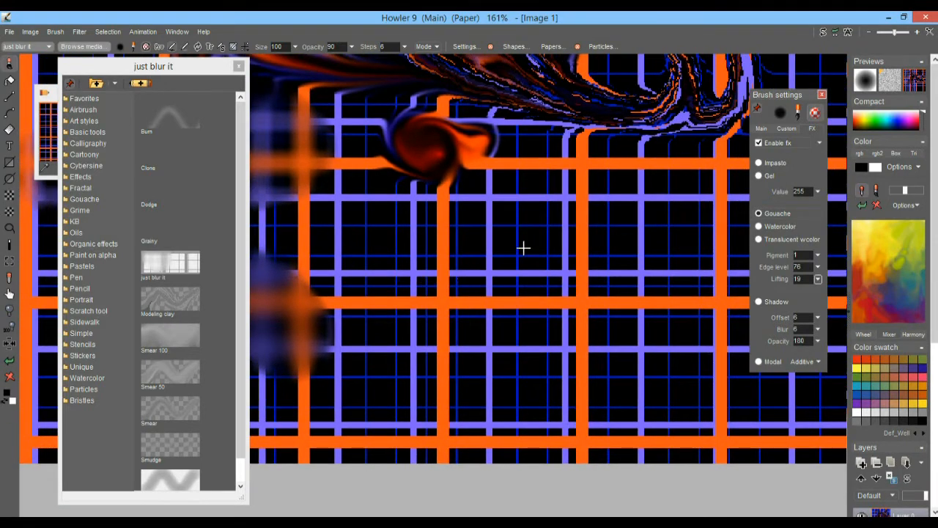
drag(523, 249, 447, 311)
drag(534, 216, 559, 260)
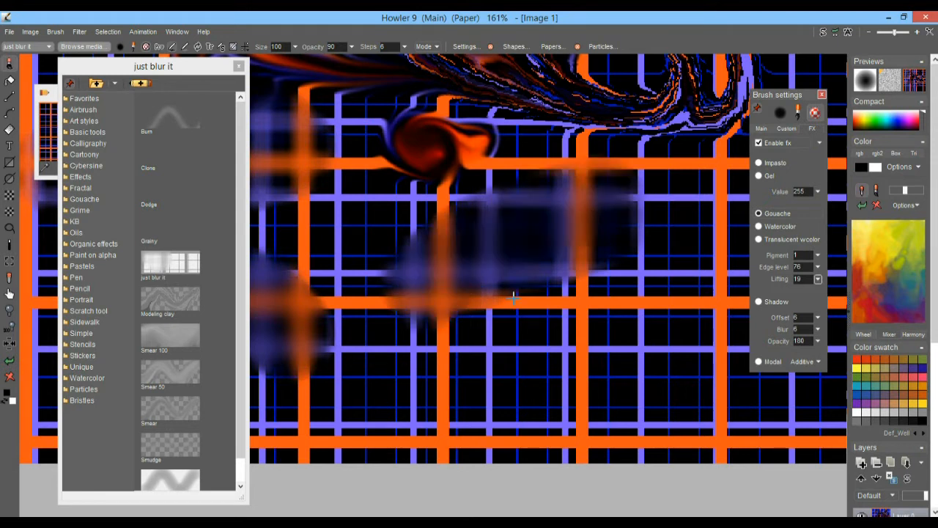
drag(424, 251, 505, 262)
Step: Blur the grid cells along the image's upper edge, above the large smear
mouse_move(417, 230)
mouse_down()
mouse_move(534, 272)
mouse_move(614, 213)
mouse_move(454, 214)
mouse_move(458, 240)
mouse_move(502, 225)
mouse_move(461, 256)
mouse_move(413, 257)
mouse_move(571, 255)
mouse_move(343, 196)
mouse_up()
drag(420, 235, 733, 473)
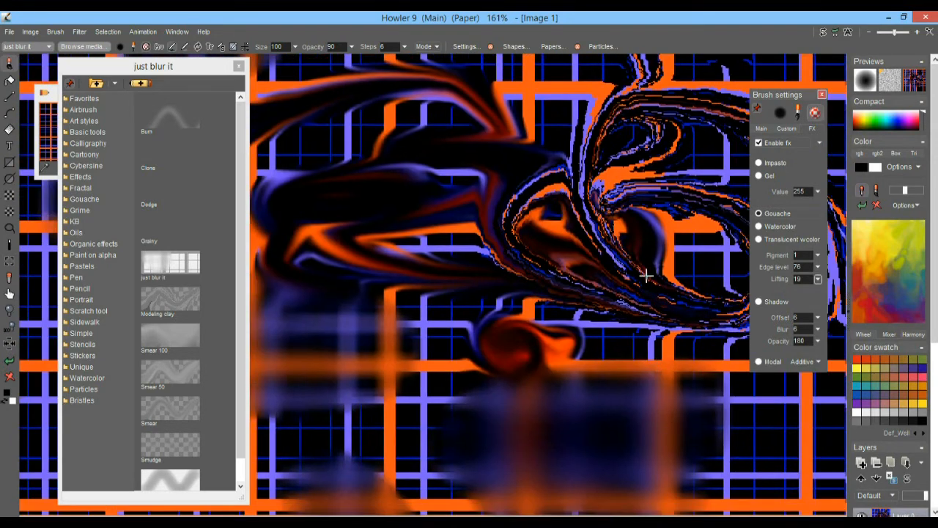
drag(640, 194, 405, 512)
drag(475, 398, 697, 311)
mouse_move(392, 320)
mouse_down()
mouse_move(522, 257)
mouse_move(513, 192)
mouse_move(543, 193)
mouse_move(481, 186)
mouse_up()
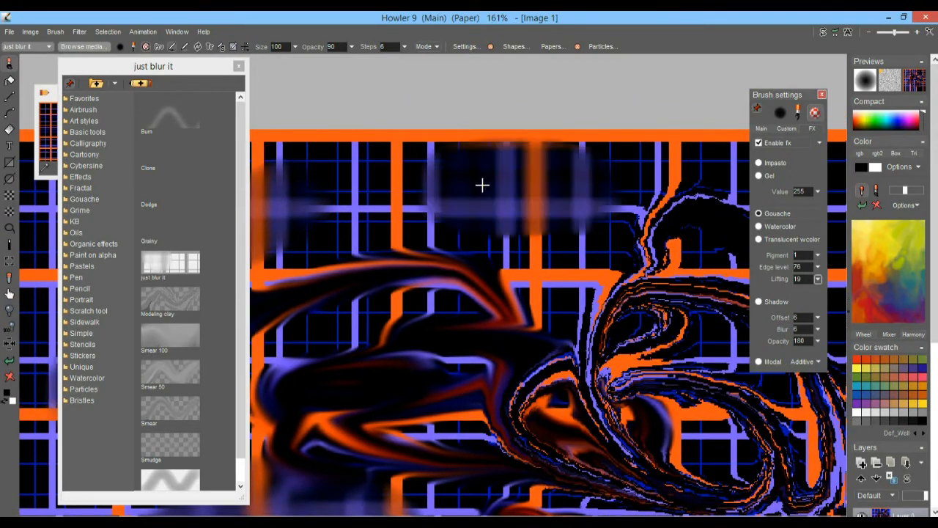
click(463, 183)
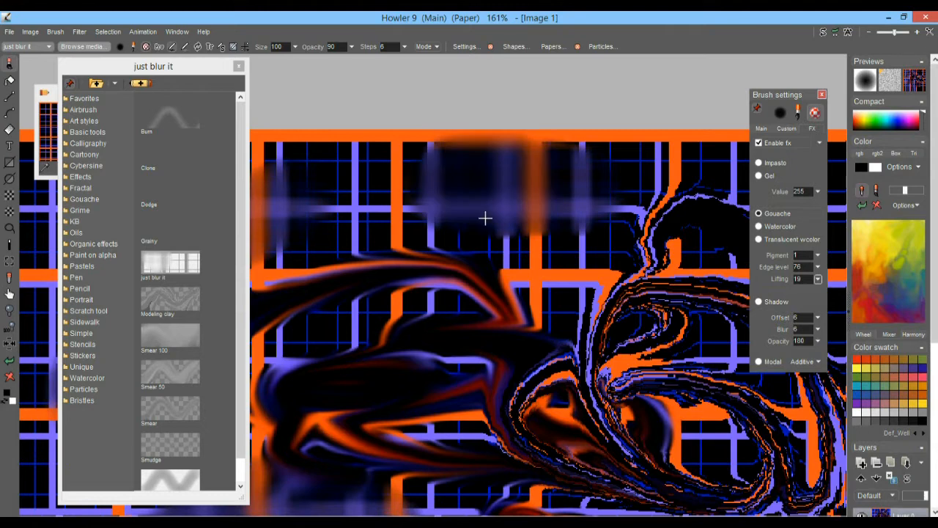
click(435, 195)
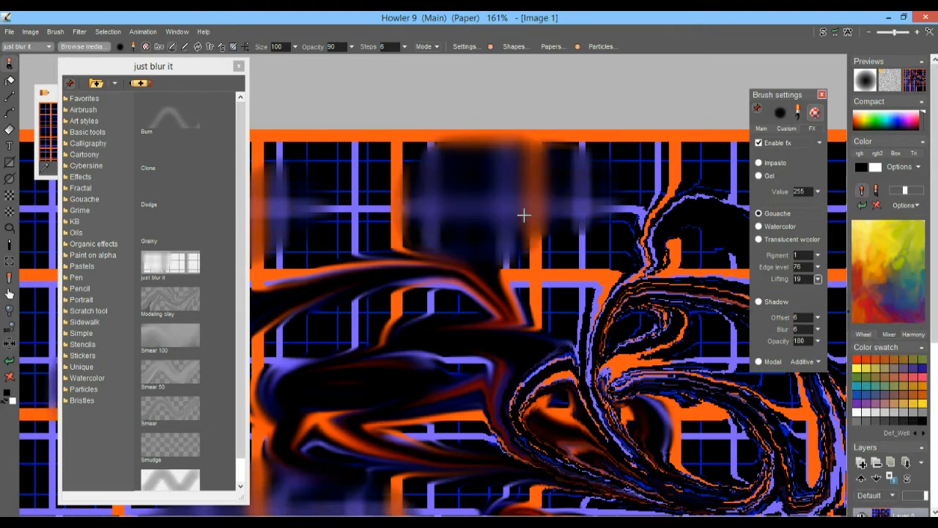
Step: Blur the grid cell in the image's upper left corner
drag(465, 339, 621, 245)
drag(418, 271, 475, 284)
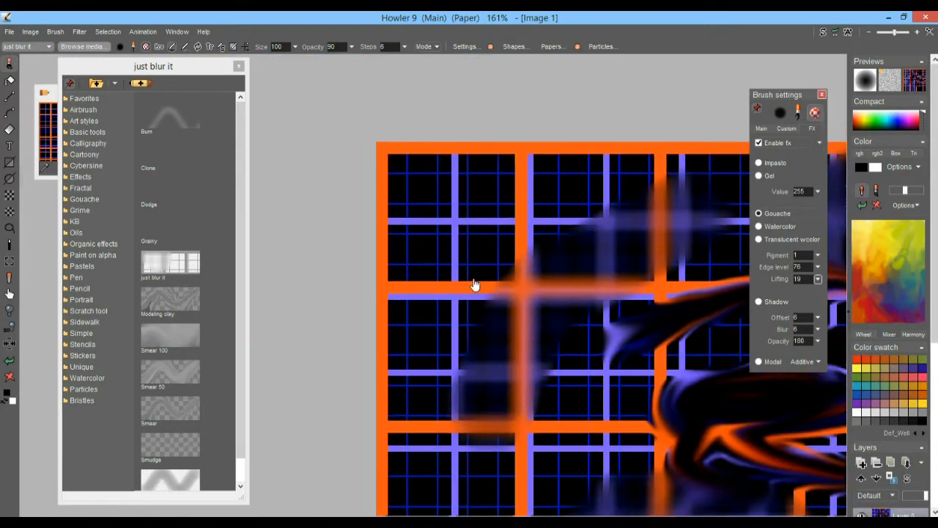
click(463, 211)
drag(471, 221, 430, 221)
Step: Blur the left end of the large smear and the grid lines surrounding it
drag(561, 345, 360, 147)
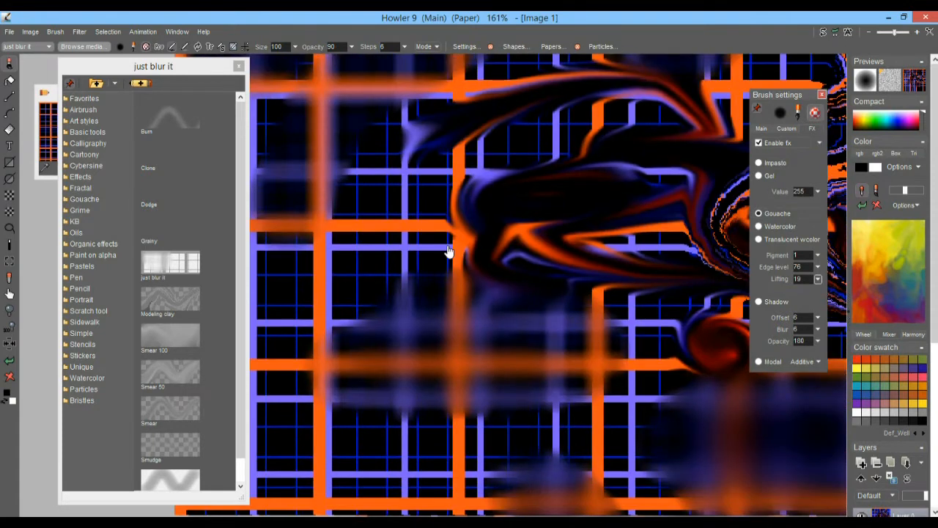
drag(533, 323, 448, 232)
drag(493, 340, 604, 365)
drag(636, 232, 614, 238)
drag(448, 196, 586, 260)
drag(406, 232, 615, 287)
drag(407, 237, 516, 267)
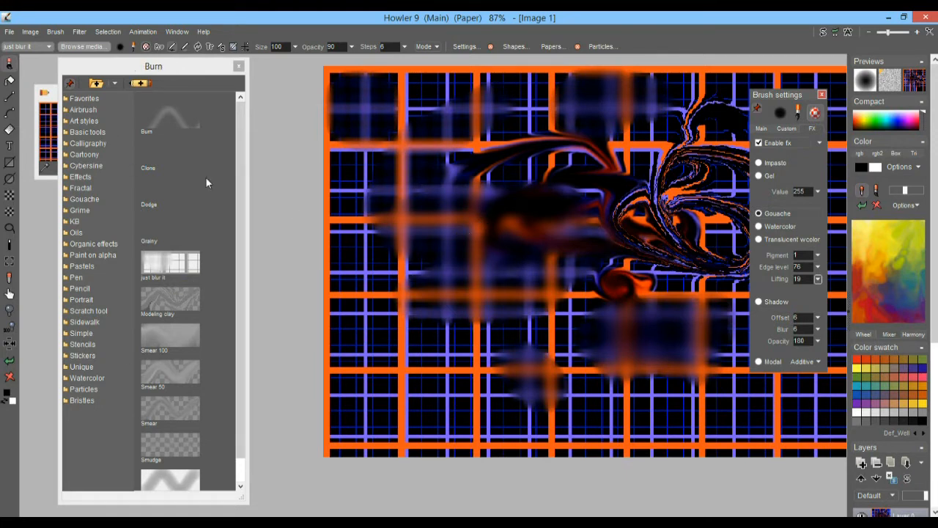
Step: Switch to the Smear 100 brush and drag long curved smears through the blurred areas and the lower grid
click(169, 340)
drag(415, 326, 554, 216)
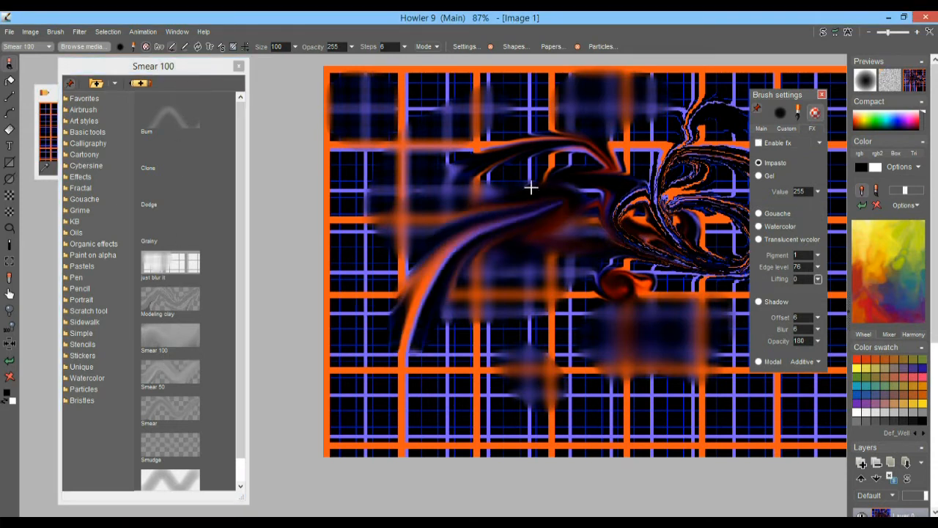
click(170, 337)
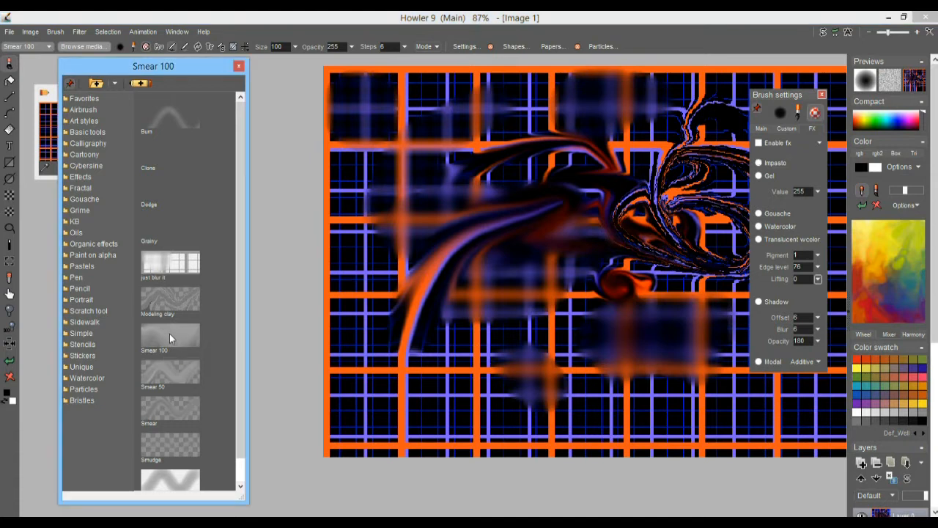
mouse_move(533, 387)
mouse_down()
mouse_move(603, 335)
mouse_move(521, 310)
mouse_move(523, 261)
mouse_up()
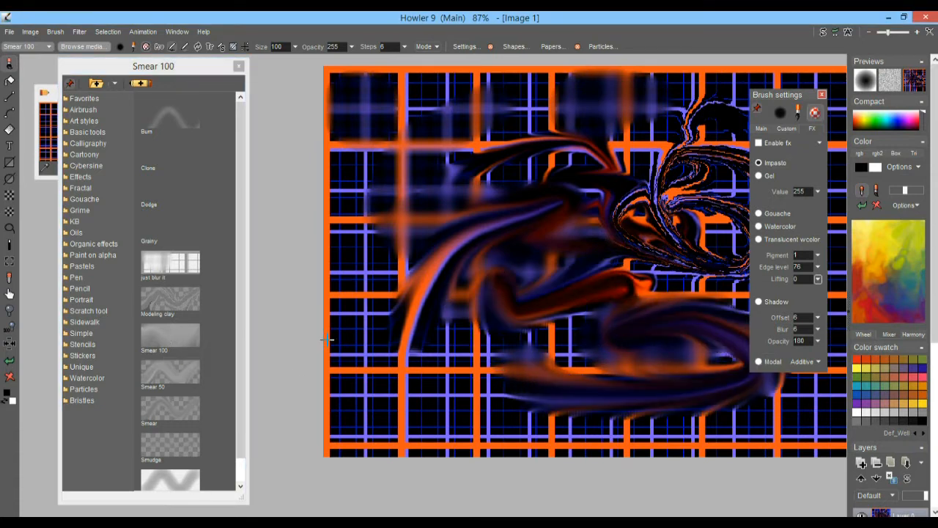
Step: Uncover the stored image thumbnail and restore the untouched grid onto the canvas
drag(88, 68, 184, 73)
click(72, 123)
Step: Enlarge the view of the restored grid, then shrink the media browser and move it to the canvas's lower left
drag(620, 245, 514, 266)
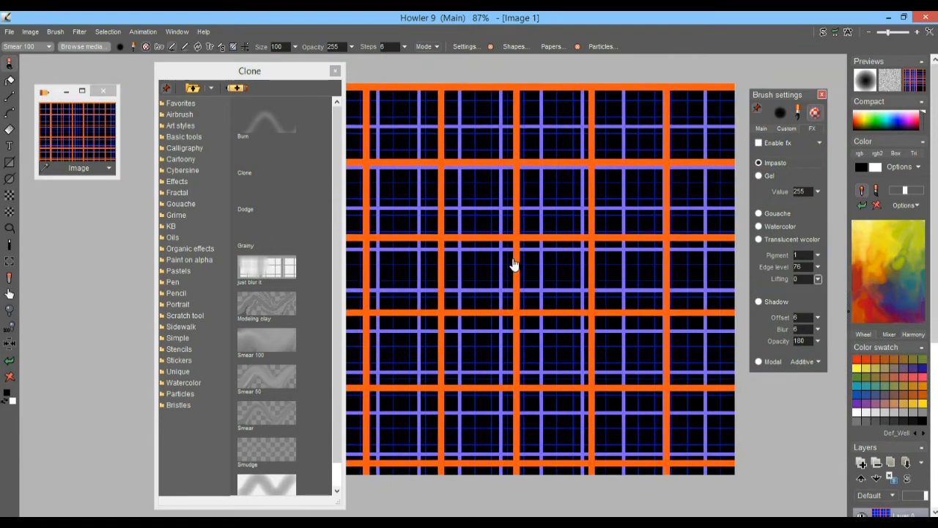
scroll(648, 328, up, 3)
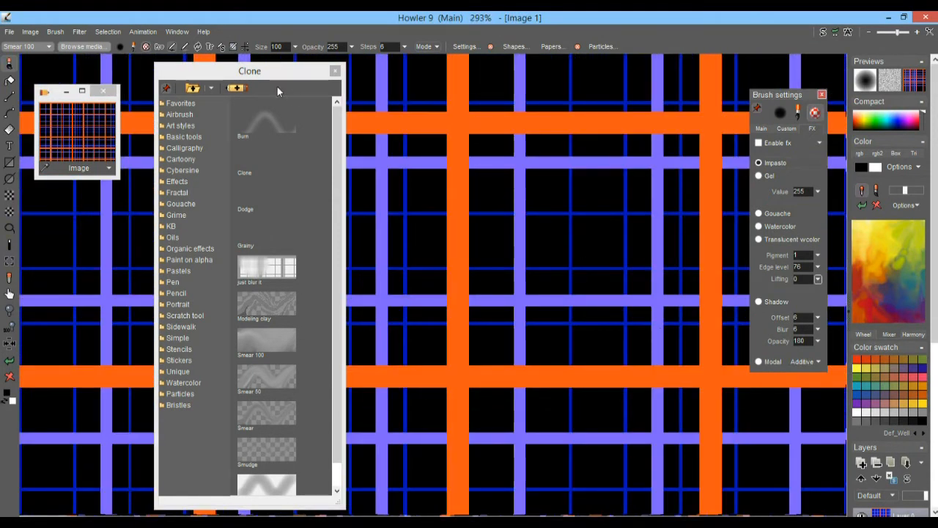
mouse_move(301, 70)
mouse_down()
mouse_move(184, 65)
mouse_move(208, 246)
mouse_move(195, 63)
mouse_move(182, 295)
mouse_up()
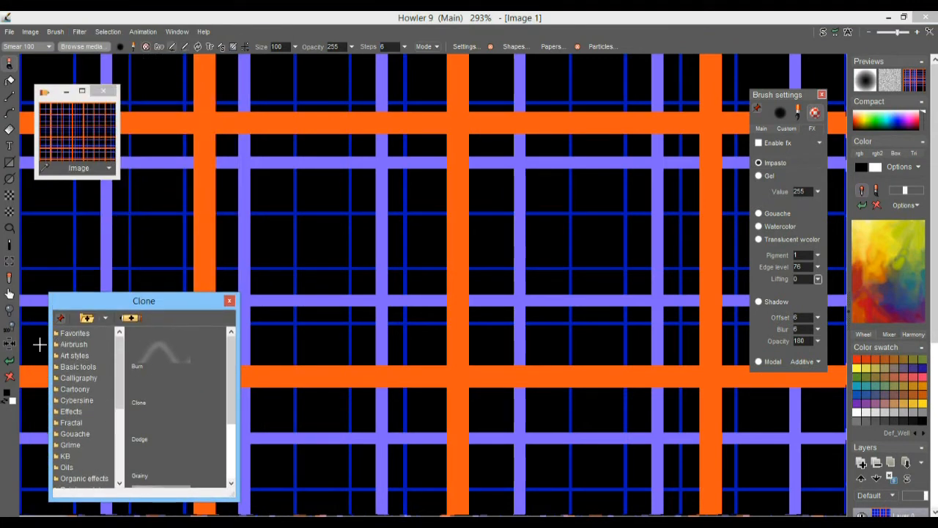
Step: Swap the primary and secondary colors and clear the whole canvas to black
click(10, 376)
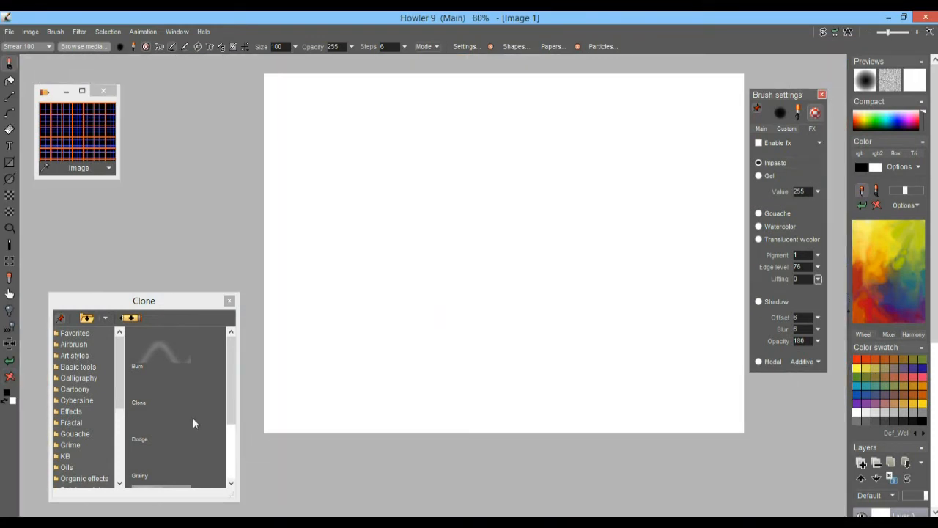
click(5, 403)
click(11, 379)
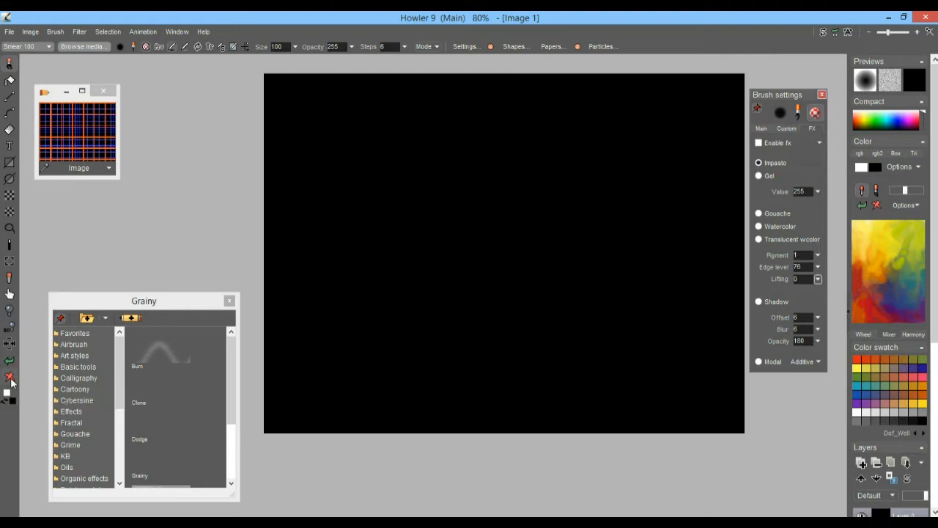
right_click(11, 378)
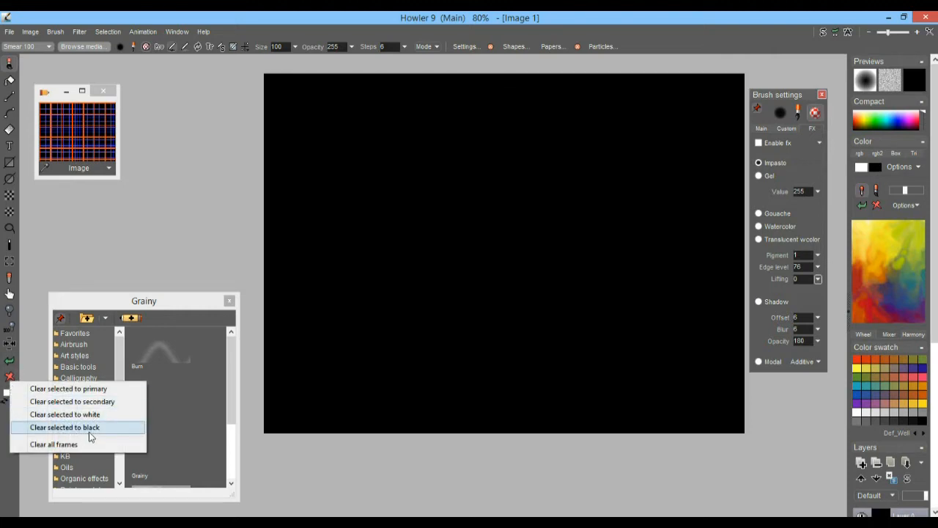
click(92, 430)
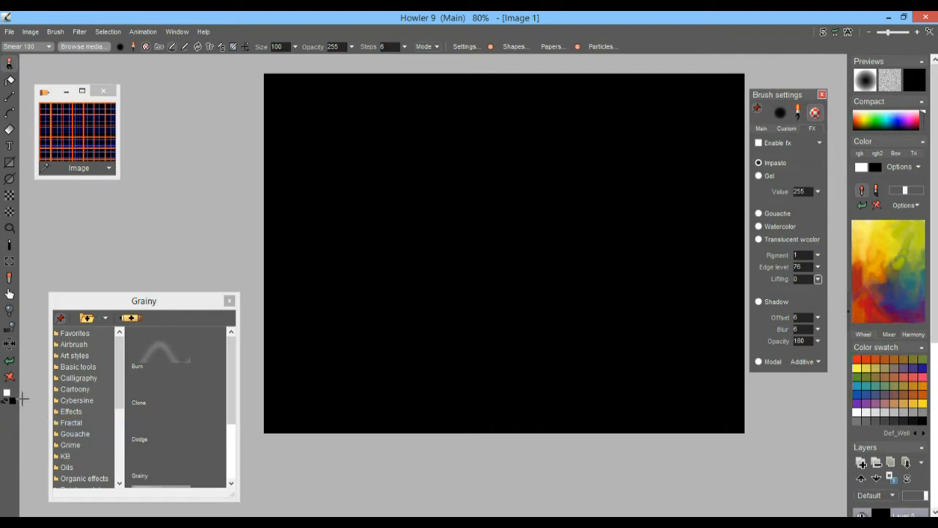
right_click(10, 377)
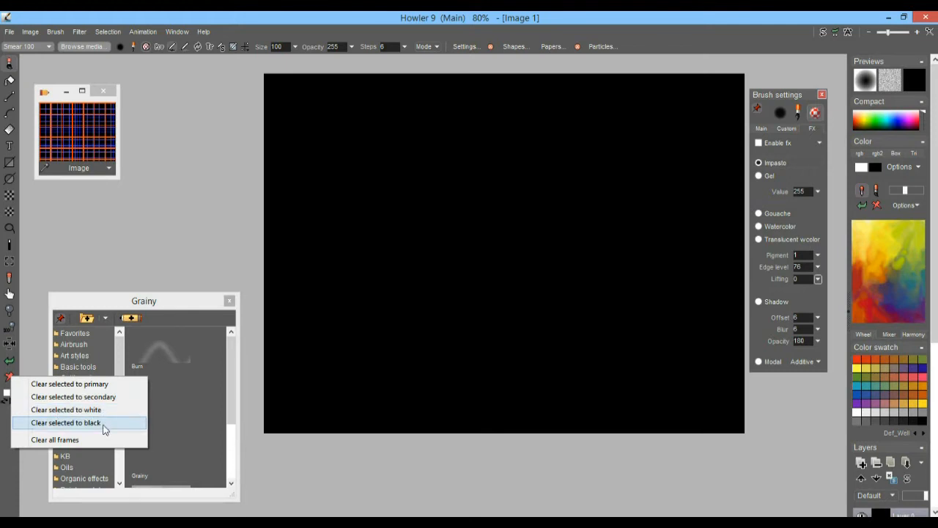
click(291, 16)
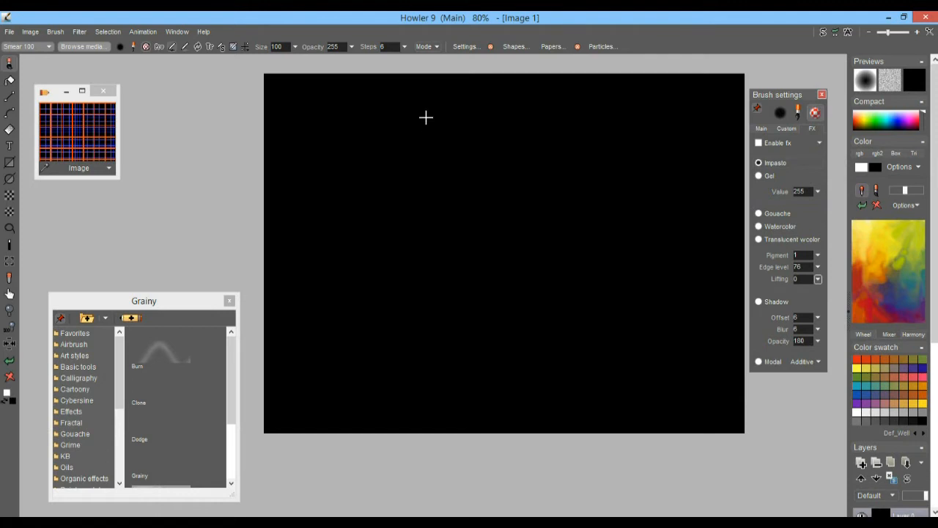
Step: Render a dark blue grid with grid size 36 and thickness 3 over the black canvas
click(79, 32)
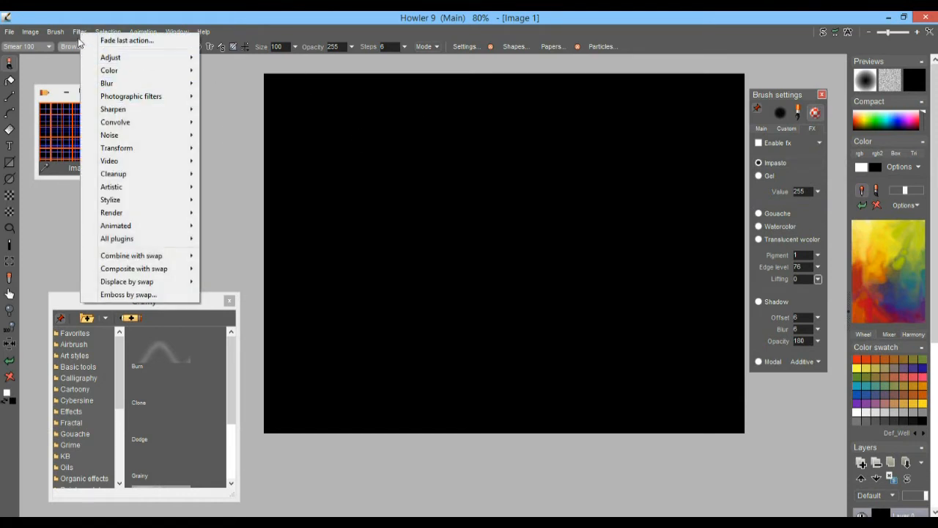
mouse_move(144, 217)
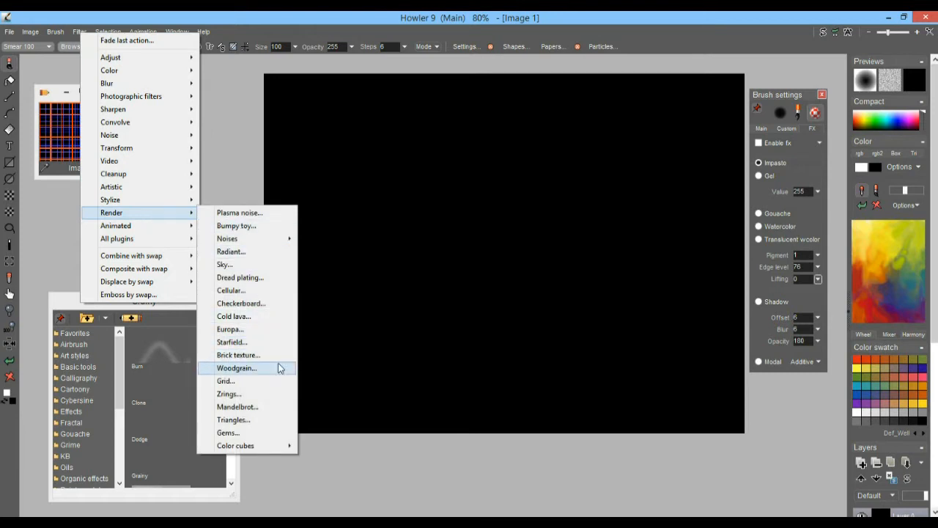
click(266, 382)
drag(478, 180, 226, 157)
drag(203, 190, 190, 227)
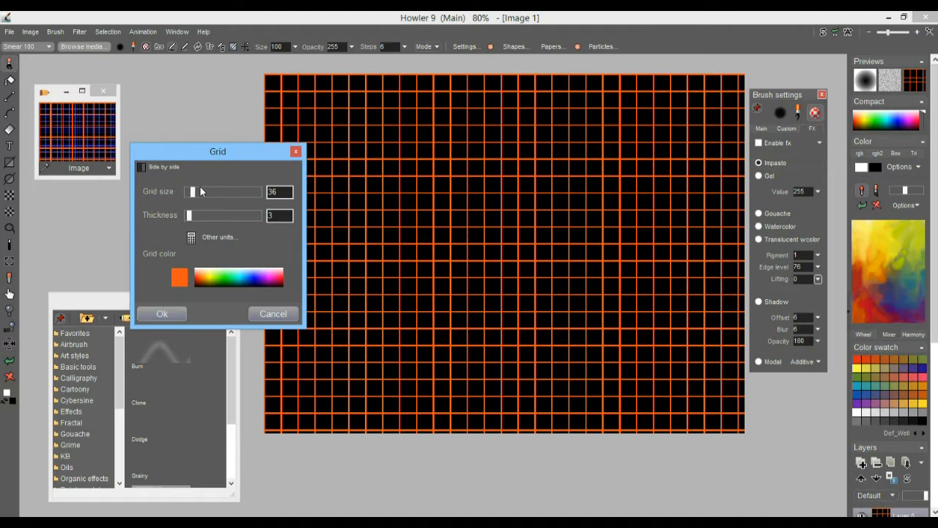
click(195, 190)
drag(258, 274, 255, 284)
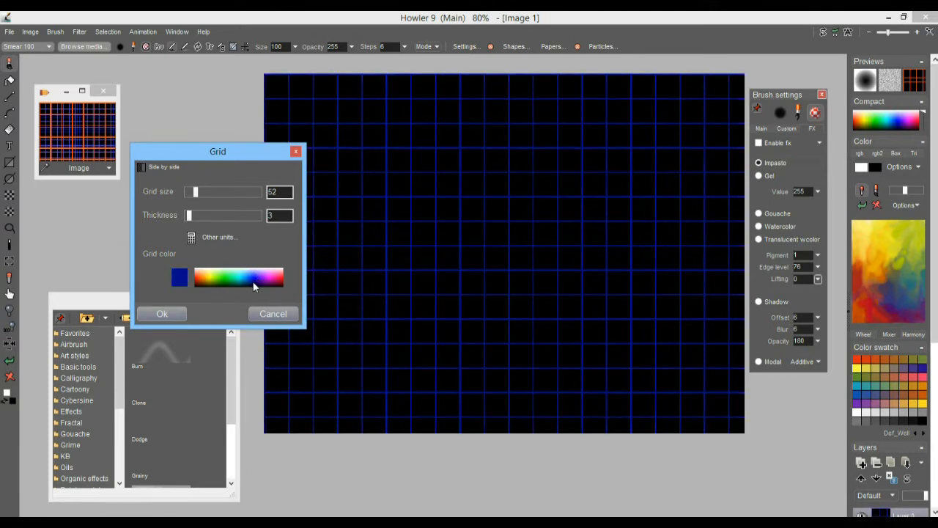
drag(199, 192, 195, 195)
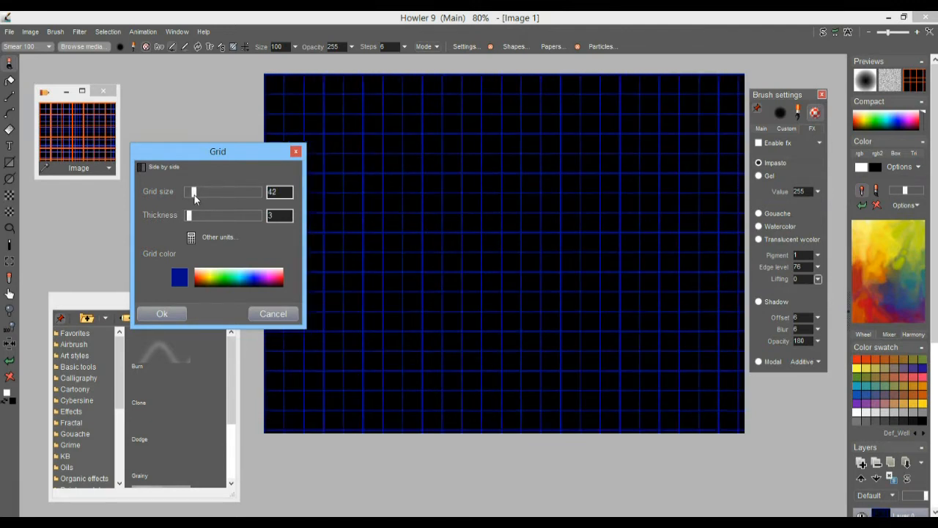
drag(201, 146, 162, 119)
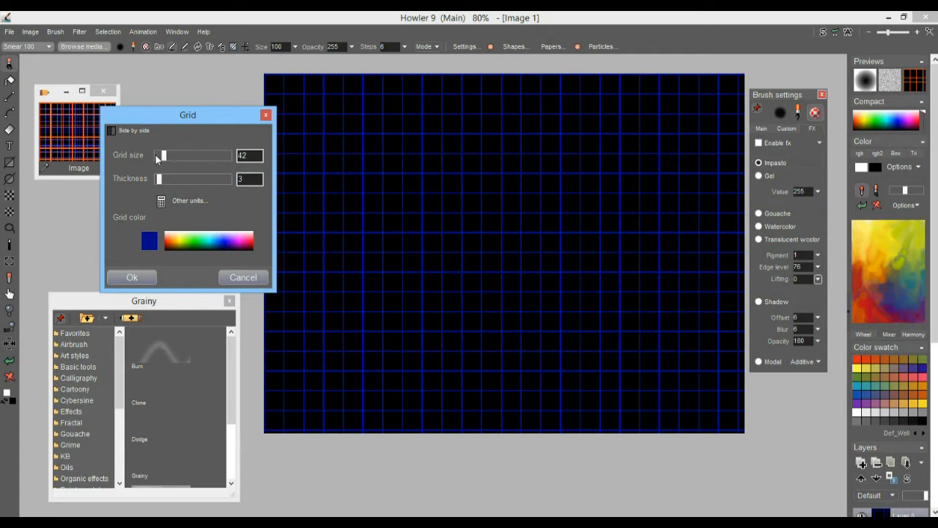
drag(165, 159, 163, 161)
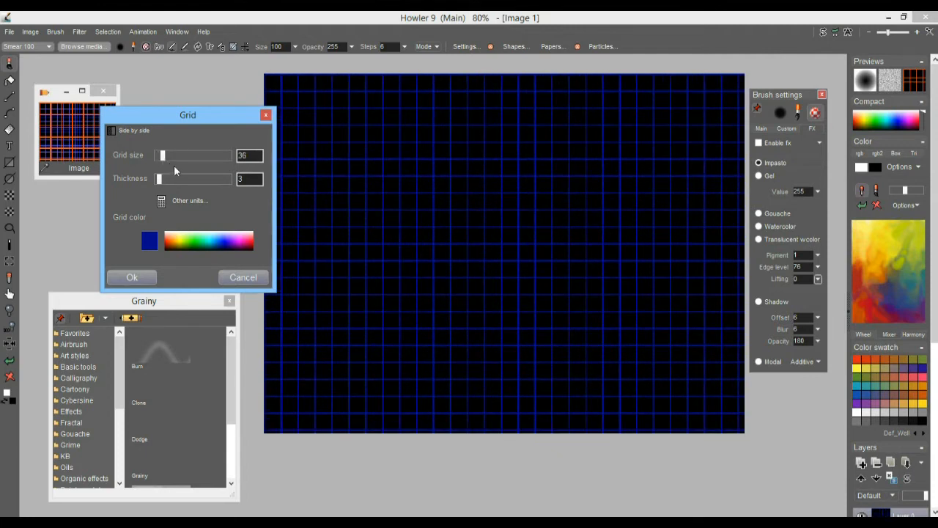
click(132, 278)
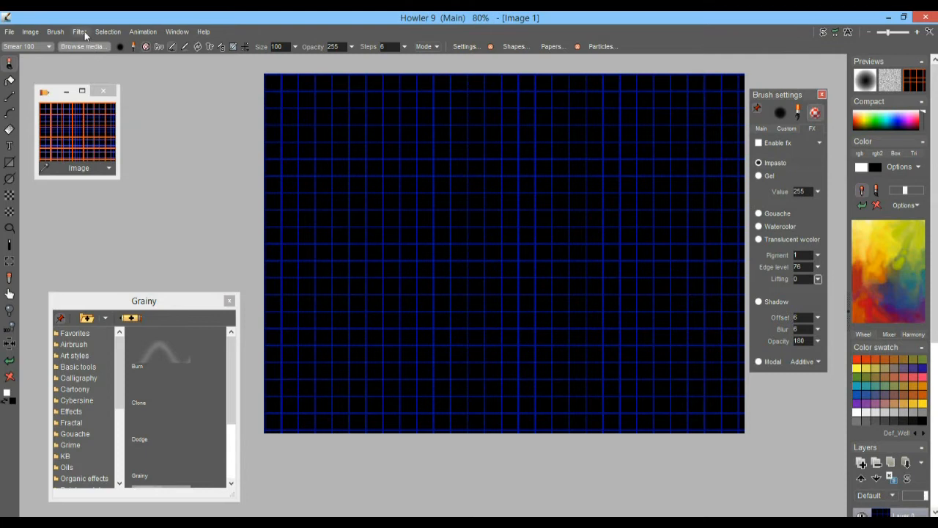
click(82, 32)
mouse_move(146, 215)
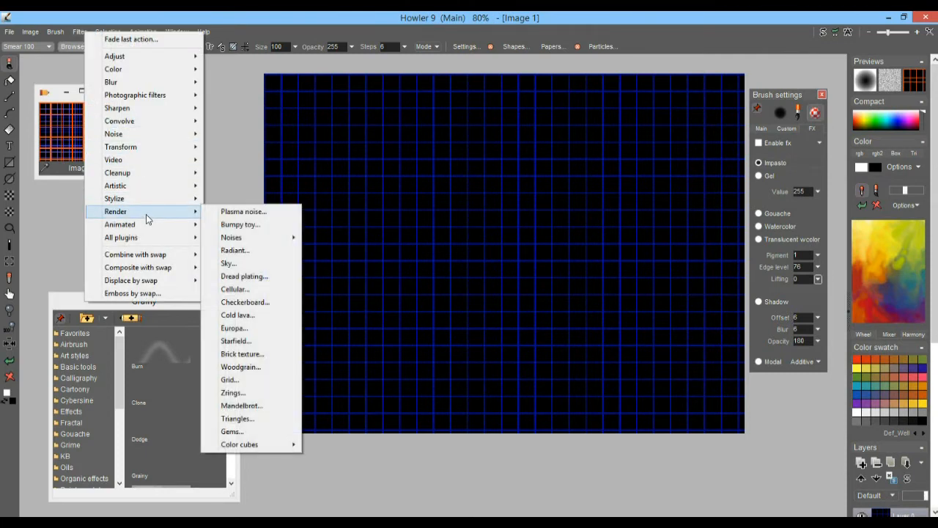
click(246, 384)
drag(485, 179, 183, 182)
mouse_move(141, 222)
mouse_down()
mouse_move(158, 243)
mouse_move(144, 249)
mouse_move(154, 220)
mouse_up()
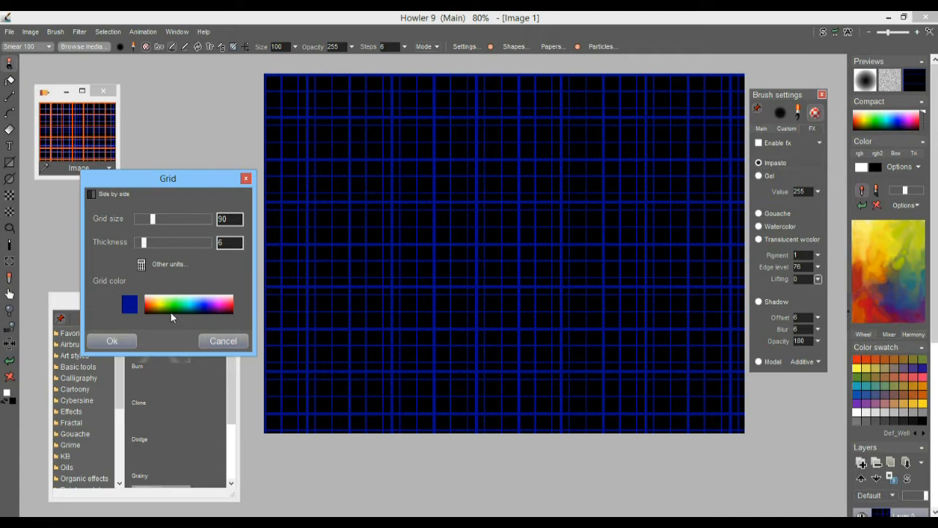
click(214, 307)
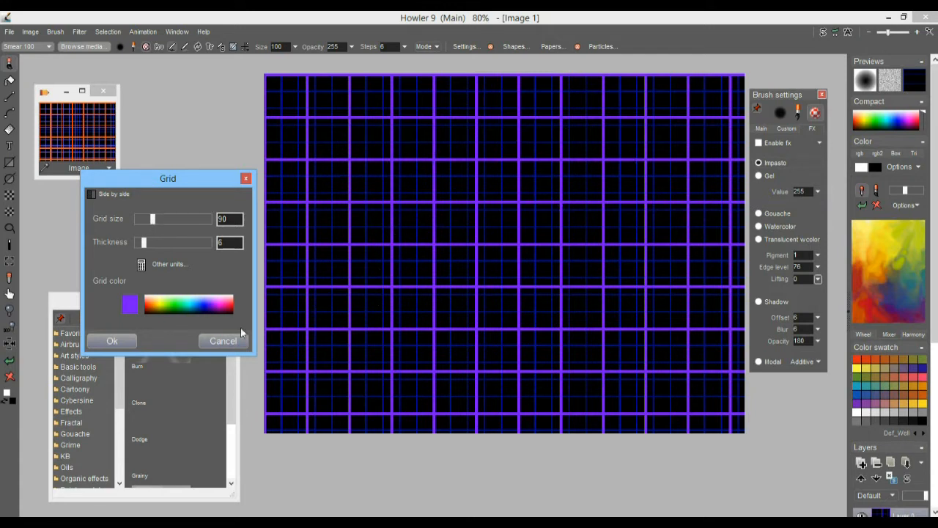
click(220, 340)
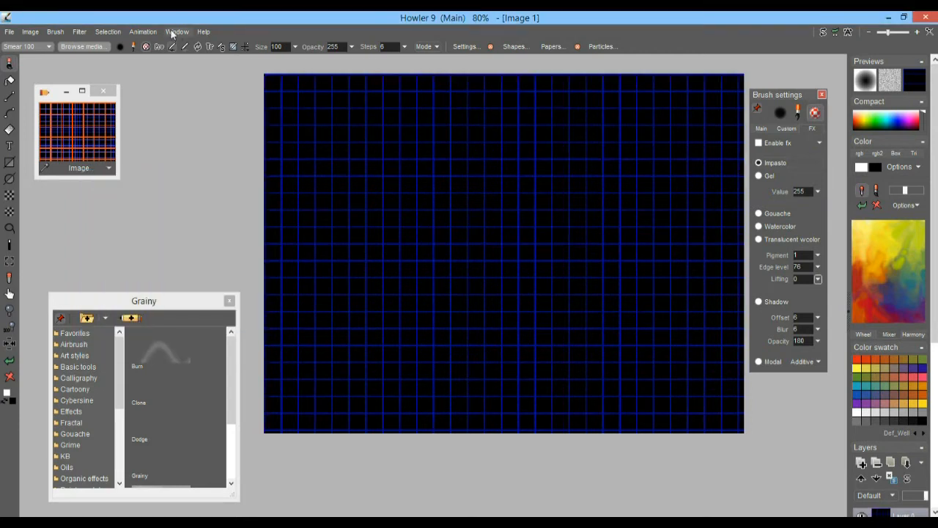
click(78, 32)
mouse_move(146, 82)
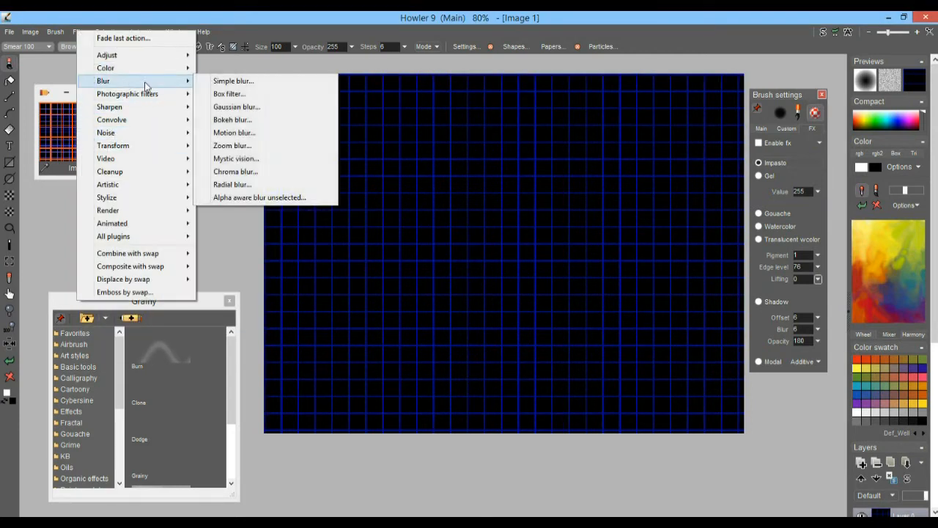
click(258, 107)
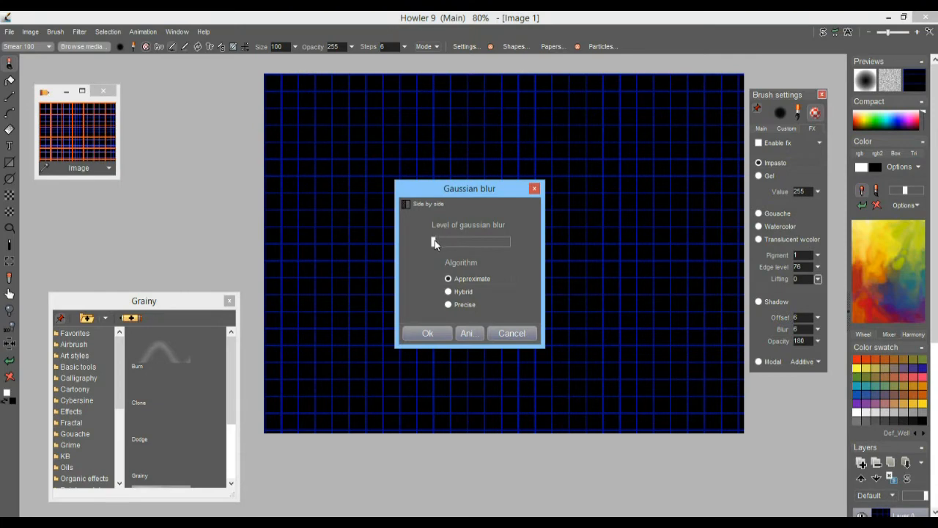
click(512, 333)
Step: Soften the dark blue grid with a very low level of Gaussian blur, using the Approximate algorithm
scroll(314, 205, up, 5)
scroll(424, 236, down, 5)
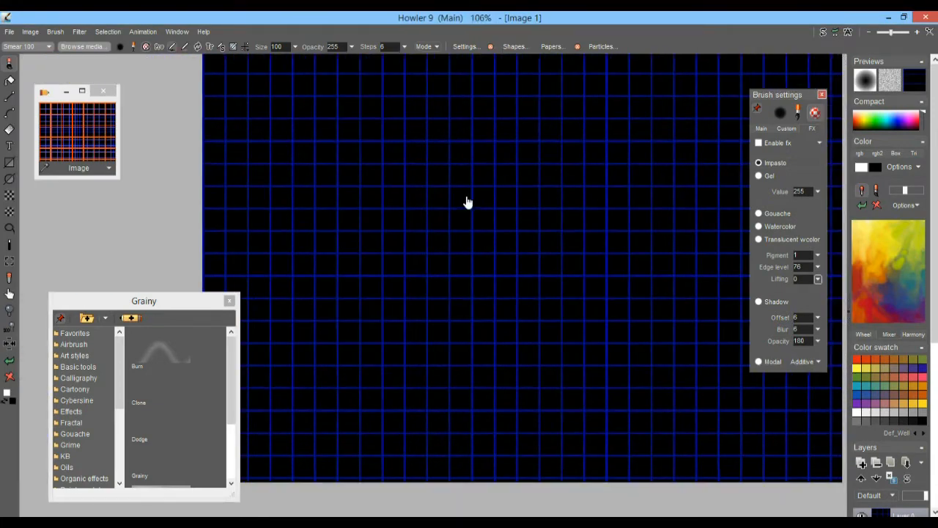
scroll(434, 254, up, 1)
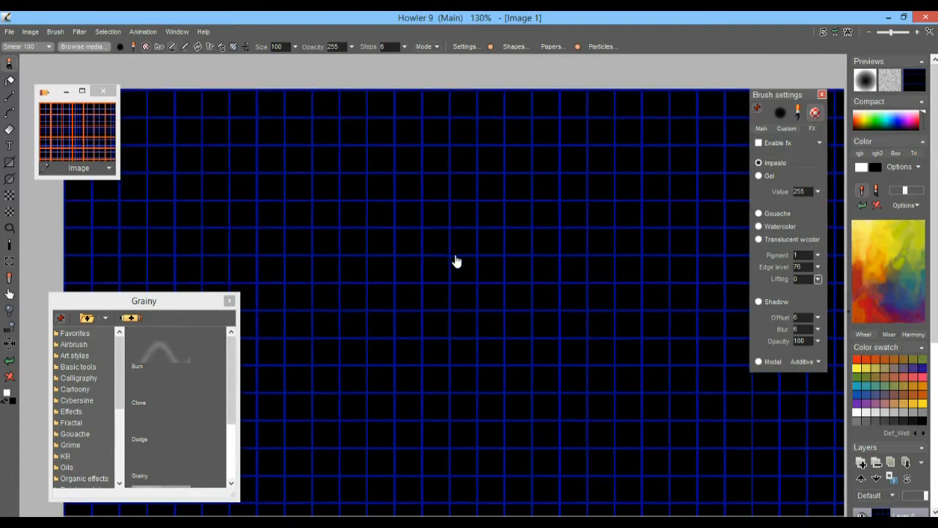
click(77, 31)
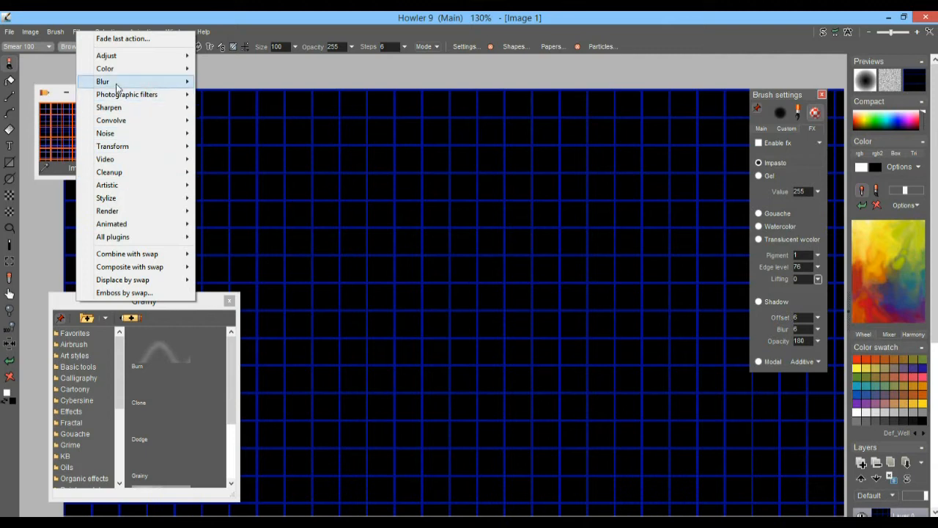
mouse_move(119, 85)
click(265, 108)
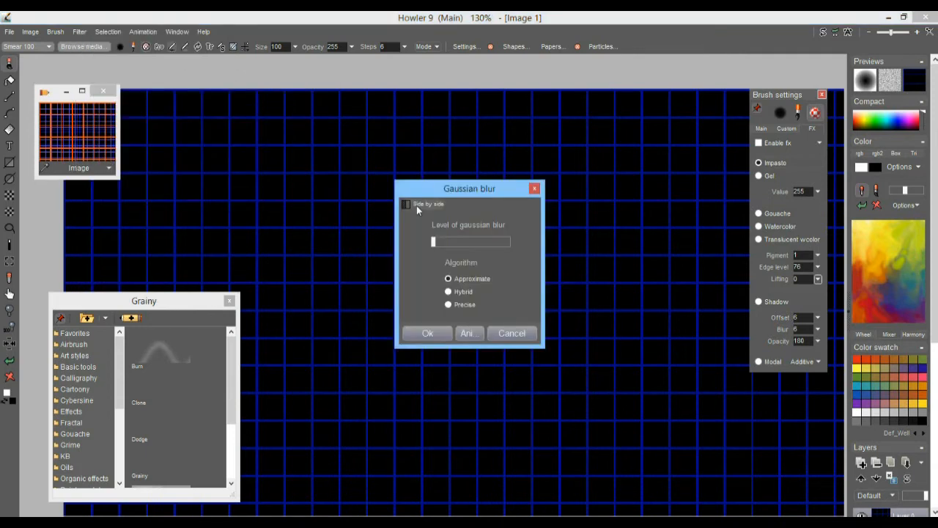
mouse_move(434, 242)
mouse_down()
mouse_move(468, 243)
mouse_move(430, 257)
mouse_up()
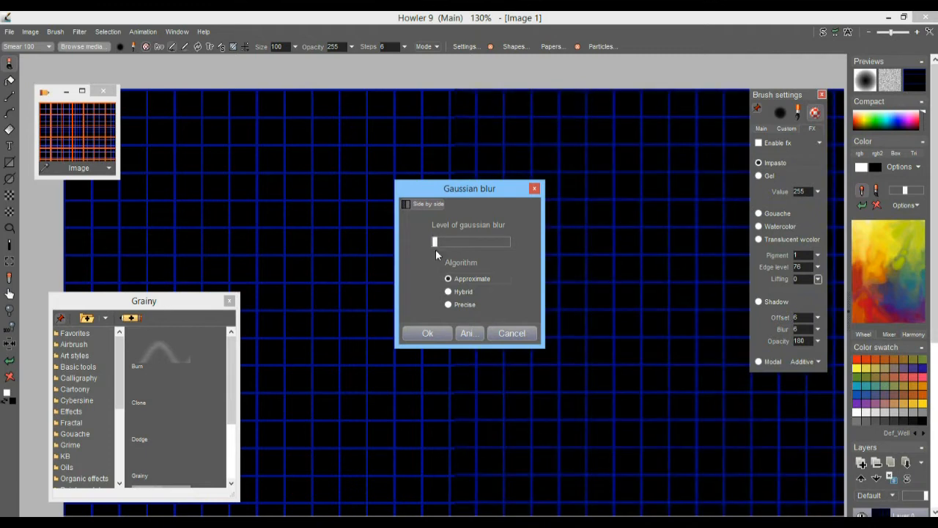
click(433, 332)
drag(459, 226, 379, 254)
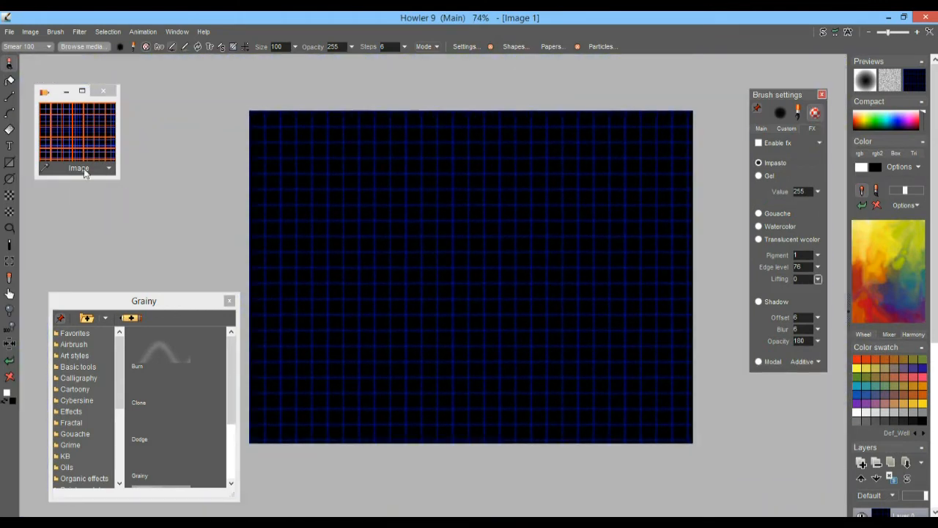
Step: Render a brighter blue grid with grid size 74 and thickness 4 over the blurred grid
click(79, 33)
mouse_move(141, 212)
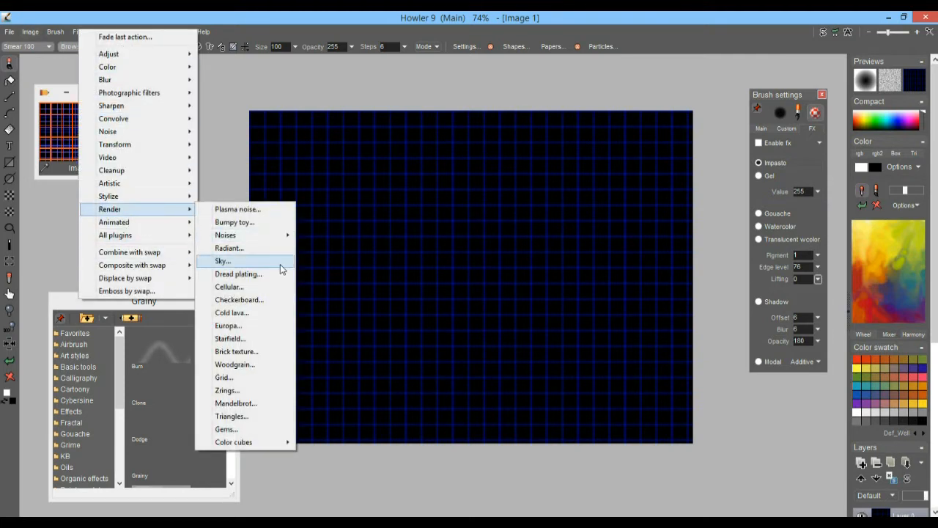
click(252, 378)
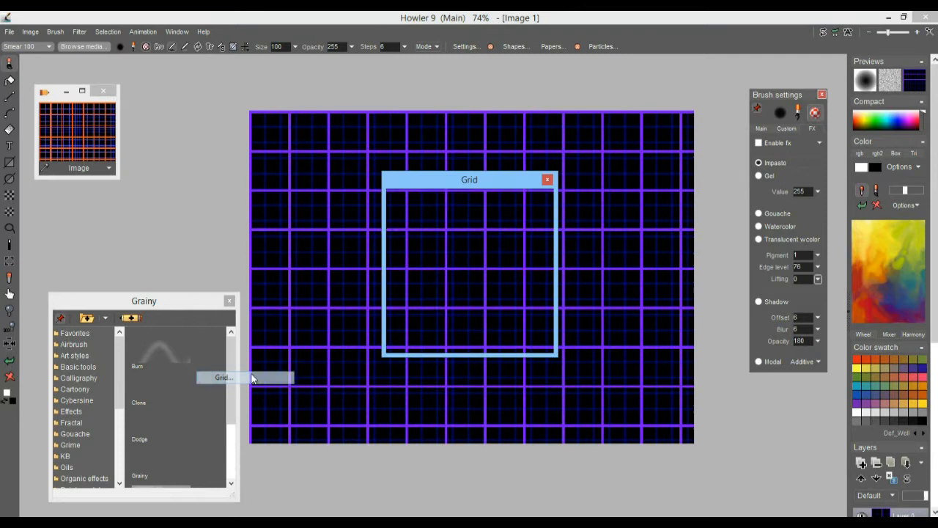
drag(437, 182, 125, 207)
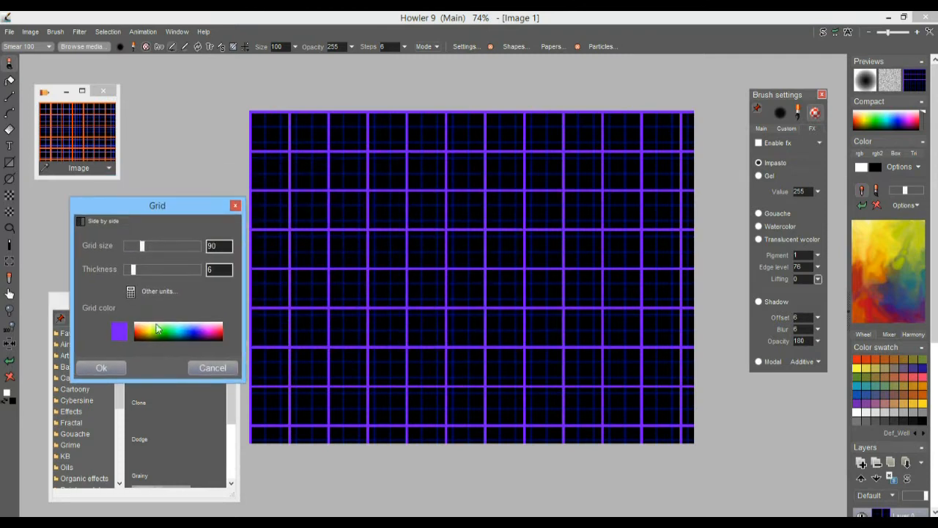
click(196, 337)
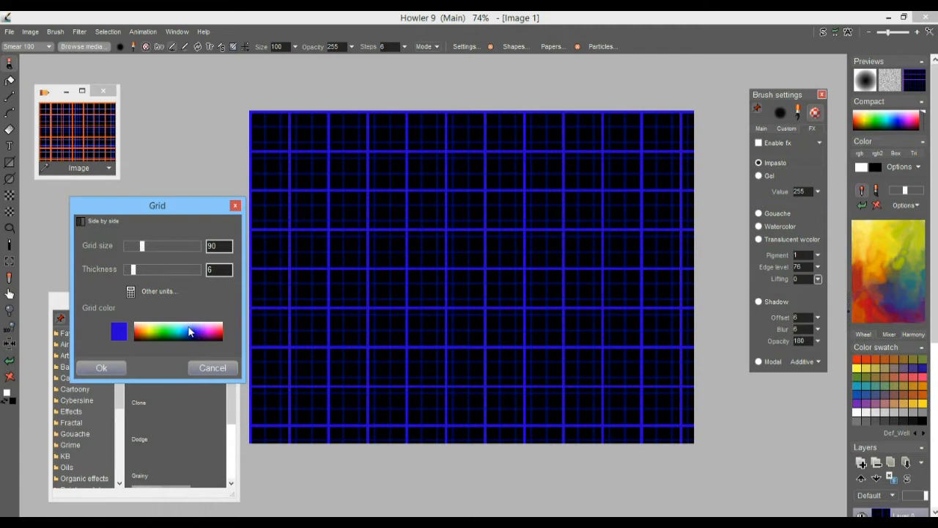
drag(132, 270, 140, 250)
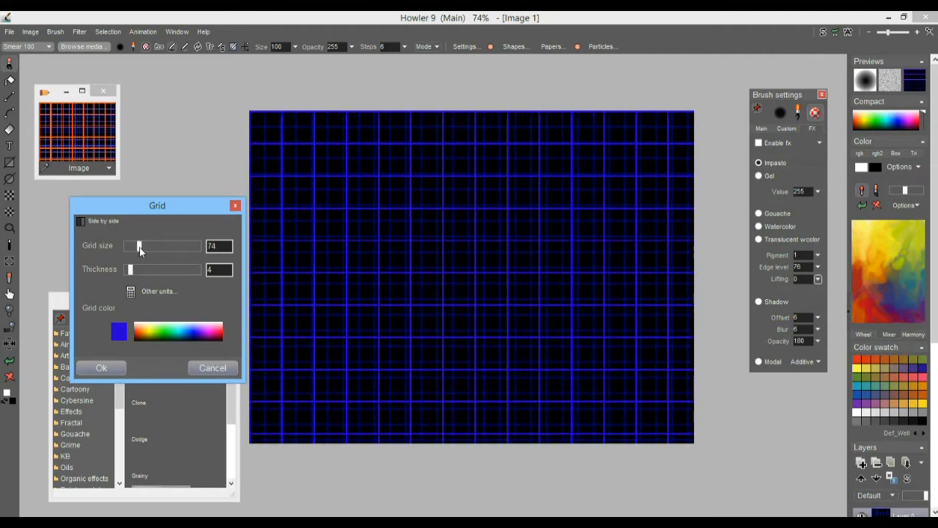
click(101, 368)
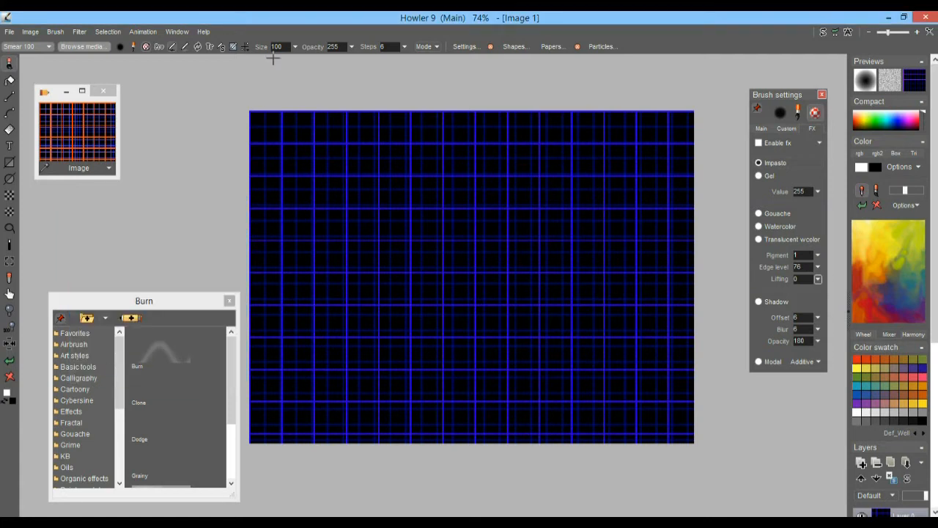
Step: Try to soften the layered blue grids with a minimal level of Gaussian blur, using the Approximate algorithm
click(80, 31)
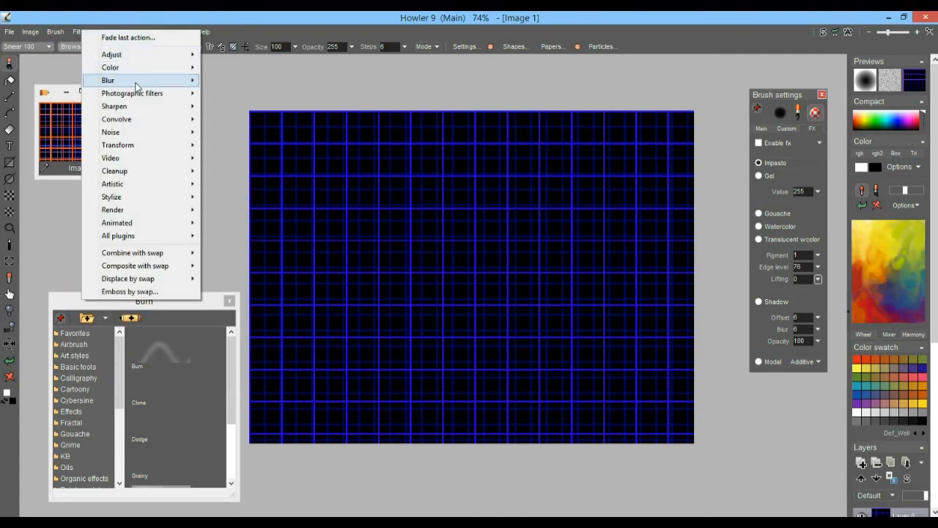
mouse_move(136, 80)
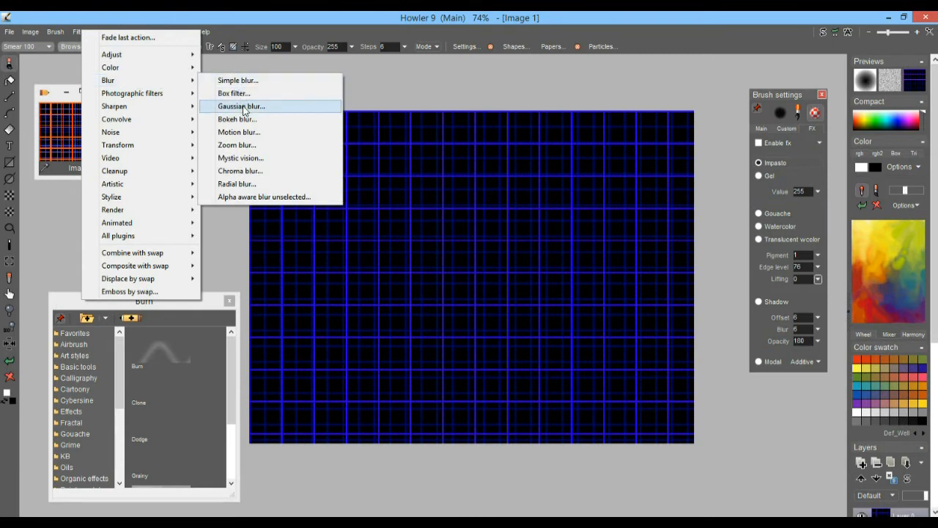
click(244, 107)
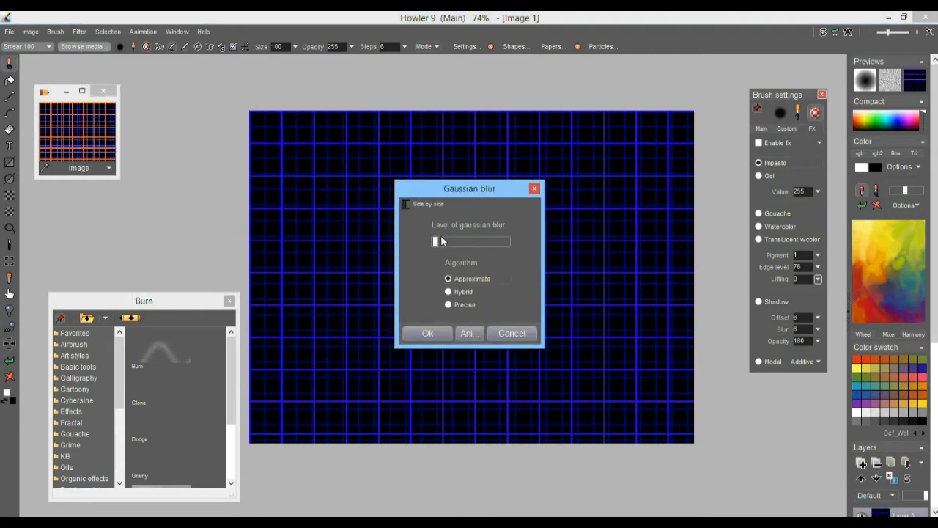
click(426, 332)
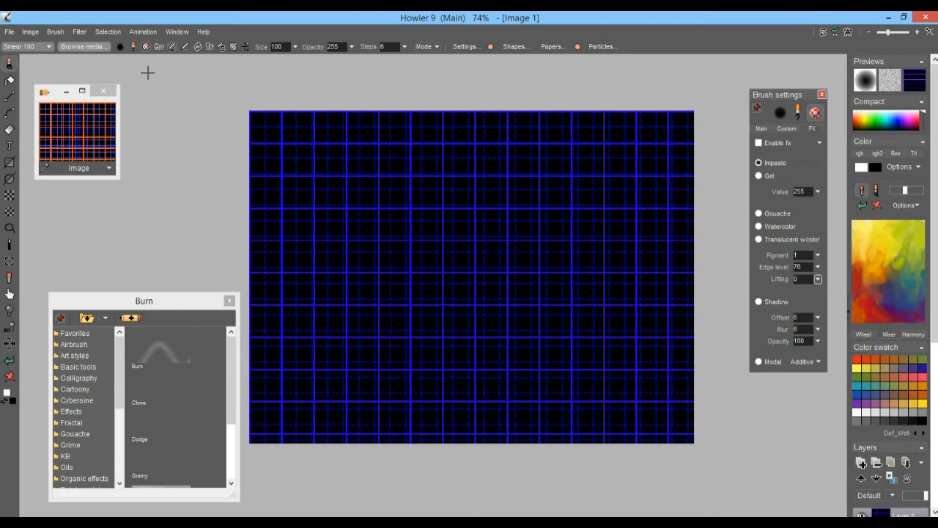
scroll(495, 276, up, 1)
scroll(495, 276, up, 6)
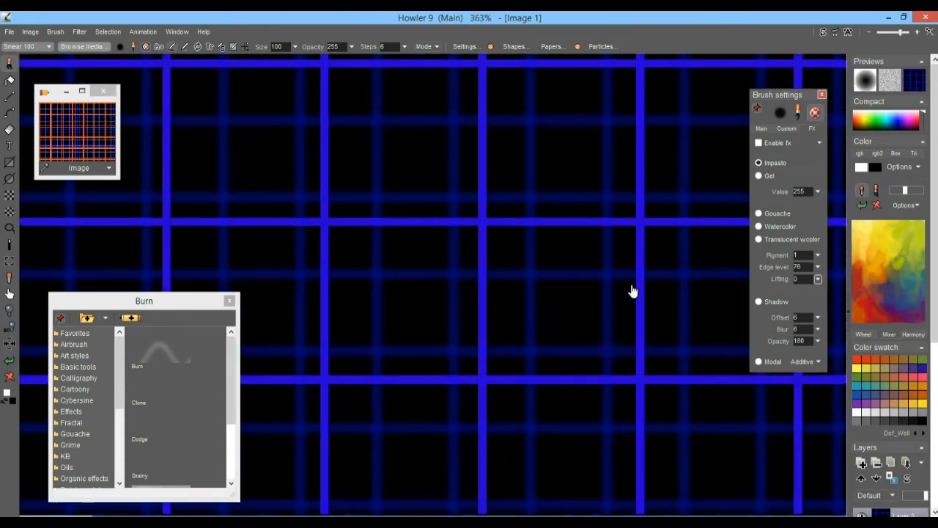
scroll(728, 298, up, 3)
scroll(444, 299, down, 10)
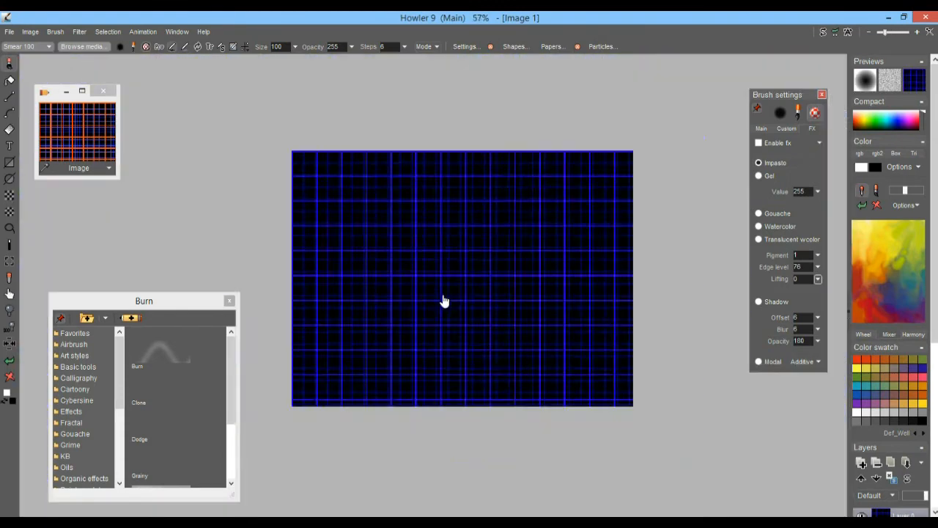
scroll(572, 303, up, 5)
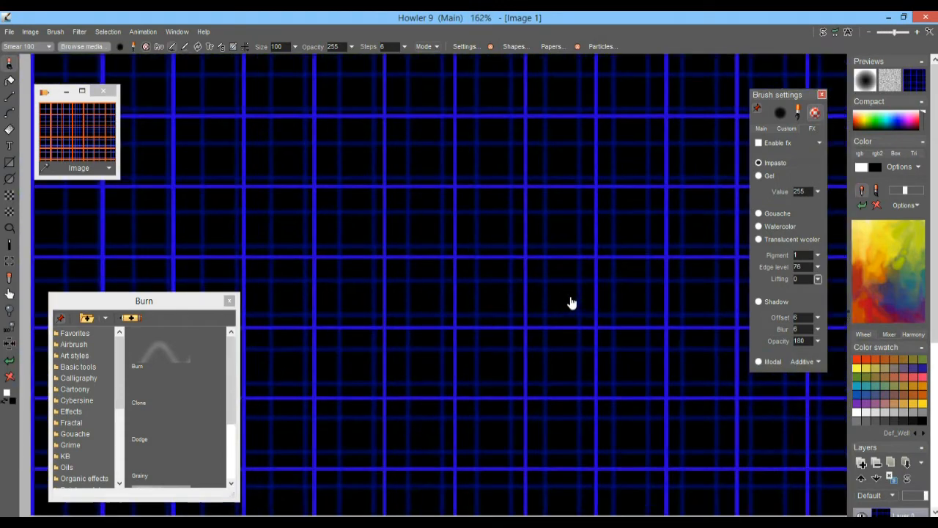
Step: Soften both blue grids together with a slight Gaussian blur, keeping the Approximate algorithm
click(78, 31)
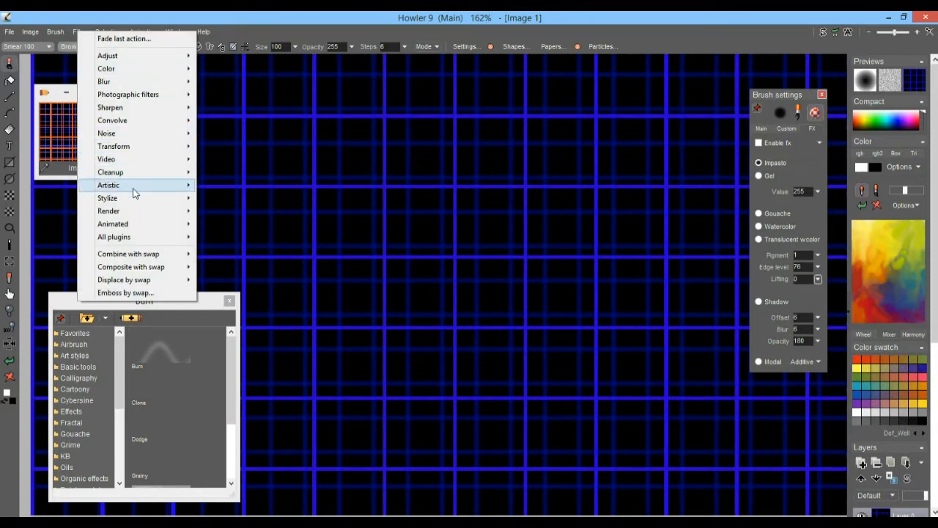
mouse_move(125, 81)
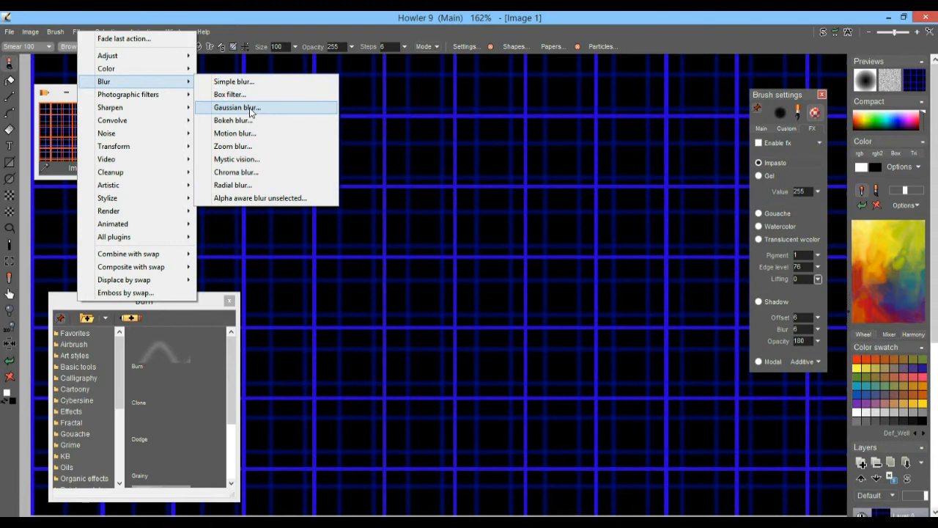
click(236, 108)
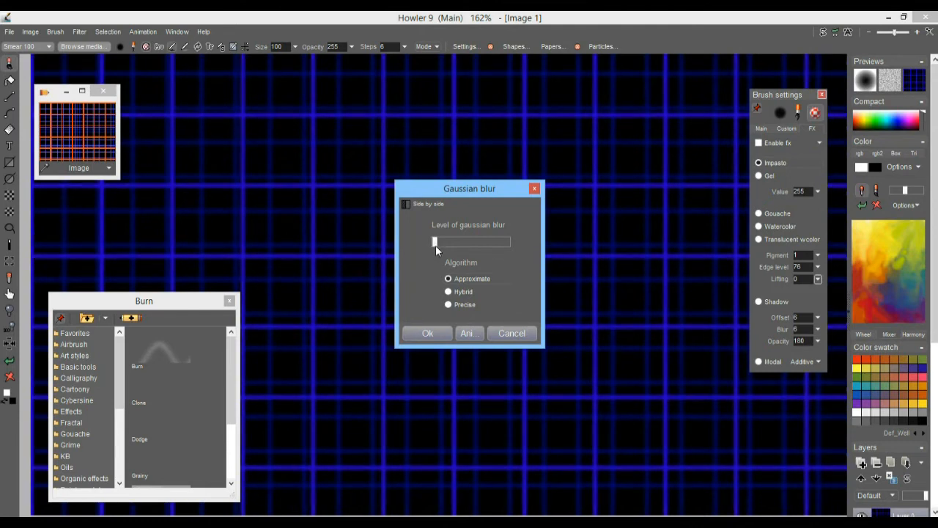
click(429, 331)
Step: Render a purple grid with grid size 141 and thickness 8 over the blurred blue grids
click(79, 32)
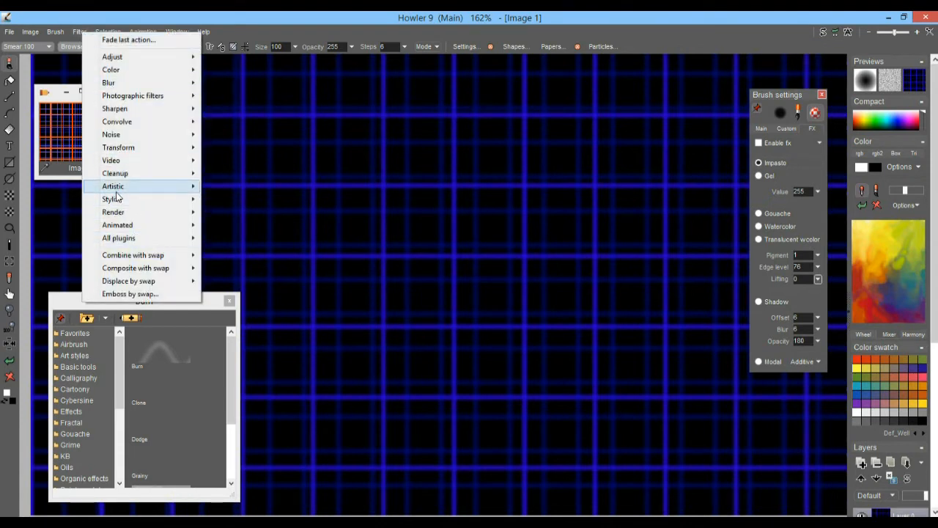
mouse_move(122, 213)
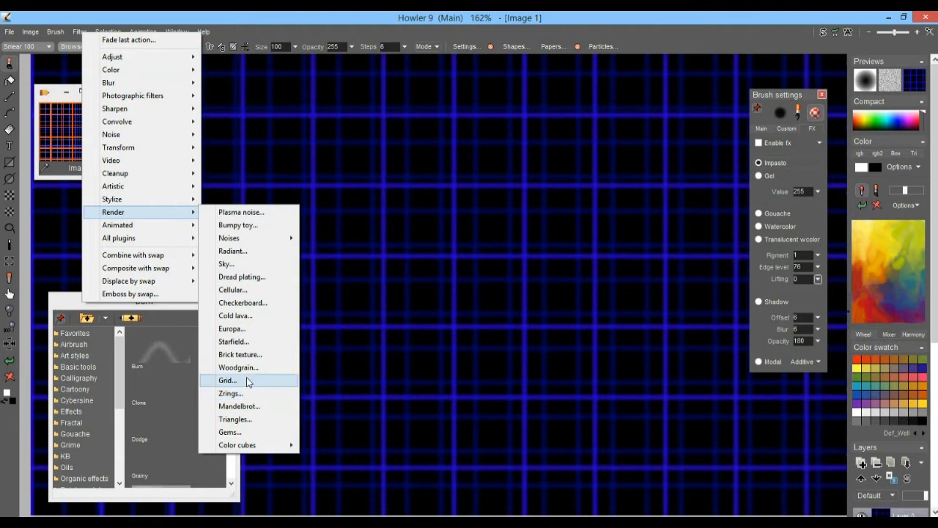
click(247, 381)
drag(455, 218, 455, 237)
mouse_move(512, 304)
mouse_down()
mouse_move(519, 299)
mouse_move(515, 306)
mouse_up()
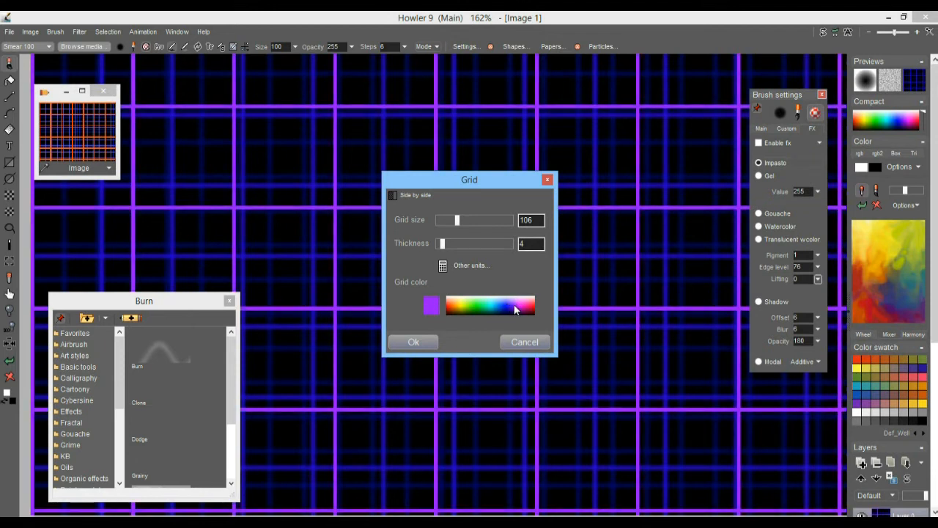
drag(442, 243, 464, 225)
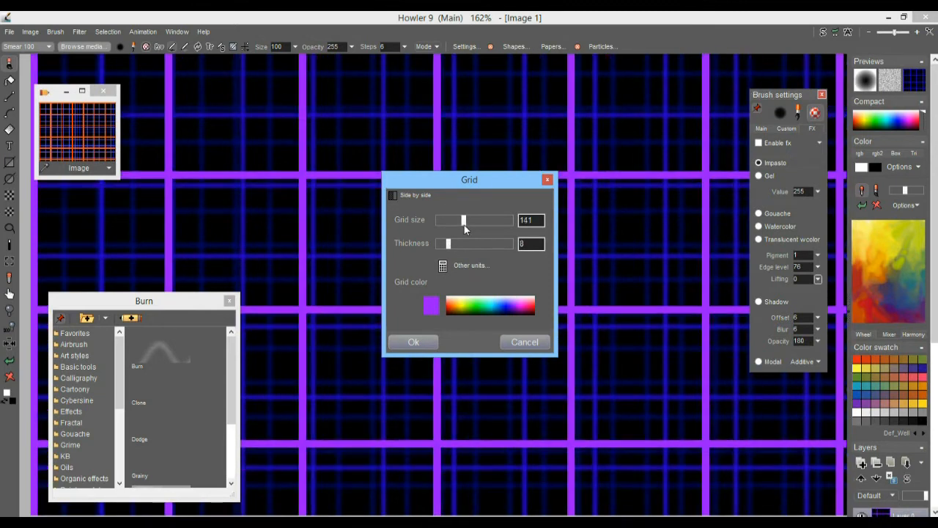
click(428, 343)
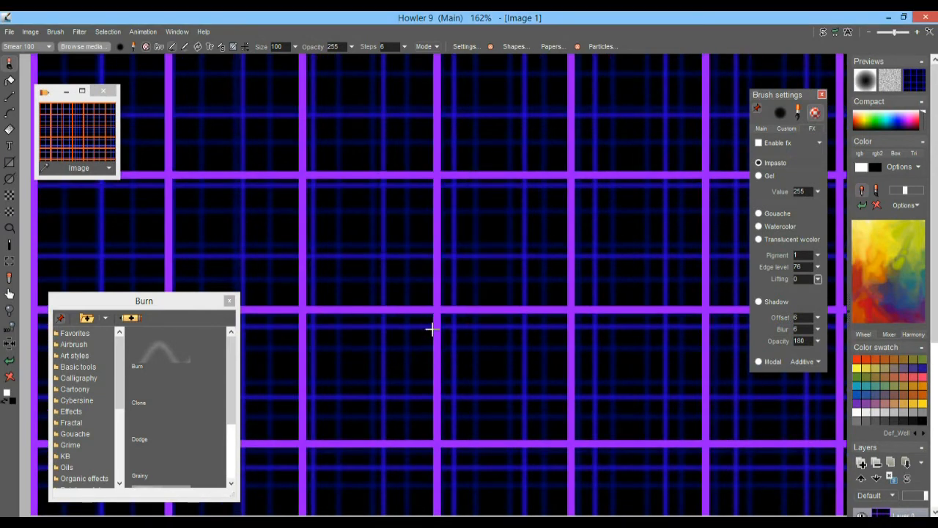
Step: Render a red grid with grid size 173 and thickness 19 over the purple and blue grids
drag(611, 252, 591, 279)
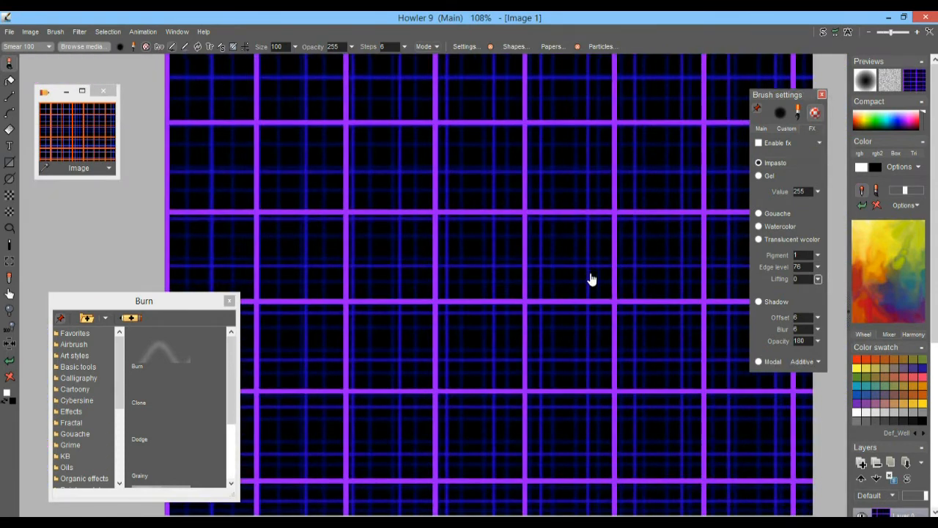
click(80, 32)
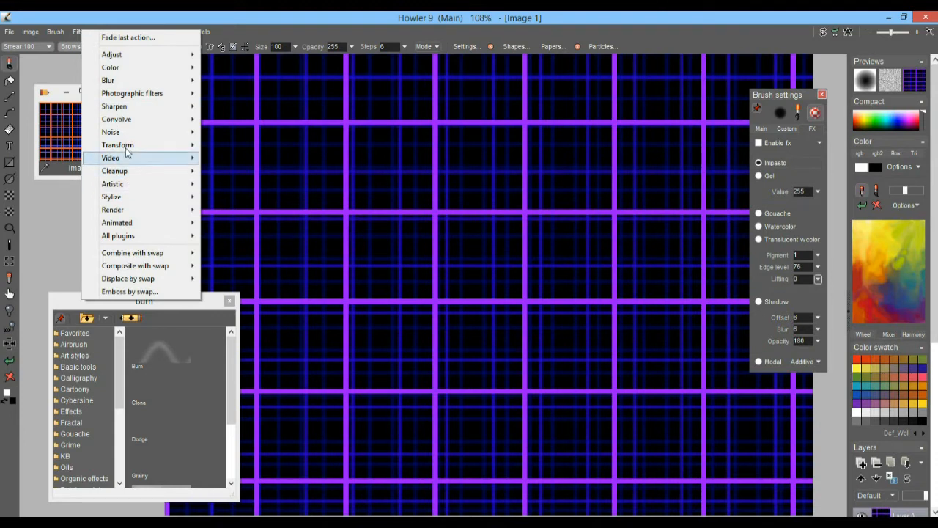
mouse_move(132, 211)
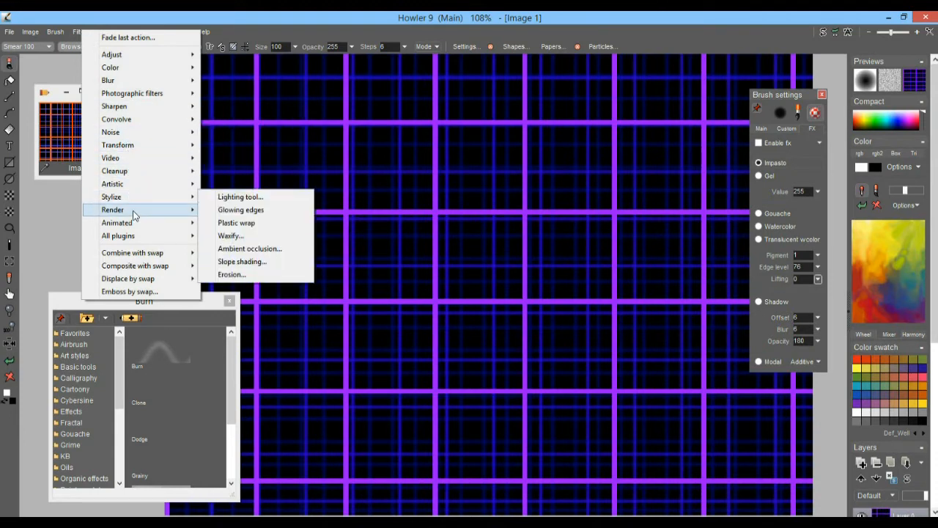
click(257, 379)
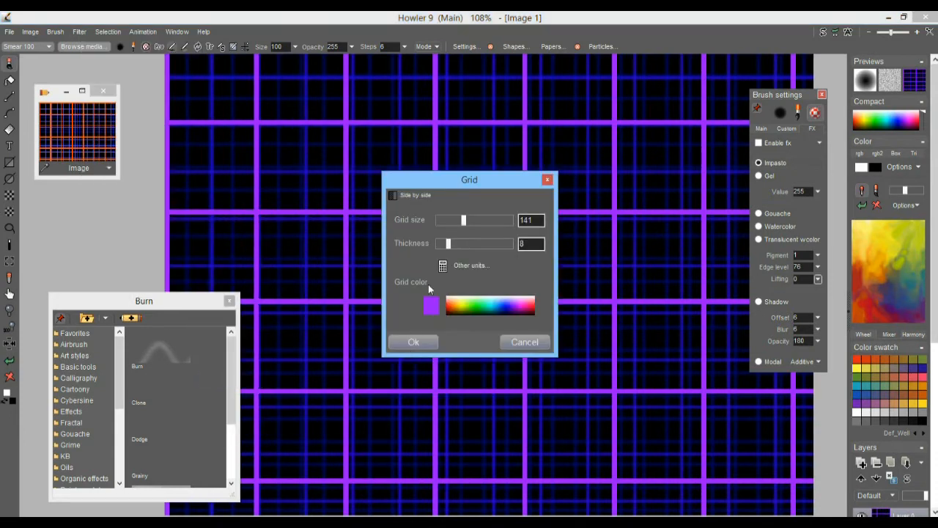
drag(533, 313, 450, 312)
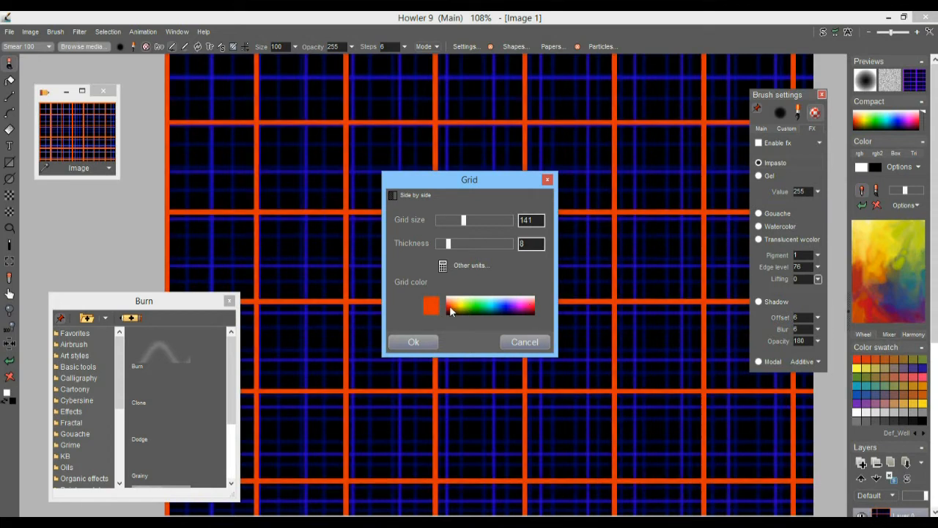
mouse_move(463, 224)
mouse_down()
mouse_move(459, 247)
mouse_move(469, 247)
mouse_move(466, 222)
mouse_move(452, 226)
mouse_move(469, 227)
mouse_up()
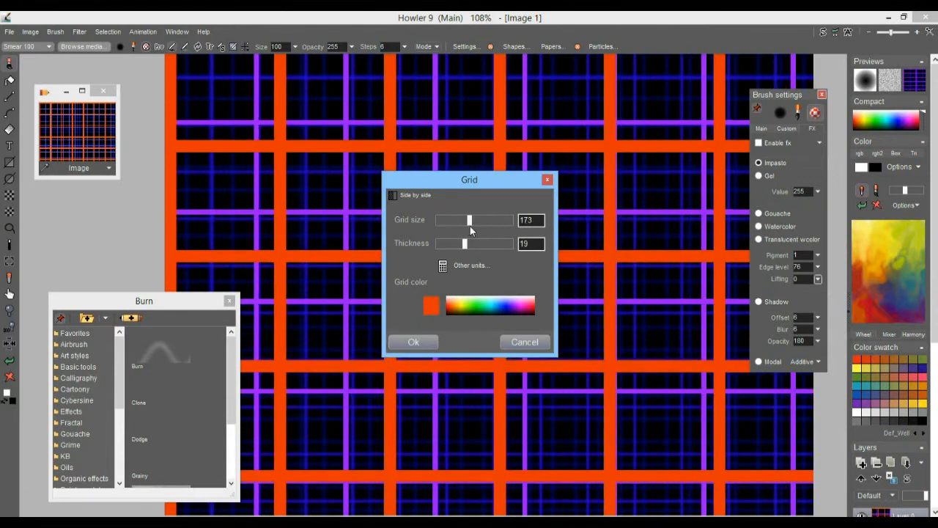
click(449, 306)
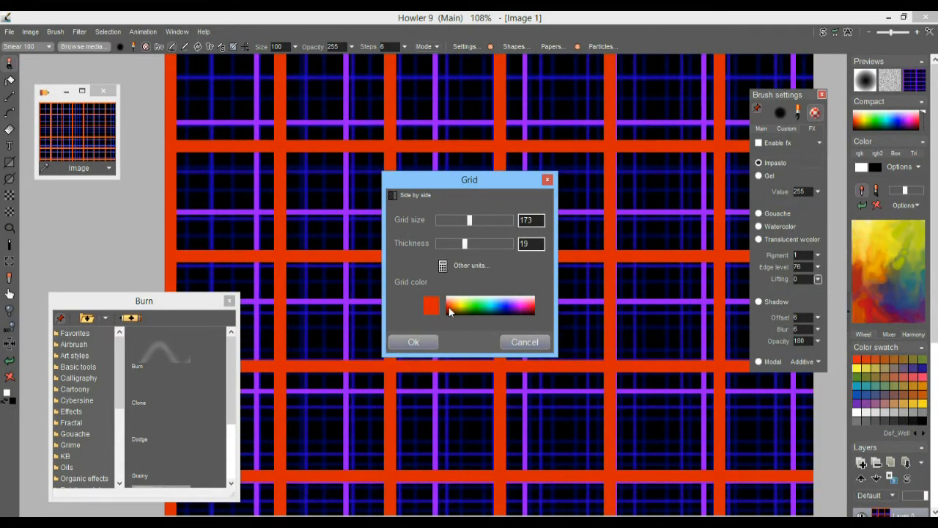
click(413, 342)
Step: Store a copy of the finished plaid image, recall the older stored plaid and switch back to the new copy
scroll(560, 263, down, 3)
scroll(559, 262, up, 6)
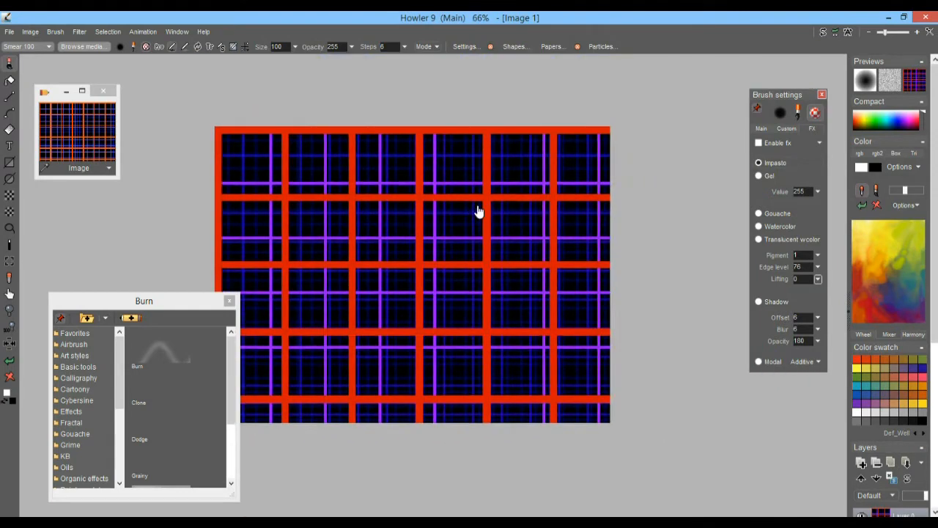
scroll(513, 178, up, 2)
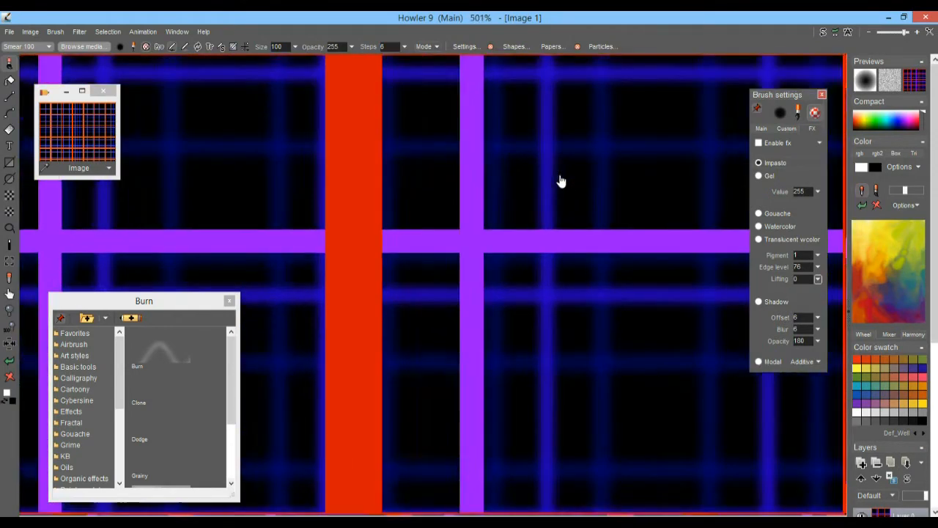
scroll(513, 187, down, 4)
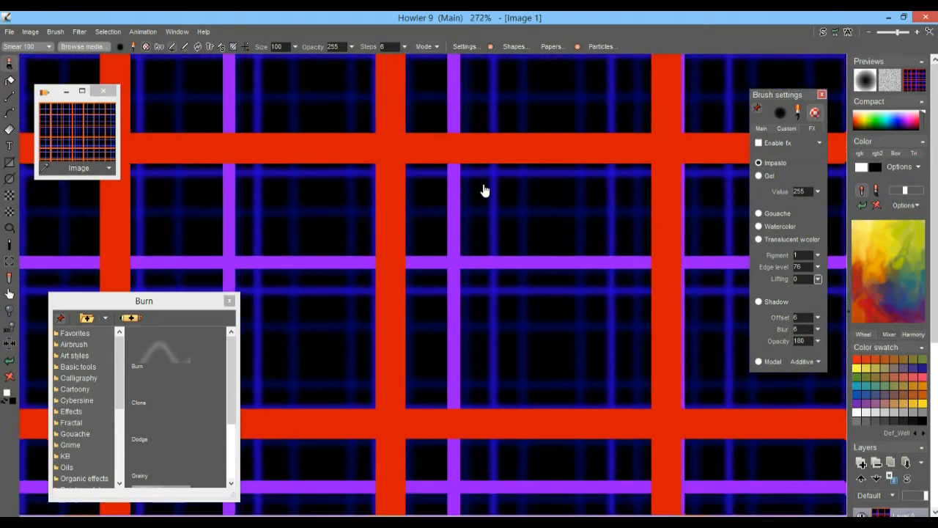
scroll(447, 199, down, 2)
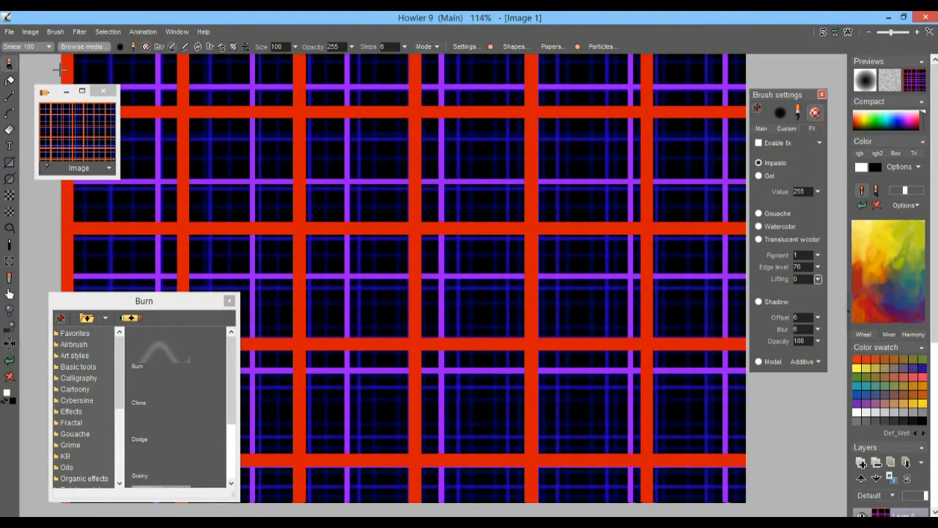
click(29, 33)
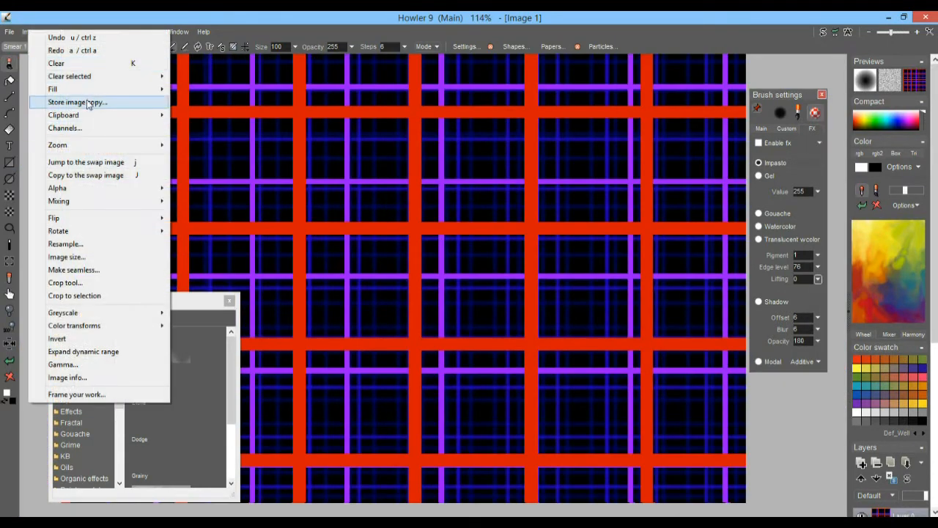
click(67, 102)
click(73, 134)
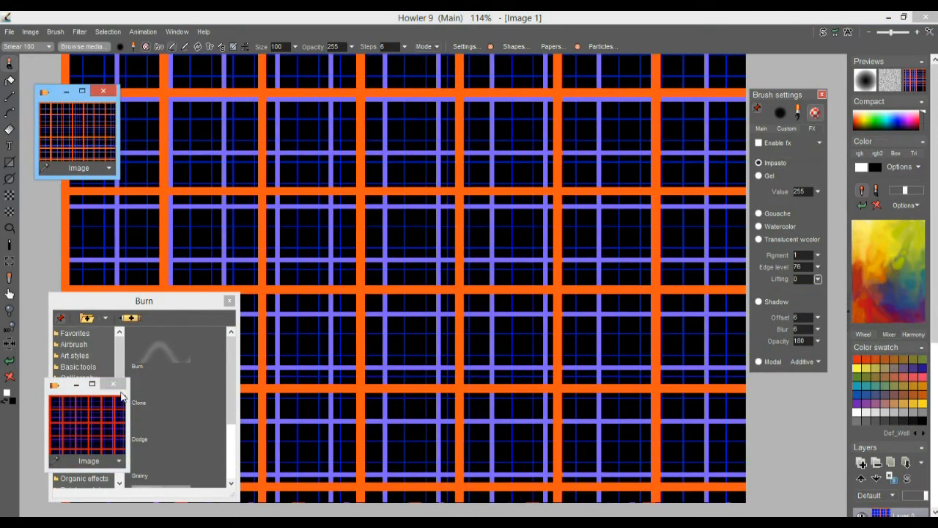
click(85, 416)
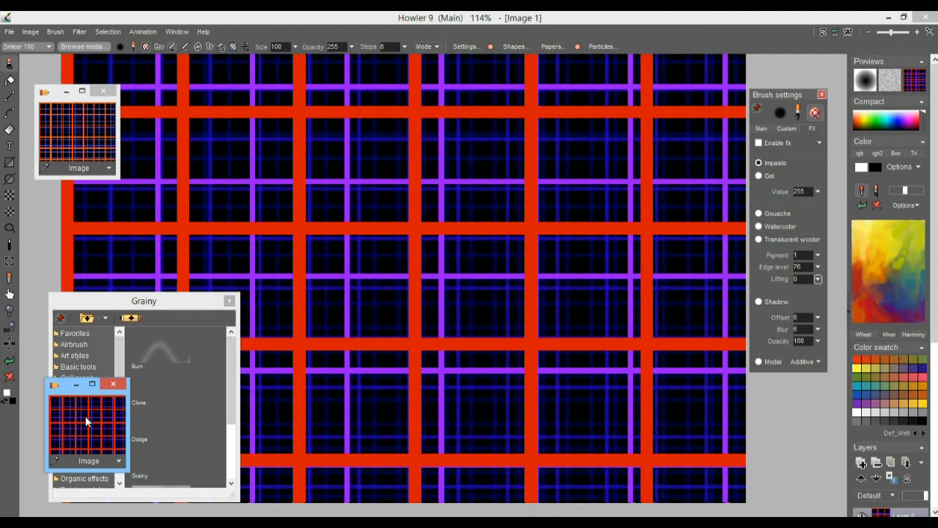
Step: Enlarge the brush browser and blur the plaid's center and the horizontal red line below it with the just blur it brush
mouse_move(183, 303)
mouse_down()
mouse_move(168, 119)
mouse_move(156, 113)
mouse_up()
mouse_move(212, 313)
mouse_down()
mouse_move(237, 495)
mouse_move(246, 482)
mouse_up()
click(126, 327)
mouse_move(400, 255)
mouse_down()
mouse_move(494, 241)
mouse_move(400, 237)
mouse_move(439, 198)
mouse_move(517, 164)
mouse_move(536, 205)
mouse_move(570, 201)
mouse_move(505, 227)
mouse_up()
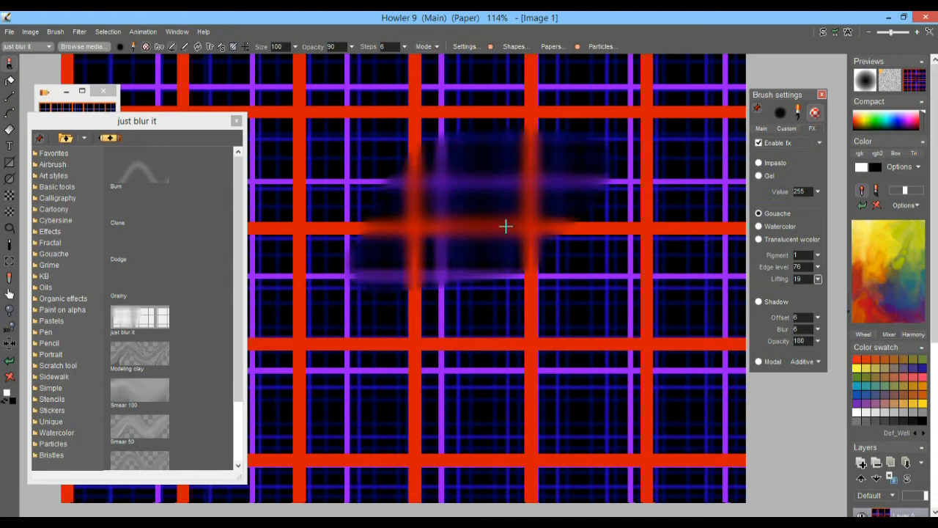
drag(565, 224, 327, 224)
drag(293, 348, 743, 350)
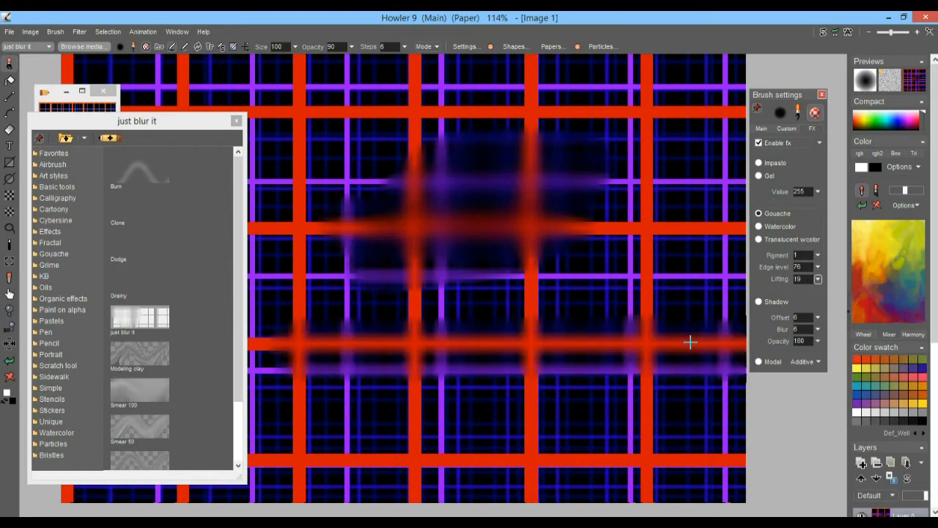
Step: Move the brush browser clear of the stored images and smear the unblurred left part of the plaid with Line tool strokes
mouse_move(85, 122)
mouse_down()
mouse_move(240, 150)
mouse_move(109, 246)
mouse_up()
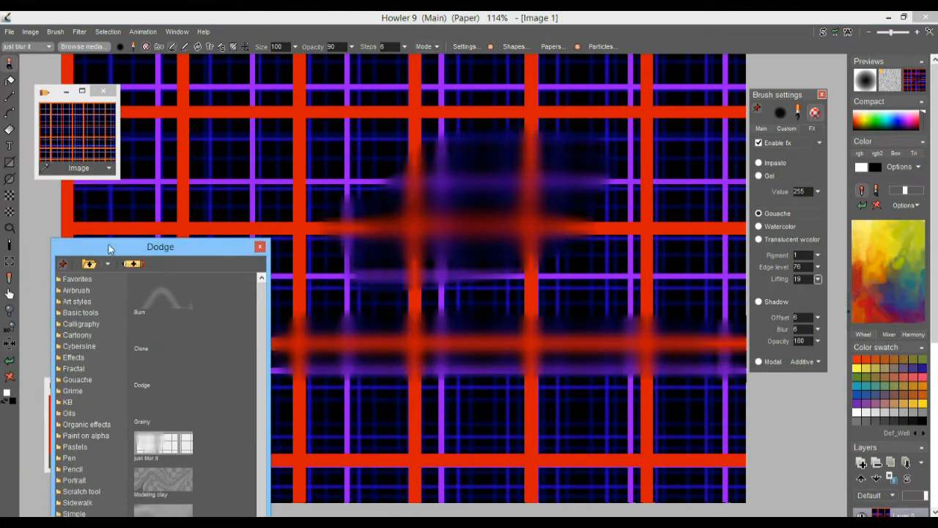
click(9, 95)
scroll(446, 200, down, 5)
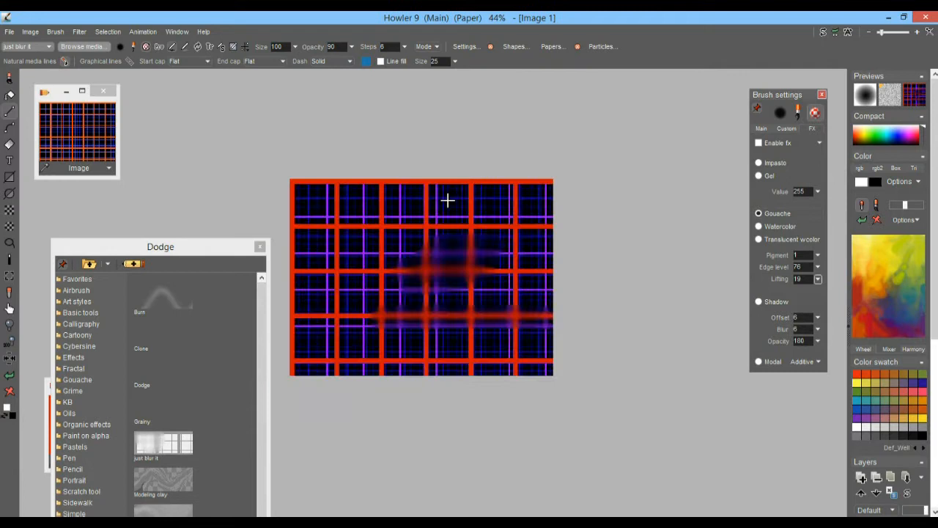
scroll(511, 216, up, 3)
scroll(448, 168, up, 5)
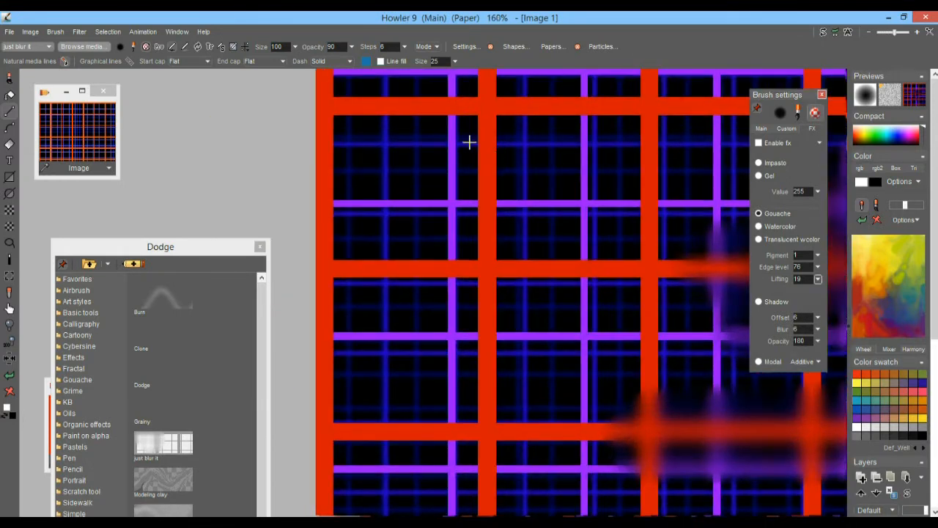
mouse_move(469, 143)
mouse_down()
mouse_move(455, 245)
mouse_move(464, 474)
mouse_move(371, 464)
mouse_move(570, 463)
mouse_move(549, 437)
mouse_move(549, 447)
mouse_up()
drag(424, 349, 641, 133)
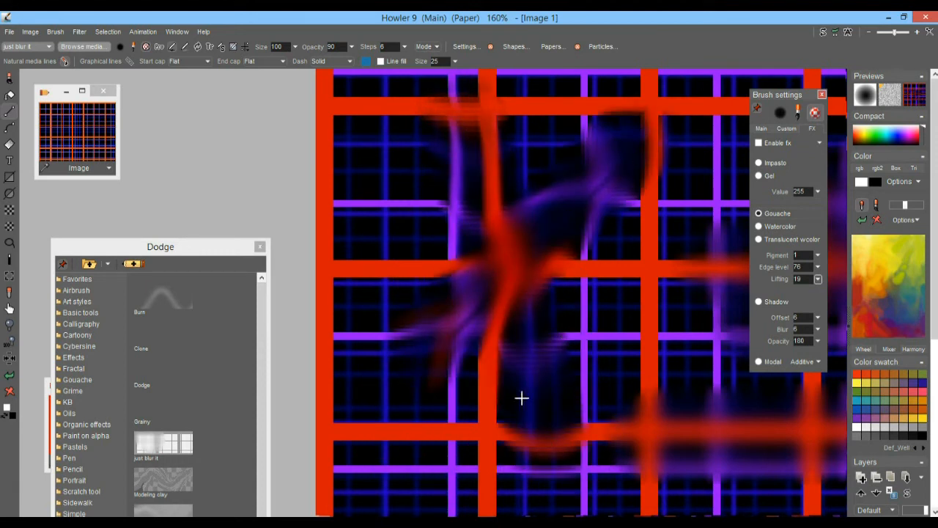
Step: Smear the left part of the plaid with more Line tool strokes and draw one horizontal smear across its upper row
drag(596, 408, 450, 102)
mouse_move(519, 352)
mouse_down()
mouse_move(411, 226)
mouse_move(404, 168)
mouse_up()
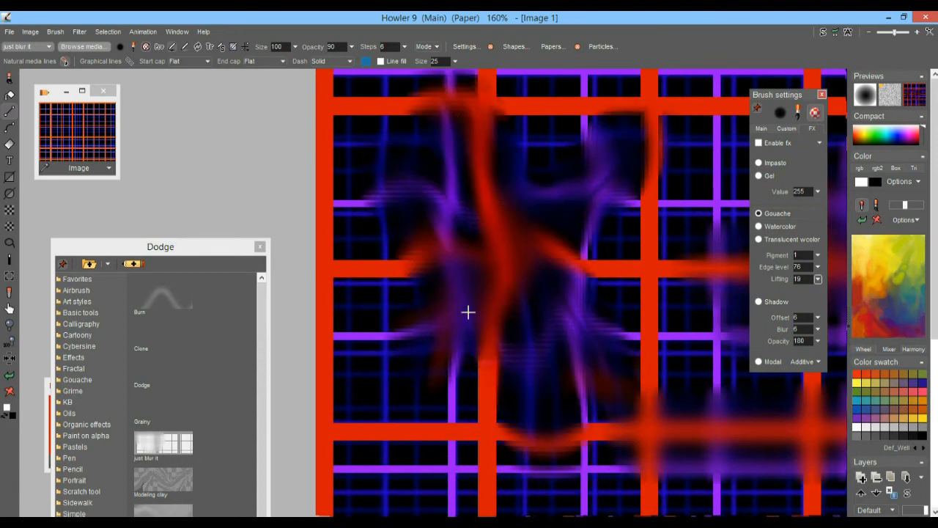
drag(478, 335, 612, 105)
scroll(603, 229, down, 5)
scroll(602, 229, down, 2)
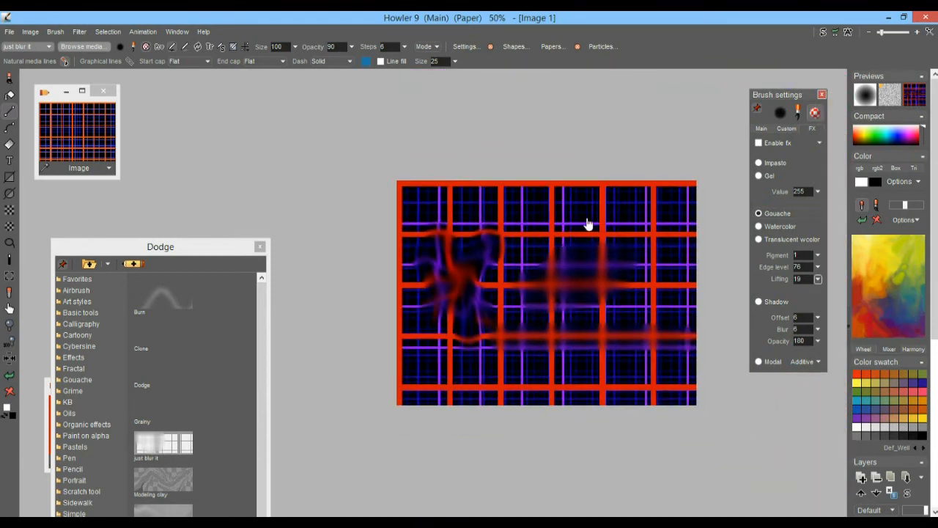
drag(588, 223, 495, 223)
drag(382, 215, 566, 215)
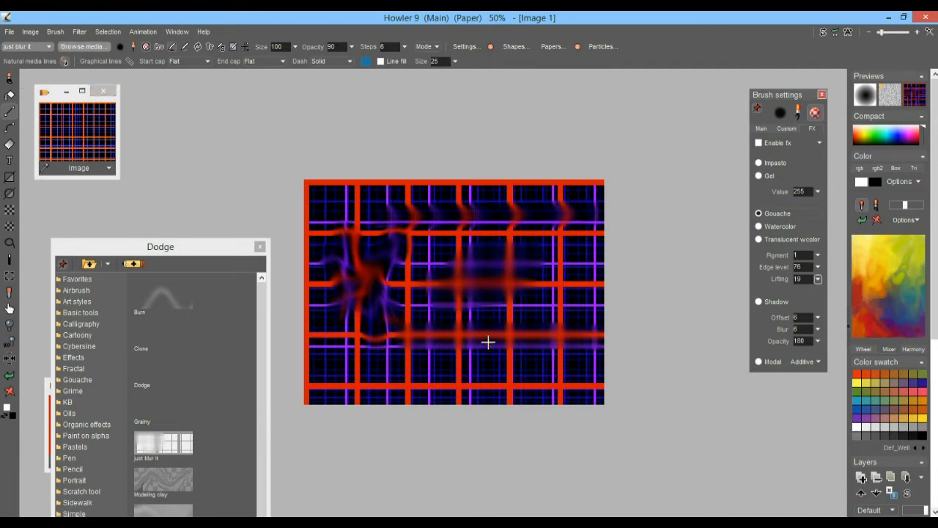
Step: Move the brush browser aside to reach the stored red plaid, recall it and reposition the browser
drag(96, 247, 136, 181)
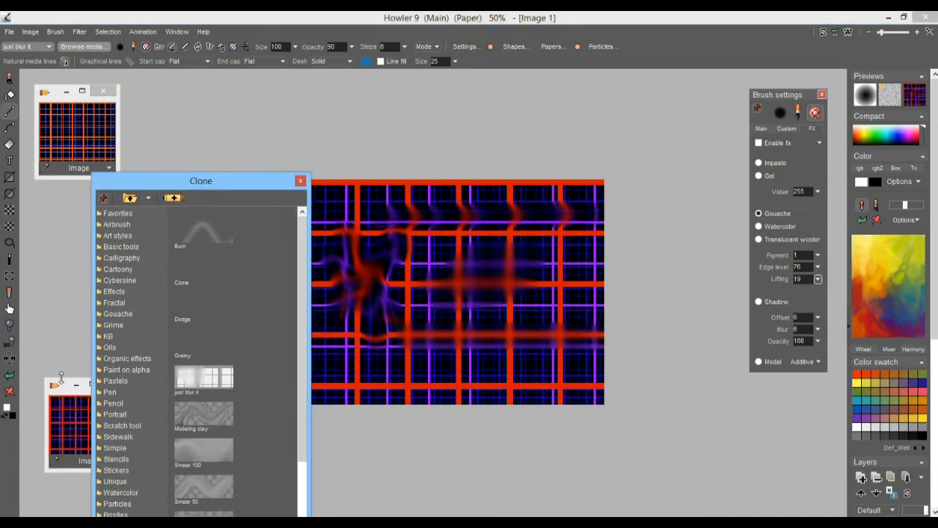
click(90, 403)
mouse_move(255, 182)
mouse_down()
mouse_move(187, 134)
mouse_move(195, 154)
mouse_up()
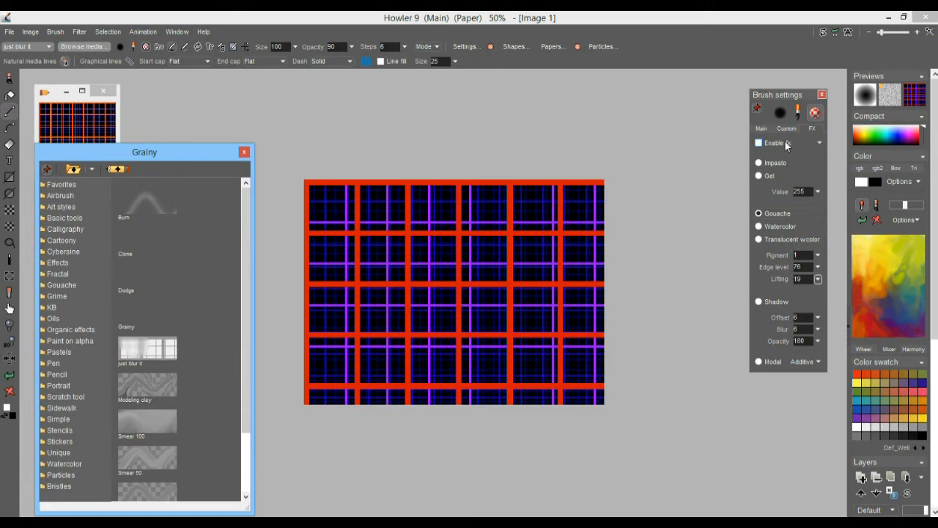
Step: Enable brush FX with Gouache and draw five crossing diagonal Line tool strokes over the plaid with the just blur it brush
click(759, 143)
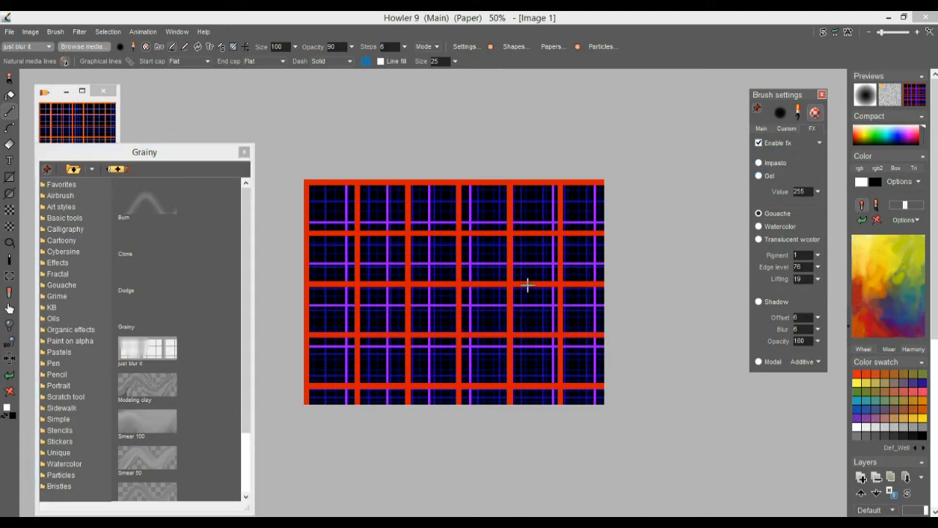
drag(528, 284, 352, 248)
drag(505, 332, 315, 228)
drag(344, 336, 570, 114)
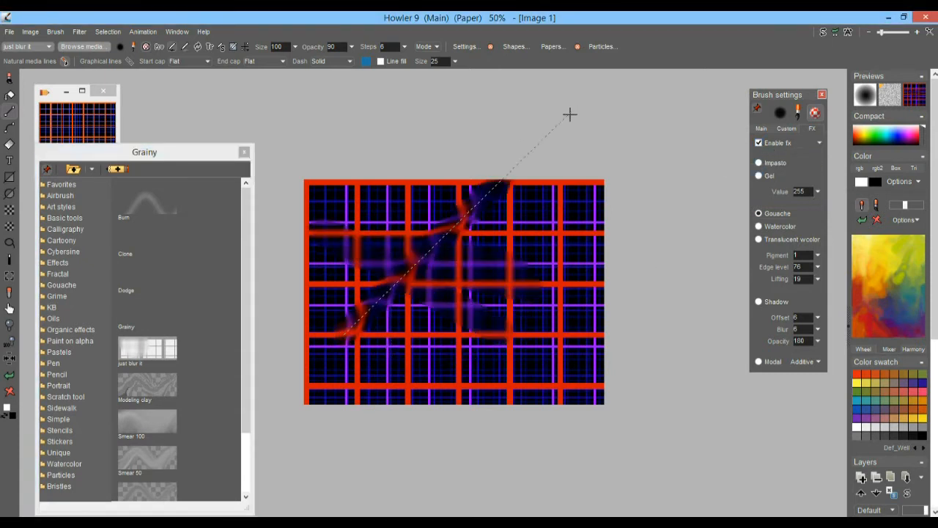
mouse_move(431, 340)
mouse_down()
mouse_move(567, 233)
mouse_move(624, 166)
mouse_up()
drag(570, 327, 433, 174)
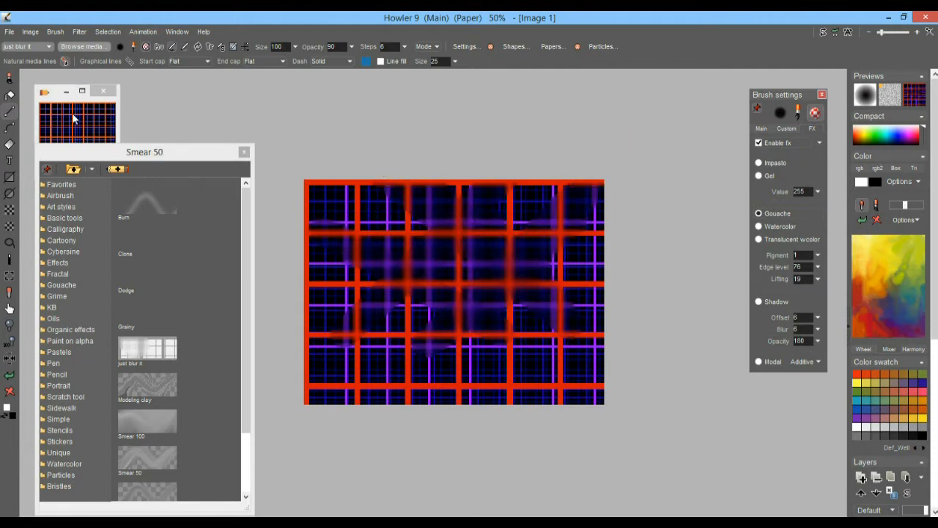
Step: Recall the stored orange plaid, switch back to the red one, and place the red thumbnail beside the orange one, clear of the brush browser
click(73, 117)
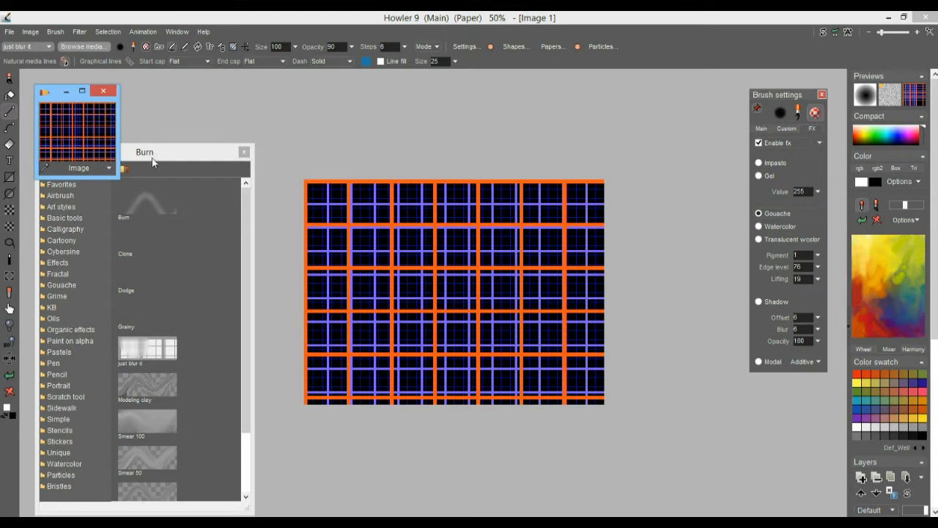
drag(152, 160, 187, 160)
click(70, 426)
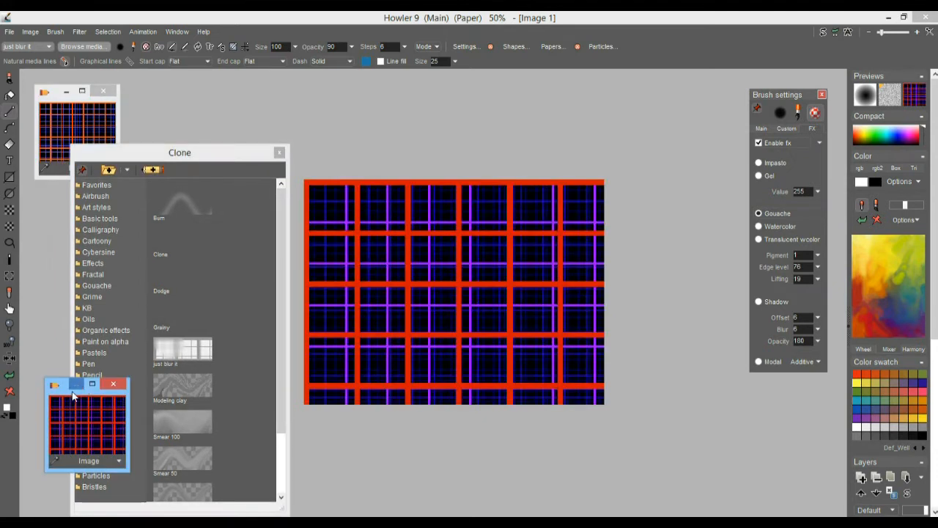
drag(71, 394, 155, 106)
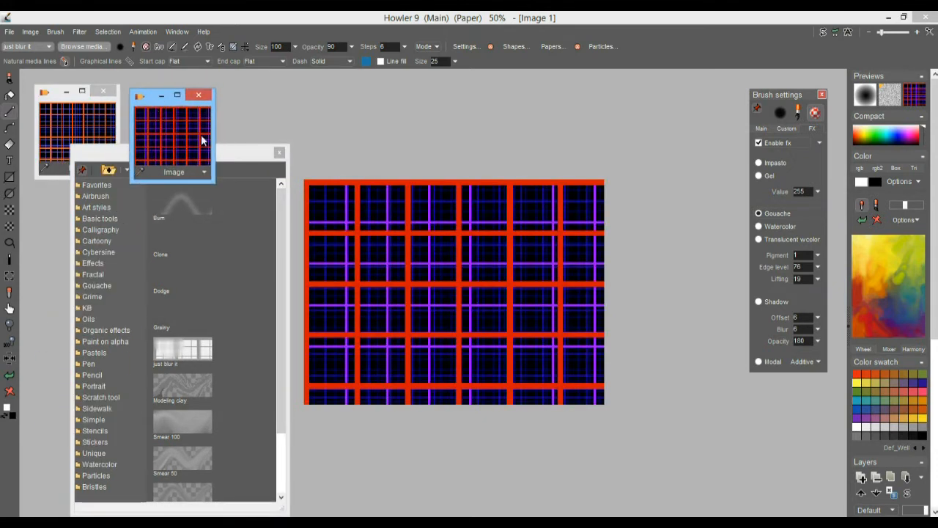
mouse_move(236, 156)
mouse_down()
mouse_move(143, 166)
mouse_move(144, 150)
mouse_move(127, 261)
mouse_move(150, 231)
mouse_up()
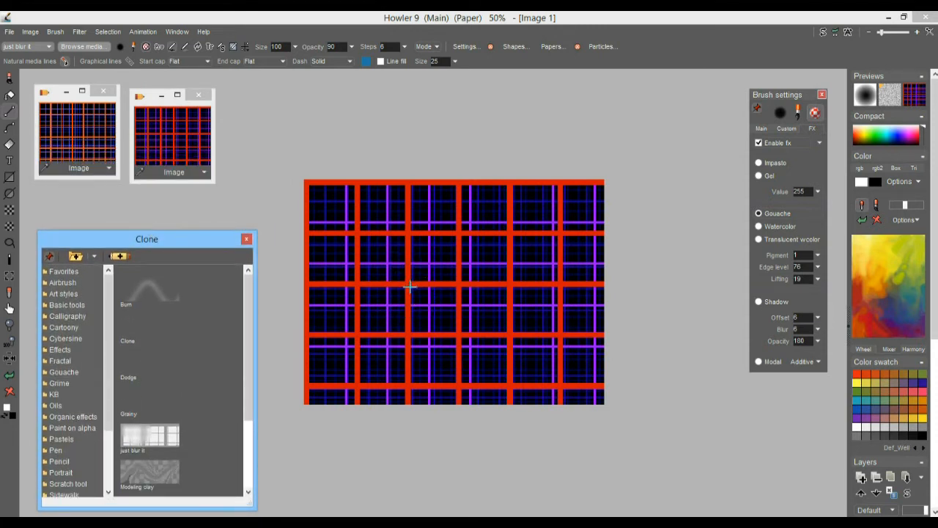
Step: Draw one diagonal blur stroke across the plaid, then restore the stored red plaid and move its thumbnail closer to the orange one
drag(381, 356, 517, 199)
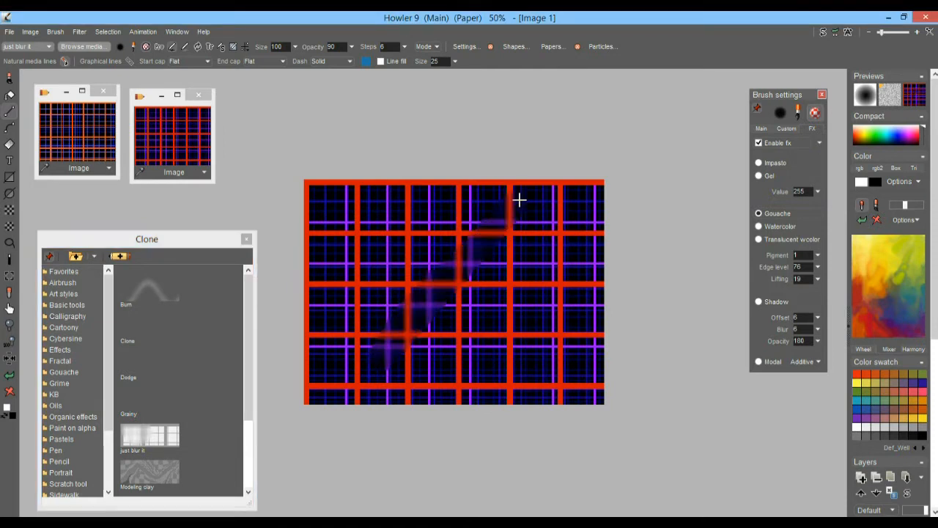
click(151, 124)
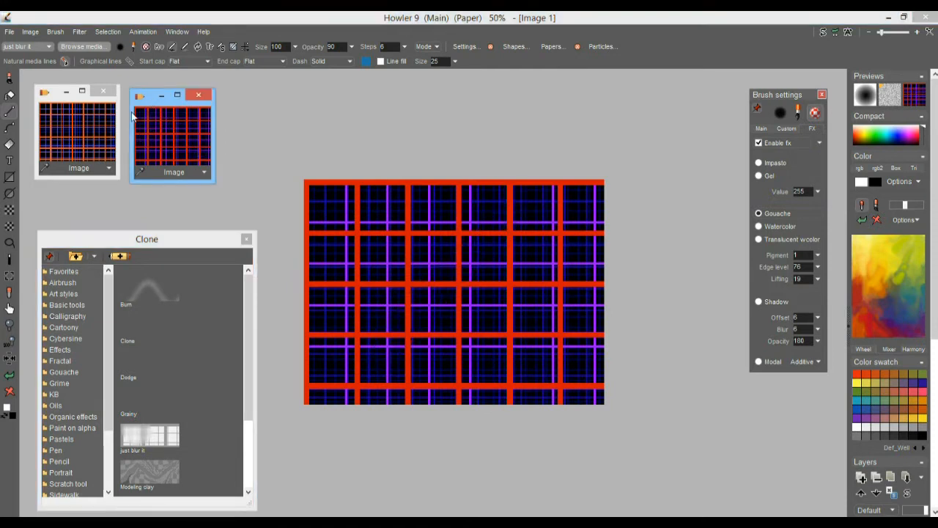
drag(151, 97, 89, 112)
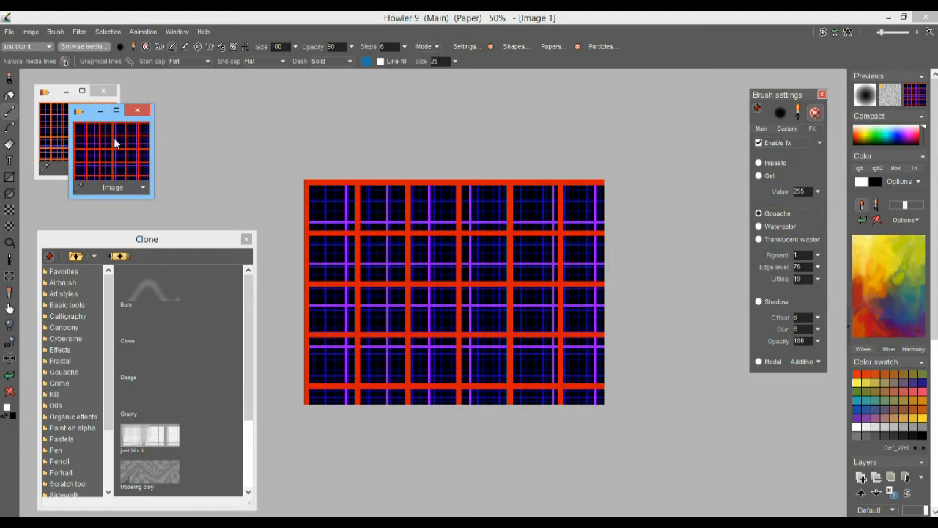
Step: Choose the Smear 50 effects brush and swirl the grid lines around one crossing in the middle of the plaid
click(27, 46)
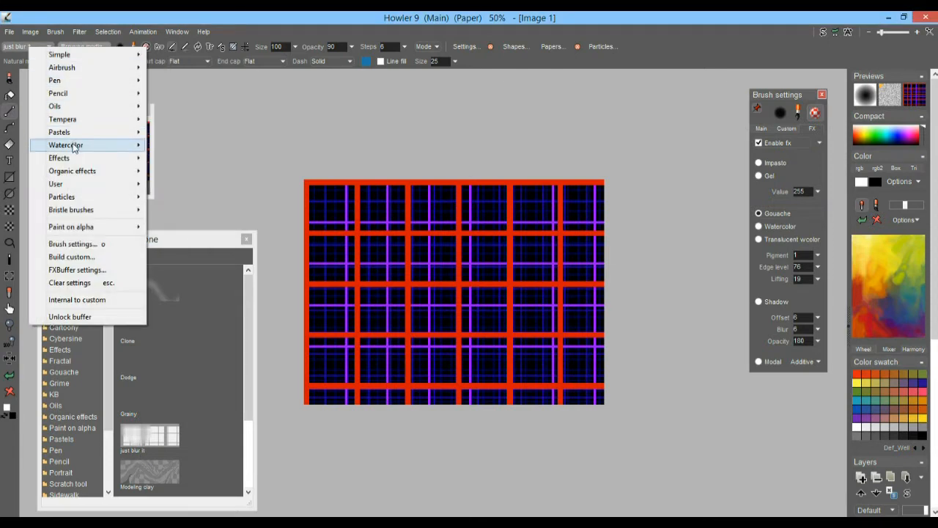
mouse_move(81, 163)
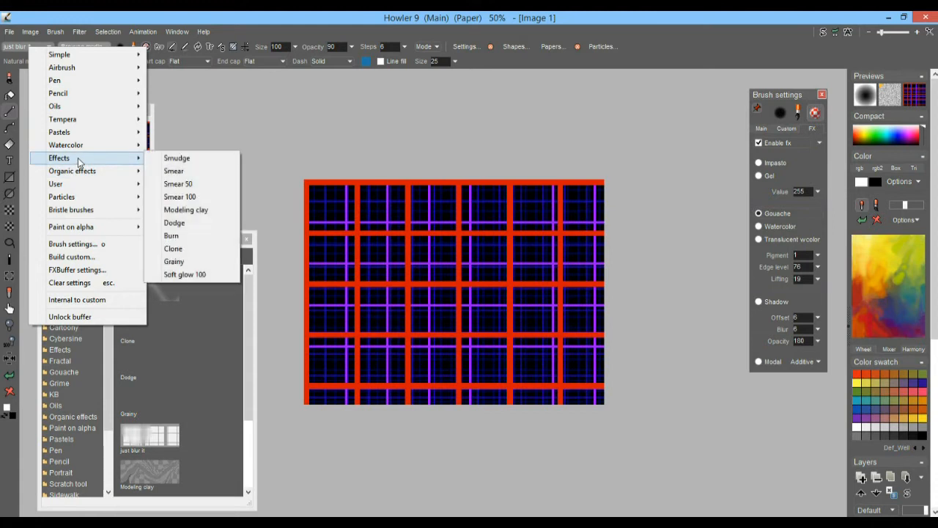
click(207, 188)
scroll(403, 275, up, 2)
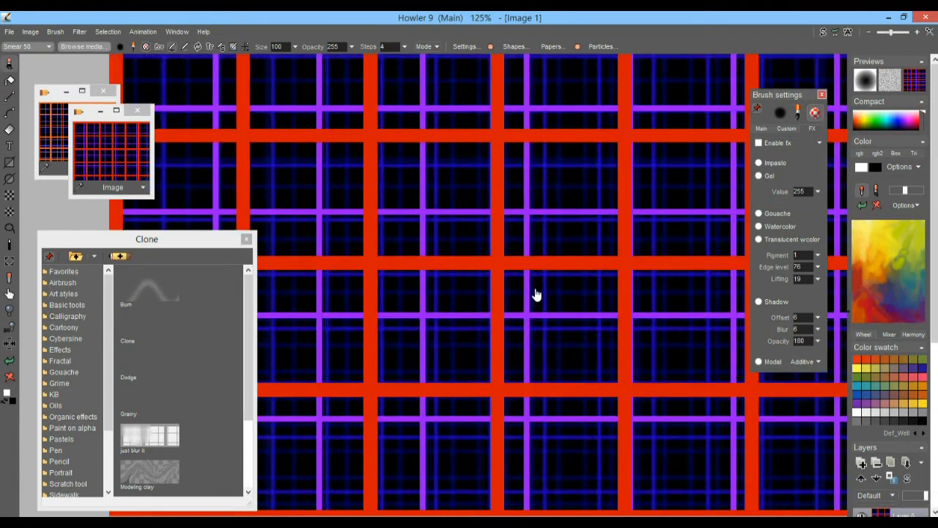
mouse_move(377, 193)
mouse_down()
mouse_move(602, 159)
mouse_move(633, 218)
mouse_move(408, 288)
mouse_move(597, 268)
mouse_move(522, 249)
mouse_up()
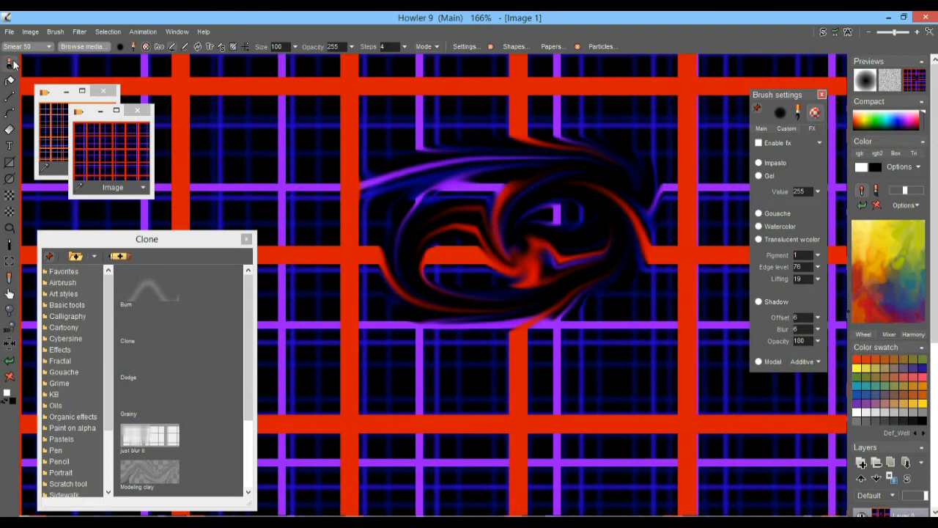
Step: Set the smear brush's Bleed to 245 and pull the red vertical lines on both sides inward below the swirl
mouse_move(787, 100)
mouse_down()
mouse_move(746, 100)
mouse_move(770, 73)
mouse_move(776, 79)
mouse_up()
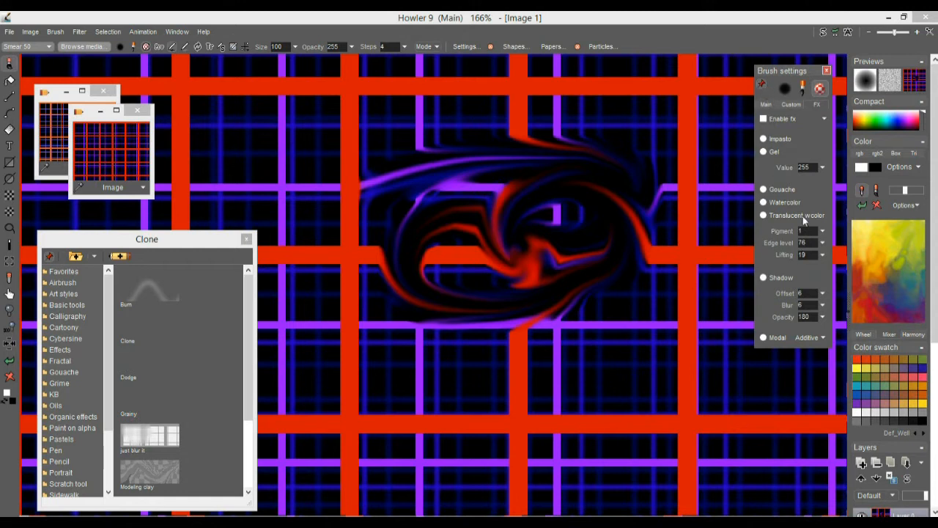
click(766, 105)
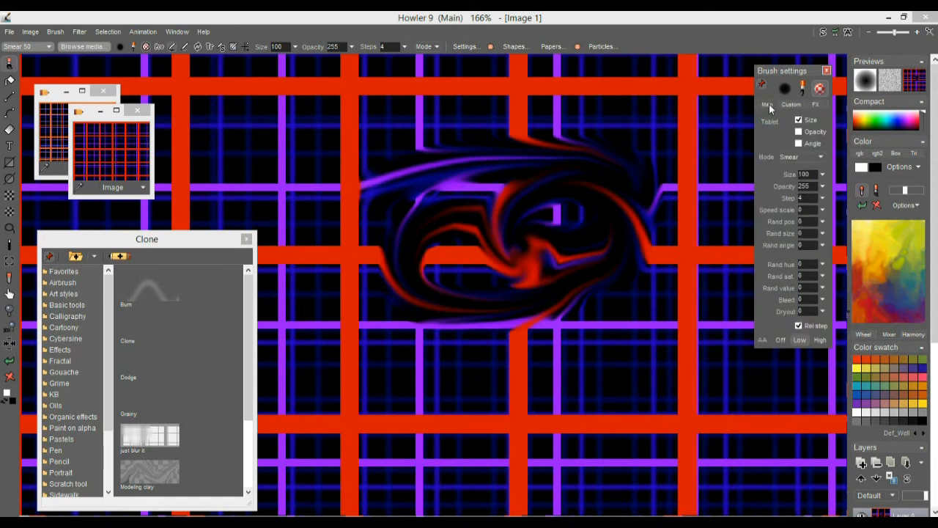
click(822, 300)
drag(782, 315, 820, 322)
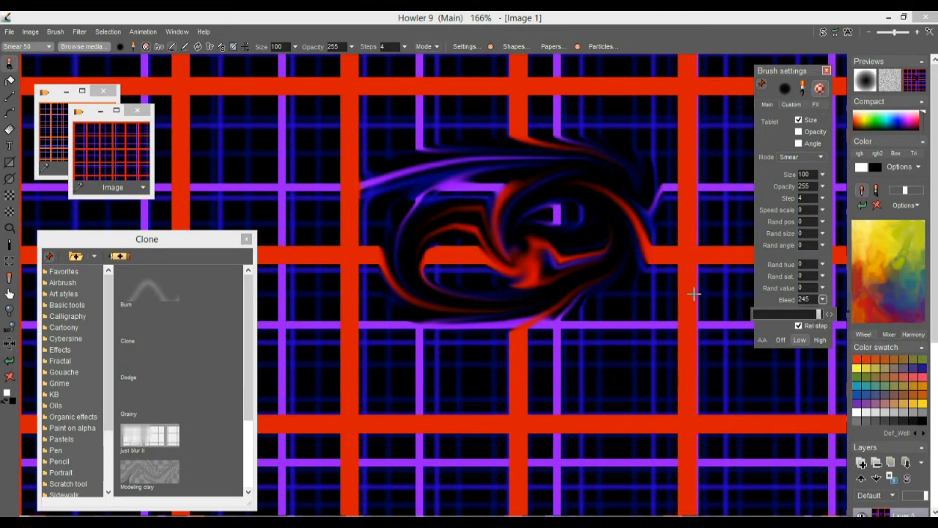
mouse_move(687, 326)
mouse_down()
mouse_move(647, 351)
mouse_move(516, 371)
mouse_move(506, 384)
mouse_up()
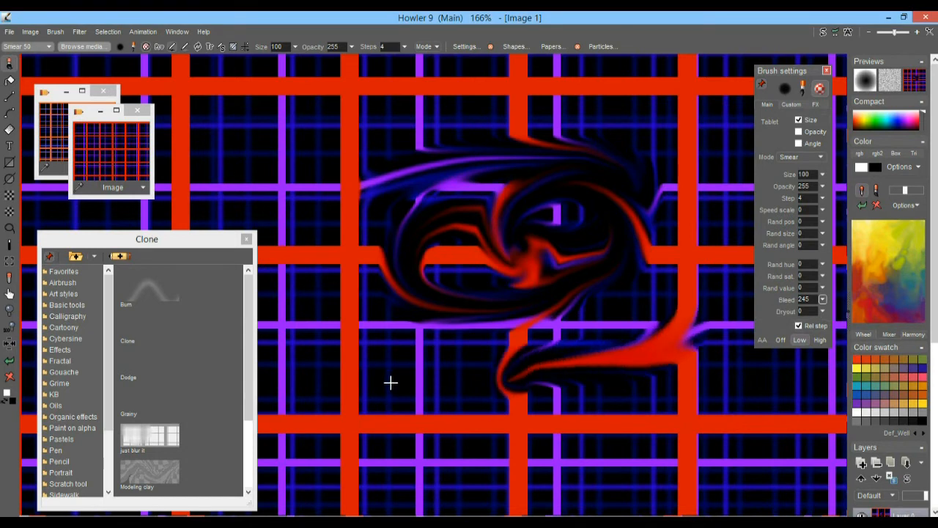
mouse_move(352, 379)
mouse_down()
mouse_move(483, 370)
mouse_move(514, 383)
mouse_up()
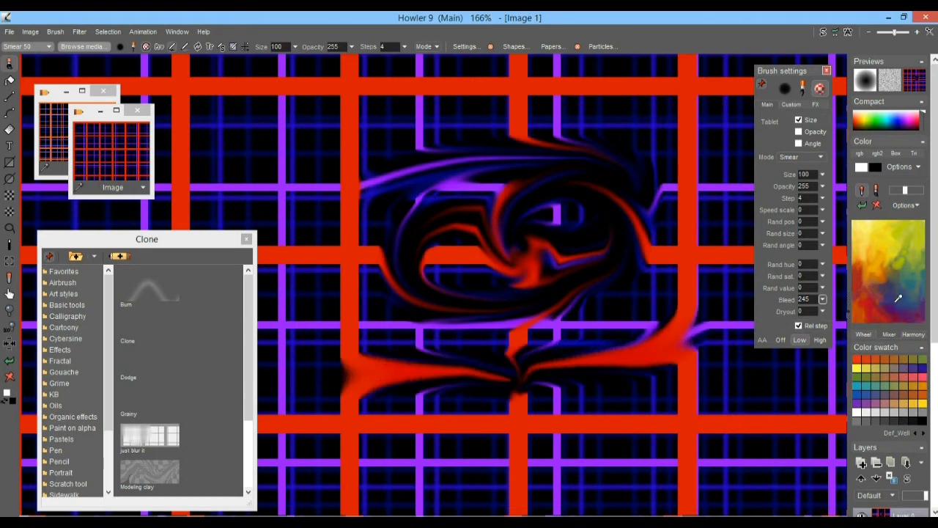
Step: Raise the brush's Bleed to 255 and smear the red lines inward around the swirl with several strokes
click(823, 300)
drag(815, 316, 831, 316)
mouse_move(713, 414)
mouse_down()
mouse_move(630, 400)
mouse_move(735, 383)
mouse_move(561, 379)
mouse_up()
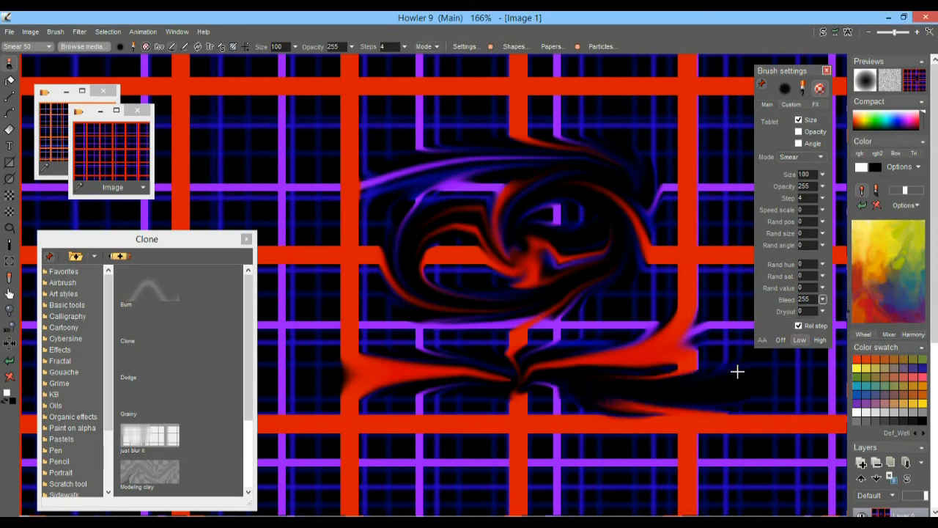
drag(736, 372, 586, 366)
drag(693, 201, 540, 314)
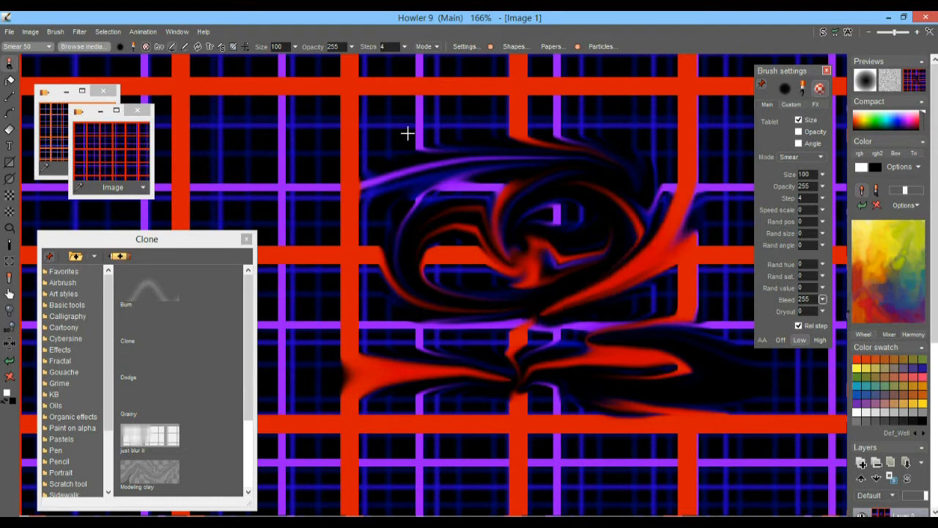
mouse_move(348, 83)
mouse_down()
mouse_move(421, 128)
mouse_move(517, 121)
mouse_up()
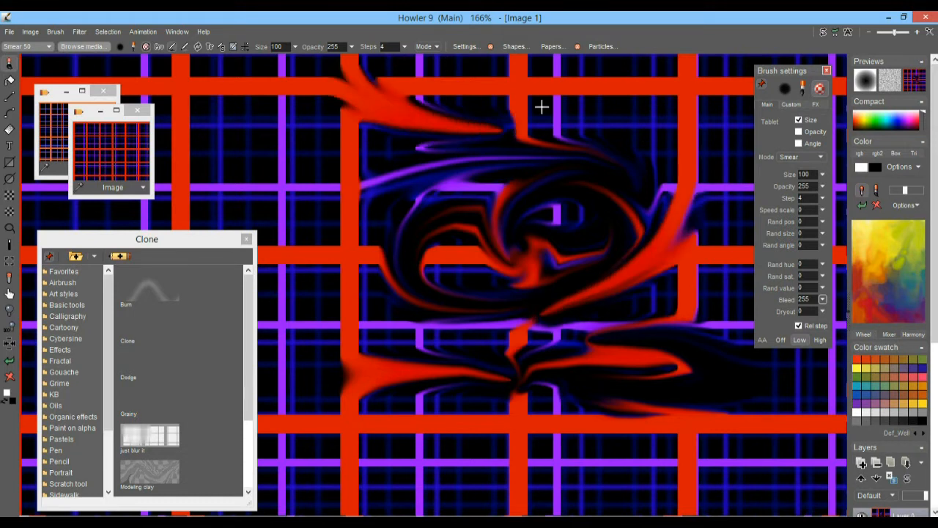
drag(561, 80, 478, 142)
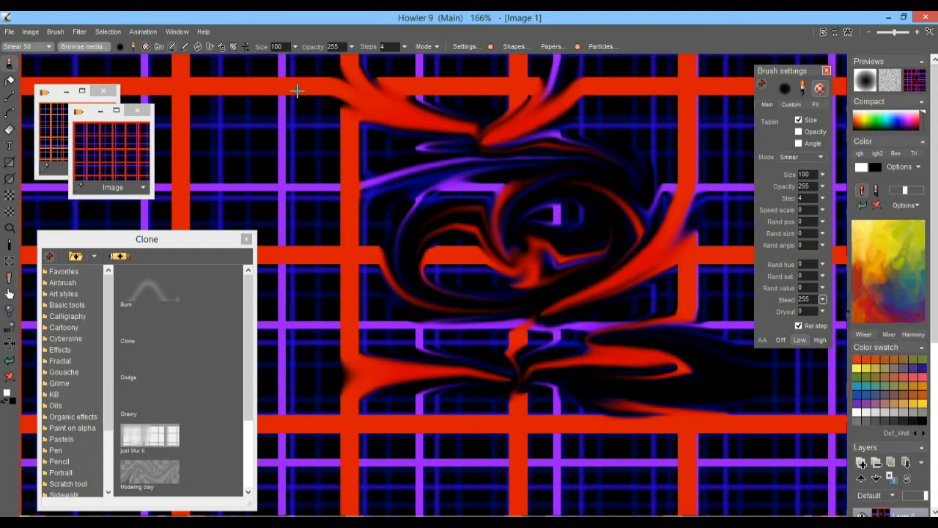
Step: Change the brush mode to Paint smear and draw several strokes from both sides across the swirl
click(438, 47)
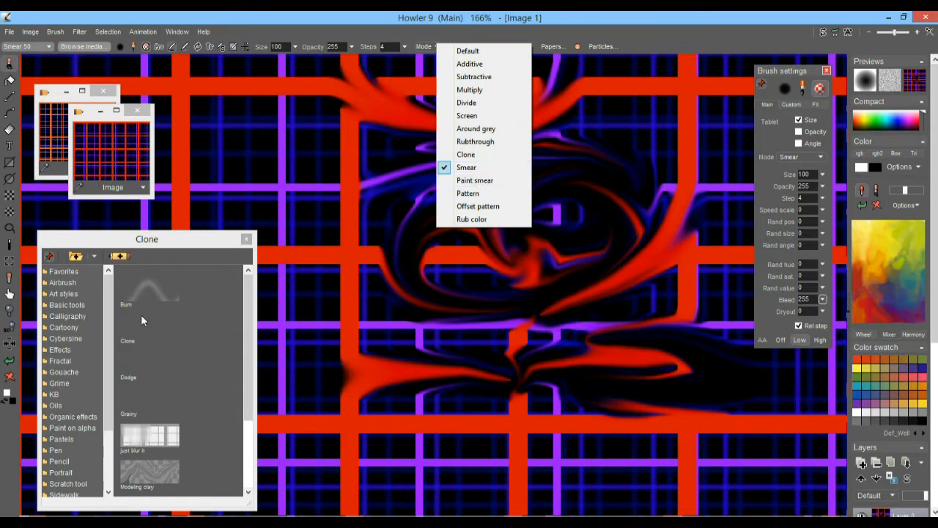
click(480, 181)
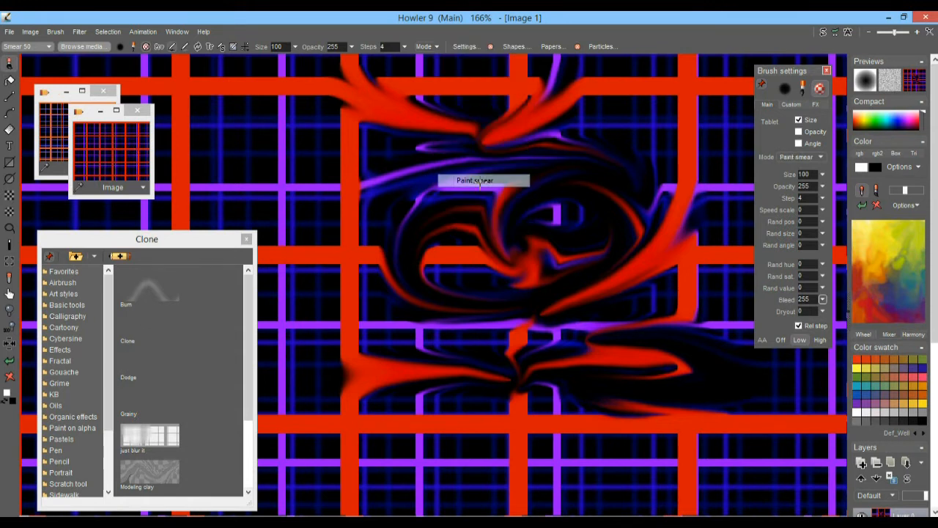
drag(279, 157, 444, 185)
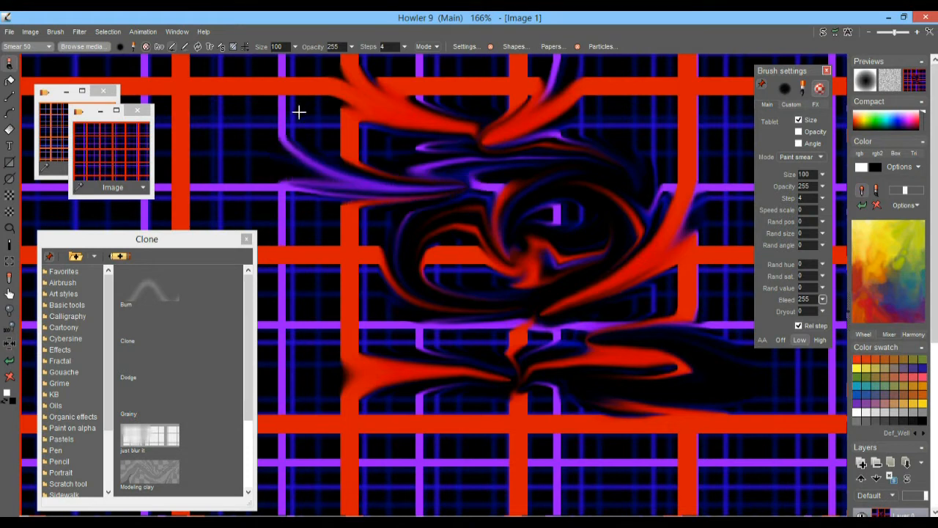
drag(287, 85, 511, 167)
mouse_move(676, 233)
mouse_down()
mouse_move(647, 175)
mouse_move(446, 240)
mouse_up()
mouse_move(678, 292)
mouse_down()
mouse_move(642, 245)
mouse_move(539, 275)
mouse_move(544, 253)
mouse_move(382, 247)
mouse_up()
Step: Restore the stored red plaid and paint one curved smear stroke over the red line crossing in its middle
click(119, 162)
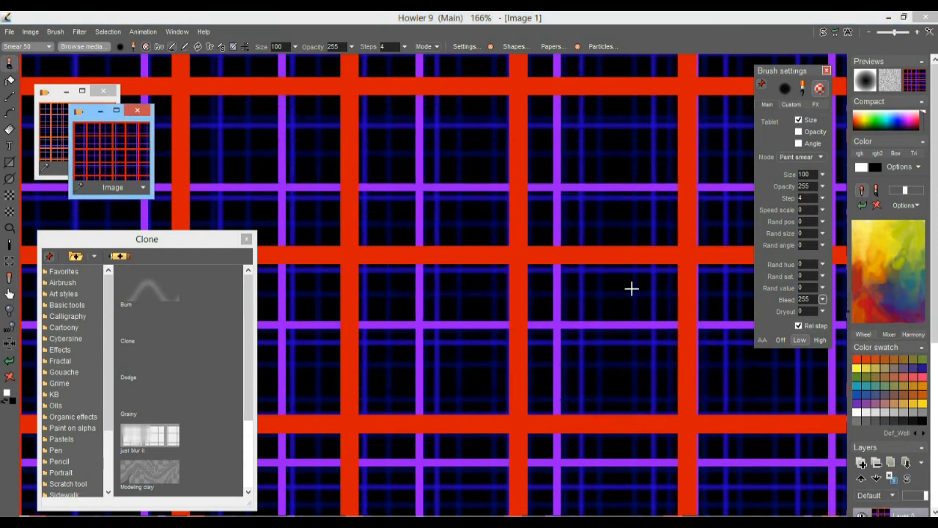
drag(634, 275, 496, 210)
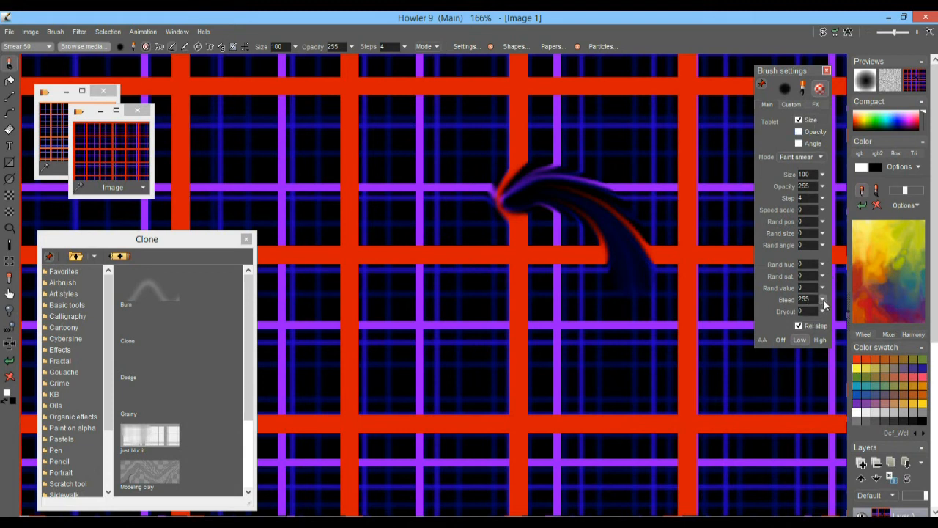
Step: Enable the brush's FX and set its Pigment to 97
click(817, 105)
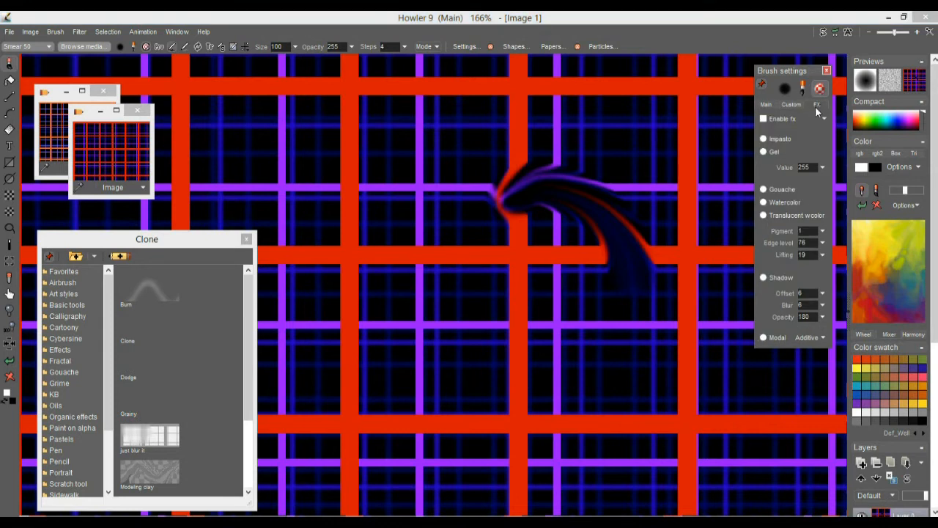
click(764, 120)
click(823, 231)
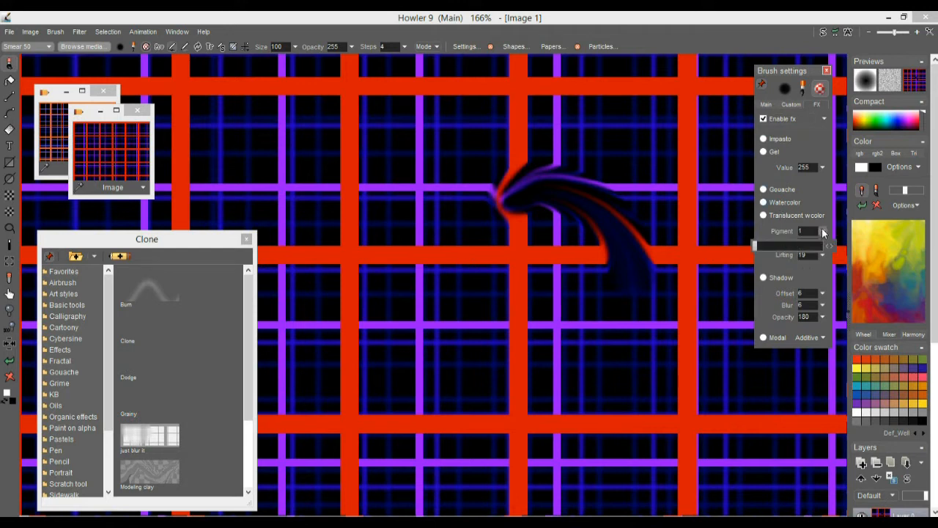
drag(777, 244, 788, 261)
drag(789, 260, 787, 261)
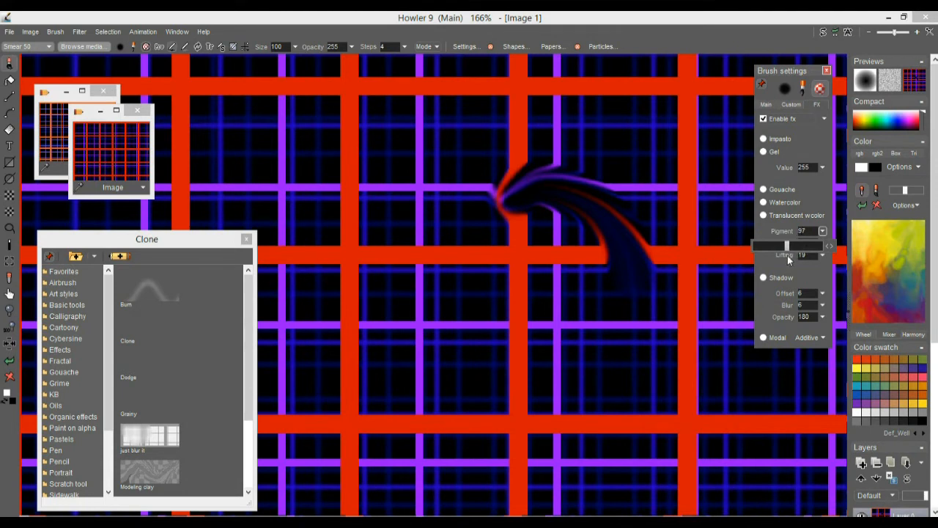
Step: Change the brush mode to Default and paint two curved white strokes across the upper part of the plaid
click(433, 47)
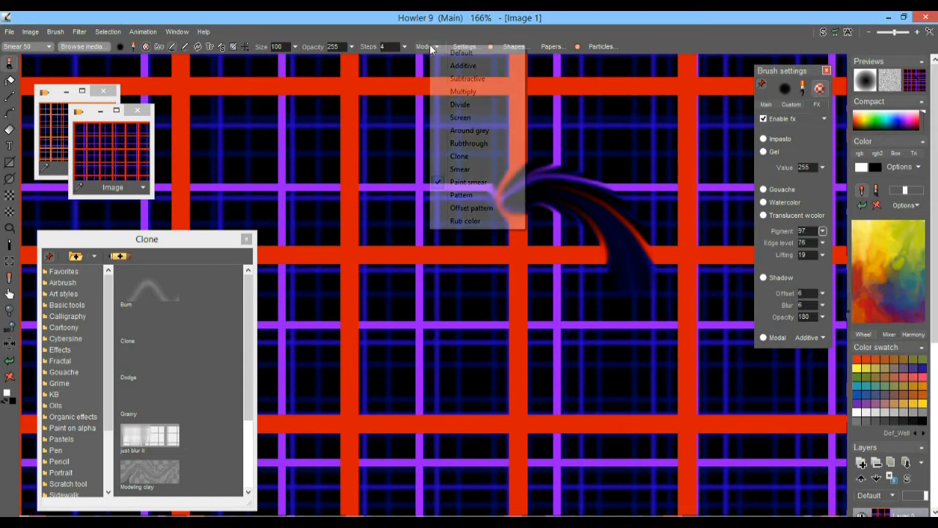
click(473, 56)
mouse_move(506, 143)
mouse_down()
mouse_move(370, 194)
mouse_move(314, 141)
mouse_up()
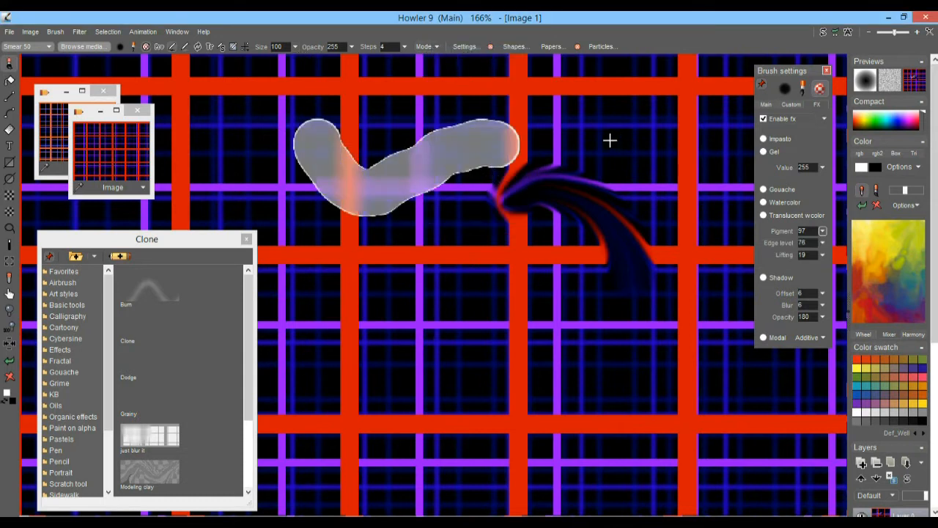
drag(609, 140, 414, 135)
Step: Set the FX Lifting to 0 and paint several translucent white strokes over the swirl and the lines below it
drag(823, 254, 704, 281)
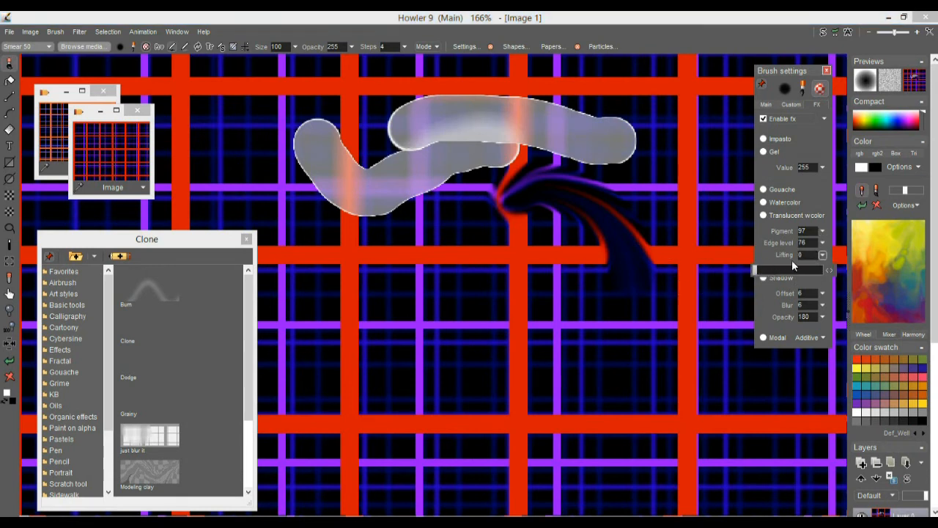
drag(664, 166, 494, 256)
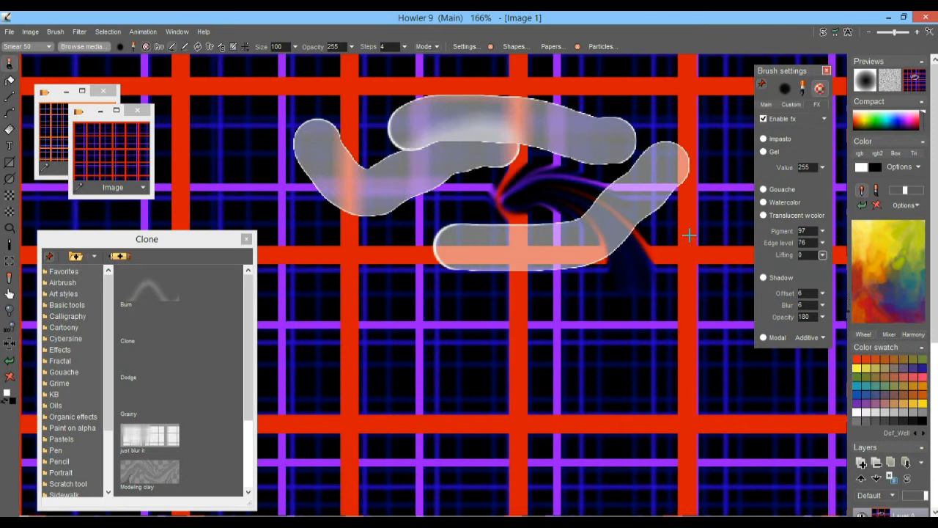
drag(689, 235, 505, 271)
drag(377, 297, 513, 204)
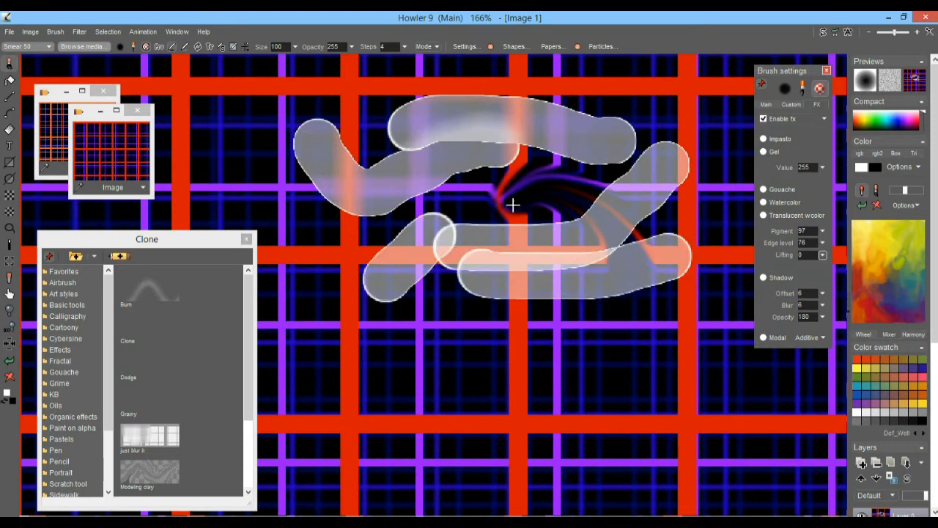
drag(498, 371, 572, 263)
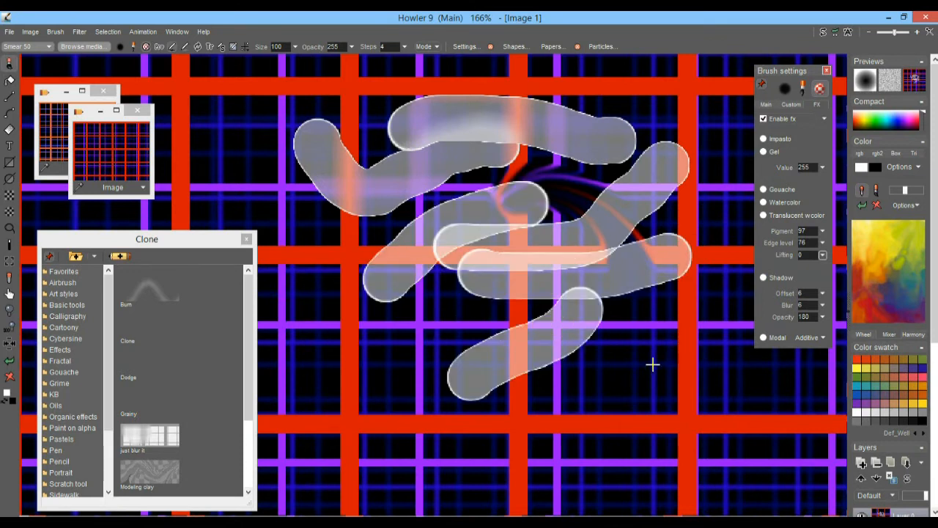
drag(652, 365, 528, 282)
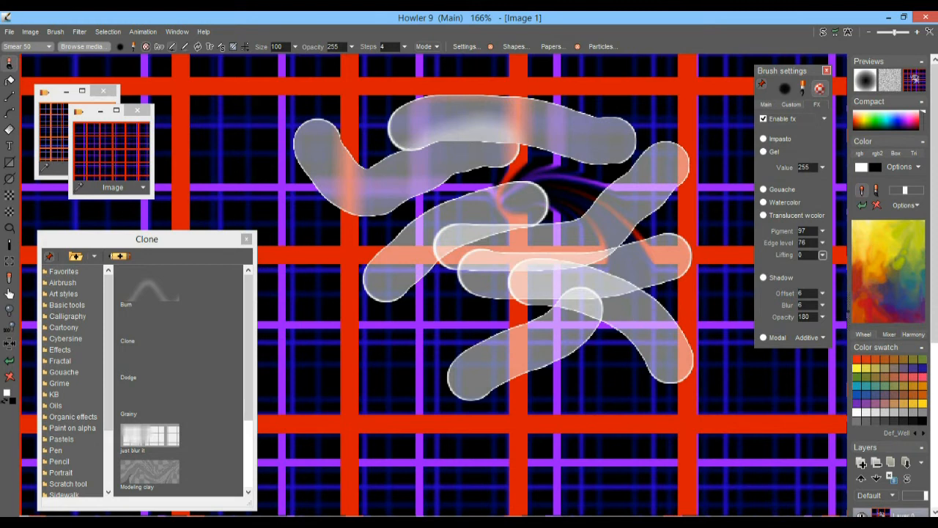
Step: Paint a short dark stroke over the white ones and try the Watercolor and Translucent wcolor effects
drag(463, 242, 512, 245)
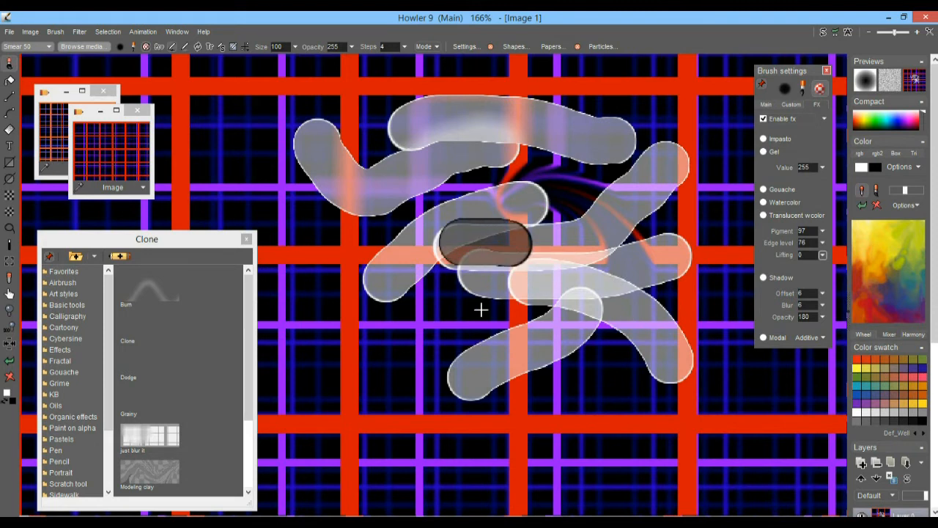
click(774, 207)
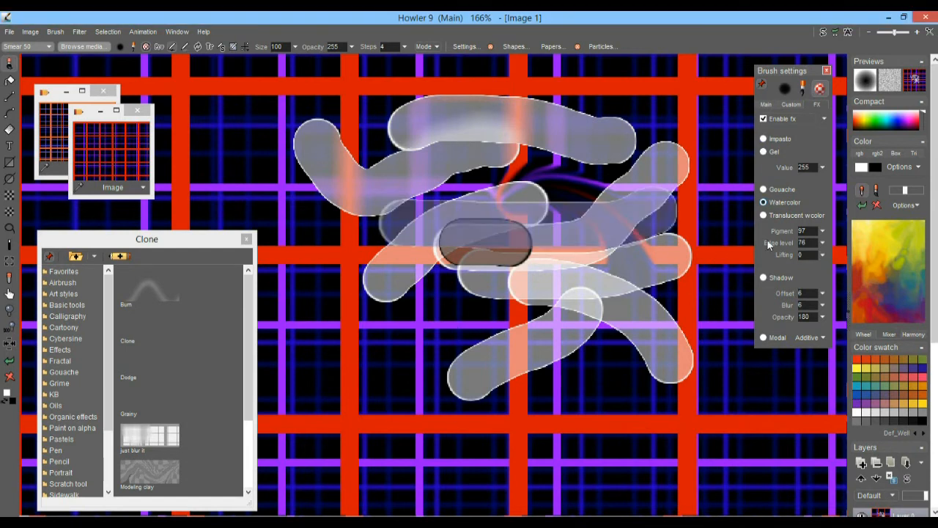
click(794, 215)
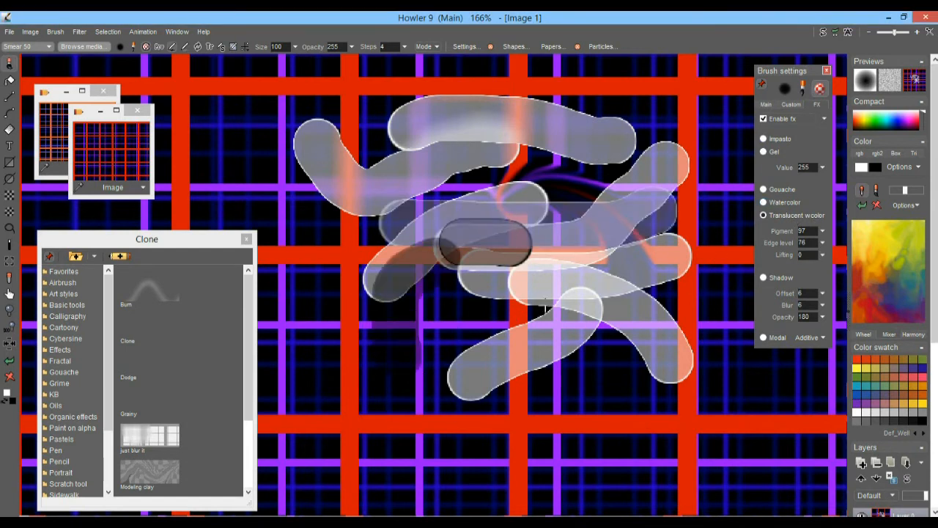
Step: Pick yellow with the Watercolor effect, restore the stored red plaid and paint a vertical and a horizontal stroke
click(879, 241)
click(783, 205)
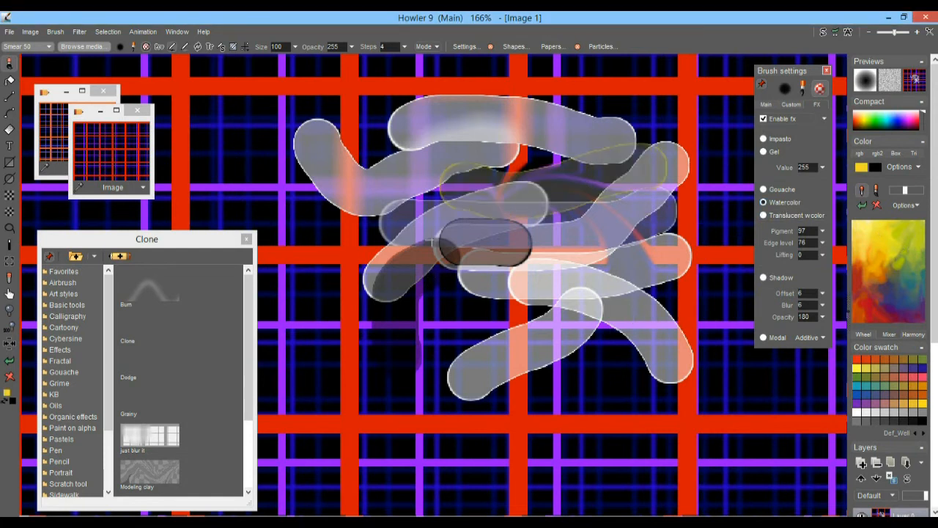
mouse_move(132, 155)
mouse_down()
mouse_move(381, 181)
mouse_move(347, 315)
mouse_move(364, 366)
mouse_up()
mouse_move(353, 269)
mouse_down()
mouse_move(438, 249)
mouse_move(590, 264)
mouse_up()
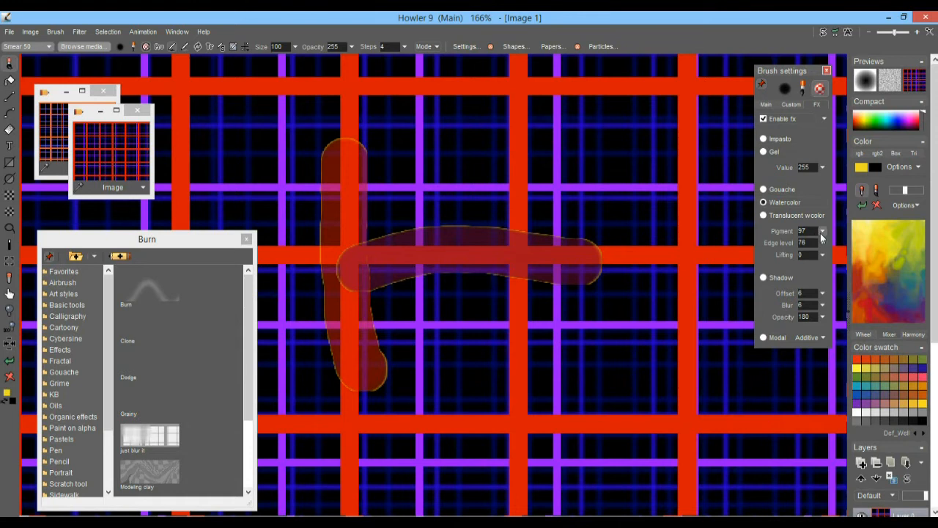
Step: Set the watercolor Pigment to 178 and paint strokes starting on the purple, red, blue and black areas of the plaid
click(822, 232)
click(811, 246)
drag(627, 188, 429, 201)
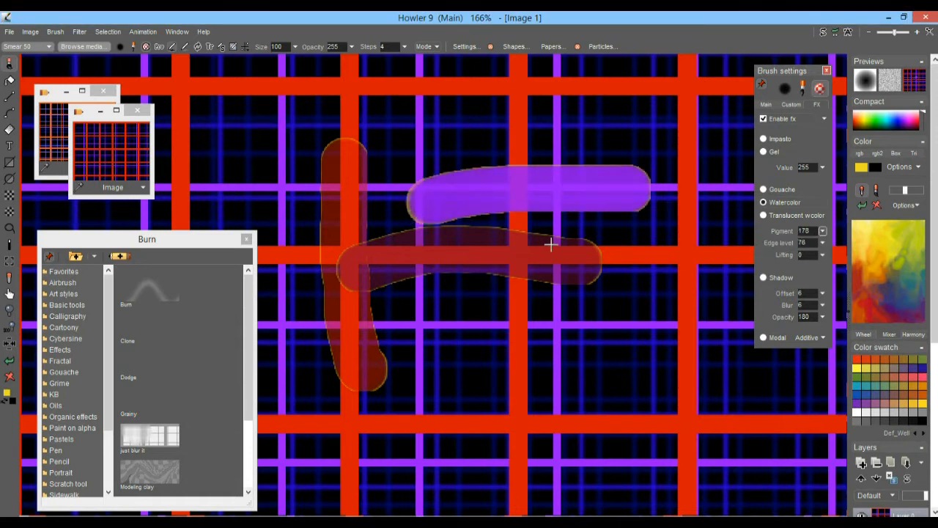
drag(652, 242, 439, 173)
drag(690, 259, 633, 180)
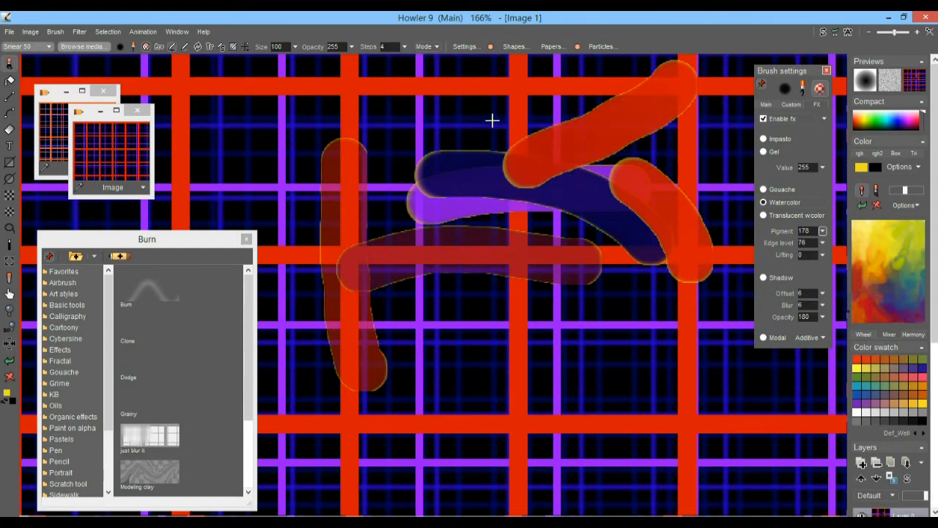
drag(477, 105, 522, 233)
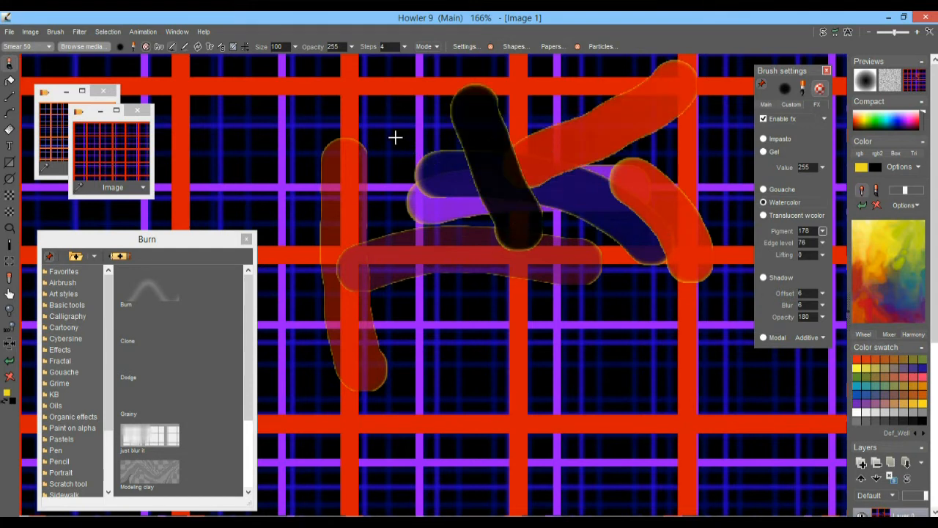
drag(350, 87, 419, 148)
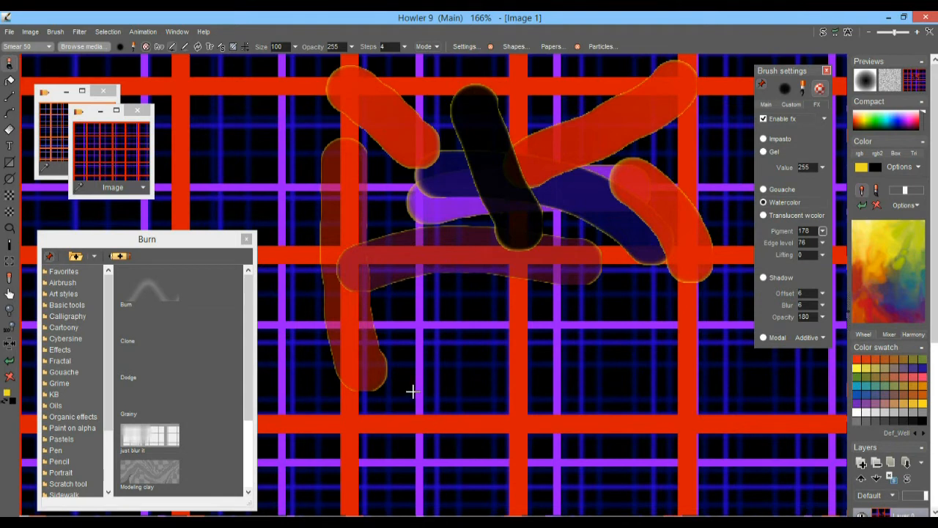
drag(414, 383, 497, 340)
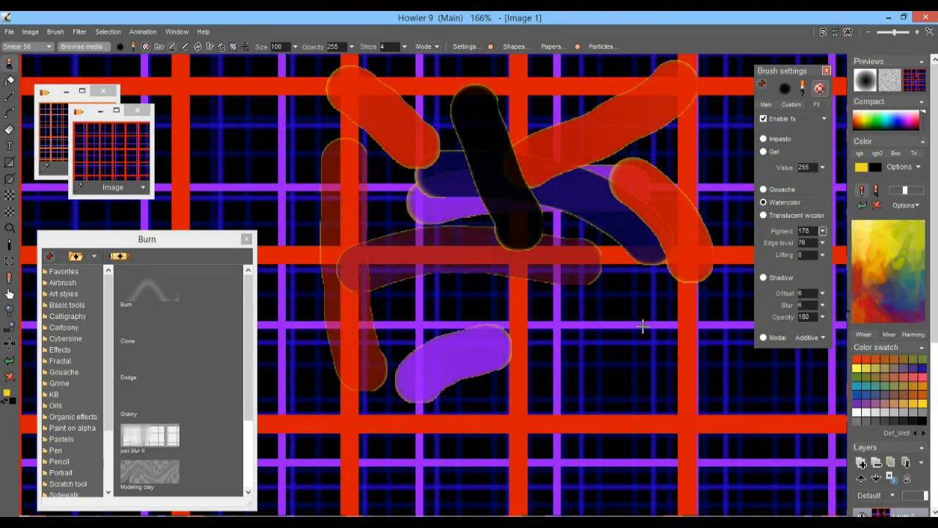
mouse_move(581, 343)
mouse_down()
mouse_move(660, 369)
mouse_move(725, 371)
mouse_up()
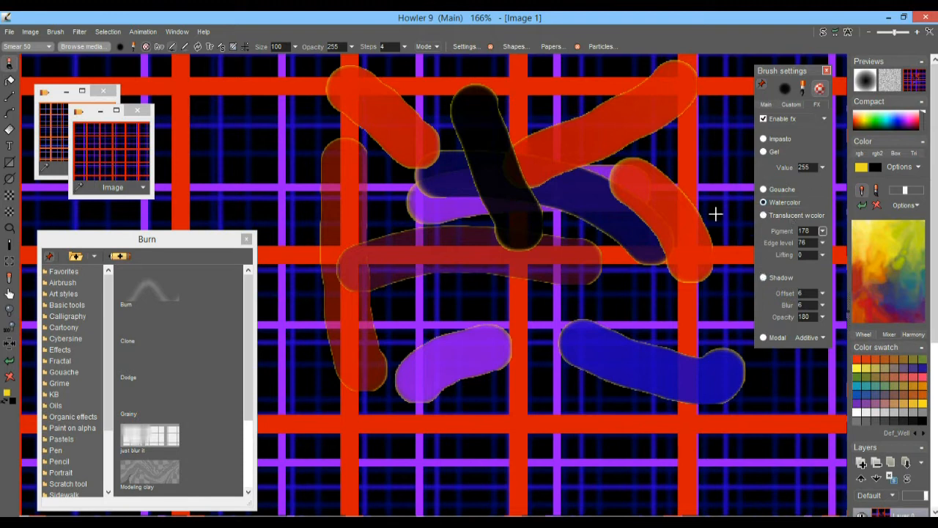
Step: Lower the watercolor Pigment to 45 and paint diagonal and looping strokes in the middle of the plaid
click(822, 232)
drag(818, 248, 744, 254)
click(822, 231)
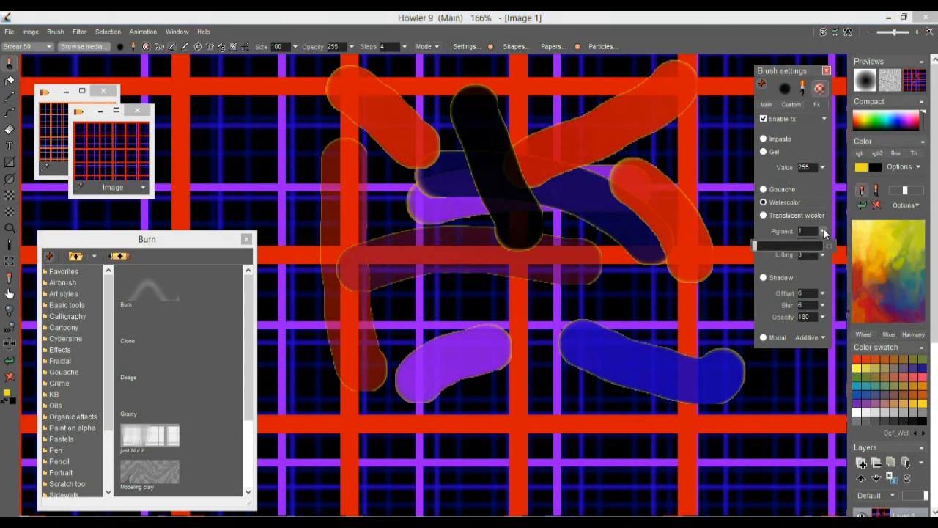
click(769, 247)
mouse_move(682, 155)
mouse_down()
mouse_move(580, 211)
mouse_move(699, 159)
mouse_move(498, 303)
mouse_up()
scroll(456, 308, up, 5)
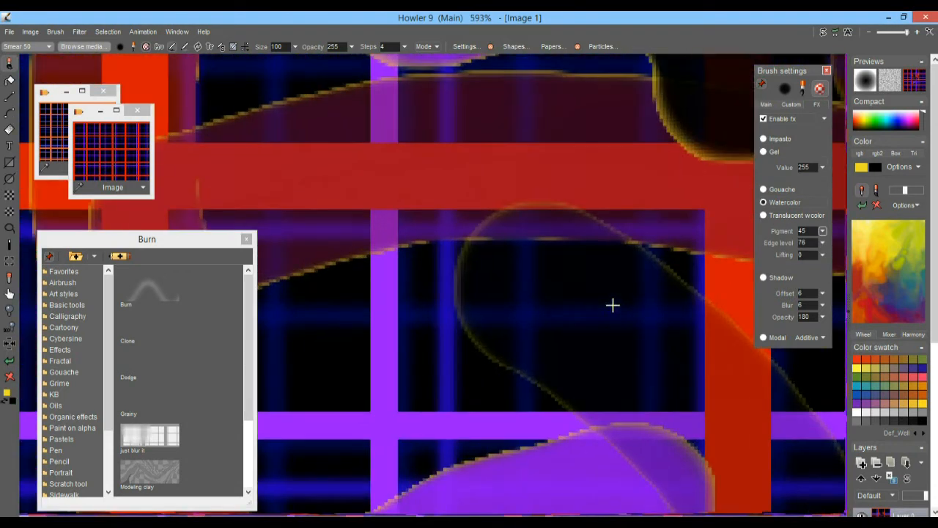
mouse_move(461, 371)
mouse_down()
mouse_move(564, 345)
mouse_move(542, 422)
mouse_up()
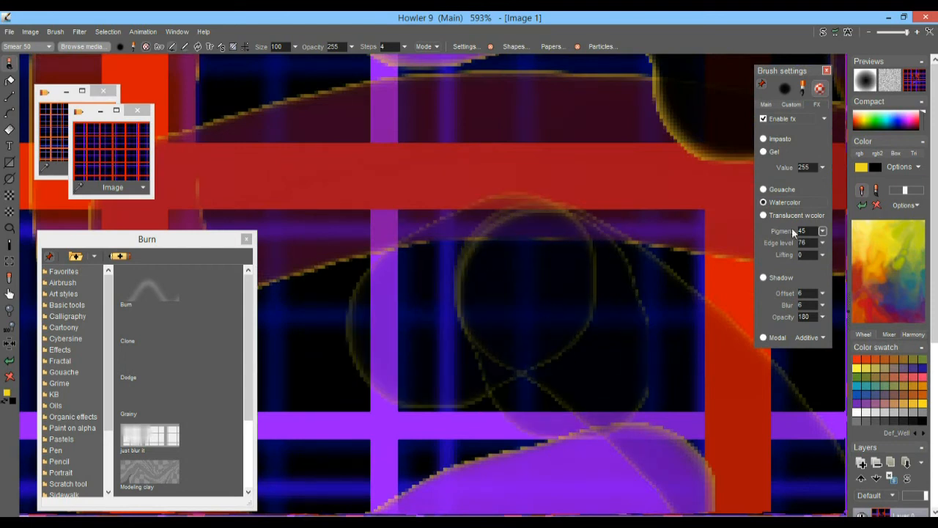
Step: Set the watercolor Pigment to 1 and try strokes over the painted area
click(822, 231)
drag(820, 246, 742, 251)
scroll(608, 294, down, 5)
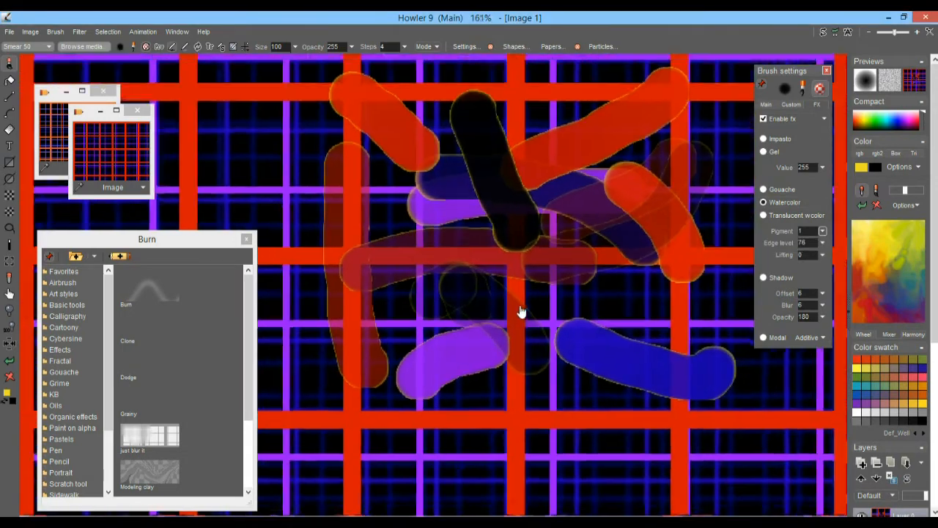
drag(501, 231, 740, 312)
drag(542, 224, 346, 191)
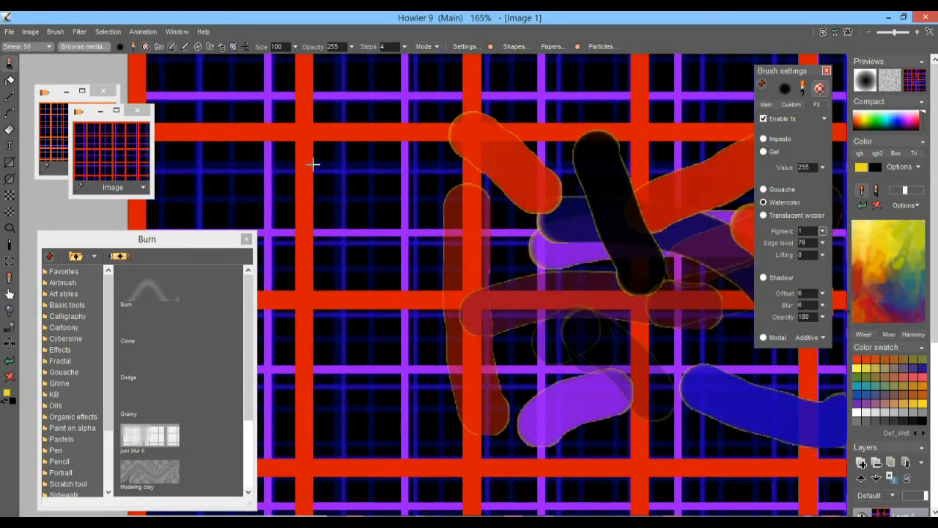
Step: Restore the stored red plaid and paint a short stroke on the red vertical line, inspecting it up close
click(125, 152)
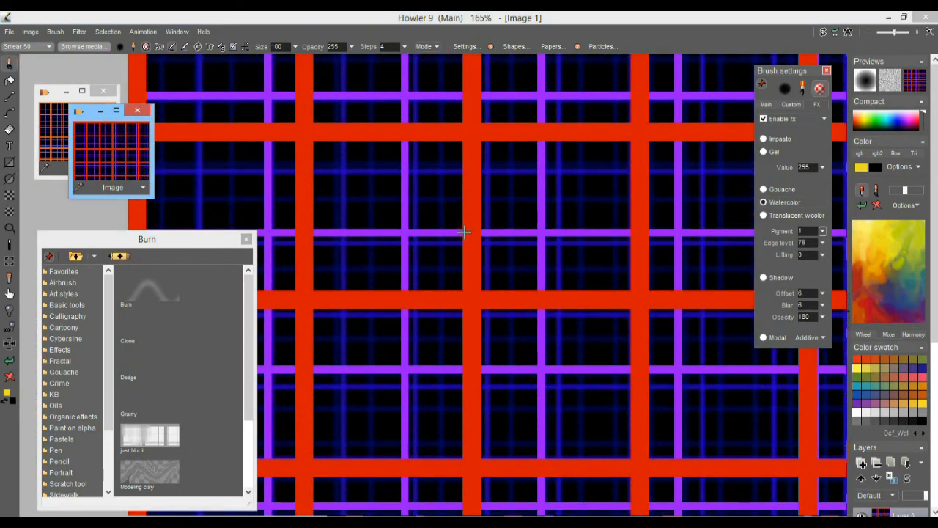
drag(515, 227, 467, 256)
scroll(469, 257, up, 4)
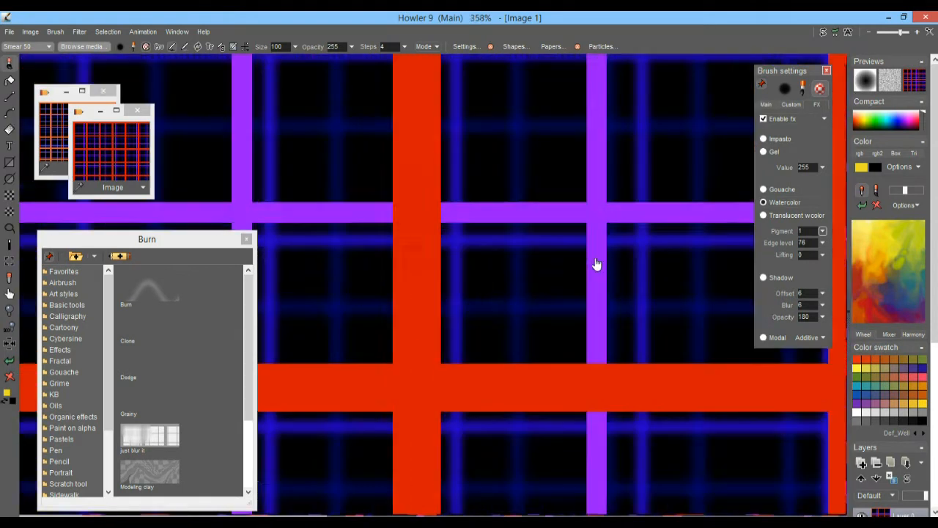
scroll(596, 264, up, 3)
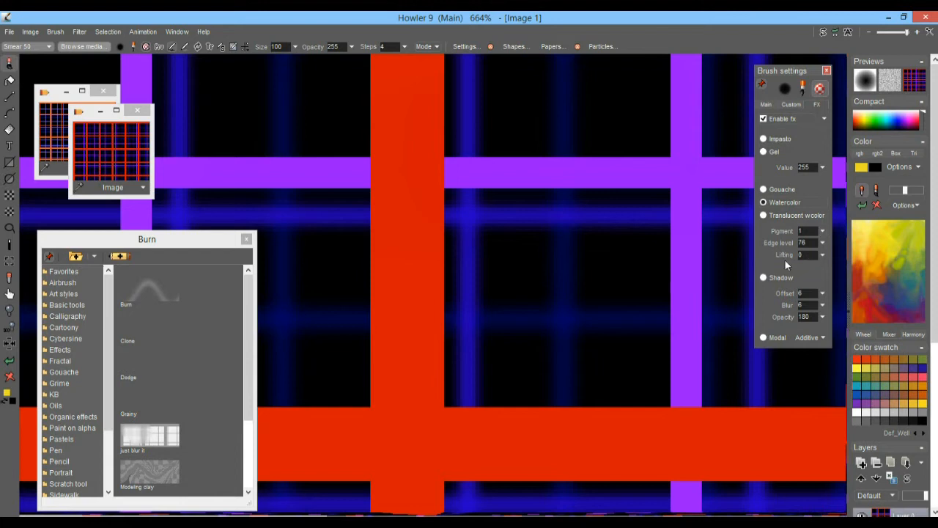
Step: Set the FX Lifting to 46 and paint several strokes blending the red, purple and blue lines
click(822, 255)
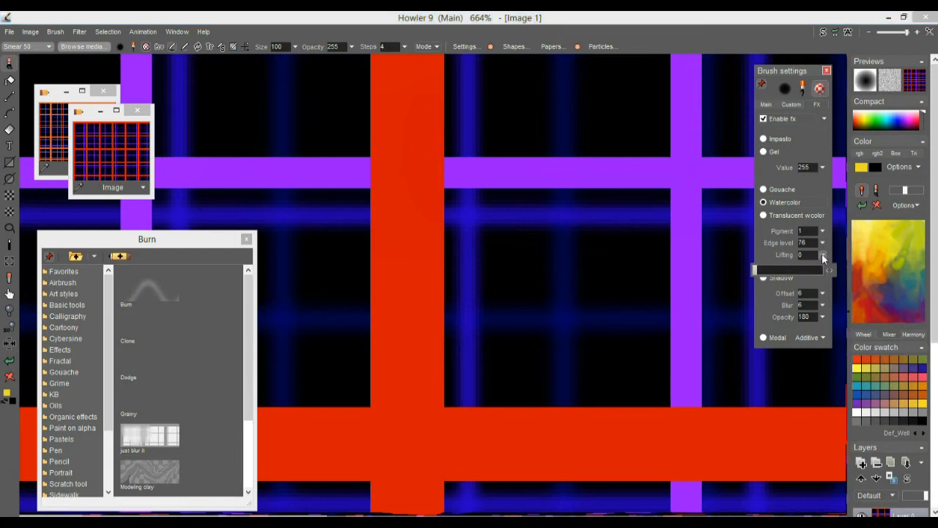
drag(756, 269, 775, 273)
drag(623, 195, 535, 165)
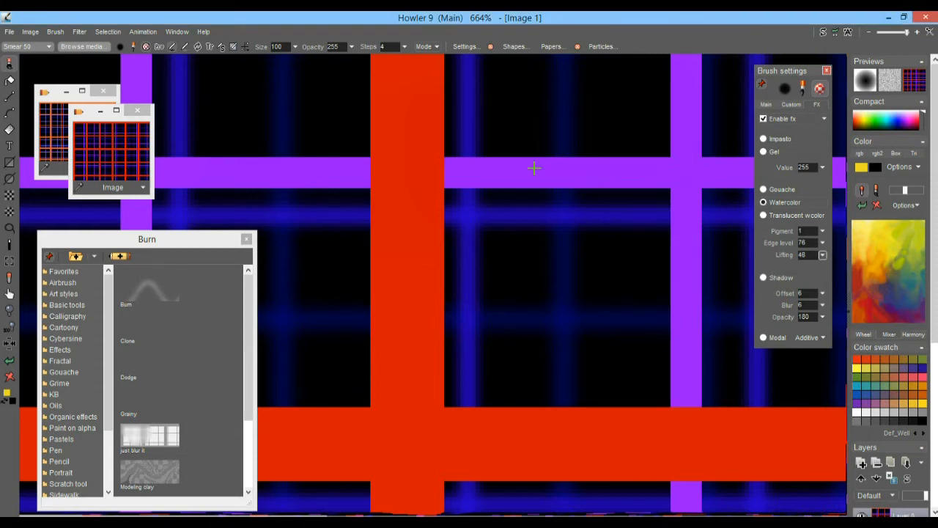
drag(574, 256, 302, 161)
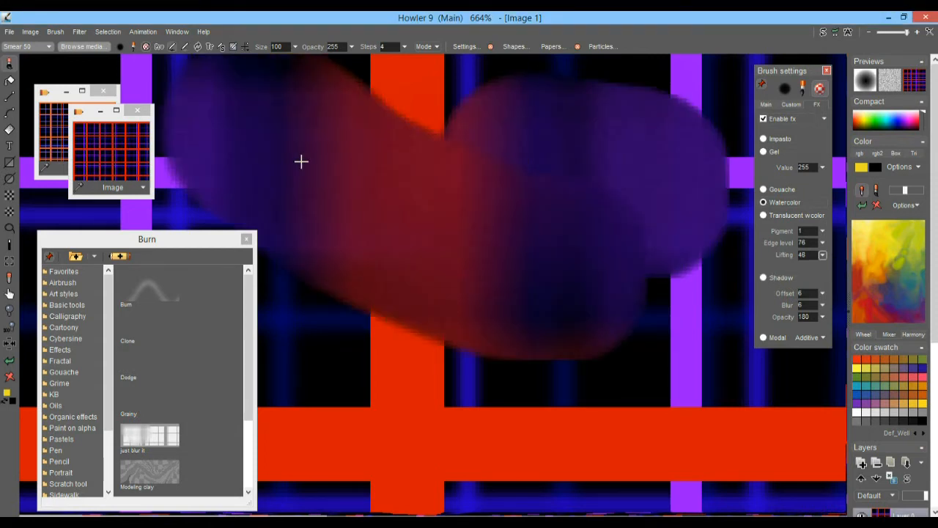
scroll(647, 251, down, 5)
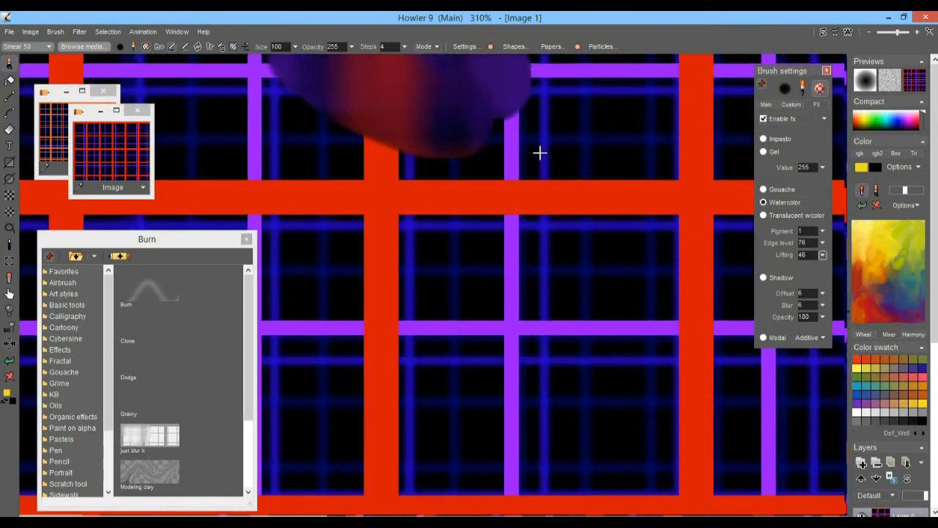
drag(539, 153, 663, 285)
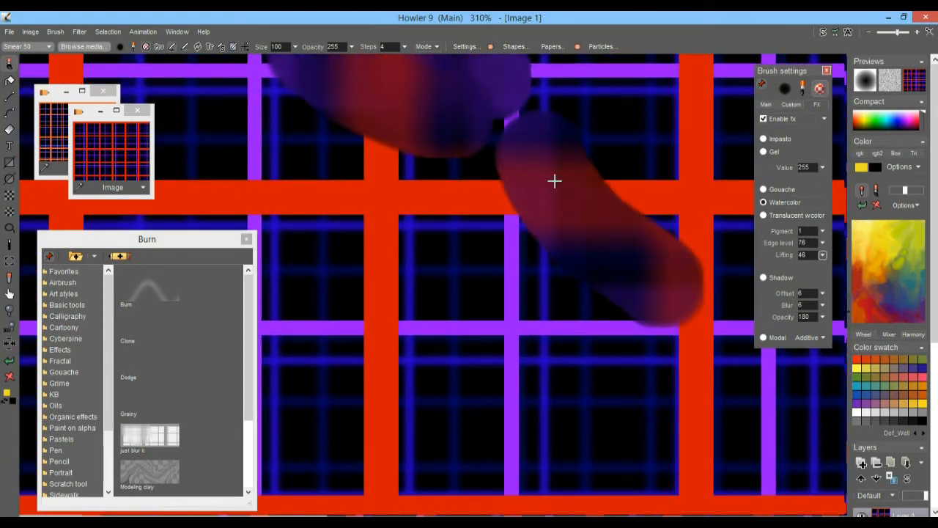
drag(494, 146, 524, 235)
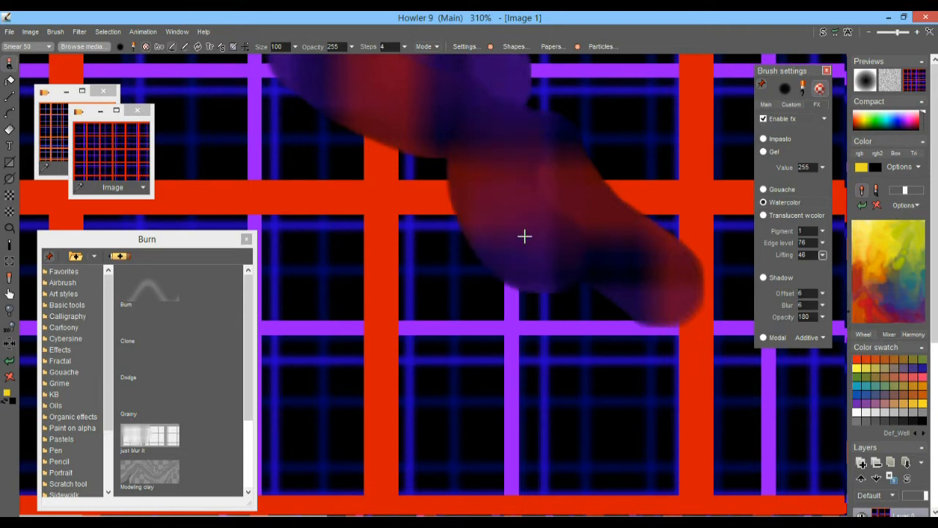
Step: Paint several more watercolor strokes through the blended area, pulling in the red vertical lines on both sides
drag(542, 155, 608, 260)
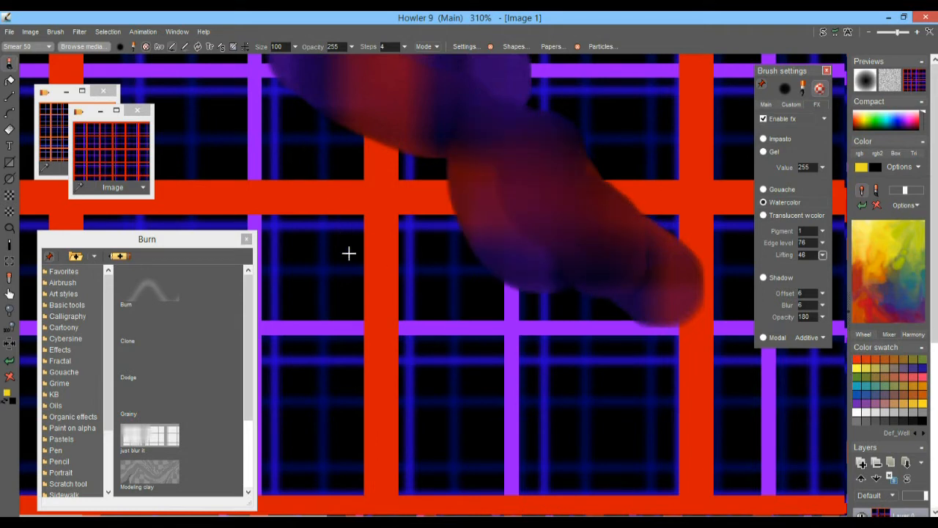
drag(348, 253, 432, 176)
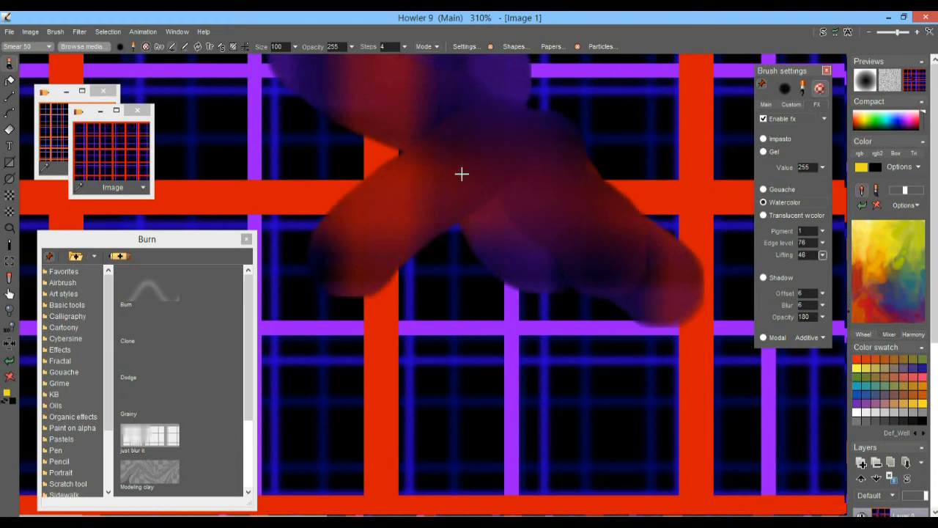
drag(709, 137, 563, 198)
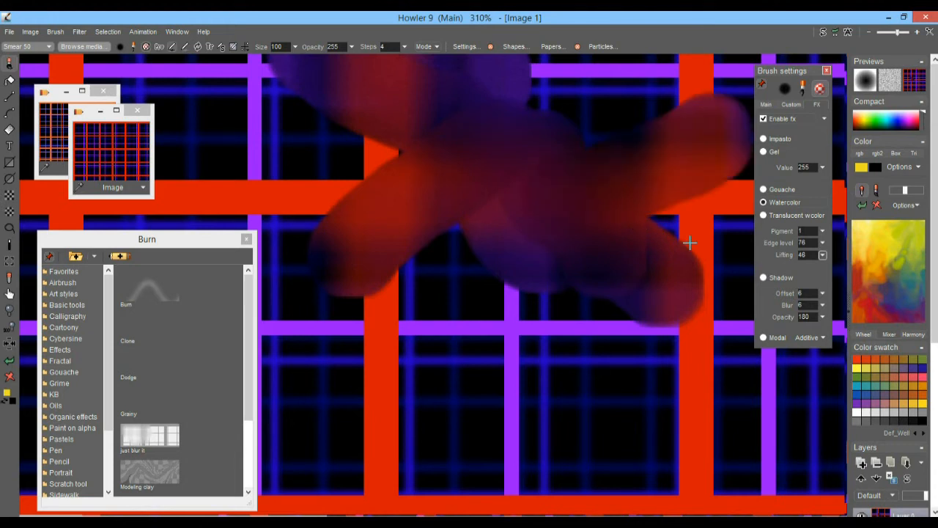
drag(649, 189, 668, 224)
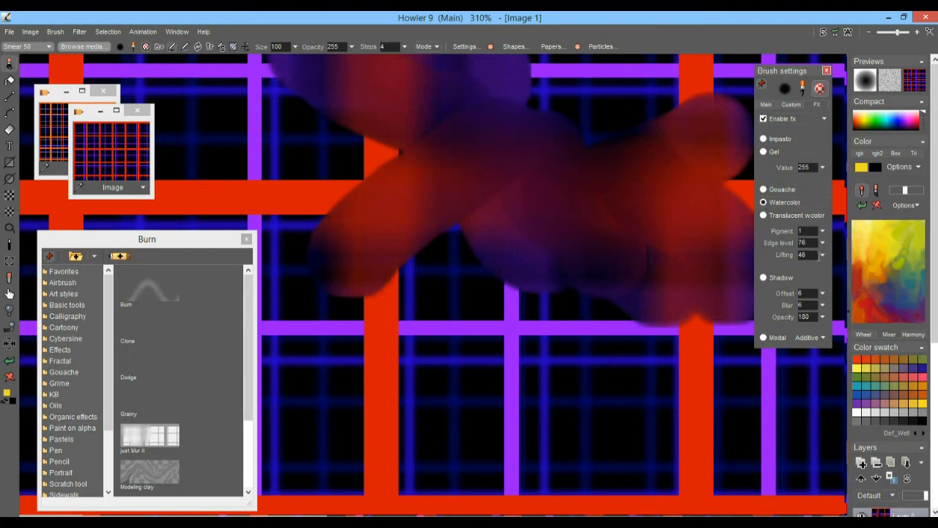
Step: Set the FX Lifting to 88 and paint a curved stroke beneath the blended area
click(823, 255)
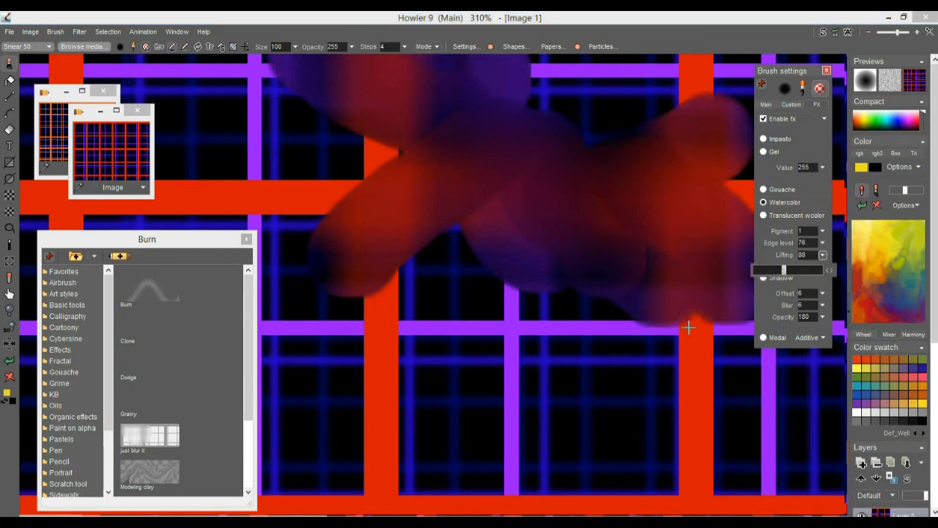
drag(688, 327, 447, 271)
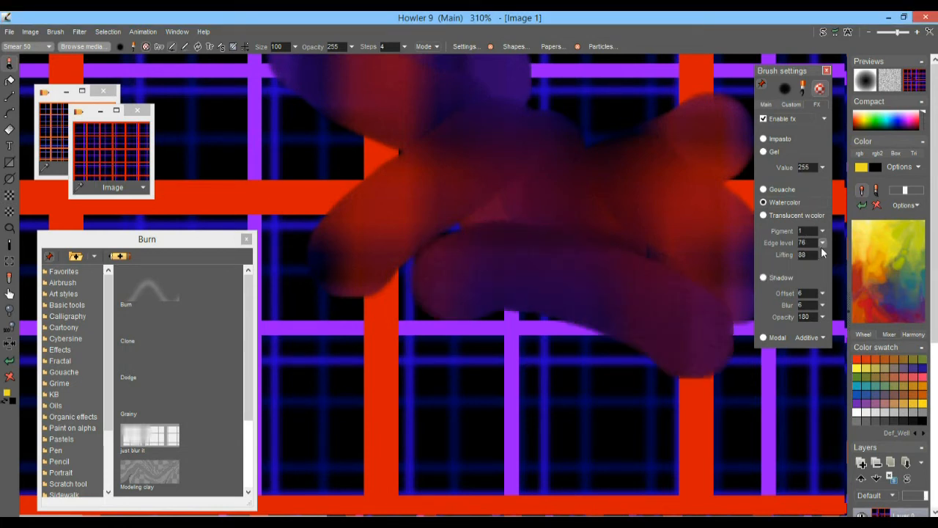
Step: Set the FX Lifting to 17 and paint strokes across the untouched red, purple and blue lines beside the blended area
click(823, 254)
drag(775, 273, 763, 273)
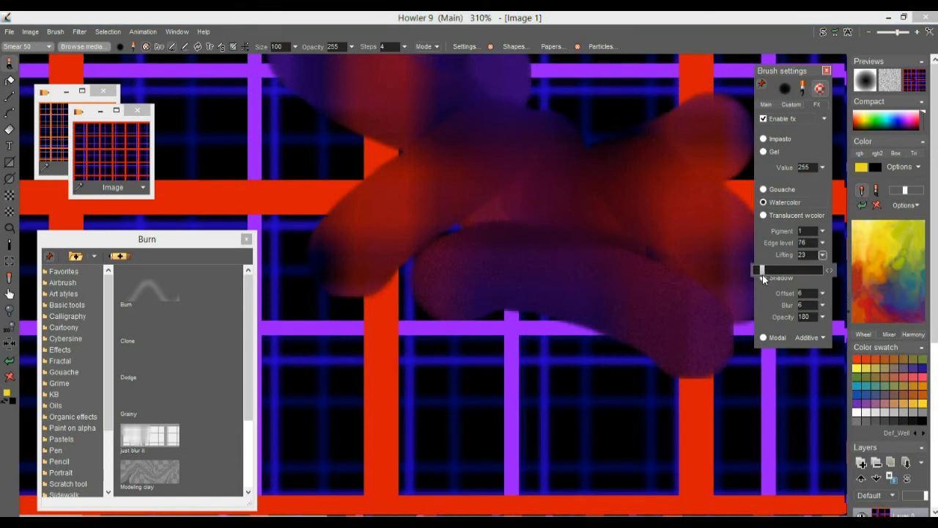
mouse_move(466, 259)
mouse_down()
mouse_move(580, 195)
mouse_move(657, 206)
mouse_up()
drag(585, 310, 469, 275)
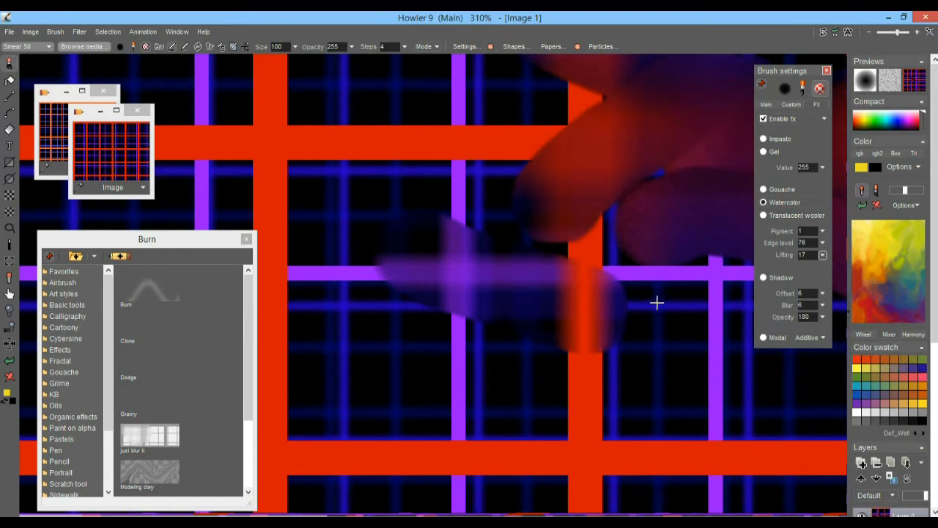
drag(658, 303, 345, 228)
mouse_move(671, 321)
mouse_down()
mouse_move(543, 209)
mouse_move(701, 304)
mouse_up()
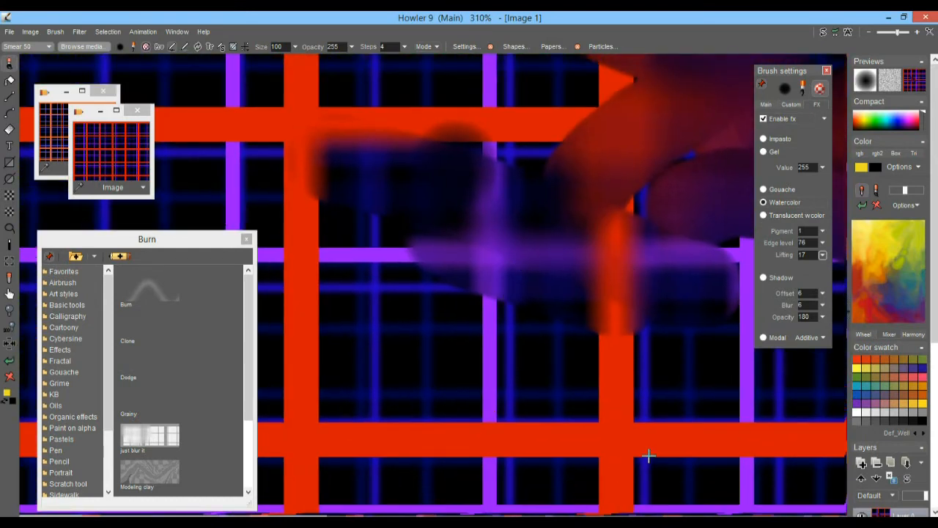
drag(649, 456, 458, 323)
Step: Paint a vertical stroke down a blue line near the plaid's left edge and another across the neighboring purple and red lines
drag(348, 299, 680, 345)
drag(548, 271, 563, 441)
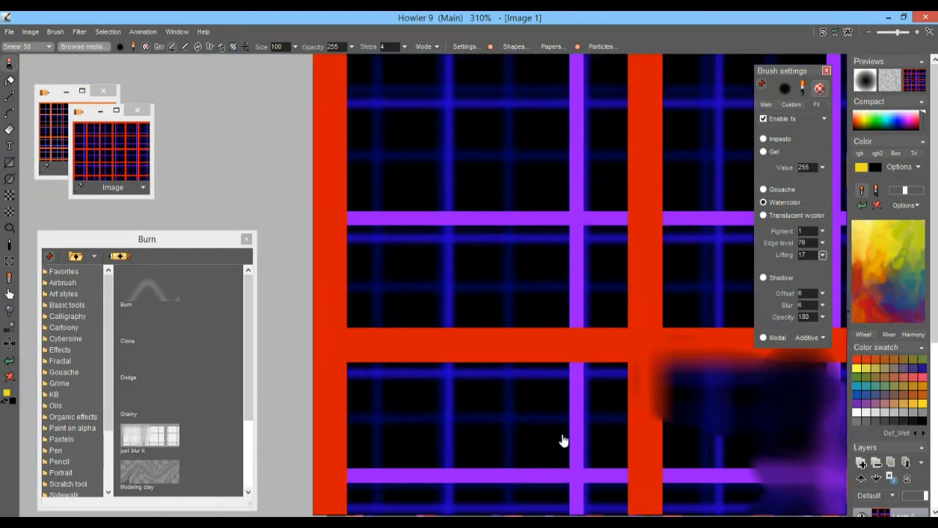
drag(446, 117, 429, 437)
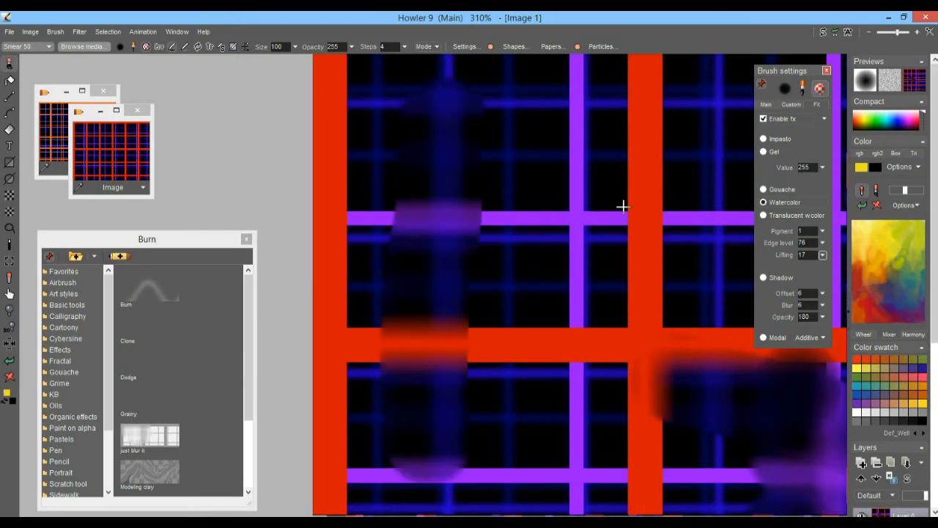
drag(623, 207, 396, 287)
drag(686, 283, 415, 230)
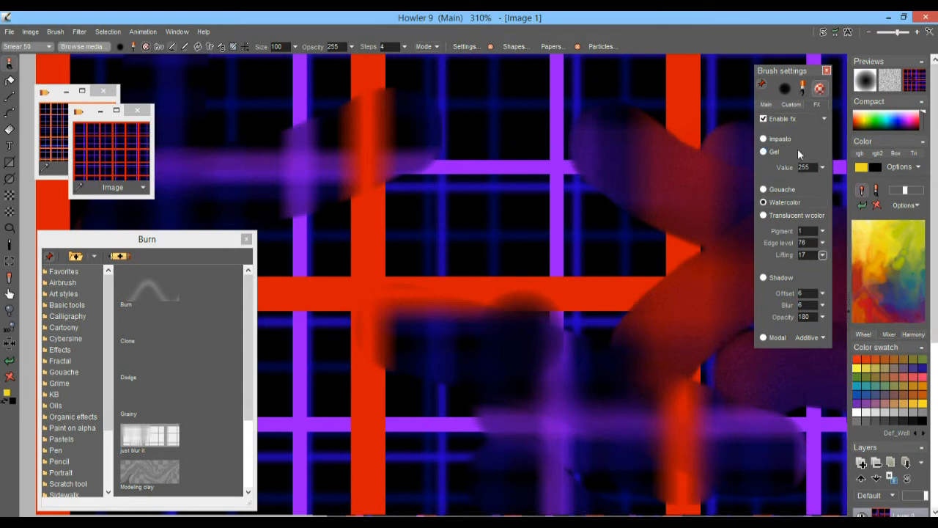
Step: Keep the Pigment at 1, set the Edge level to 92 and paint along the purple horizontal line
click(823, 232)
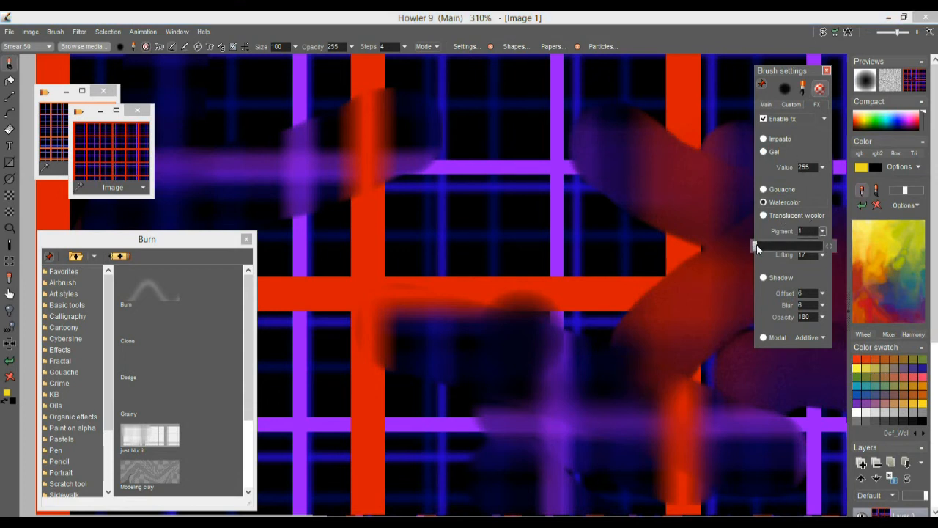
click(794, 235)
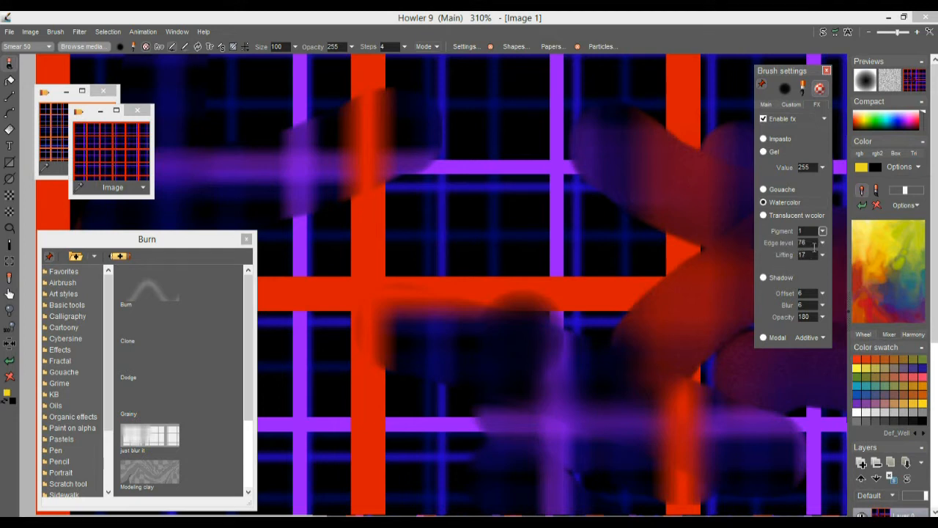
click(822, 242)
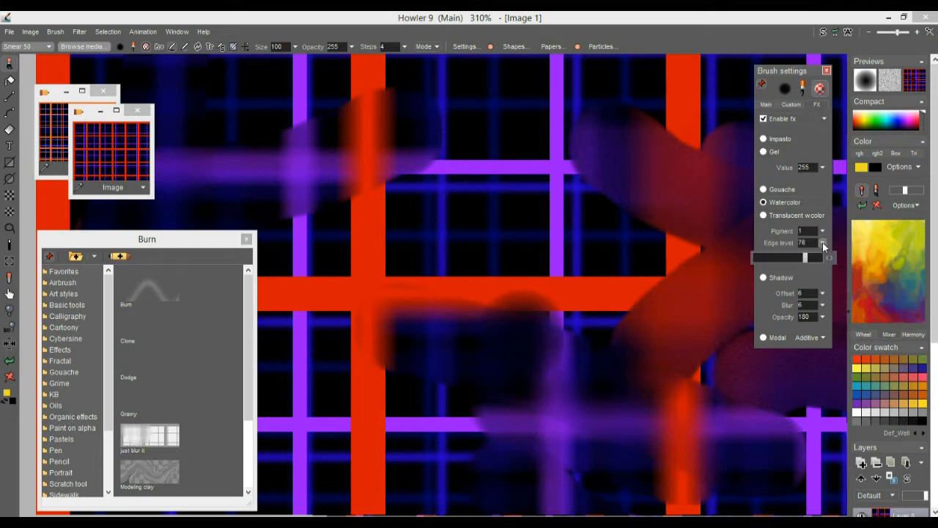
drag(806, 260, 819, 261)
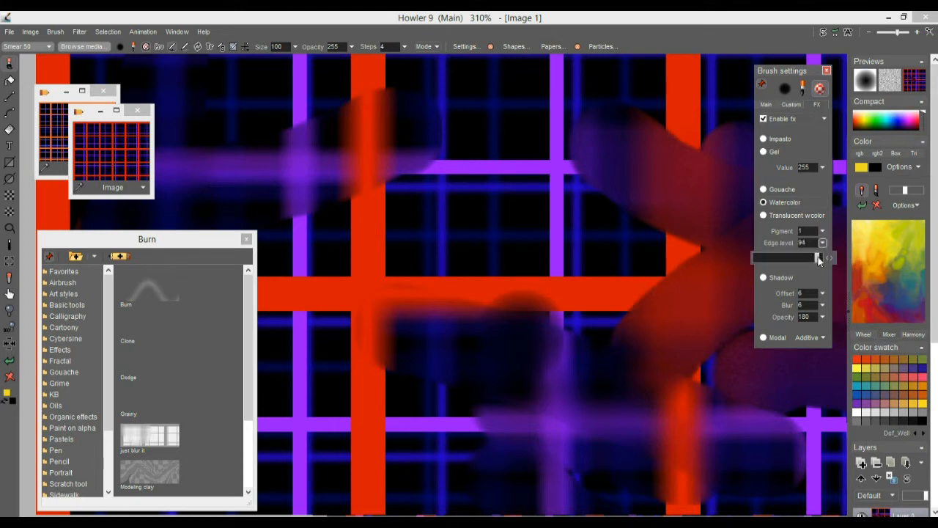
click(557, 170)
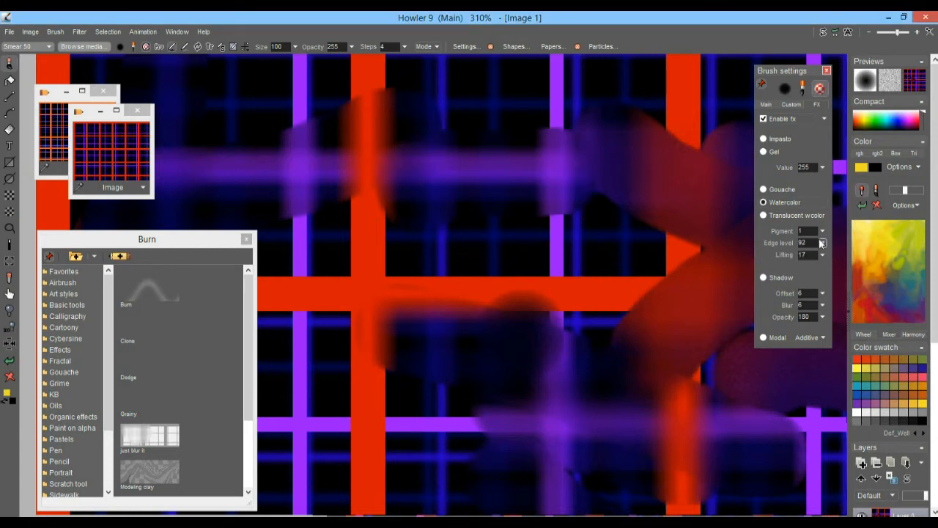
Step: Set the Edge level to 29 and paint broad strokes around the purple and red line crossings
click(821, 243)
drag(818, 258, 774, 257)
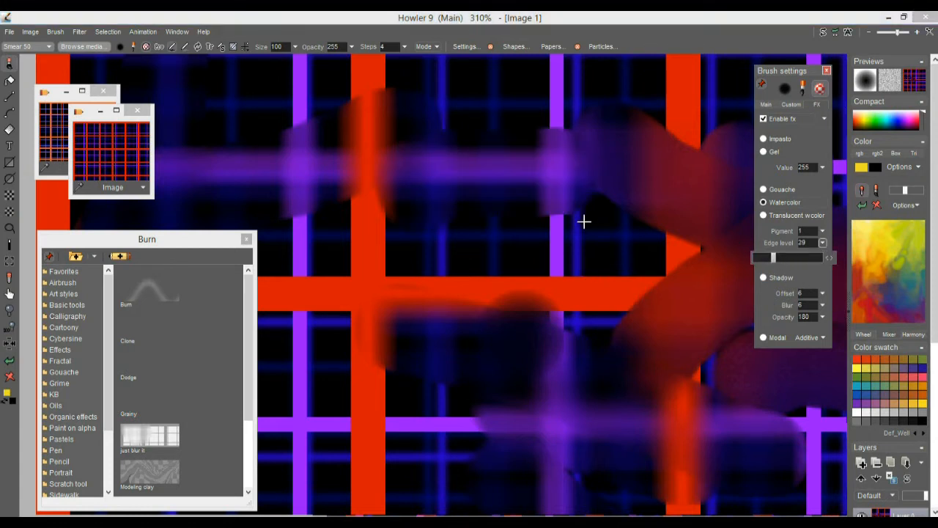
drag(584, 221, 467, 270)
drag(596, 121, 465, 191)
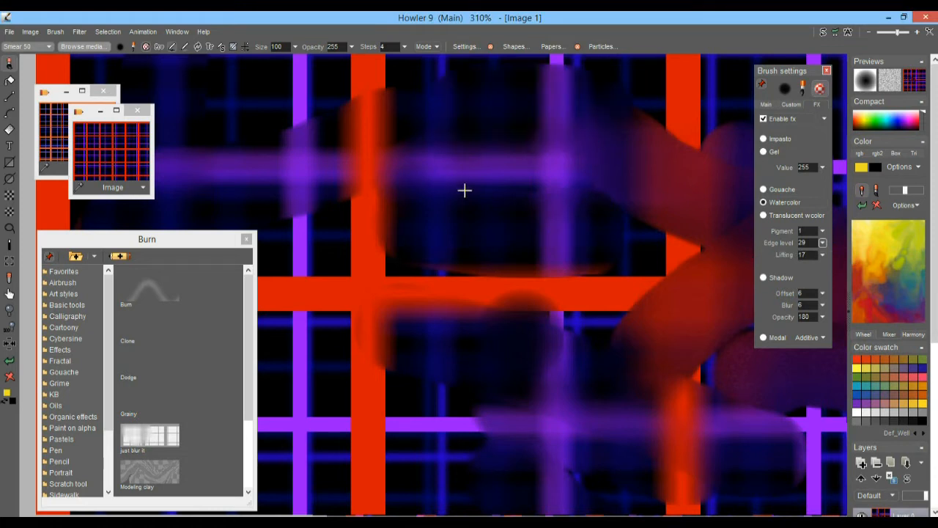
mouse_move(445, 236)
mouse_down()
mouse_move(586, 261)
mouse_move(637, 359)
mouse_up()
drag(629, 185, 470, 230)
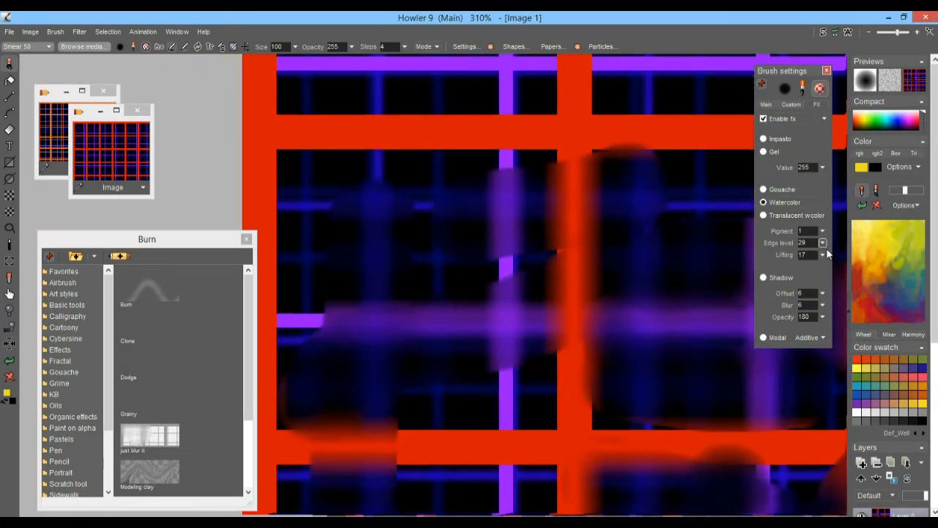
Step: Set the Edge level to 1 and paint a stroke along the upper red horizontal line
click(824, 243)
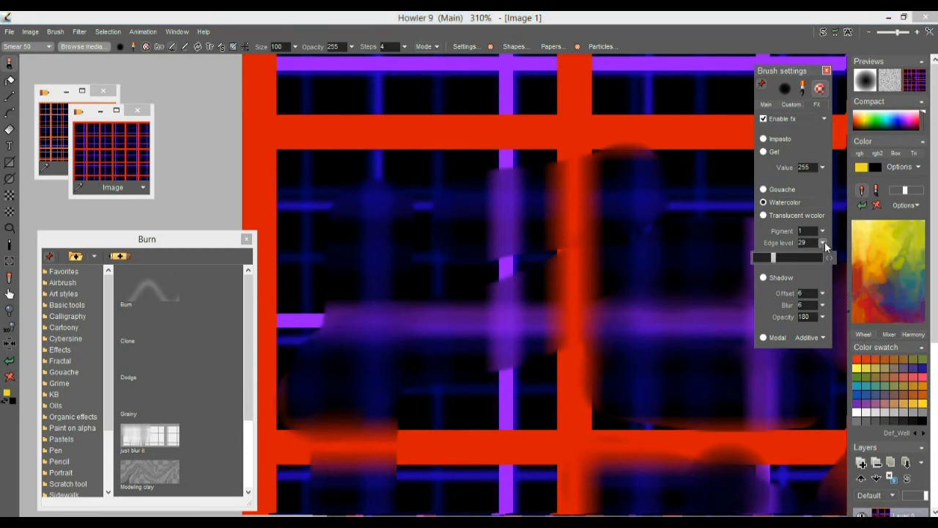
drag(434, 153, 392, 208)
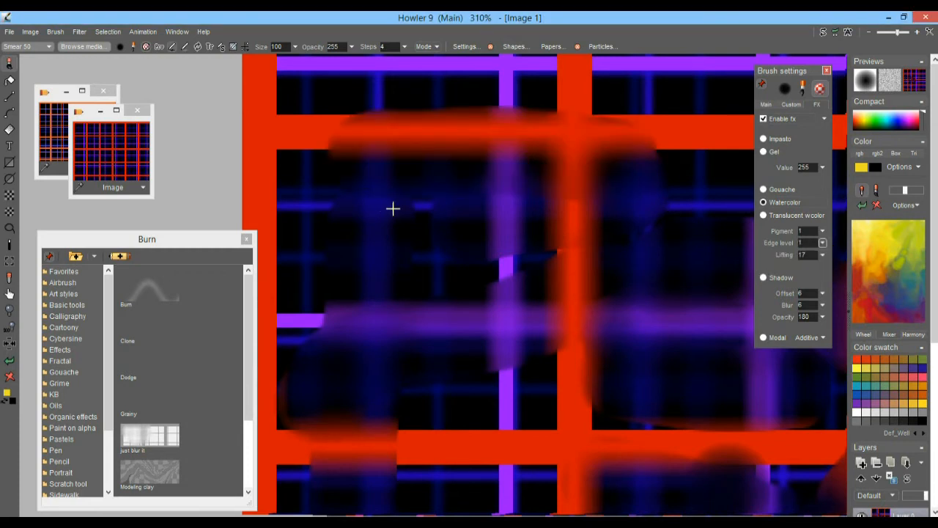
Step: Set the FX Lifting to 10 and paint repeated strokes over the crossing of the thick red lines
click(824, 255)
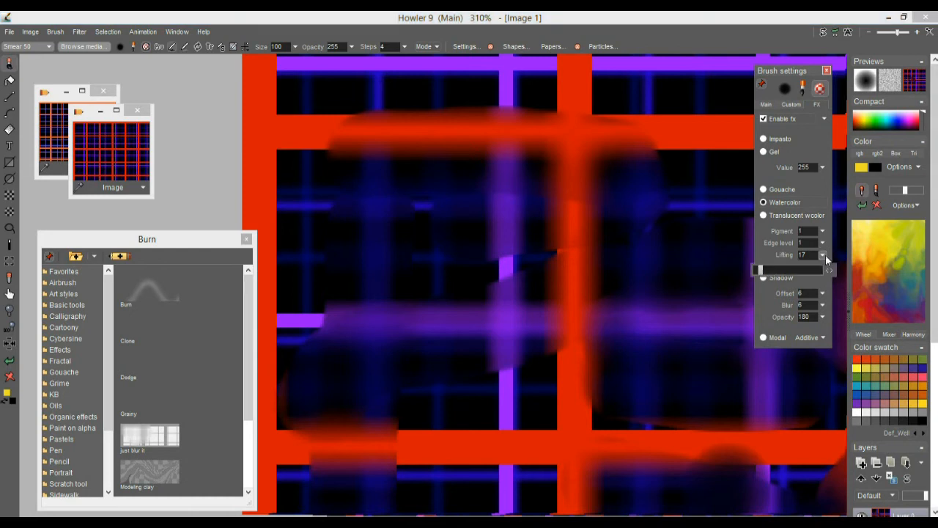
drag(758, 272, 761, 275)
drag(491, 296, 519, 145)
mouse_move(642, 263)
mouse_down()
mouse_move(526, 246)
mouse_move(615, 265)
mouse_move(549, 367)
mouse_move(592, 376)
mouse_move(592, 348)
mouse_up()
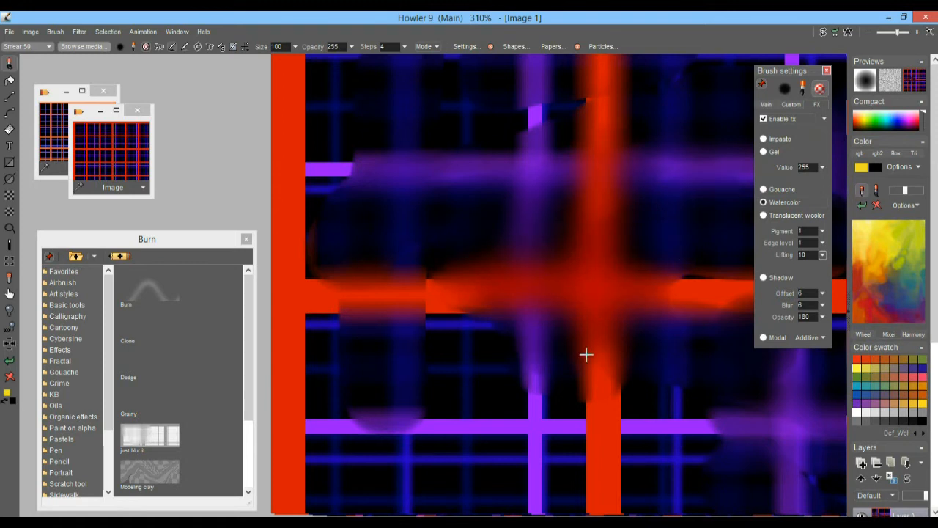
mouse_move(708, 353)
mouse_down()
mouse_move(510, 291)
mouse_move(515, 315)
mouse_move(484, 253)
mouse_move(539, 209)
mouse_move(498, 212)
mouse_move(600, 365)
mouse_move(504, 315)
mouse_move(517, 244)
mouse_up()
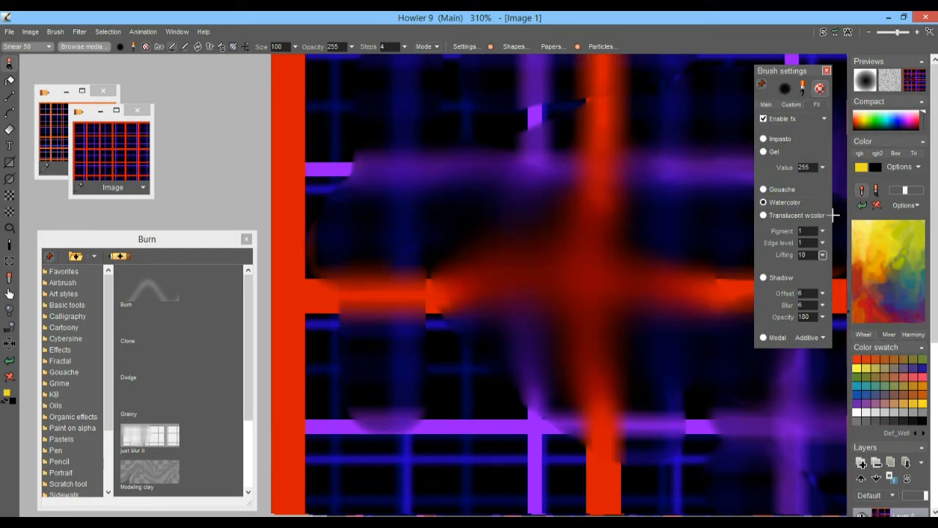
Step: Set the FX Lifting to 26 and paint over the blended red crossing and the nearby purple line
click(822, 255)
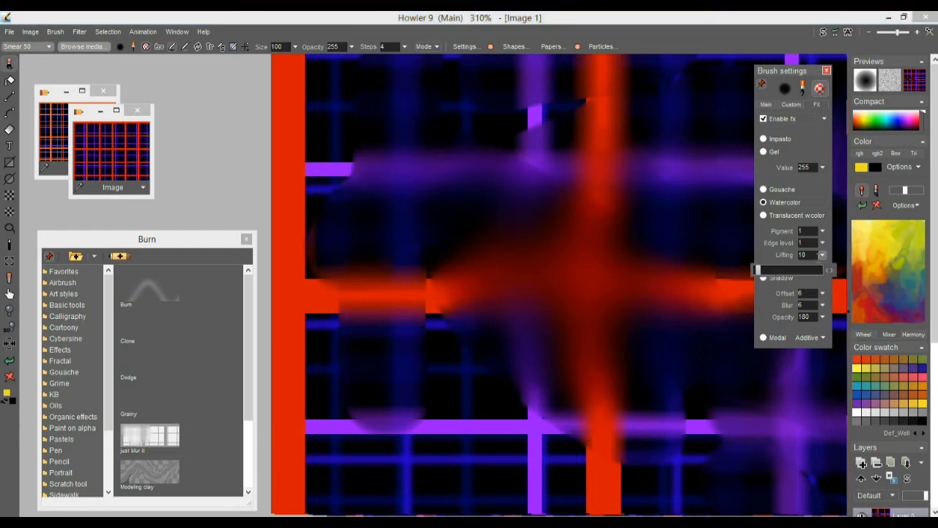
click(764, 272)
mouse_move(598, 202)
mouse_down()
mouse_move(568, 329)
mouse_move(687, 204)
mouse_move(631, 293)
mouse_up()
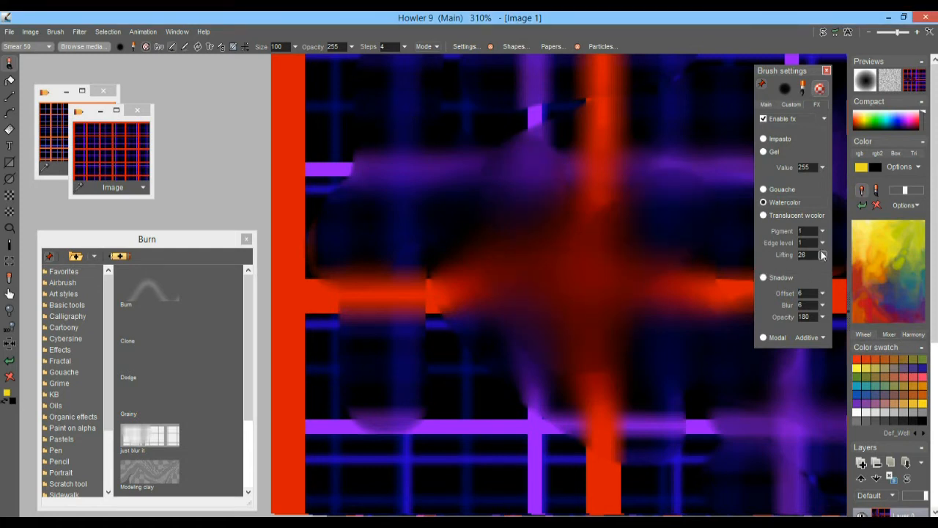
Step: Set the FX Lifting to 21 and the Edge level to 29
click(823, 254)
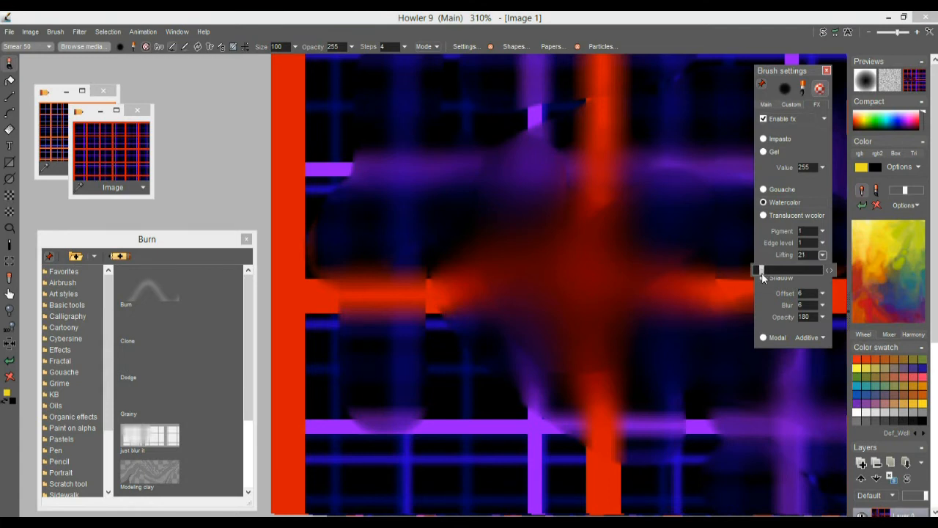
click(822, 242)
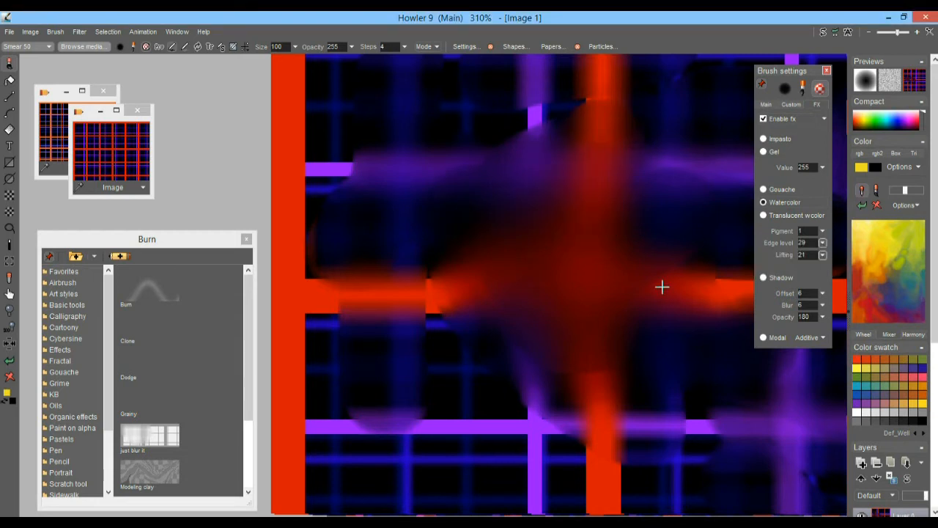
Step: Restore the stored red plaid and paint overlapping strokes that blend the purple and red lines above the red horizontal line
scroll(662, 287, down, 8)
drag(97, 154, 440, 250)
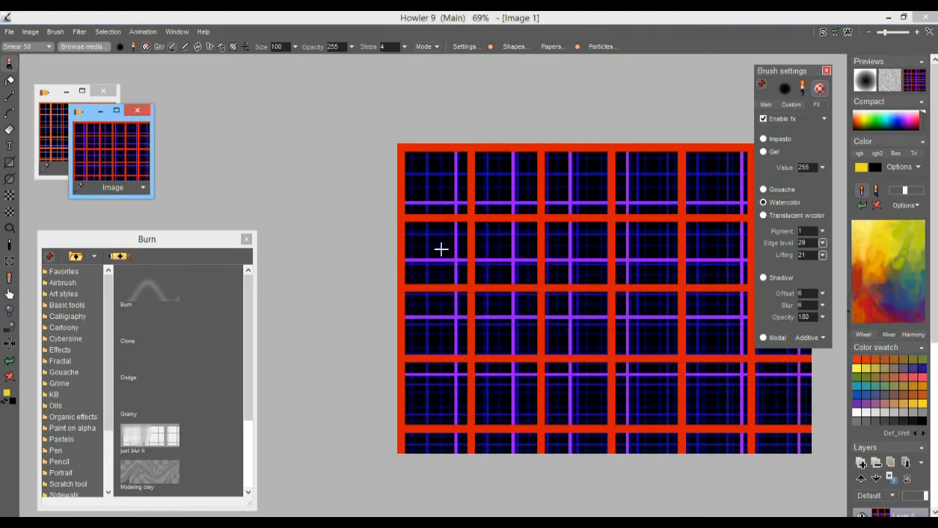
scroll(440, 249, up, 8)
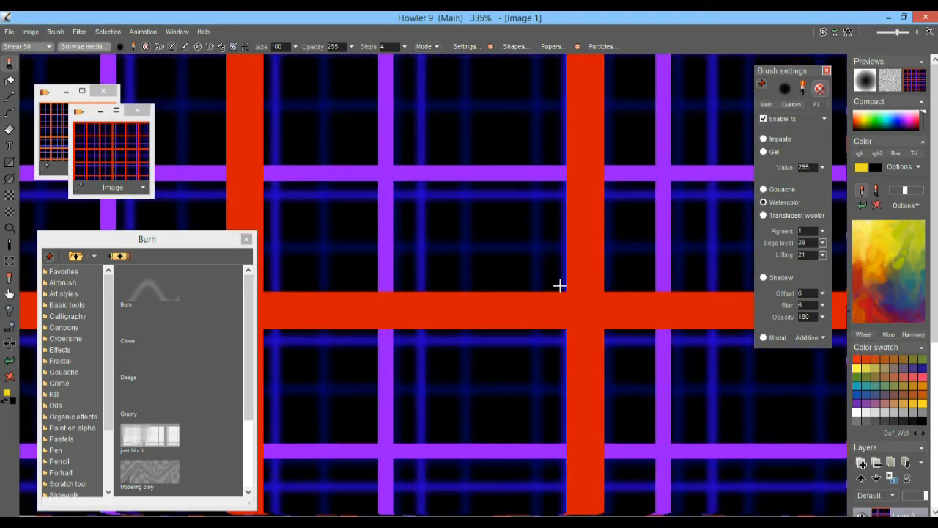
drag(402, 185, 461, 190)
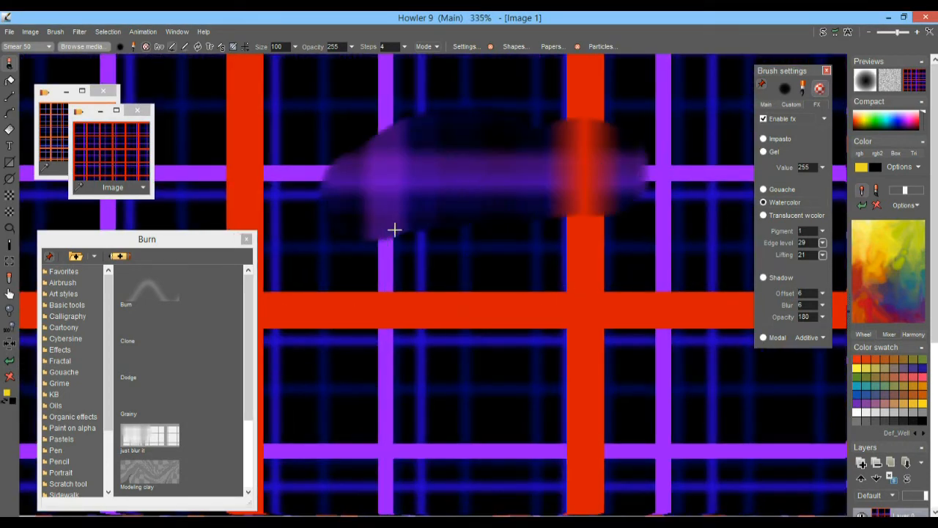
mouse_move(465, 252)
mouse_down()
mouse_move(484, 234)
mouse_move(645, 184)
mouse_up()
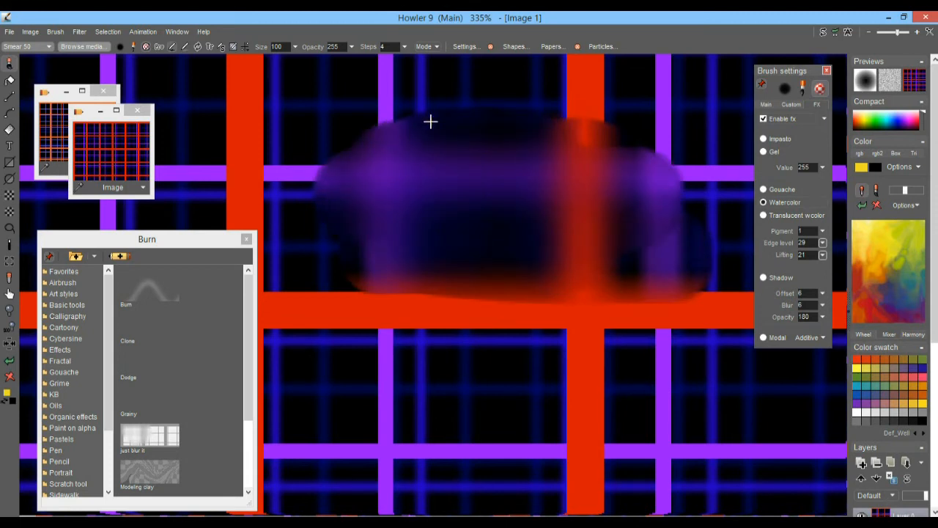
drag(431, 120, 575, 136)
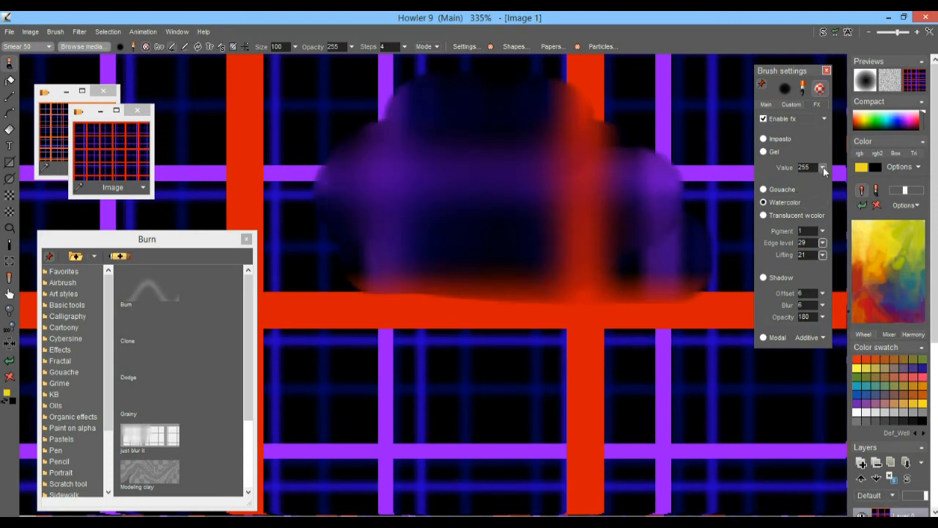
Step: Set the option for the enabled brush FX to 2
click(825, 119)
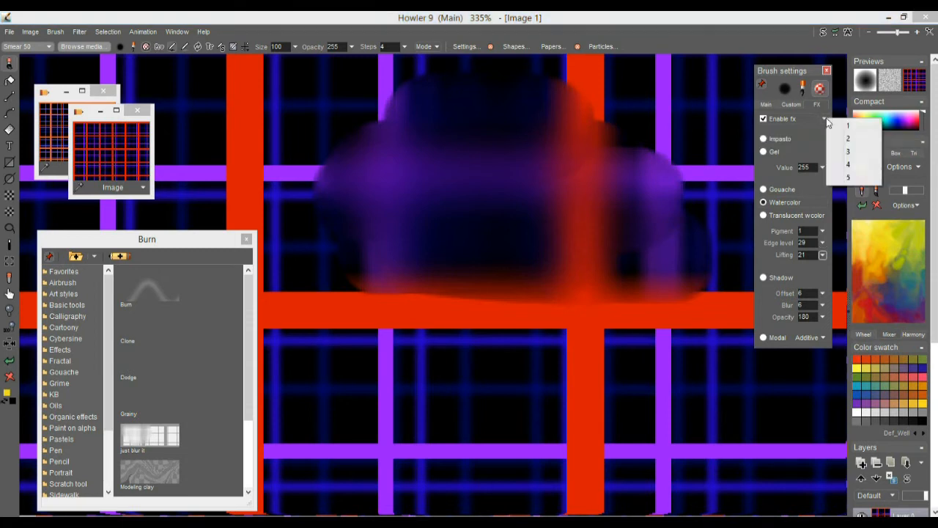
click(850, 140)
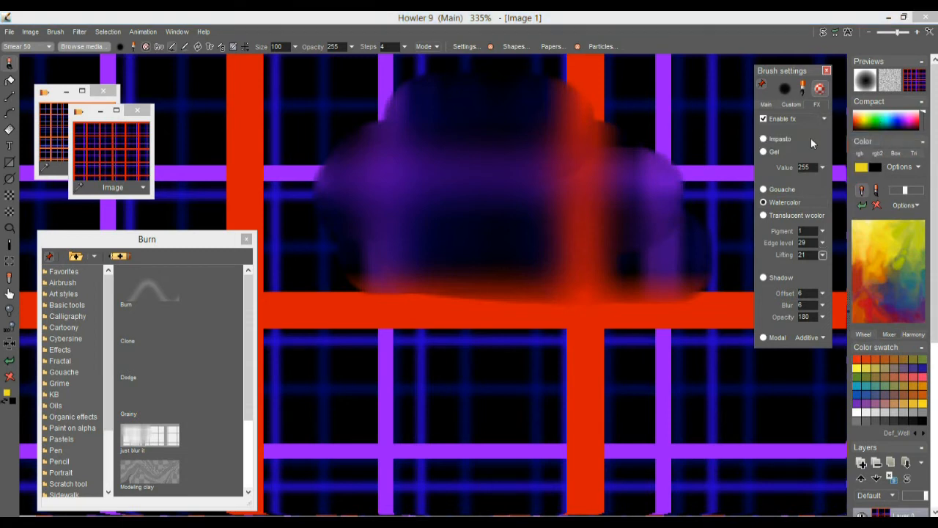
Step: Switch the brush effect from watercolor to Translucent wcolor and blend the plaid lines below the existing smear
mouse_move(532, 110)
mouse_down()
mouse_move(637, 212)
mouse_move(589, 183)
mouse_up()
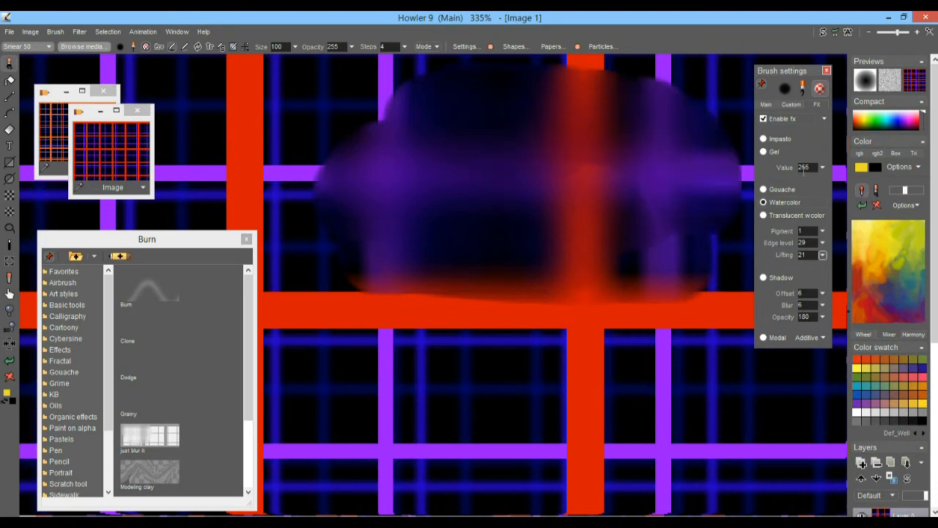
click(826, 120)
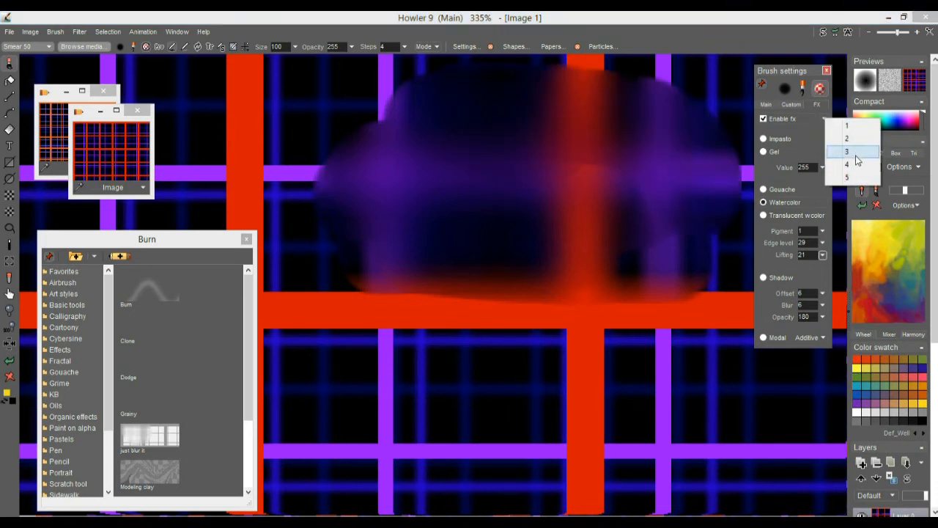
click(791, 215)
drag(650, 303, 572, 308)
mouse_move(450, 268)
mouse_down()
mouse_move(707, 350)
mouse_move(693, 404)
mouse_move(480, 293)
mouse_up()
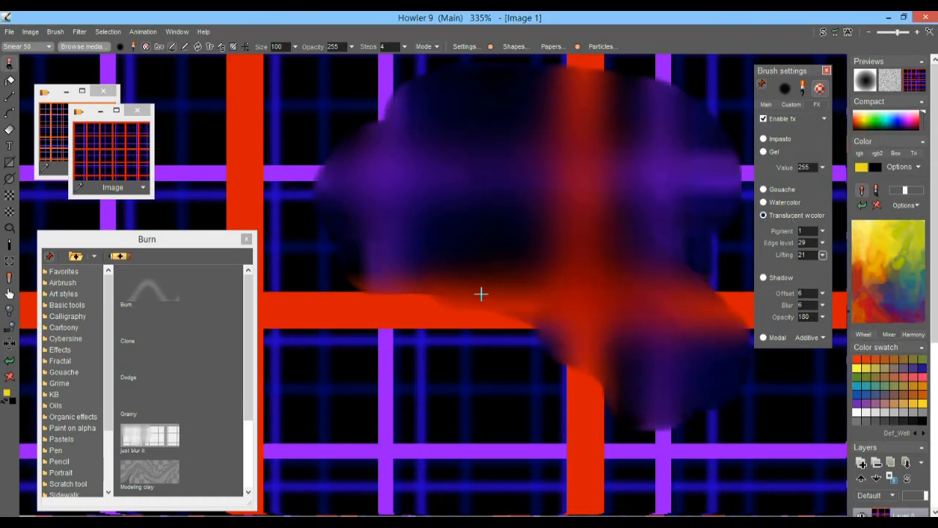
Step: Choose the Paint smear brush mode and blend the red band and crossing along the lower part of the smear
click(436, 47)
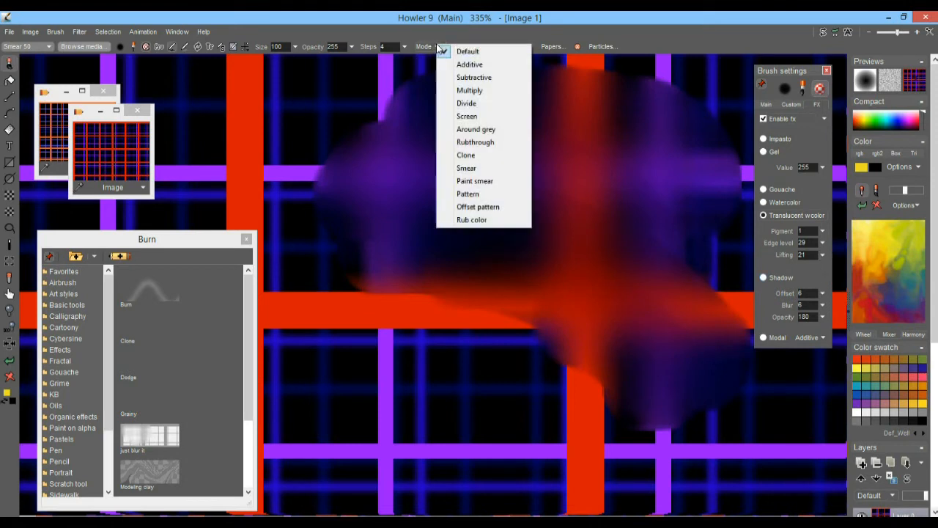
click(486, 181)
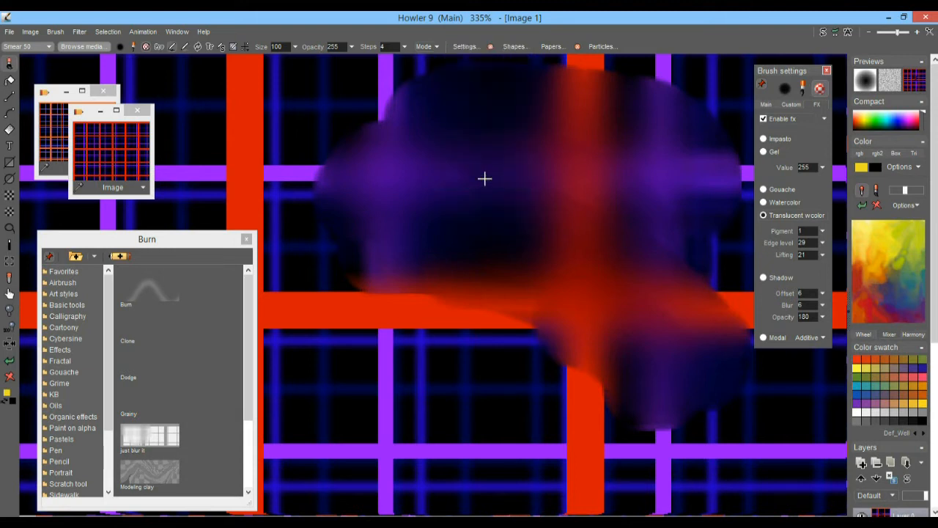
drag(400, 320, 550, 330)
drag(618, 402, 626, 358)
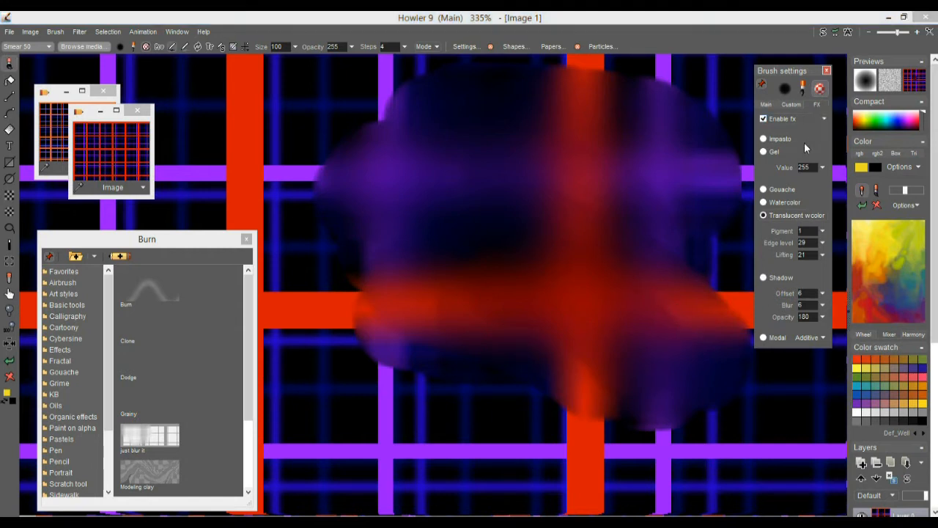
Step: Blend the plaid with the edge level set to 6, and again around the smear's lower left with a much higher edge level
click(822, 242)
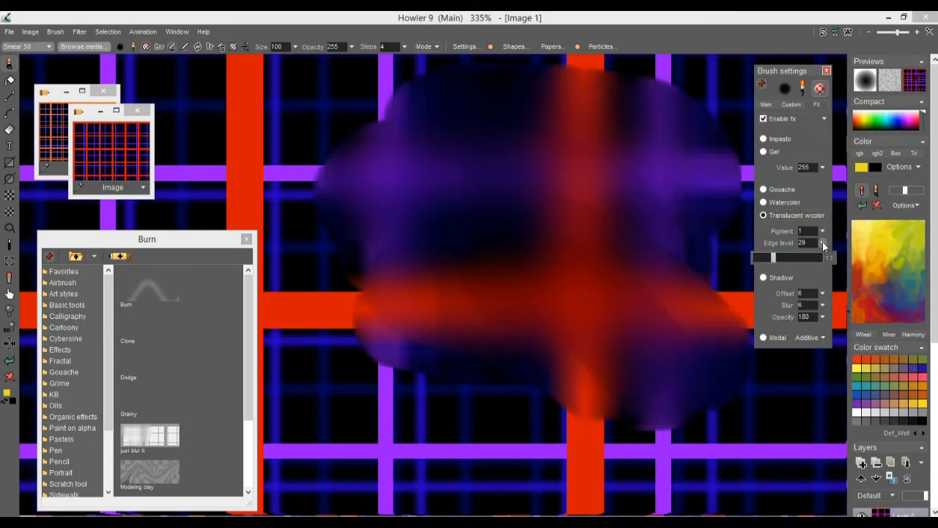
drag(784, 258, 759, 261)
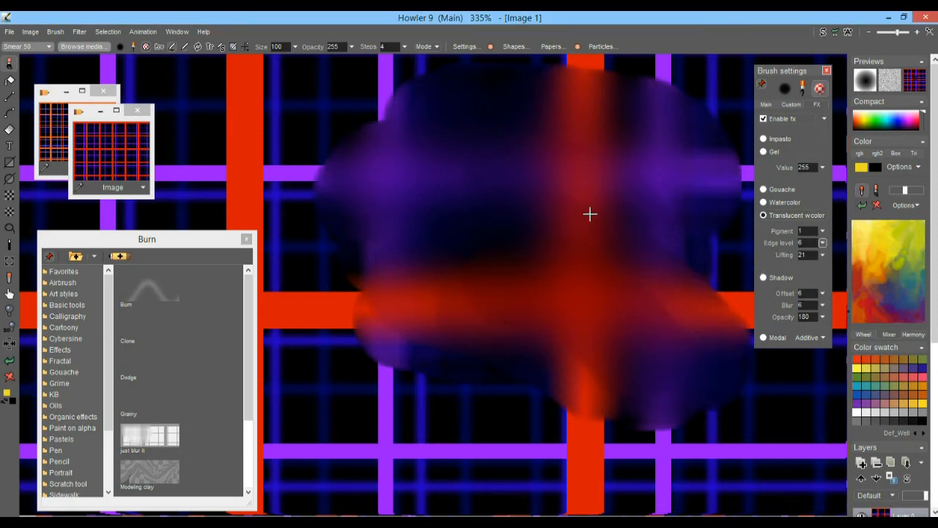
click(761, 435)
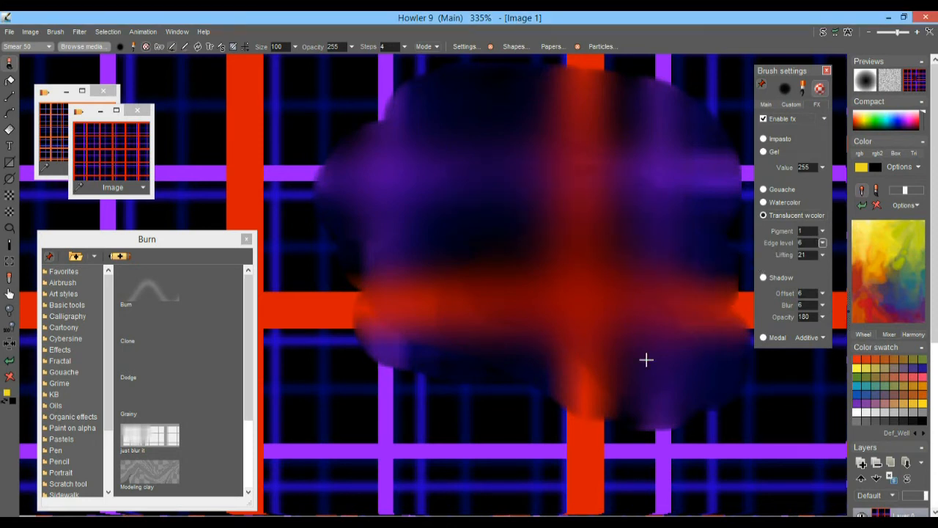
click(822, 243)
mouse_move(513, 372)
mouse_down()
mouse_move(333, 316)
mouse_move(362, 345)
mouse_move(325, 347)
mouse_move(462, 350)
mouse_up()
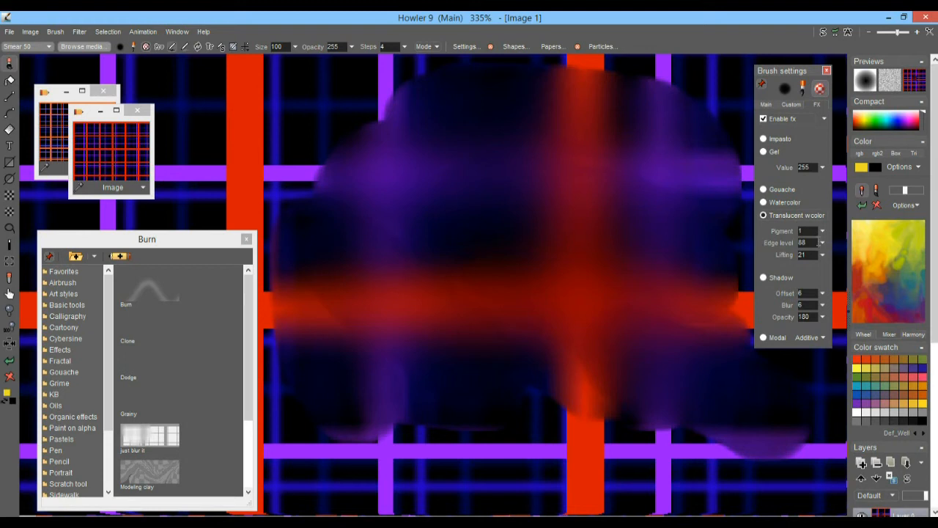
Step: Set the edge level to 19 and blend the plaid at the smear's upper left and out towards the next red crossing
click(822, 242)
drag(816, 257, 765, 261)
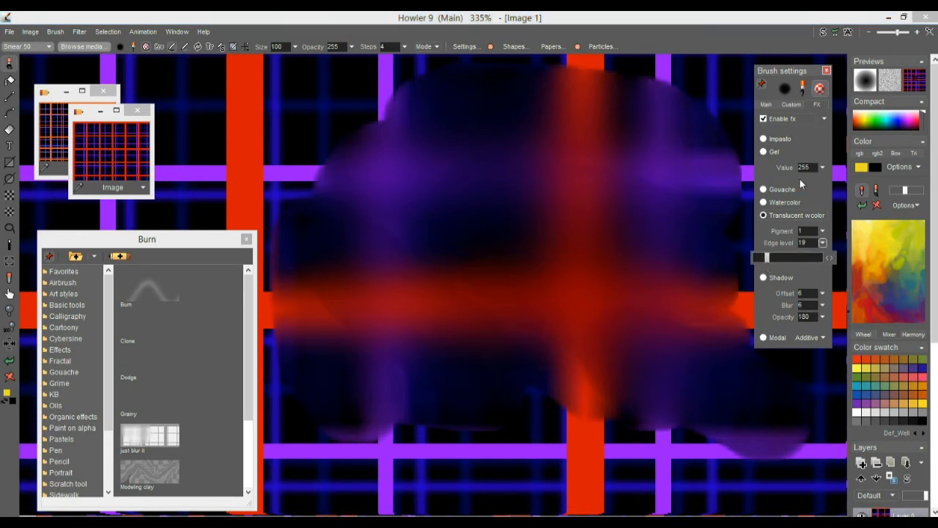
drag(399, 158, 316, 213)
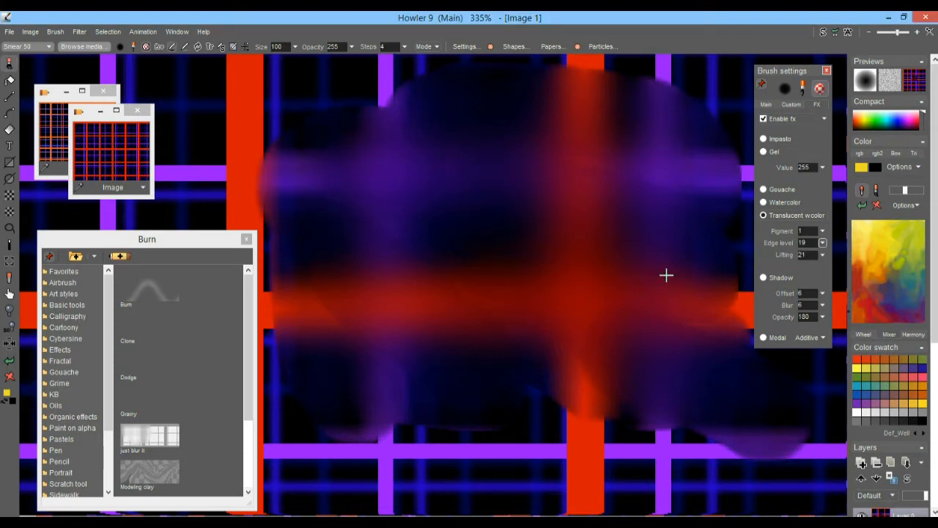
scroll(526, 242, down, 5)
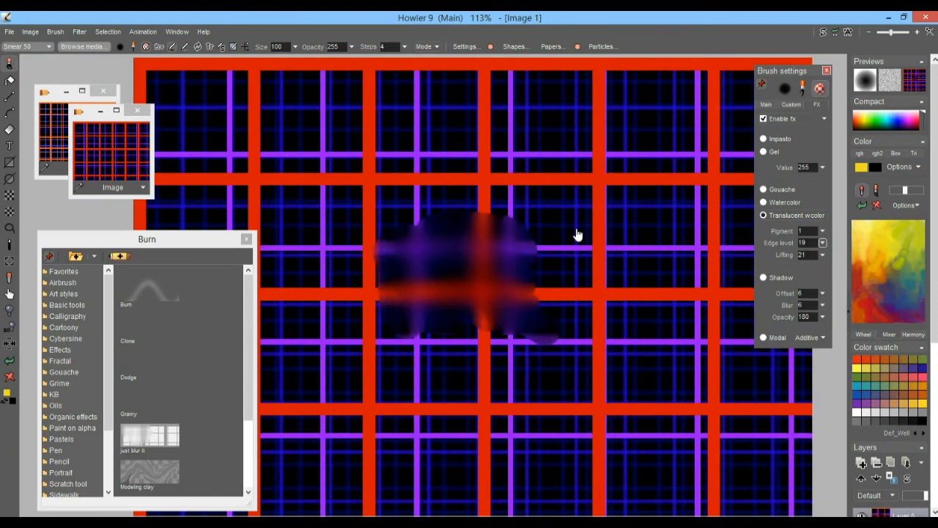
drag(473, 225, 591, 321)
drag(513, 245, 643, 339)
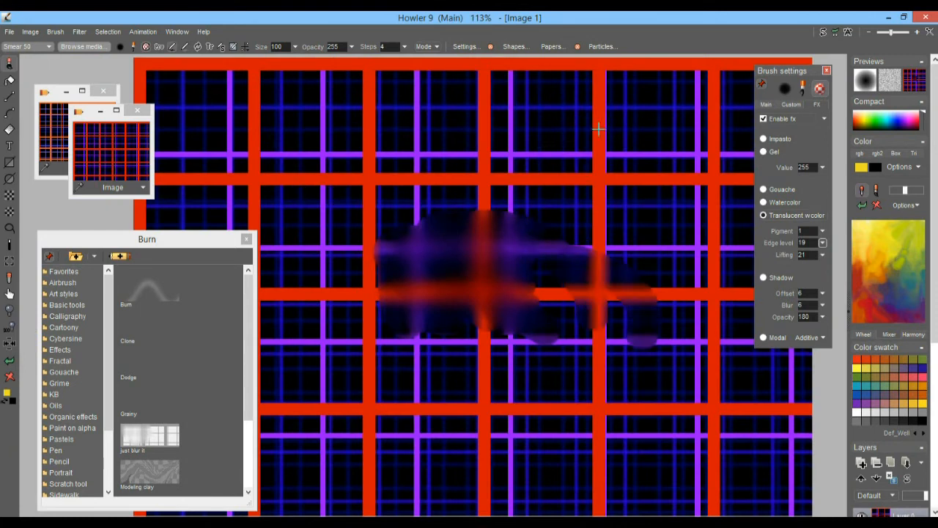
Step: Give the custom matte brush a radius of 138 and a bias of -29, and blend the plaid above the smear's right part
click(793, 105)
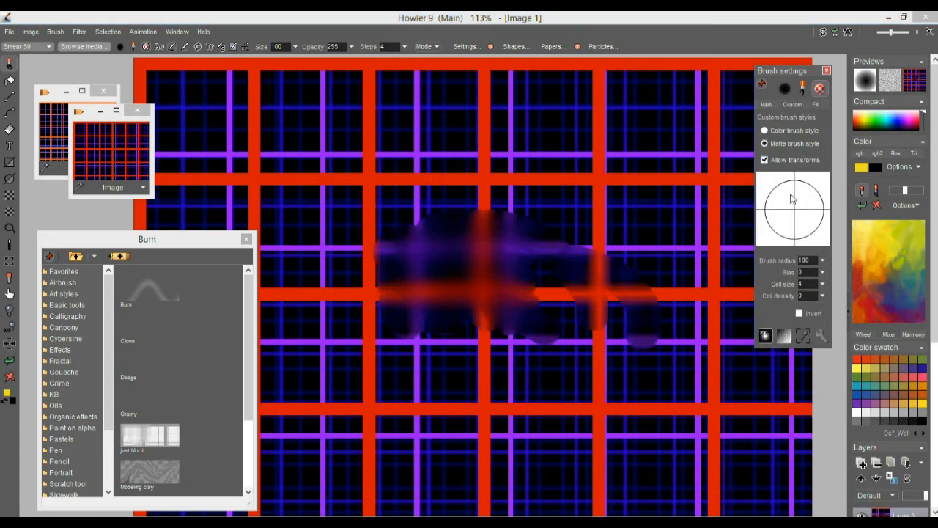
mouse_move(793, 209)
mouse_down()
mouse_move(816, 172)
mouse_move(788, 219)
mouse_up()
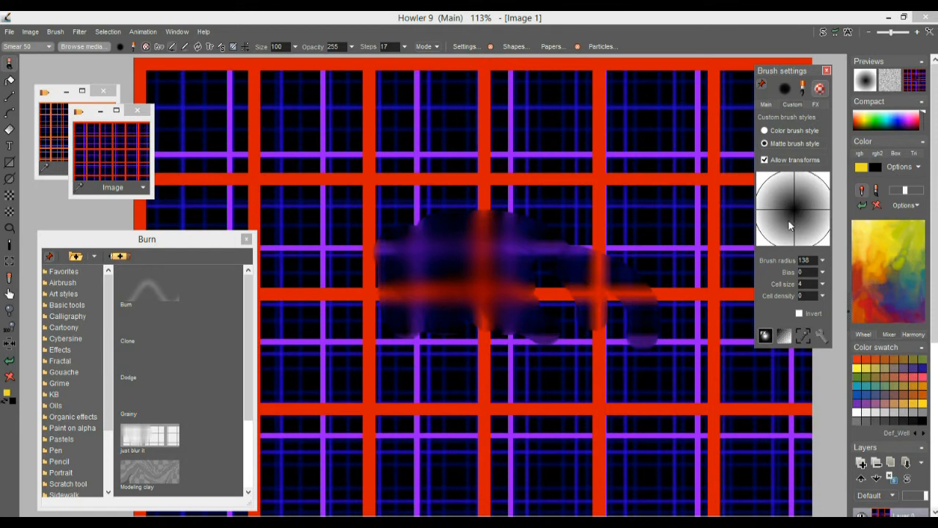
click(824, 272)
mouse_move(800, 286)
mouse_down()
mouse_move(815, 287)
mouse_move(755, 294)
mouse_up()
drag(605, 243, 486, 199)
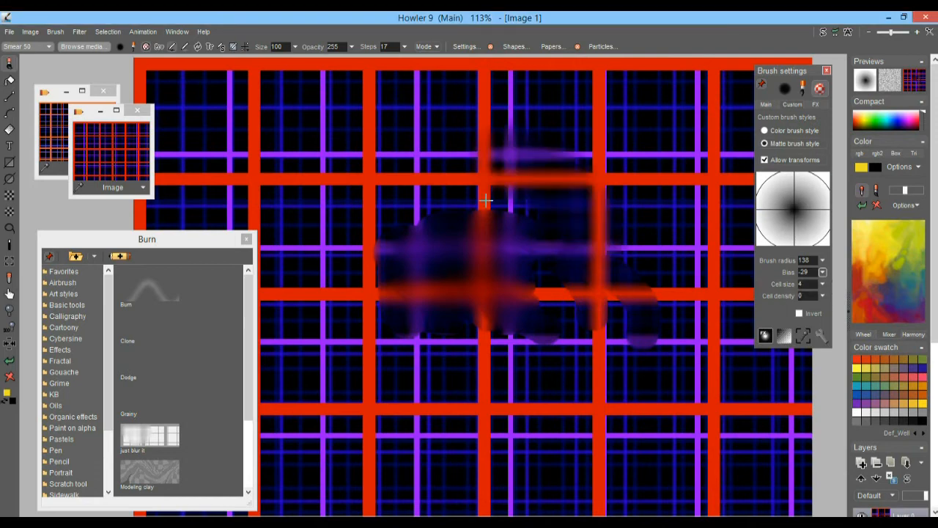
drag(545, 155, 621, 163)
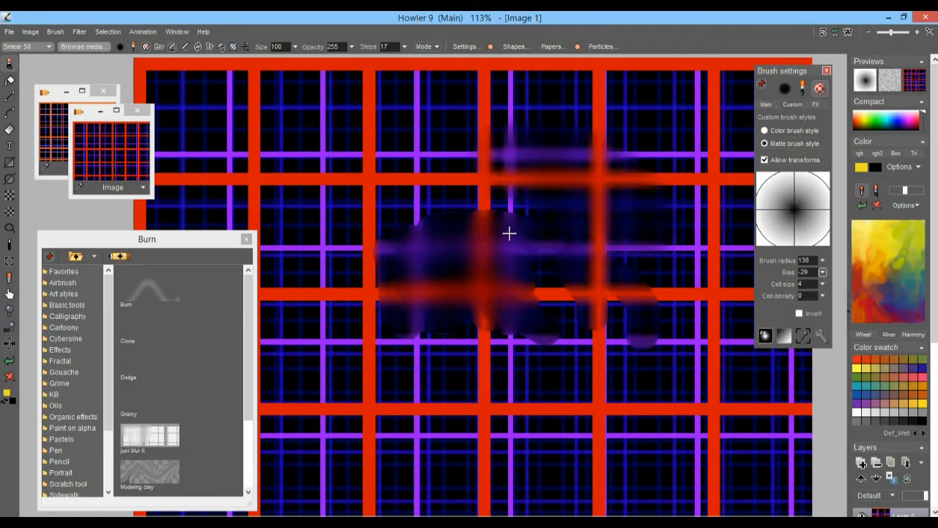
Step: Blend the plaid lines around the red crossing at the smear's upper left with the softer brush
scroll(491, 218, up, 3)
drag(380, 140, 400, 159)
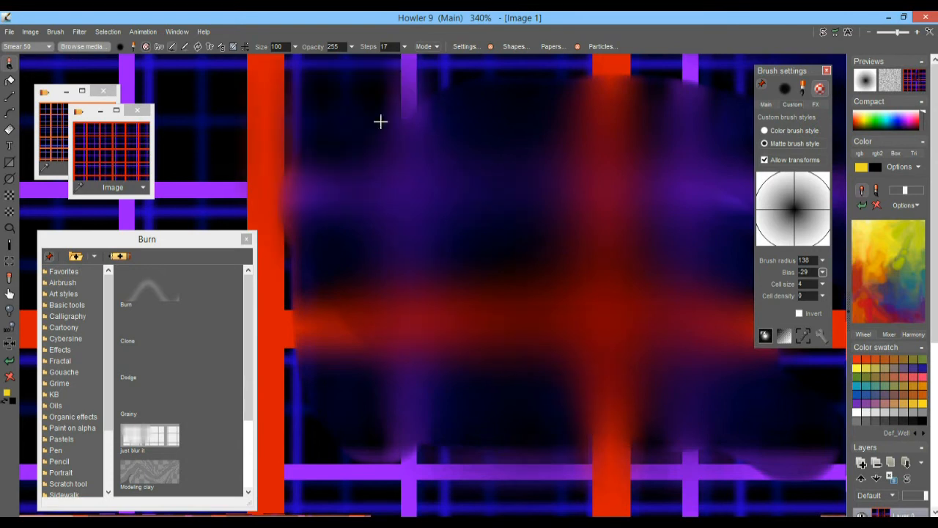
drag(353, 137, 559, 312)
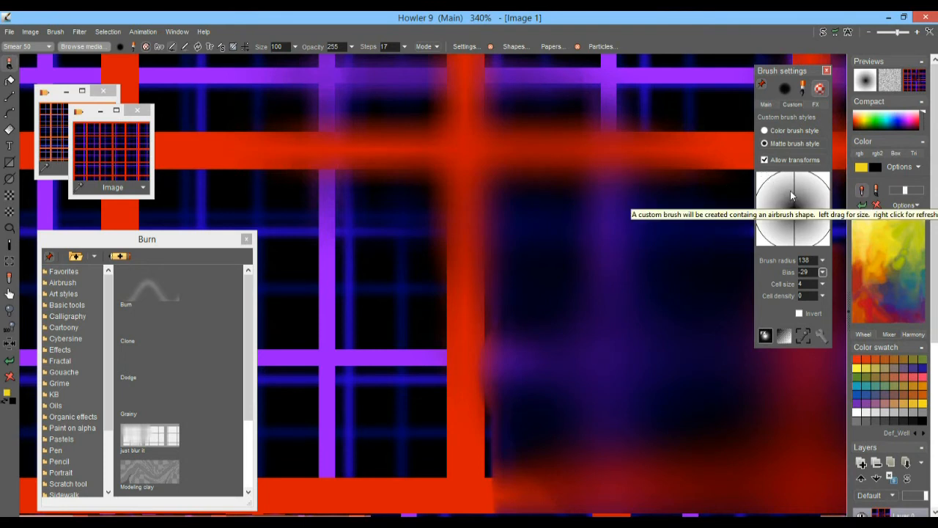
Step: Set the custom brush's radius to 130 and bias to 99, and blend a round area over the red vertical band
drag(809, 206, 823, 181)
drag(822, 272, 829, 288)
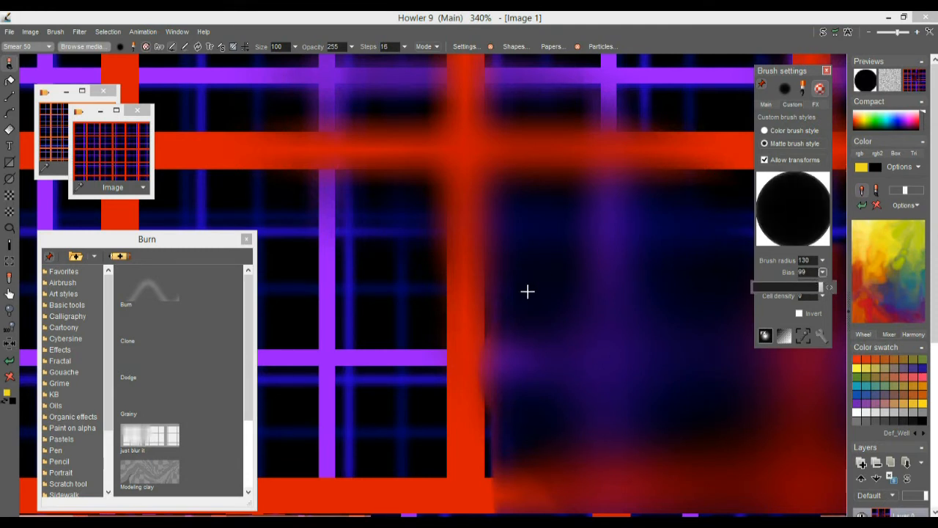
click(399, 323)
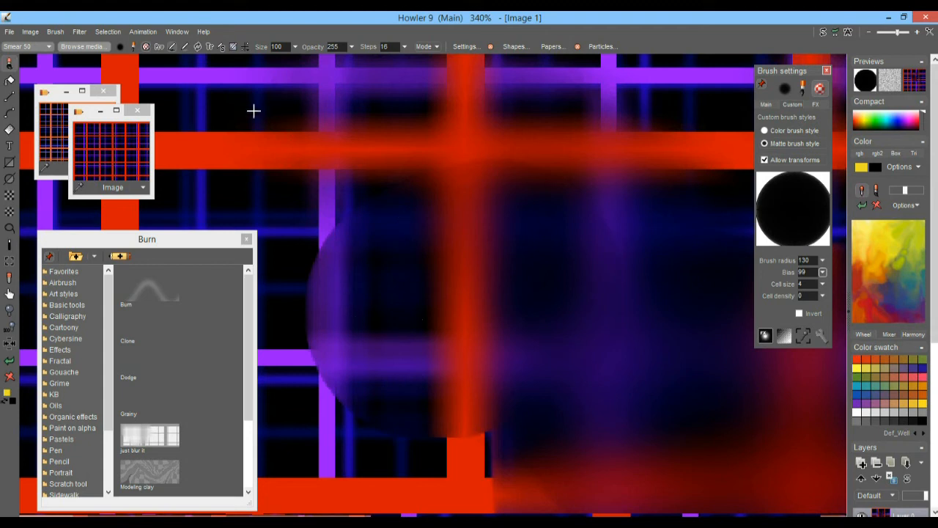
Step: Blend large areas of the plaid above and around the smear with the hard-edged brush
drag(664, 251, 529, 373)
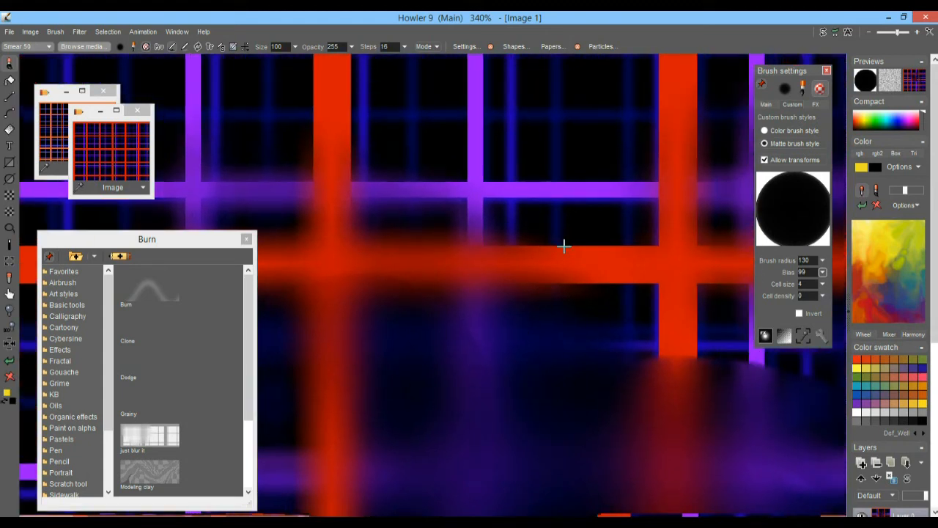
drag(595, 176, 584, 223)
mouse_move(717, 426)
mouse_down()
mouse_move(743, 425)
mouse_move(609, 235)
mouse_up()
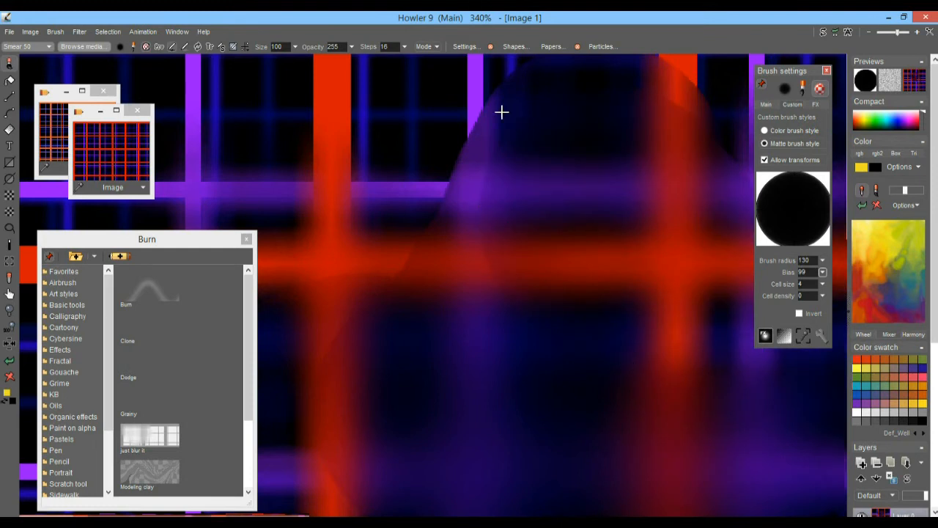
drag(515, 330, 499, 103)
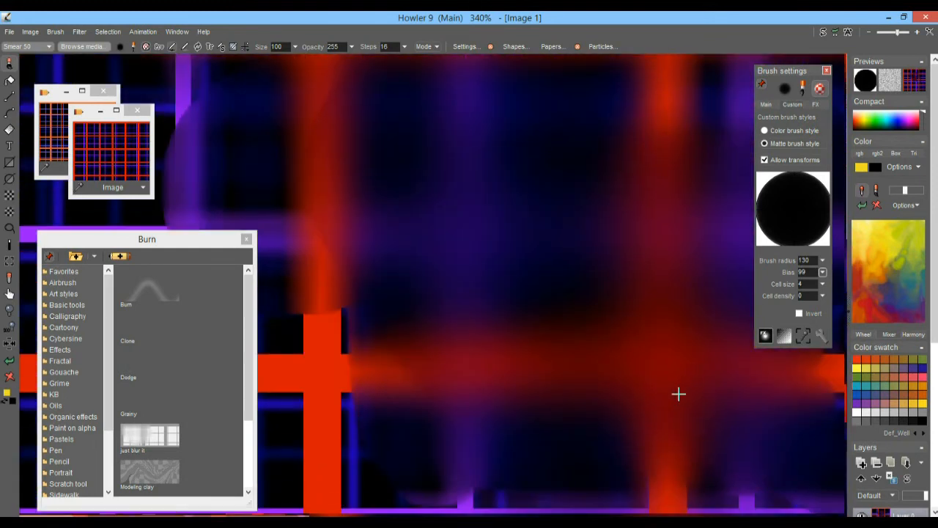
drag(628, 127, 481, 264)
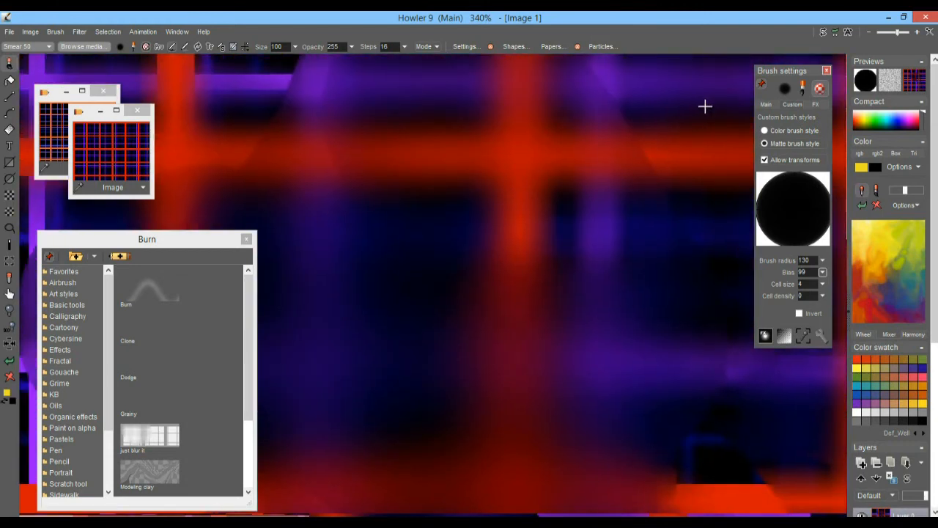
drag(705, 106, 398, 325)
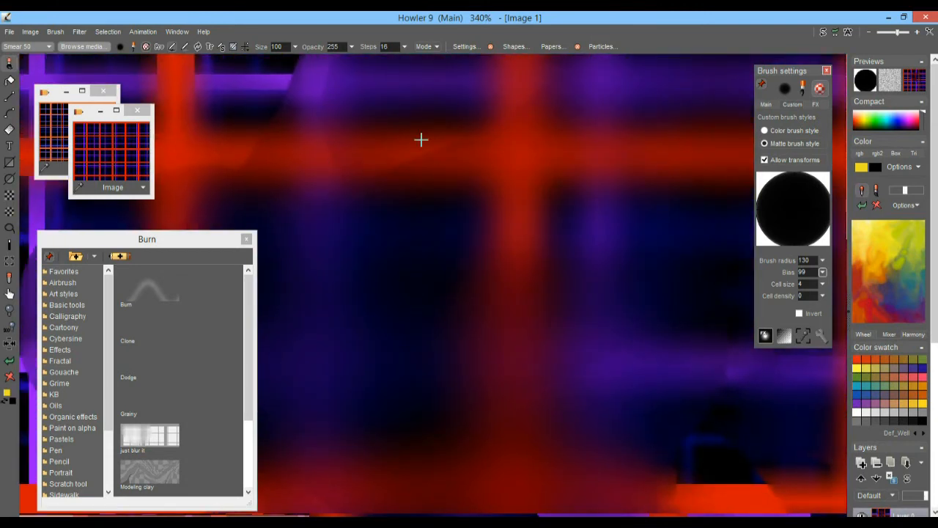
drag(421, 139, 465, 291)
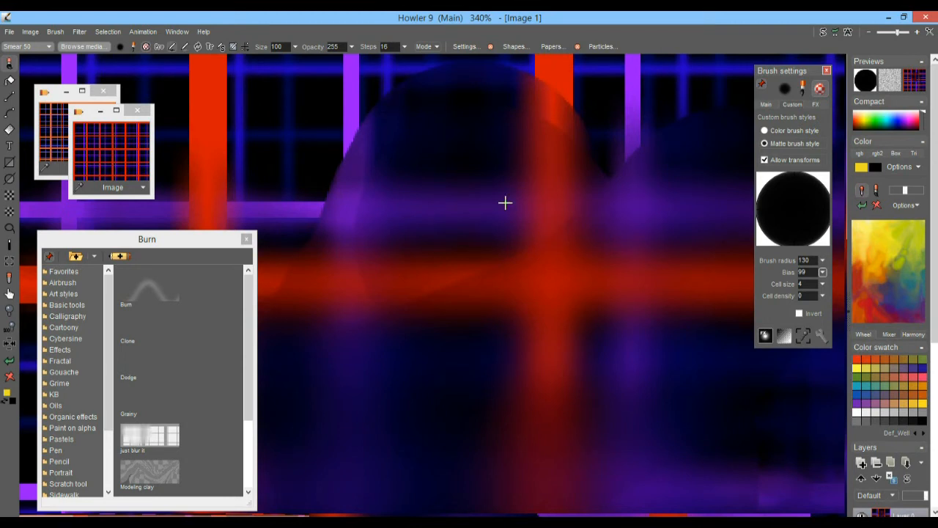
drag(636, 118, 262, 98)
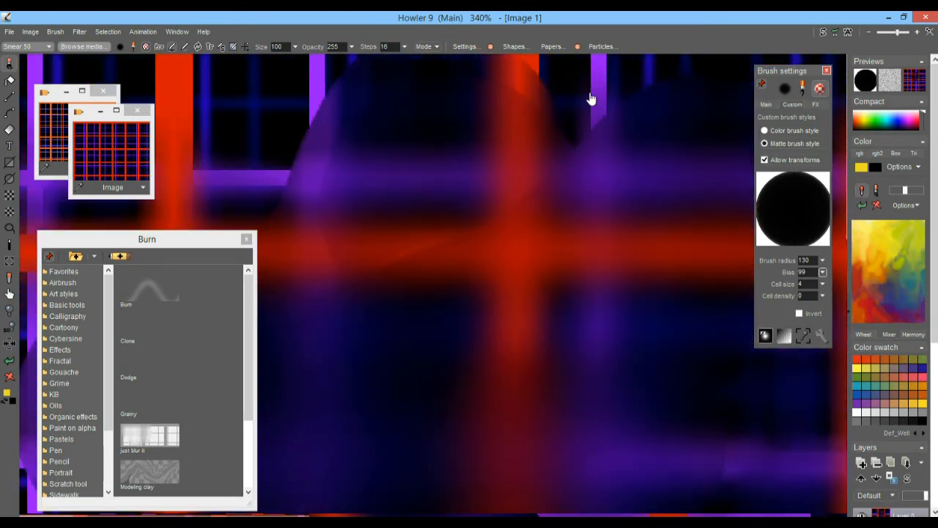
Step: Set the custom brush's bias to -85 and undo the most recent blending
click(823, 272)
drag(826, 286, 759, 289)
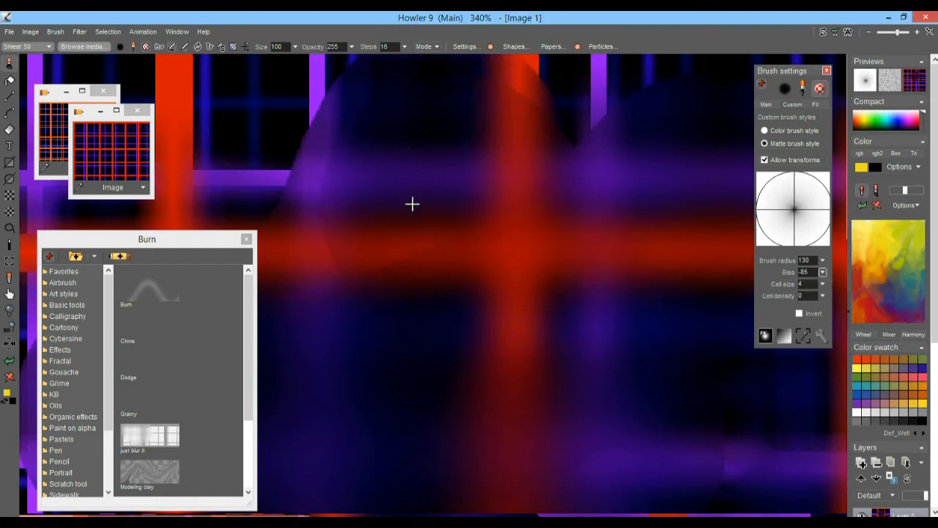
key(ctrl+z)
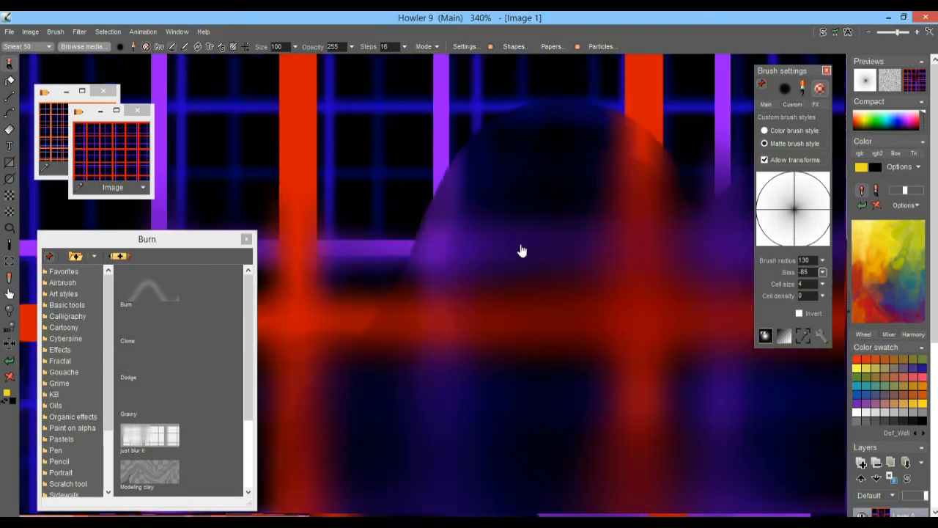
key(ctrl+z)
Step: Blend the clean plaid near the image's upper-left corner with soft strokes across the red vertical band
drag(417, 322, 603, 118)
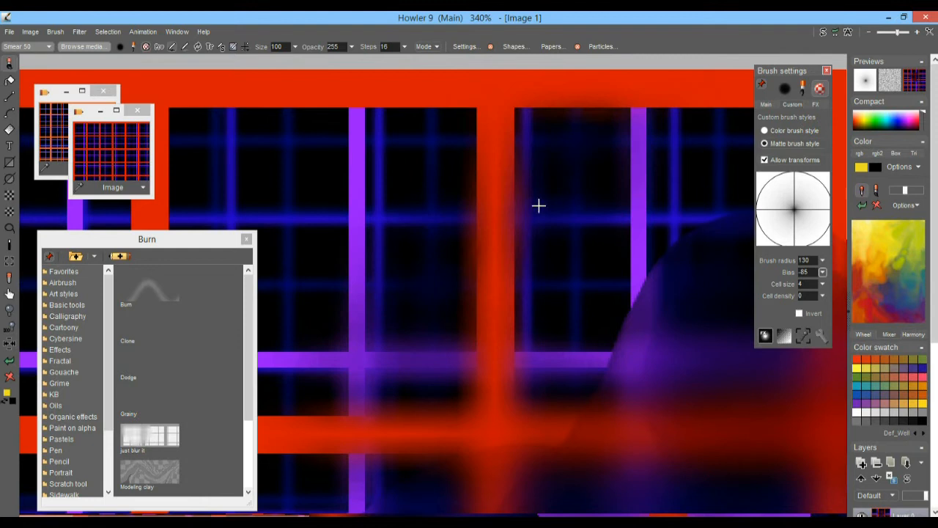
drag(399, 214, 747, 19)
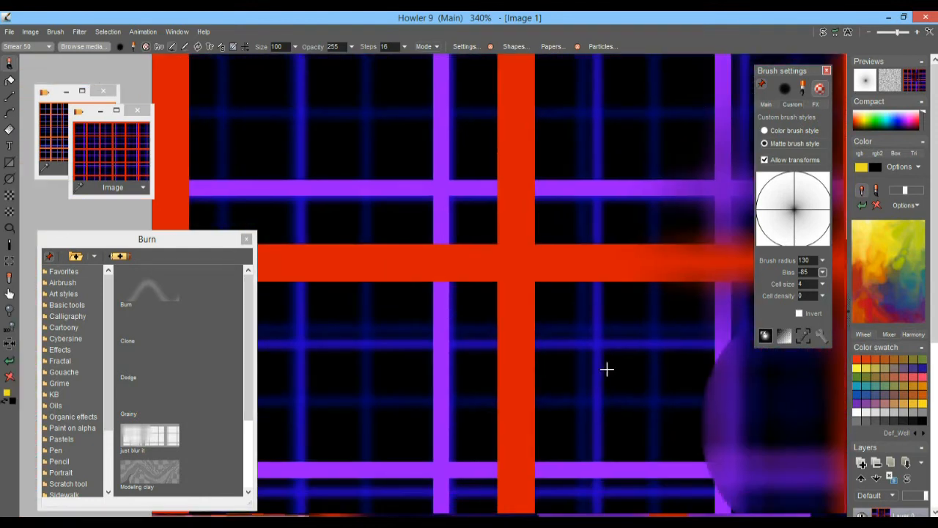
drag(607, 370, 581, 175)
drag(404, 169, 474, 256)
mouse_move(403, 167)
mouse_down()
mouse_move(535, 308)
mouse_move(605, 360)
mouse_up()
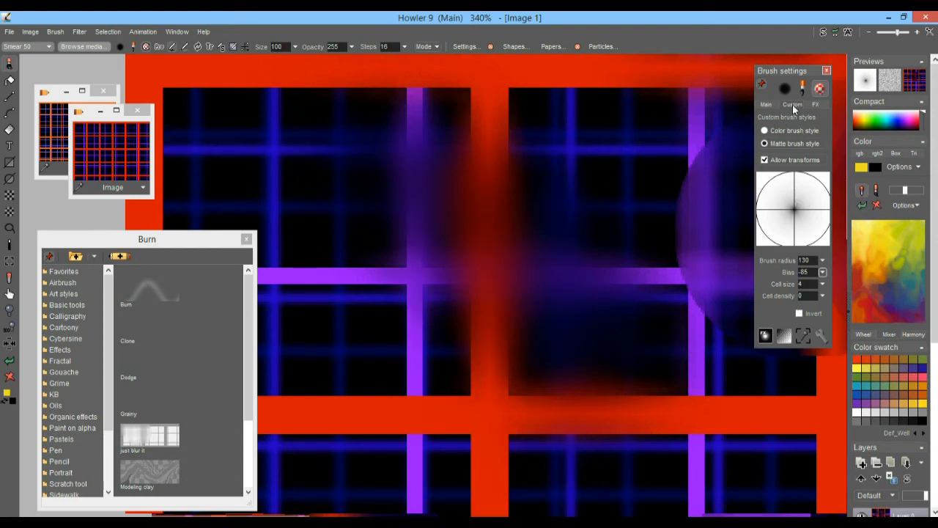
Step: Set the translucent watercolor pigment to 59 and blend over the existing smear around the red vertical band
click(818, 105)
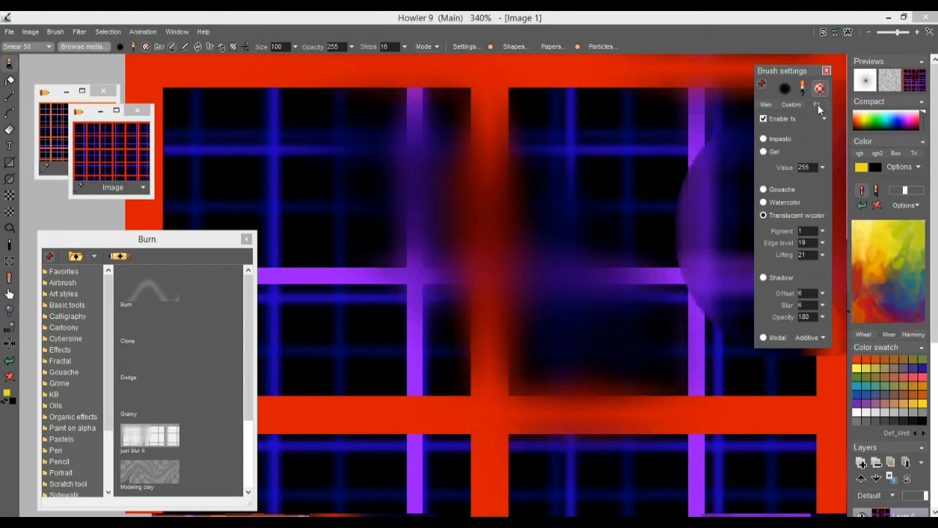
click(822, 231)
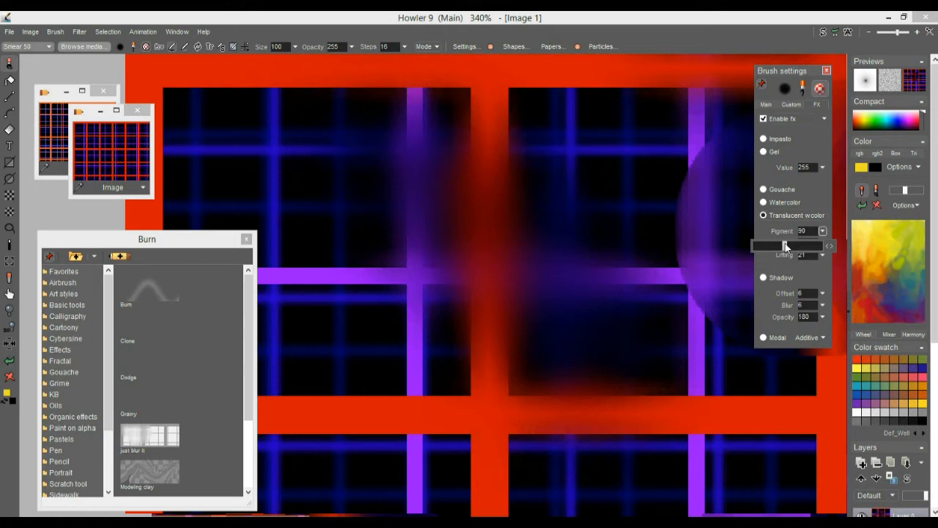
mouse_move(631, 277)
mouse_down()
mouse_move(434, 233)
mouse_move(572, 306)
mouse_move(339, 310)
mouse_up()
drag(648, 285, 565, 324)
mouse_move(657, 235)
mouse_down()
mouse_move(689, 325)
mouse_move(584, 324)
mouse_move(537, 266)
mouse_move(665, 279)
mouse_up()
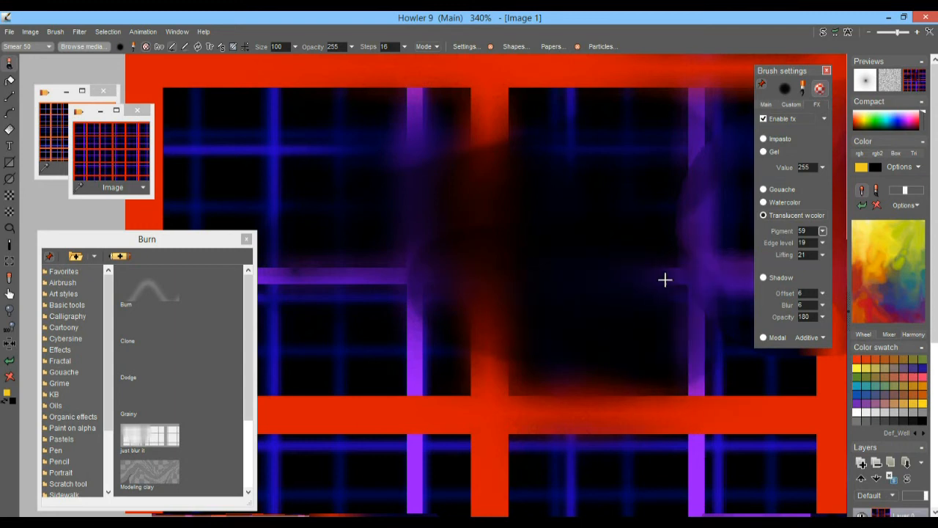
Step: Return the pigment to 1 and blend the clean plaid between the red vertical bands with diagonal strokes
mouse_move(721, 213)
mouse_down()
mouse_move(508, 308)
mouse_move(423, 382)
mouse_up()
drag(824, 233, 698, 253)
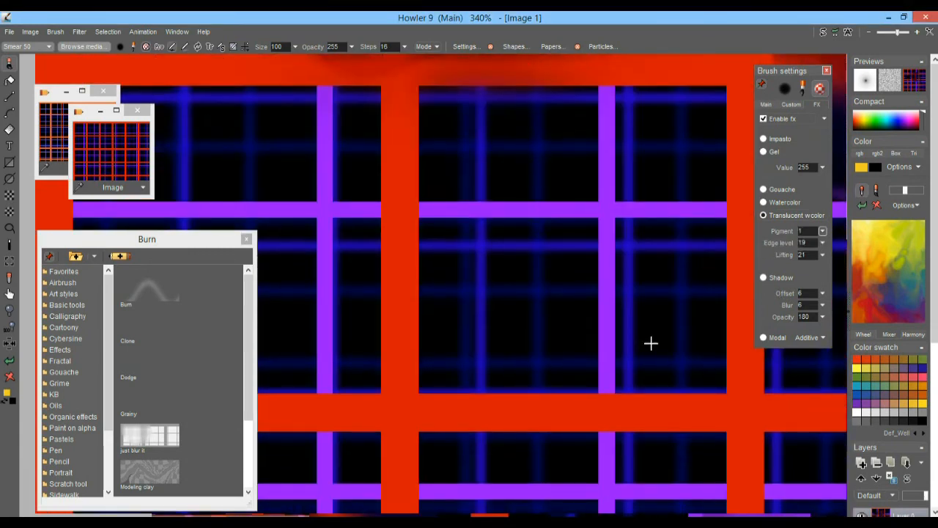
mouse_move(650, 343)
mouse_down()
mouse_move(513, 291)
mouse_move(369, 195)
mouse_move(535, 351)
mouse_move(332, 174)
mouse_up()
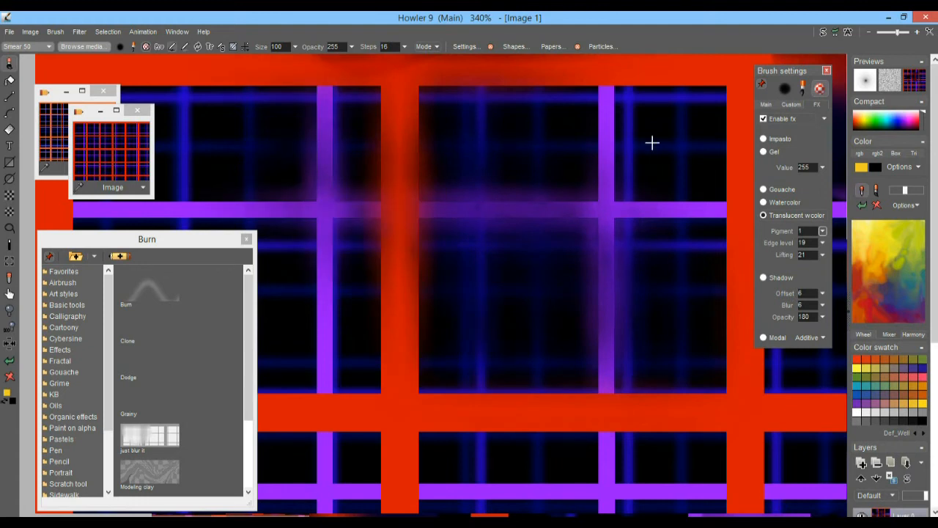
drag(653, 142, 628, 286)
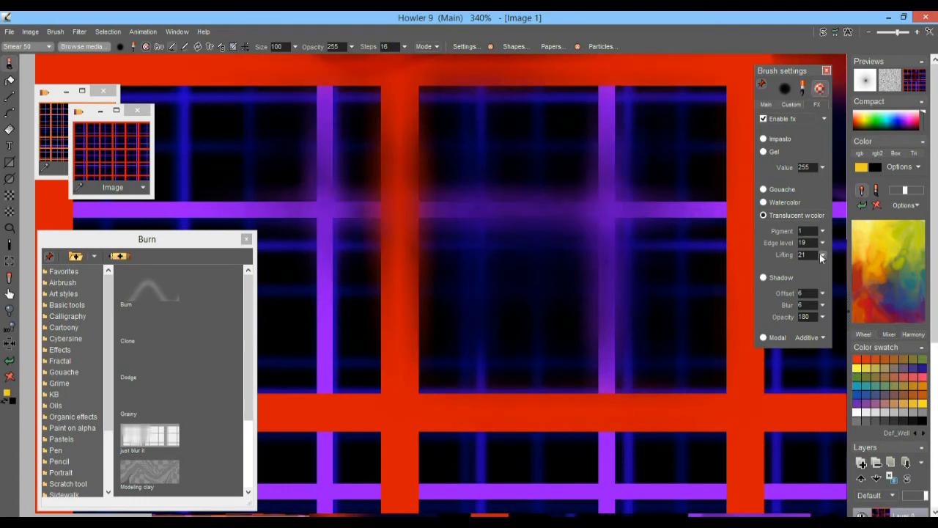
Step: Set the translucent watercolor lifting to 51 and blend diagonally across the smeared plaid square and the red bands around it
click(821, 255)
click(771, 273)
mouse_move(730, 401)
mouse_down()
mouse_move(539, 392)
mouse_move(458, 289)
mouse_move(674, 408)
mouse_move(601, 421)
mouse_move(541, 272)
mouse_move(452, 220)
mouse_move(427, 240)
mouse_move(453, 228)
mouse_up()
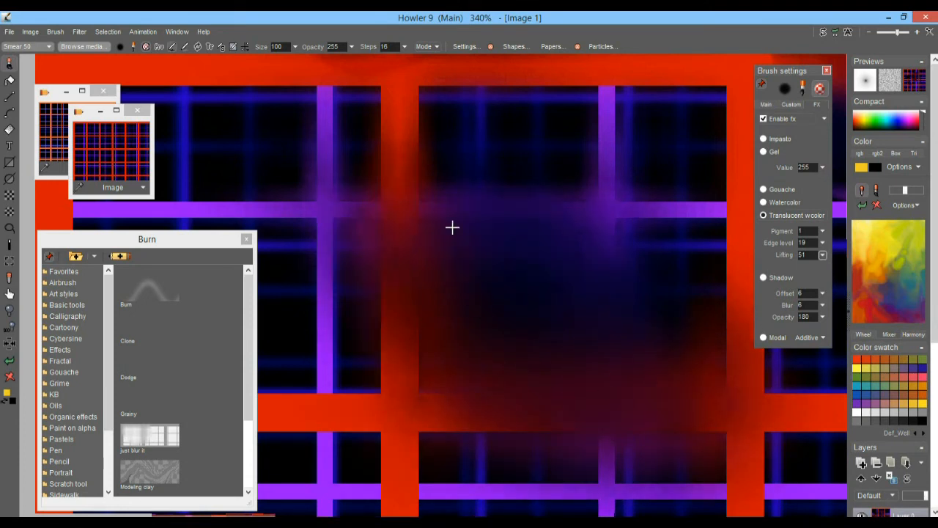
Step: Set the brush steps to 9 and blend the smeared plaid with long diagonal strokes
click(402, 47)
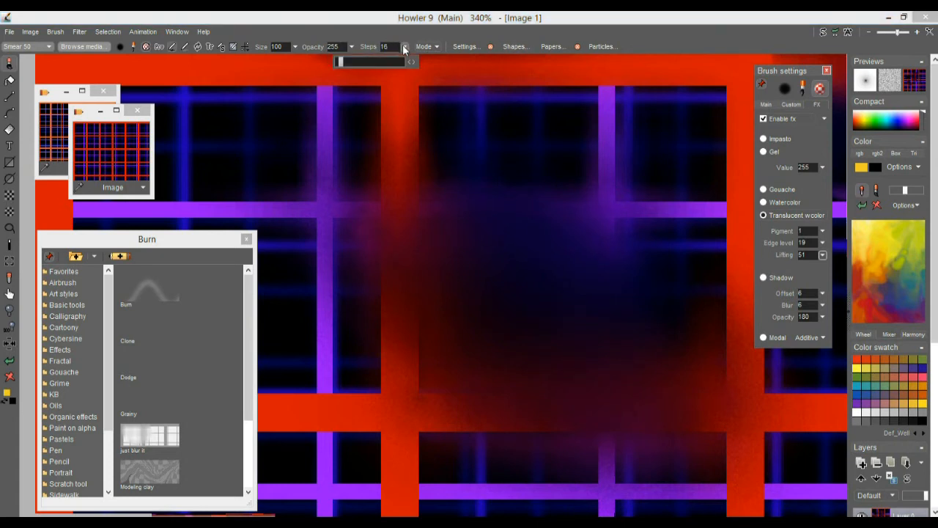
click(340, 63)
mouse_move(459, 312)
mouse_down()
mouse_move(356, 203)
mouse_move(478, 358)
mouse_move(354, 218)
mouse_up()
mouse_move(393, 241)
mouse_down()
mouse_move(403, 230)
mouse_move(716, 325)
mouse_up()
mouse_move(683, 363)
mouse_down()
mouse_move(508, 208)
mouse_move(704, 440)
mouse_move(584, 300)
mouse_move(631, 134)
mouse_up()
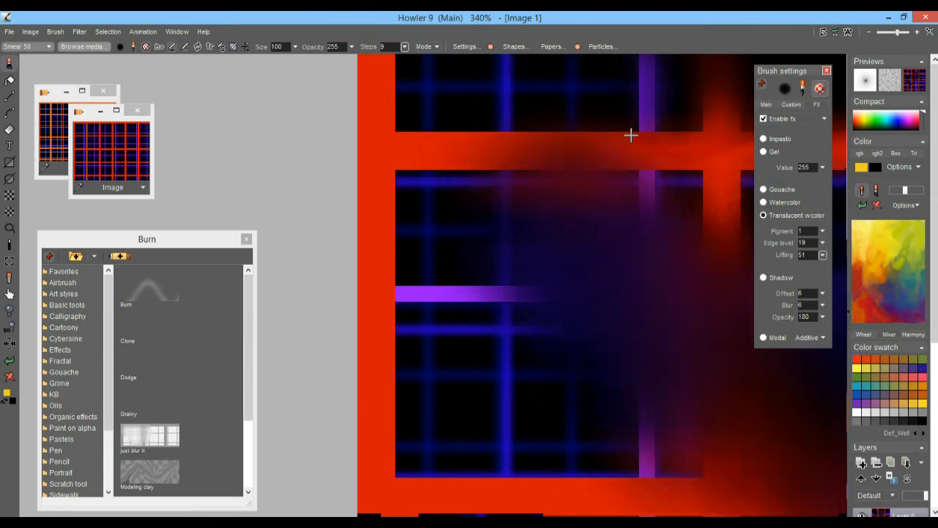
Step: Set the brush mode to Additive and blend several plaid squares and red band crossings with broad strokes
click(438, 47)
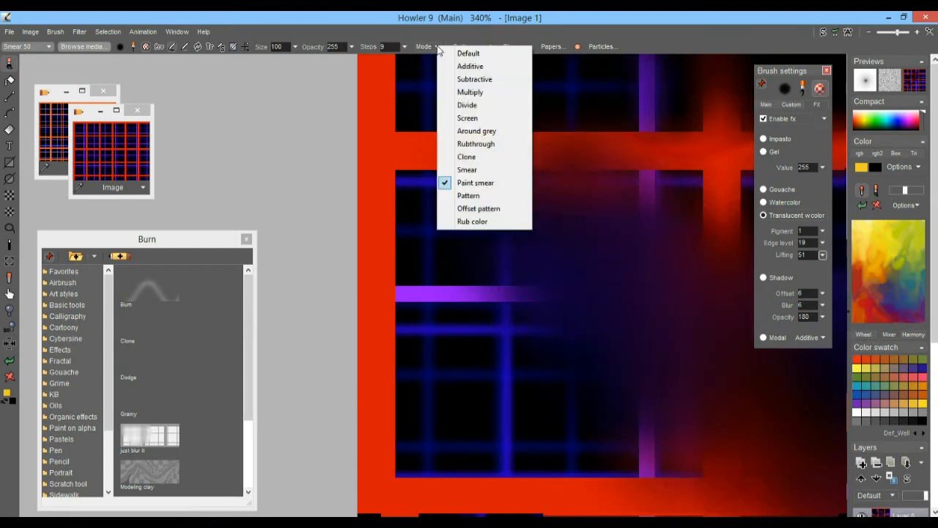
click(471, 66)
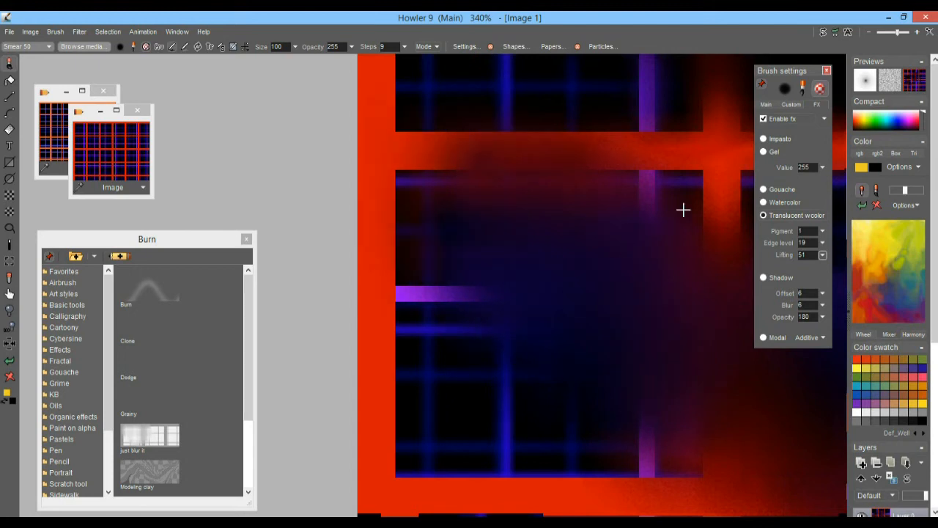
drag(682, 209, 352, 291)
mouse_move(560, 306)
mouse_down()
mouse_move(397, 249)
mouse_move(398, 201)
mouse_move(532, 194)
mouse_up()
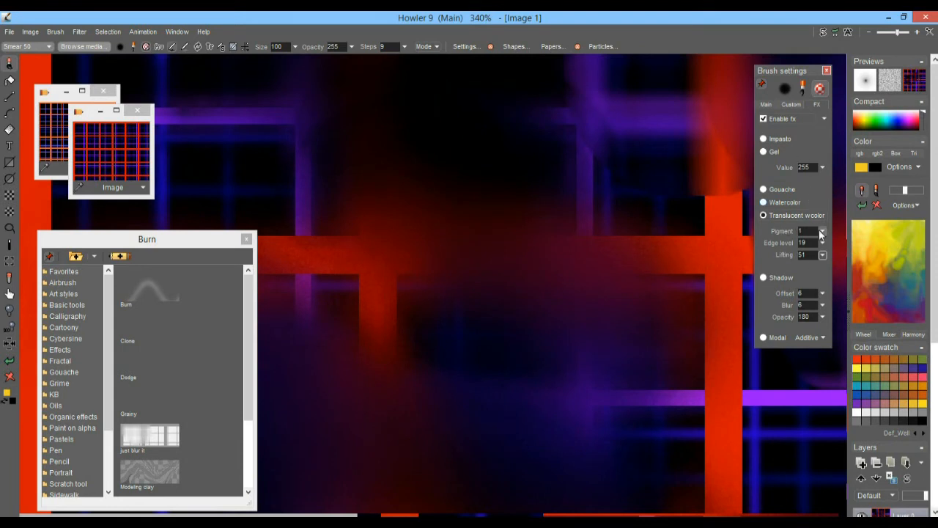
mouse_move(340, 333)
mouse_down()
mouse_move(609, 218)
mouse_move(403, 326)
mouse_up()
drag(631, 410, 285, 234)
mouse_move(557, 307)
mouse_down()
mouse_move(639, 371)
mouse_move(564, 337)
mouse_up()
drag(479, 244, 456, 245)
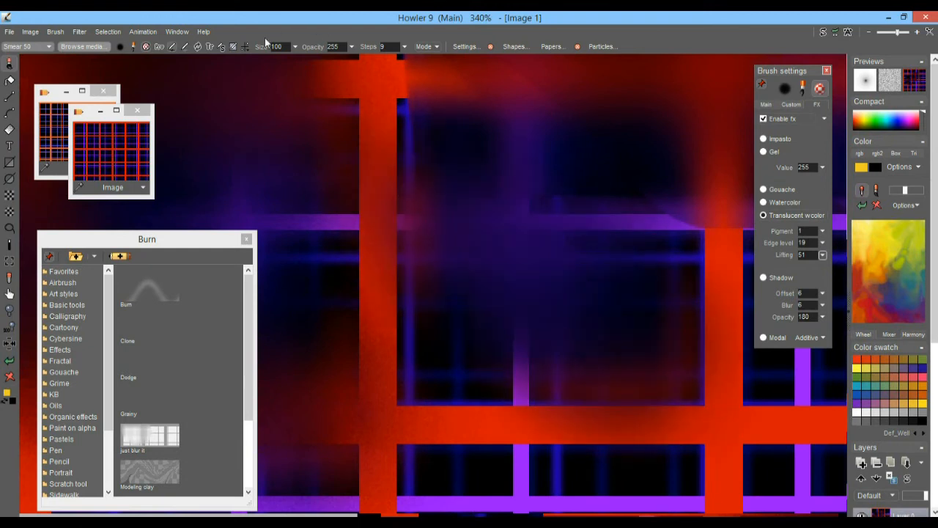
Step: Set the brush size to 55 and blend a narrower diagonal smear across the red horizontal band
click(296, 46)
drag(292, 61, 265, 65)
click(340, 217)
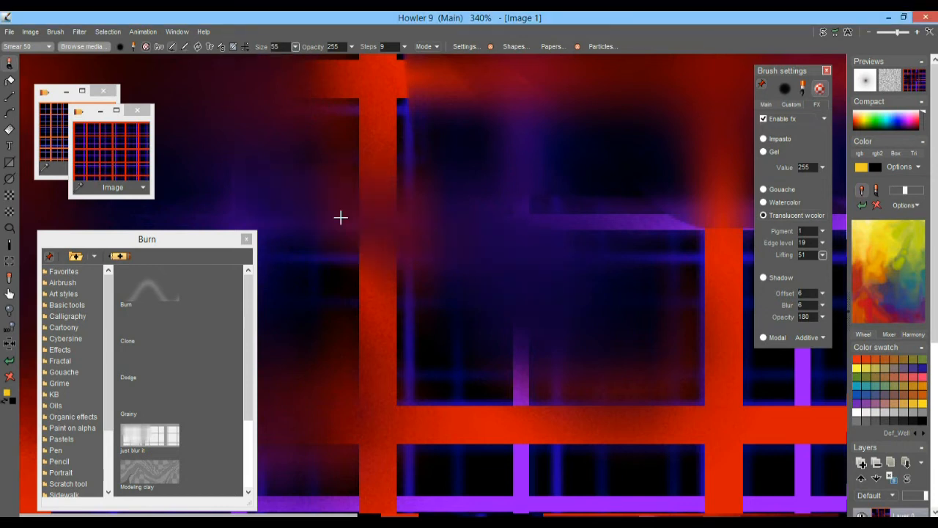
mouse_move(320, 200)
mouse_down()
mouse_move(647, 331)
mouse_move(597, 318)
mouse_move(545, 270)
mouse_move(283, 167)
mouse_up()
drag(626, 390, 435, 243)
drag(564, 266, 561, 306)
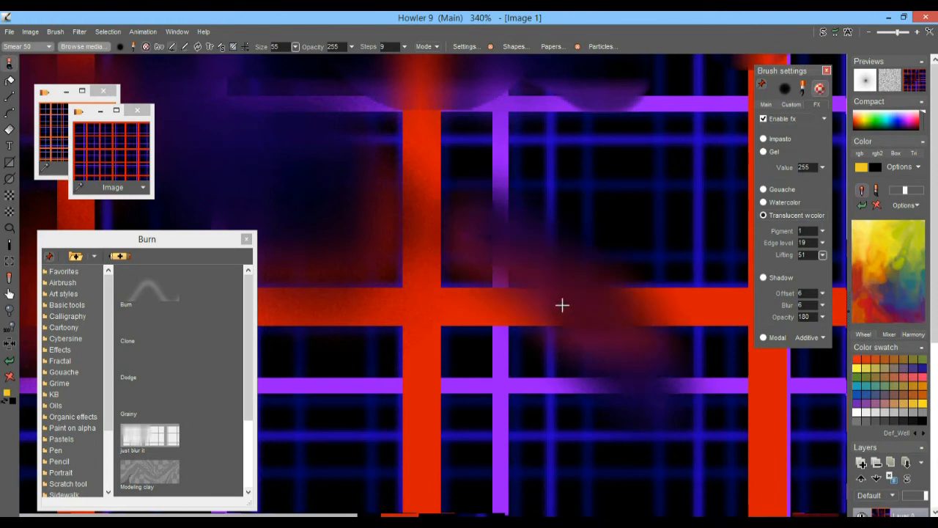
Step: Blend the red band crossing with overlapping soft strokes and extend the smear across the neighboring red vertical band
click(791, 104)
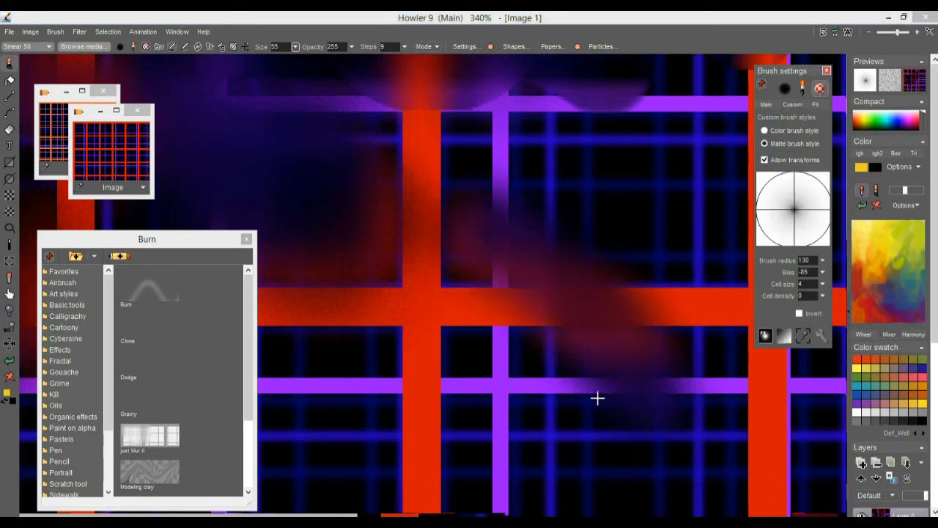
drag(598, 398, 686, 289)
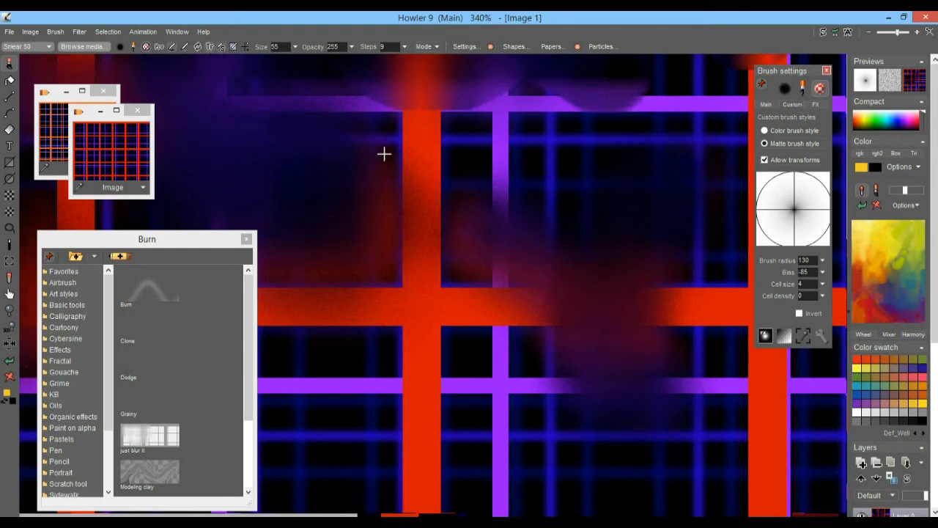
mouse_move(479, 400)
mouse_down()
mouse_move(450, 324)
mouse_move(459, 356)
mouse_move(525, 383)
mouse_up()
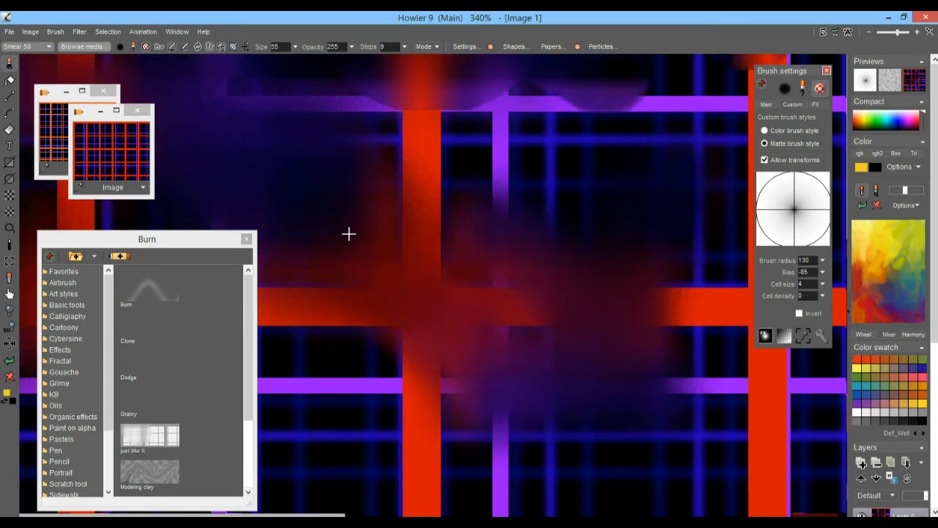
mouse_move(425, 233)
mouse_down()
mouse_move(479, 329)
mouse_move(385, 228)
mouse_up()
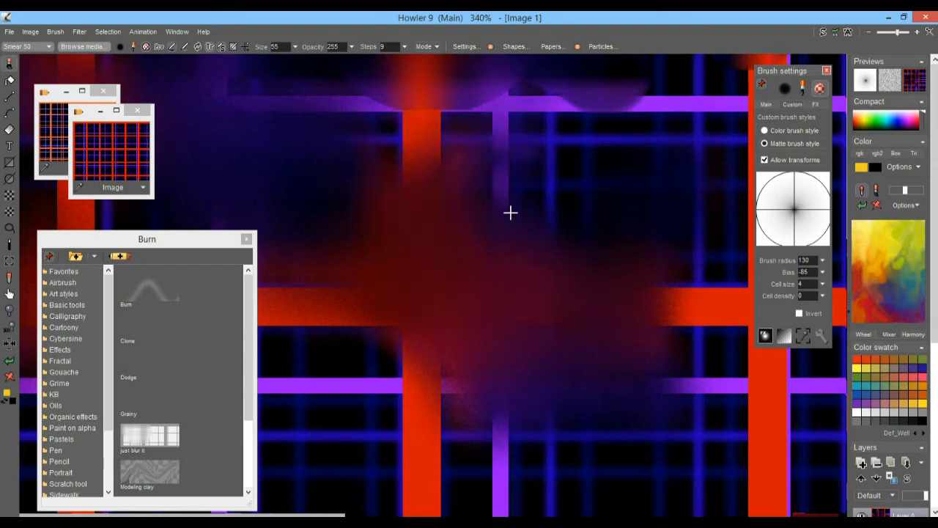
drag(659, 277, 375, 108)
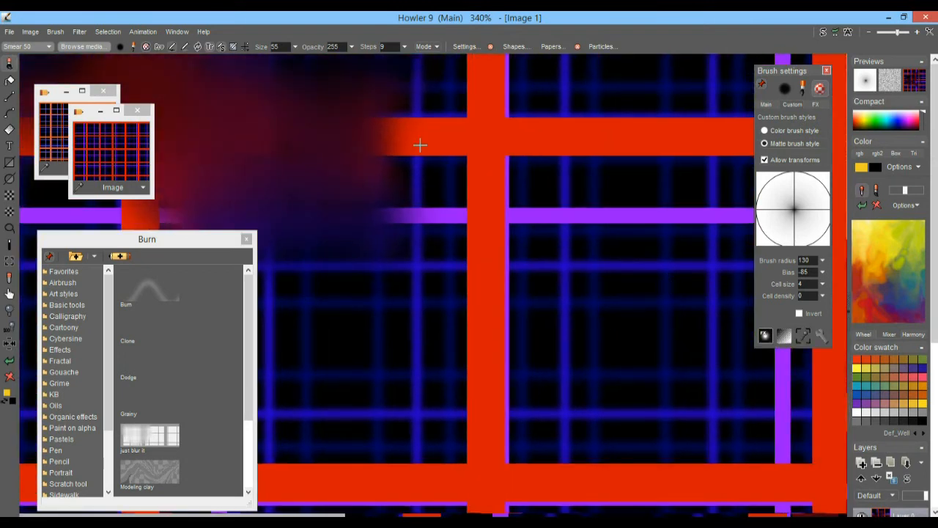
drag(419, 144, 649, 230)
mouse_move(422, 140)
mouse_down()
mouse_move(613, 293)
mouse_move(344, 121)
mouse_up()
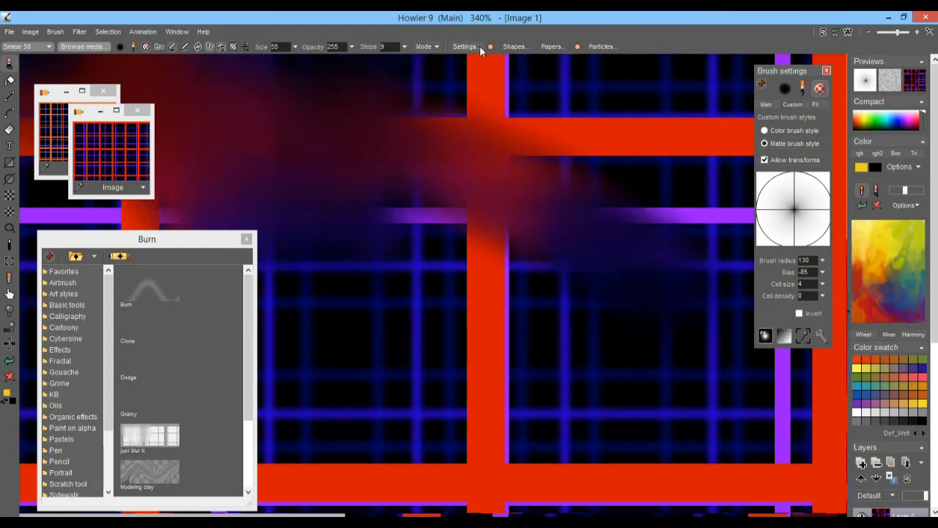
Step: Set the brush bleed to 0 and blend diagonal strokes over clean plaid near the image's lower edge
click(766, 104)
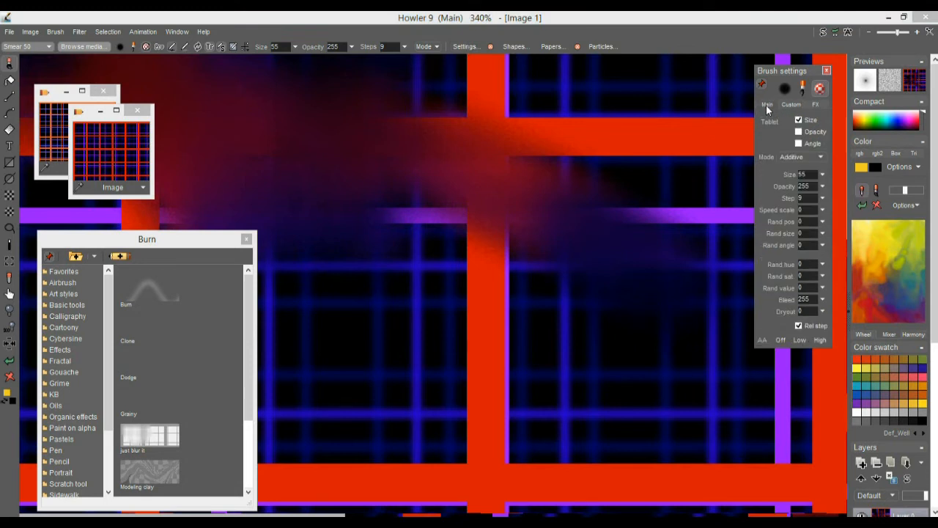
click(822, 299)
drag(809, 320, 752, 329)
mouse_move(715, 456)
mouse_down()
mouse_move(611, 377)
mouse_move(444, 331)
mouse_up()
drag(701, 366, 309, 297)
drag(590, 332, 308, 141)
drag(630, 140, 444, 245)
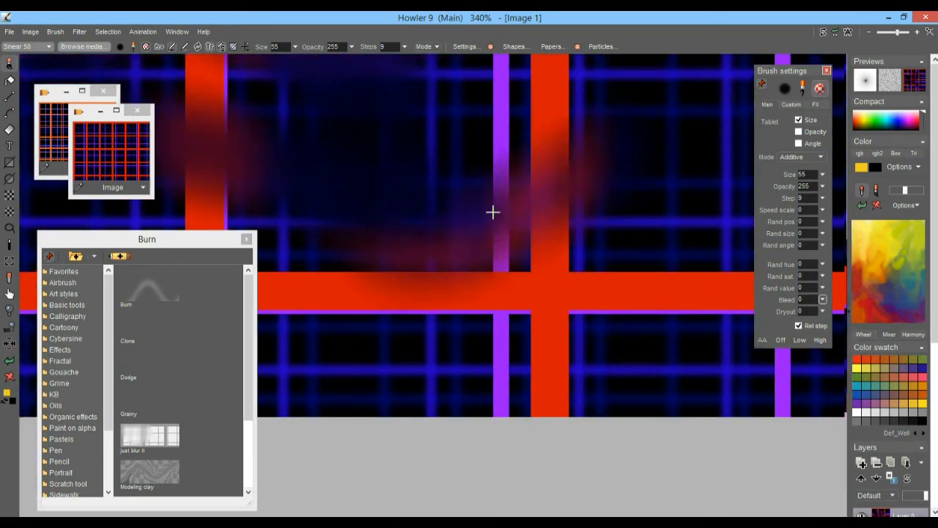
Step: Extend the zero-bleed smear diagonally across the red vertical band and up over the next red horizontal band
drag(492, 212, 455, 241)
drag(659, 121, 389, 257)
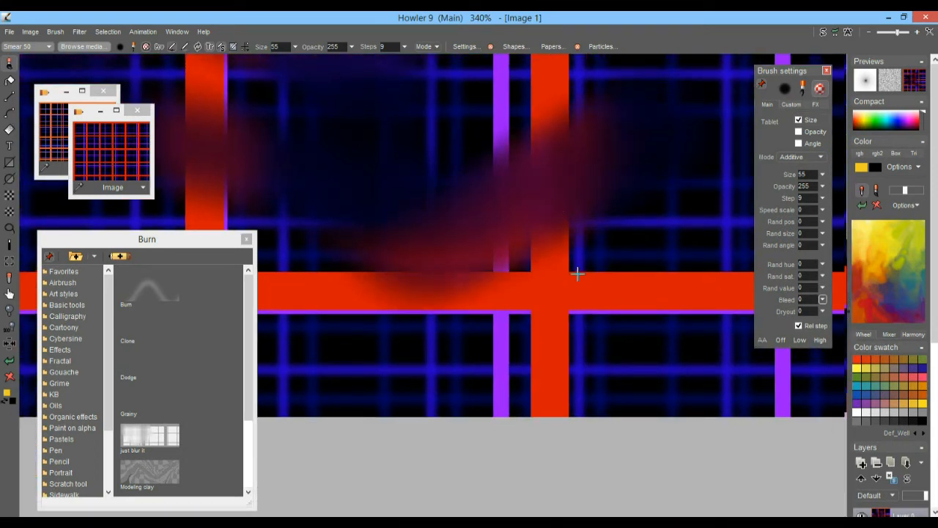
drag(658, 147, 494, 329)
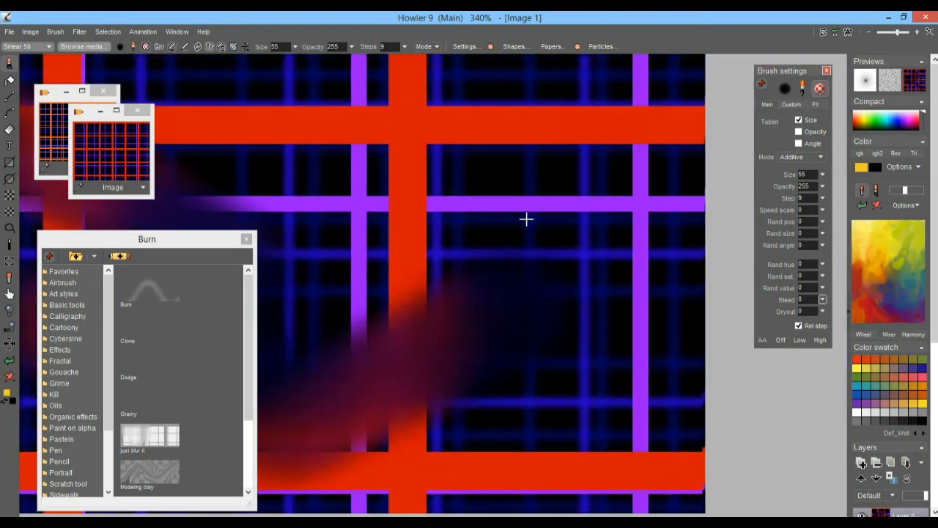
drag(527, 220, 418, 365)
drag(616, 115, 406, 320)
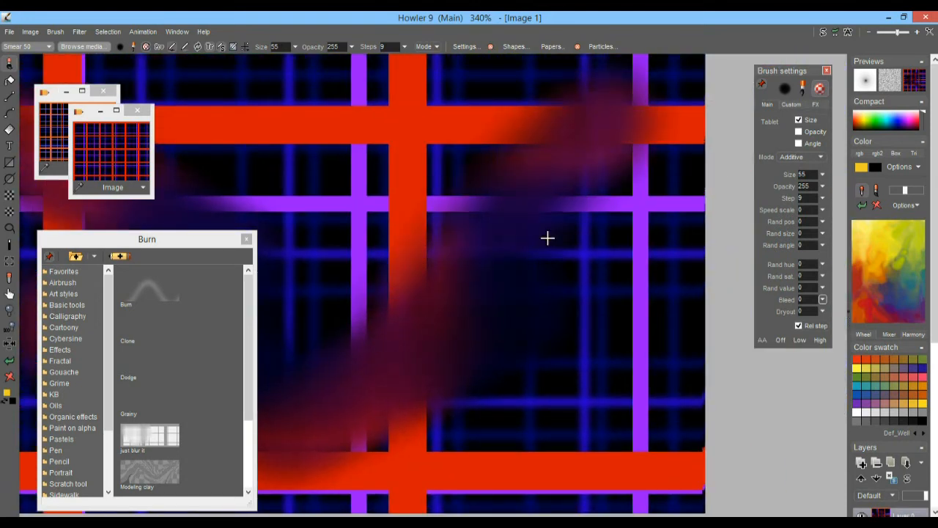
Step: Set the brush bleed to 255 and blend over the crossing of the red horizontal and vertical bands
click(823, 299)
drag(803, 315, 847, 315)
drag(574, 289, 391, 144)
mouse_move(601, 317)
mouse_down()
mouse_move(266, 102)
mouse_move(550, 341)
mouse_up()
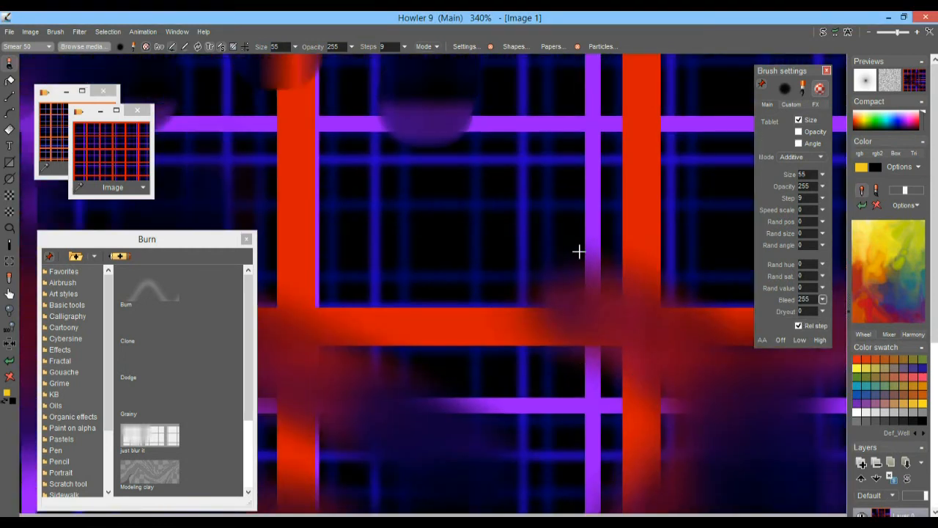
drag(579, 252, 603, 316)
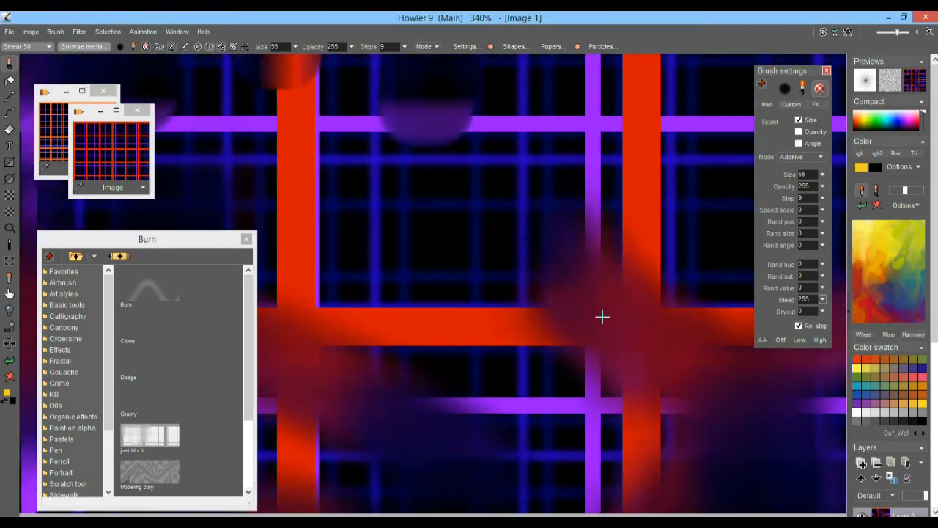
Step: Set the brush steps to 4 and blend across the red band crossing
click(404, 47)
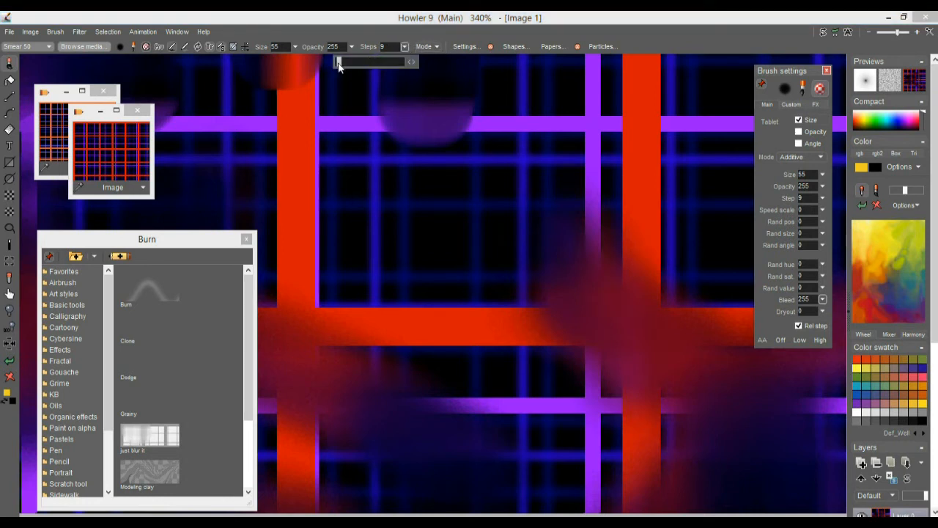
mouse_move(594, 292)
mouse_down()
mouse_move(643, 200)
mouse_move(494, 257)
mouse_move(501, 270)
mouse_move(394, 314)
mouse_up()
drag(644, 329, 519, 319)
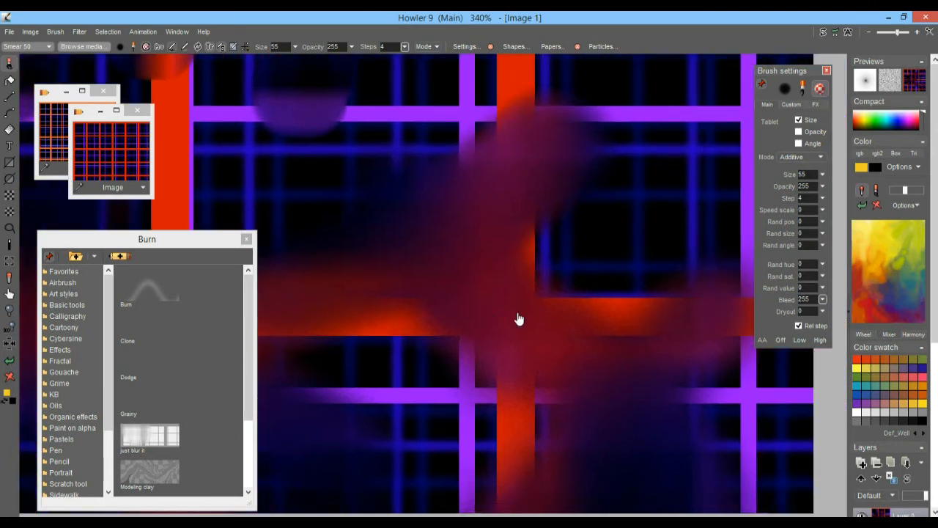
Step: Restore the unsmeared plaid image and blend one wide diagonal smear across the red band crossing
drag(92, 139, 564, 261)
mouse_move(654, 335)
mouse_down()
mouse_move(511, 206)
mouse_move(381, 135)
mouse_up()
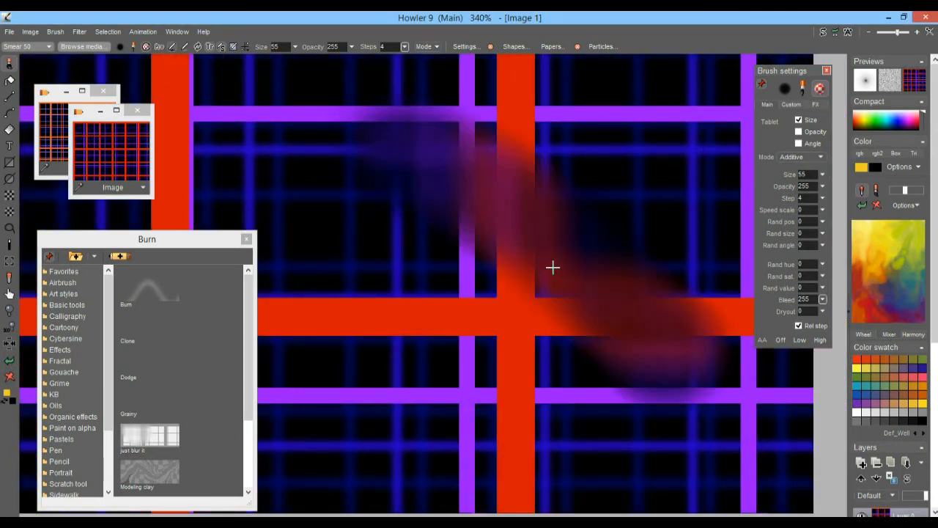
drag(631, 316, 453, 237)
drag(657, 360, 336, 123)
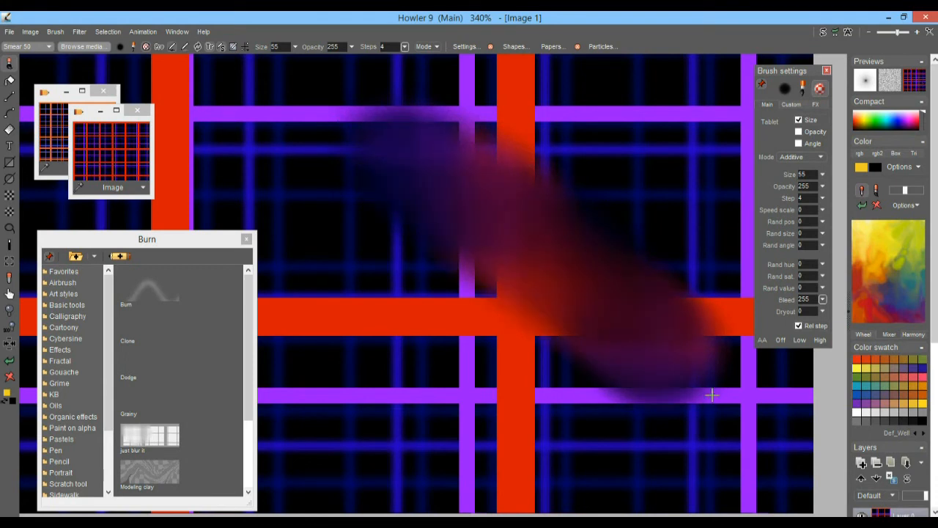
drag(713, 395, 366, 162)
drag(474, 322, 564, 176)
scroll(601, 297, down, 6)
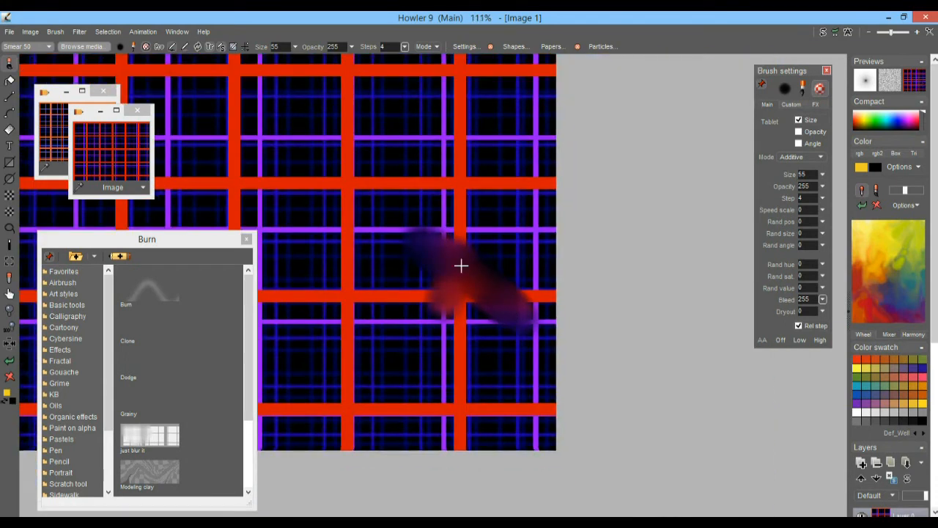
drag(337, 198, 637, 308)
drag(418, 182, 433, 144)
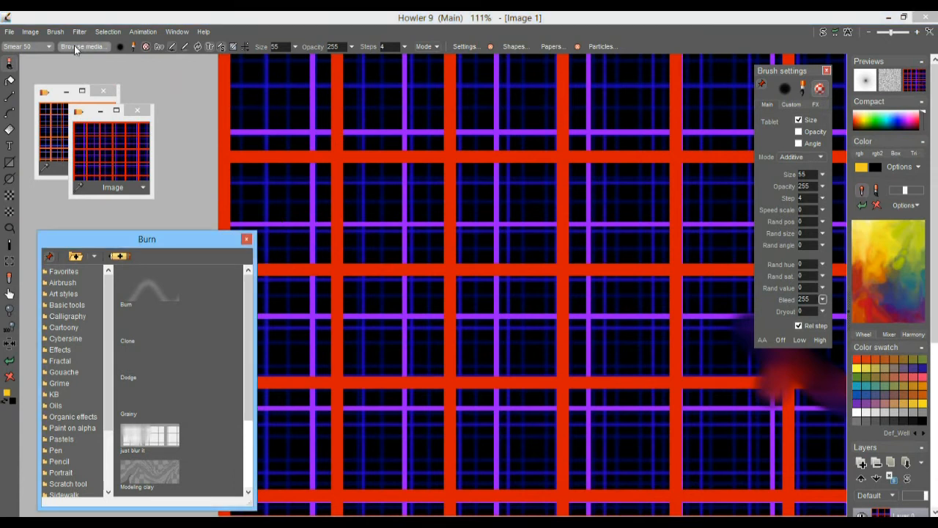
click(180, 229)
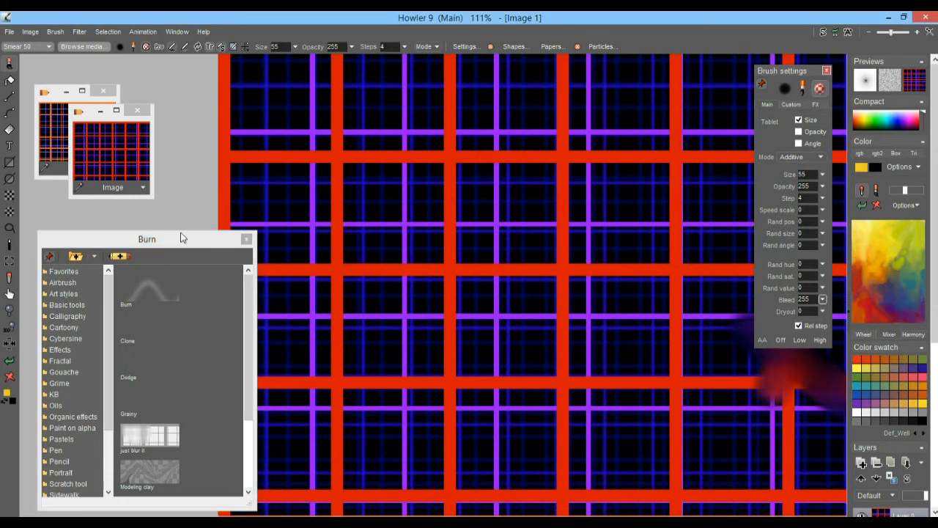
Step: Move and widen the brush media browser to show its presets in several columns, and highlight the Fractal and Effects folders
drag(181, 231, 186, 61)
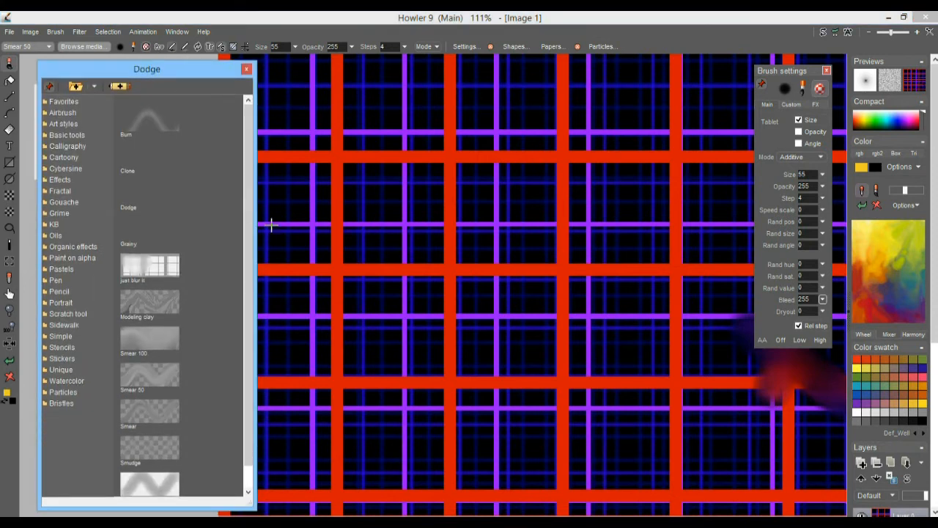
drag(253, 218, 493, 219)
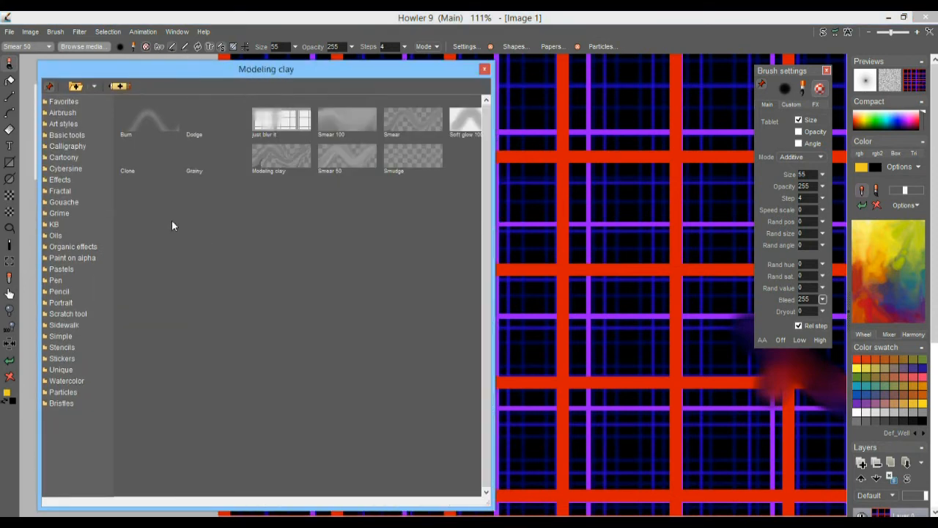
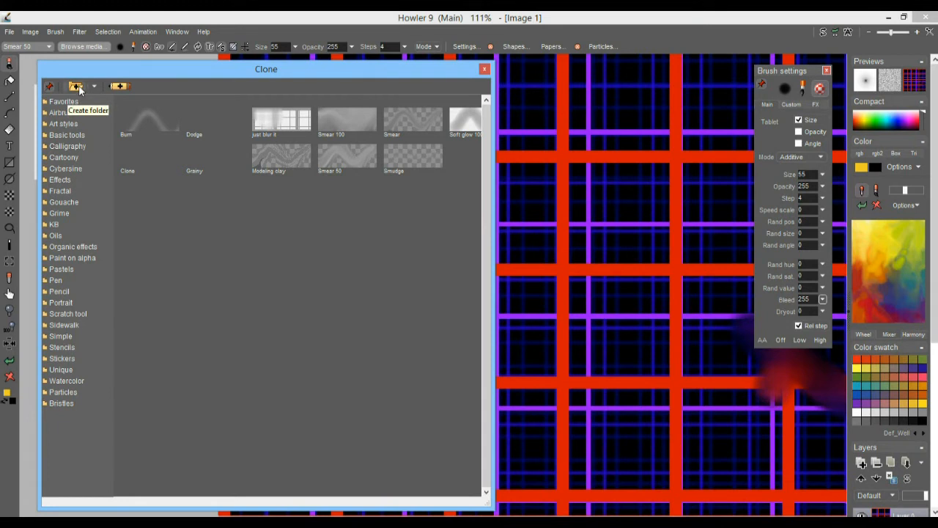
click(62, 190)
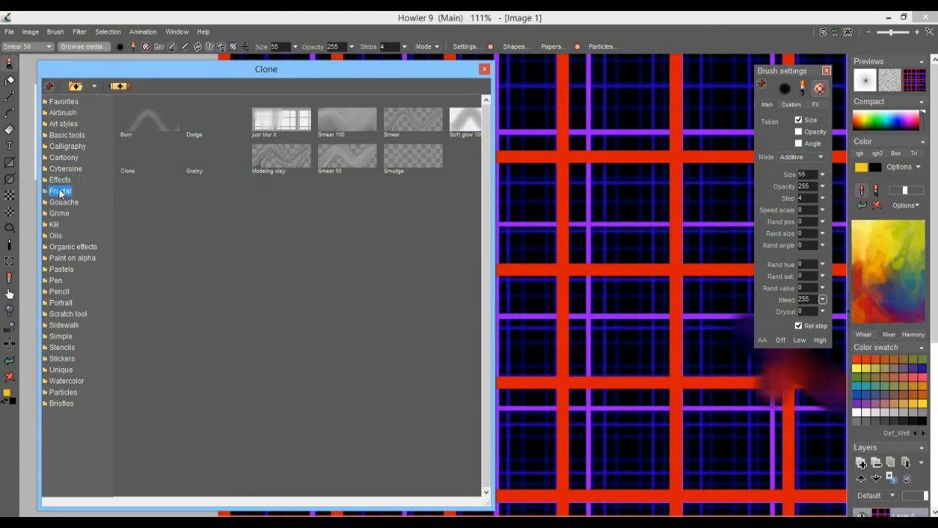
click(65, 181)
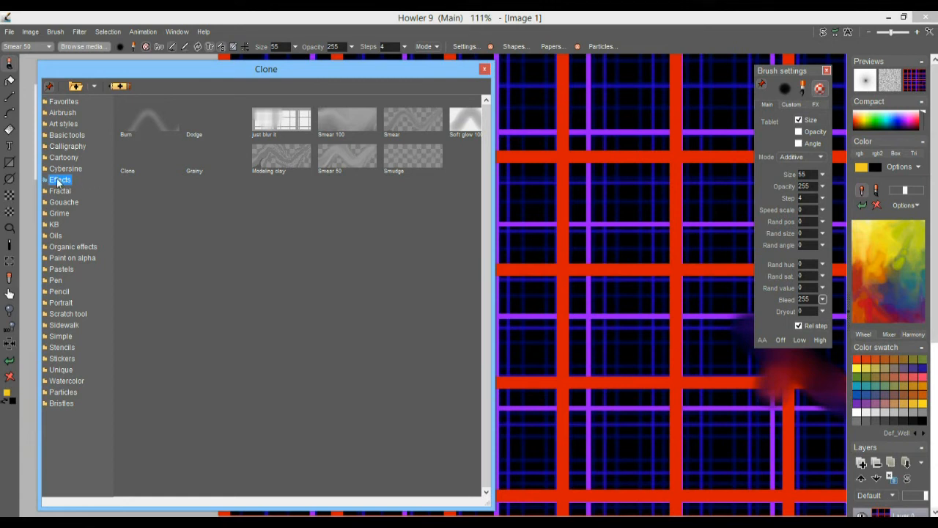
click(59, 182)
click(62, 192)
click(70, 181)
Step: Show the brush's FX settings and blend two diagonal smears from the red vertical band down across the purple lines
click(817, 104)
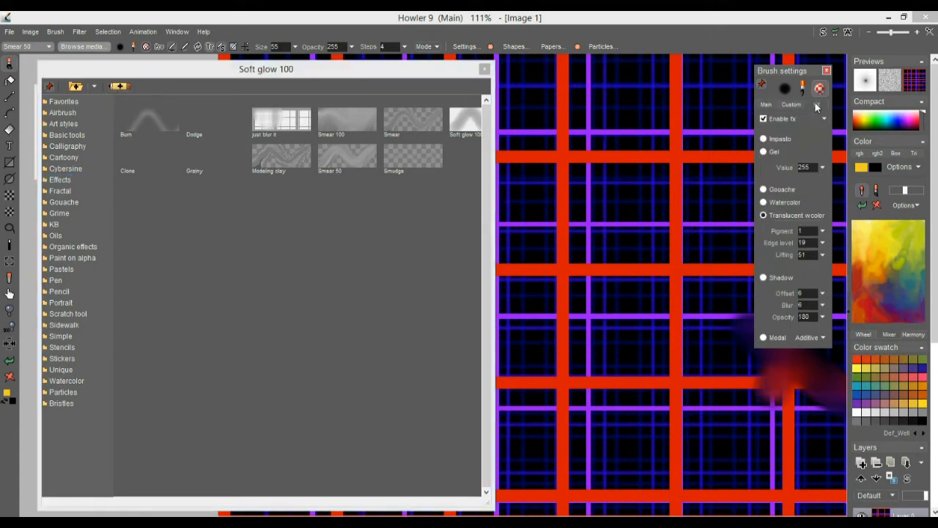
drag(704, 176, 590, 253)
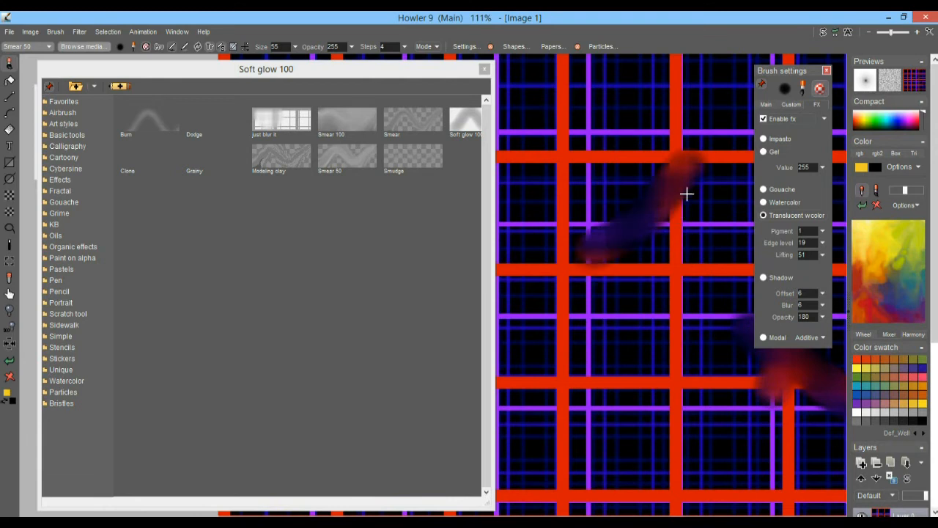
drag(687, 194, 586, 293)
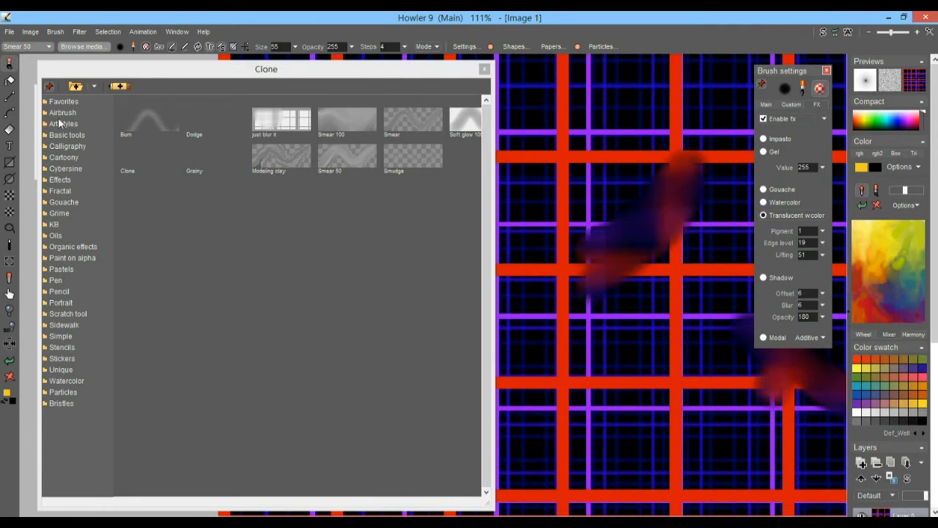
Step: Save the current brush as a new media preset named "just blur it already"
click(119, 87)
drag(392, 163, 228, 241)
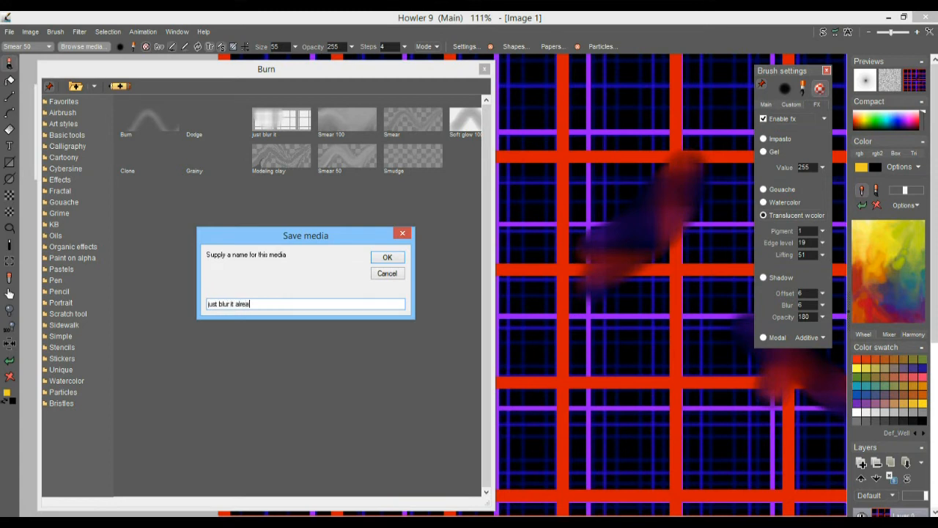
click(378, 258)
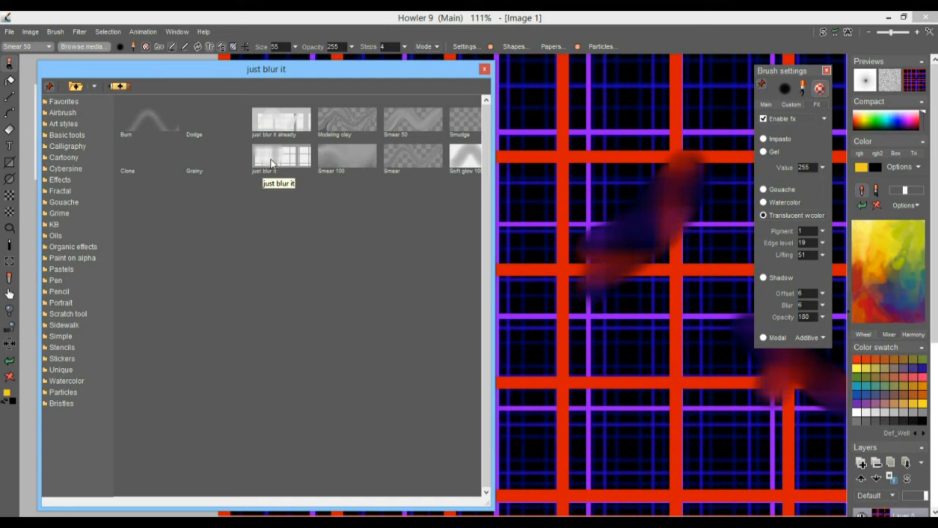
Step: Load the "just blur it" preset and blur down a red vertical band beside the earlier smears
click(270, 159)
mouse_move(557, 121)
mouse_down()
mouse_move(562, 256)
mouse_move(579, 314)
mouse_up()
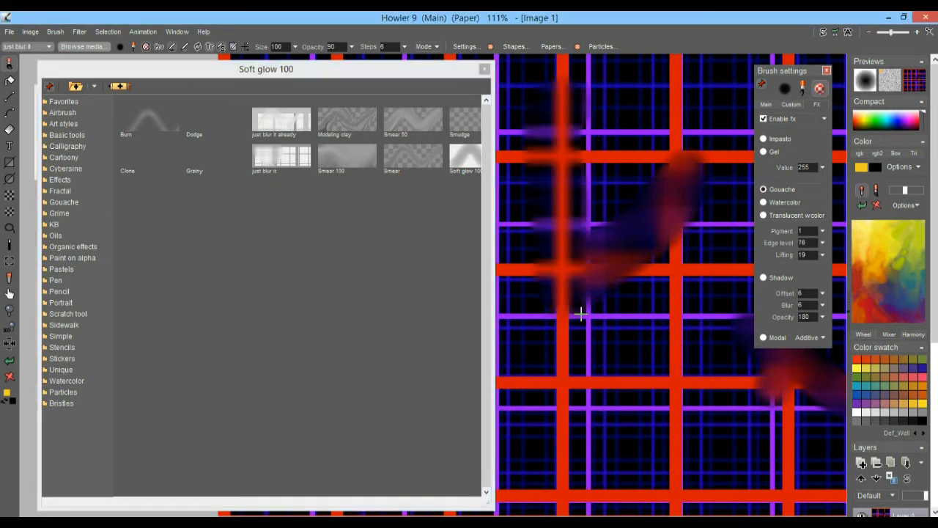
Step: Load the "just blur it already" preset and blend down the next red vertical band and diagonally across the neighbouring squares
click(269, 121)
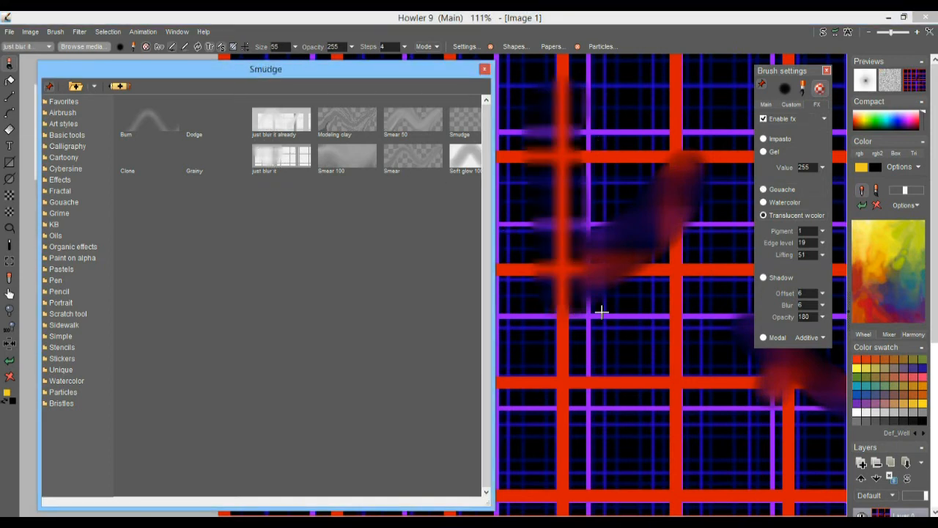
drag(687, 227, 677, 398)
mouse_move(699, 274)
mouse_down()
mouse_move(665, 314)
mouse_move(689, 266)
mouse_up()
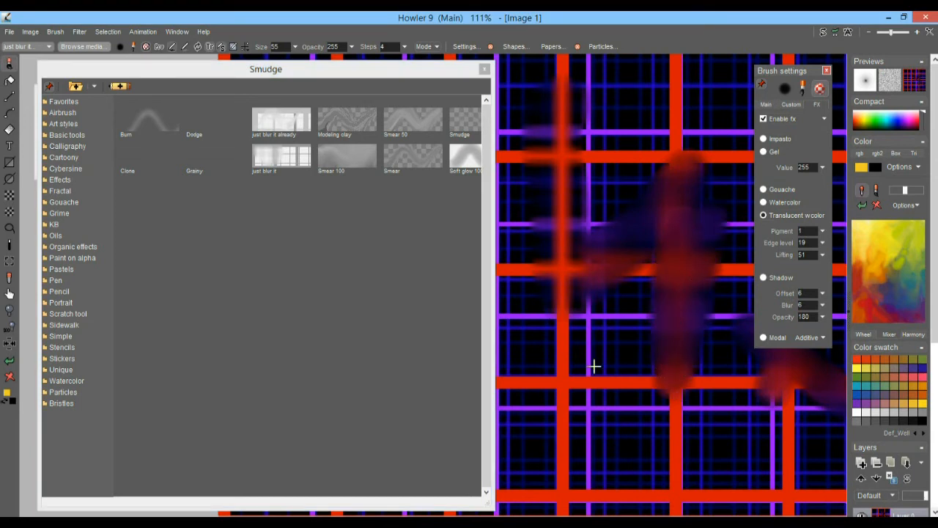
mouse_move(672, 293)
mouse_down()
mouse_move(608, 432)
mouse_move(667, 316)
mouse_move(572, 423)
mouse_move(671, 290)
mouse_move(579, 429)
mouse_move(677, 285)
mouse_move(561, 423)
mouse_up()
mouse_move(647, 303)
mouse_down()
mouse_move(648, 264)
mouse_move(647, 313)
mouse_up()
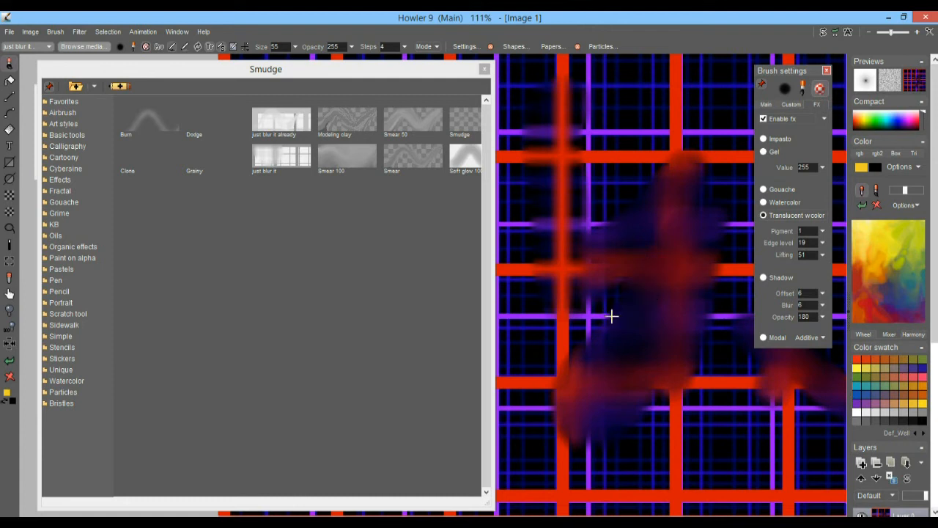
Step: Narrow and reposition the media browser, and restore the unsmeared plaid image with the whole picture in view
drag(493, 277, 217, 275)
drag(151, 68, 142, 221)
click(122, 154)
drag(530, 267, 548, 287)
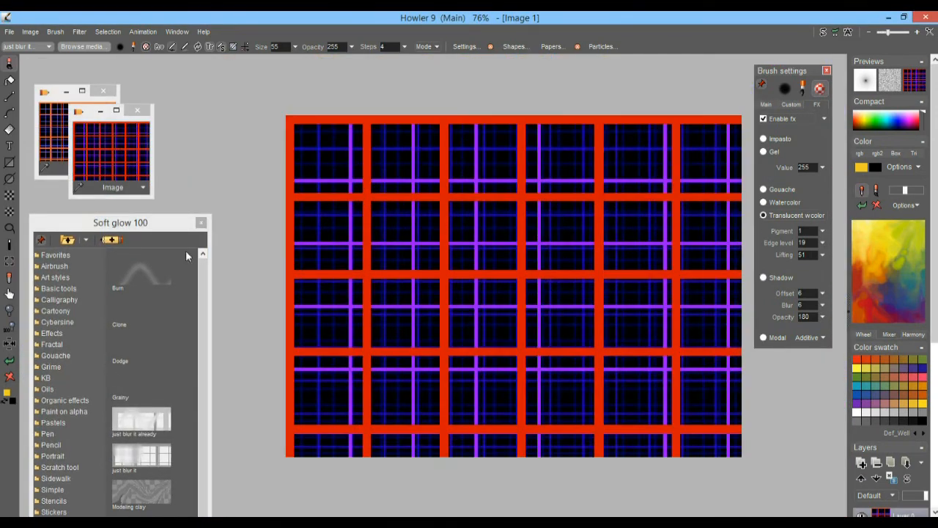
drag(139, 228, 144, 90)
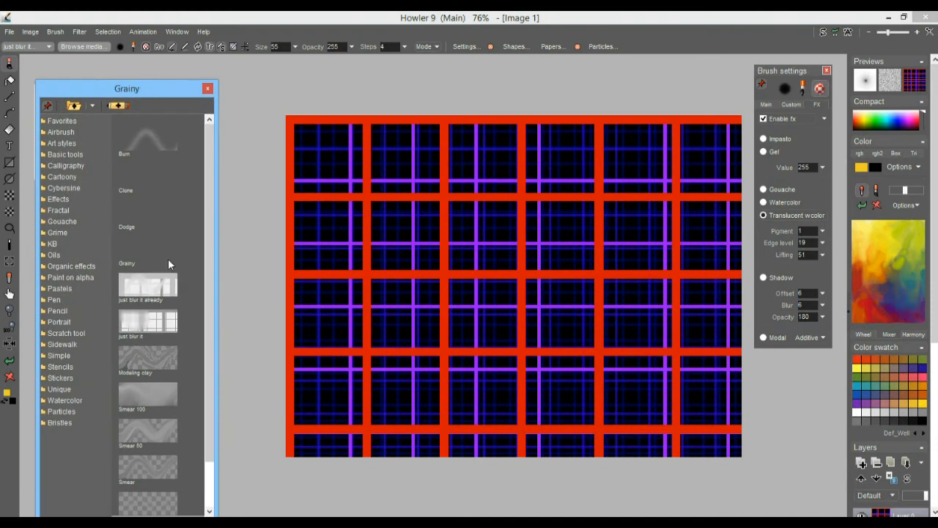
Step: Blur down the second red vertical band with "just blur it" and the third one with "just blur it already"
click(147, 320)
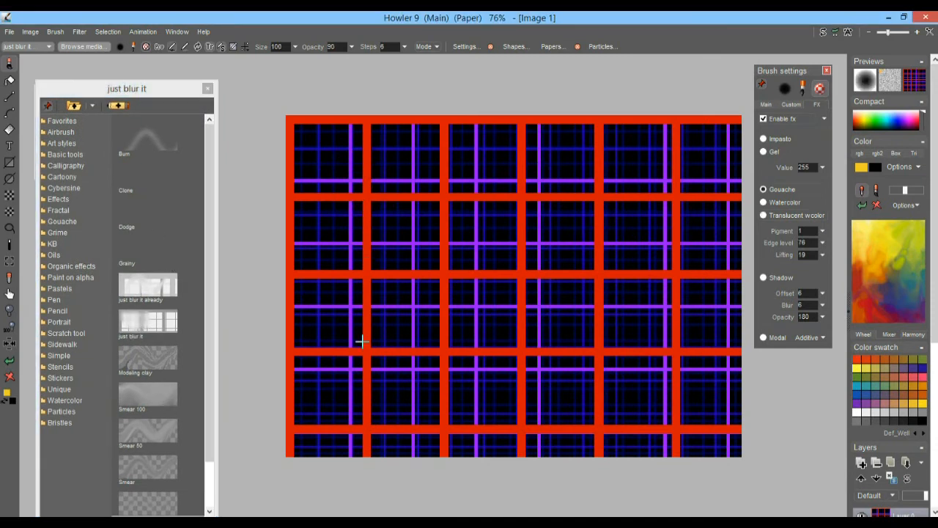
drag(363, 160, 369, 419)
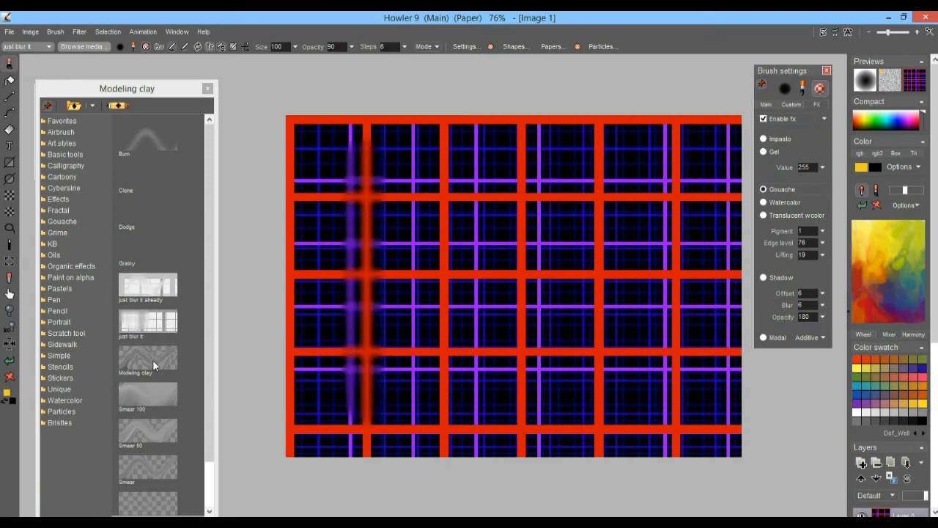
click(150, 291)
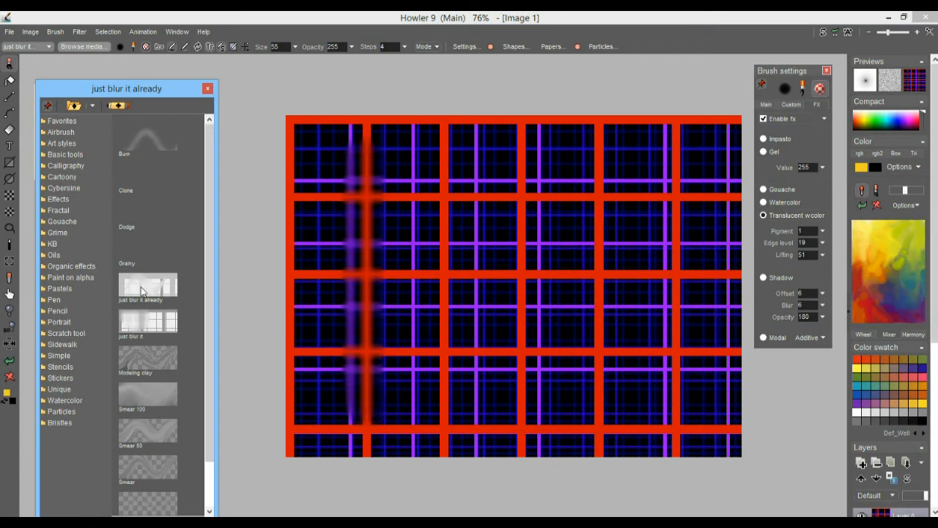
drag(447, 149, 447, 407)
Step: Blend a wide round area with "just blur it already" around the third vertical band's crossing with the middle horizontal band
scroll(450, 266, up, 5)
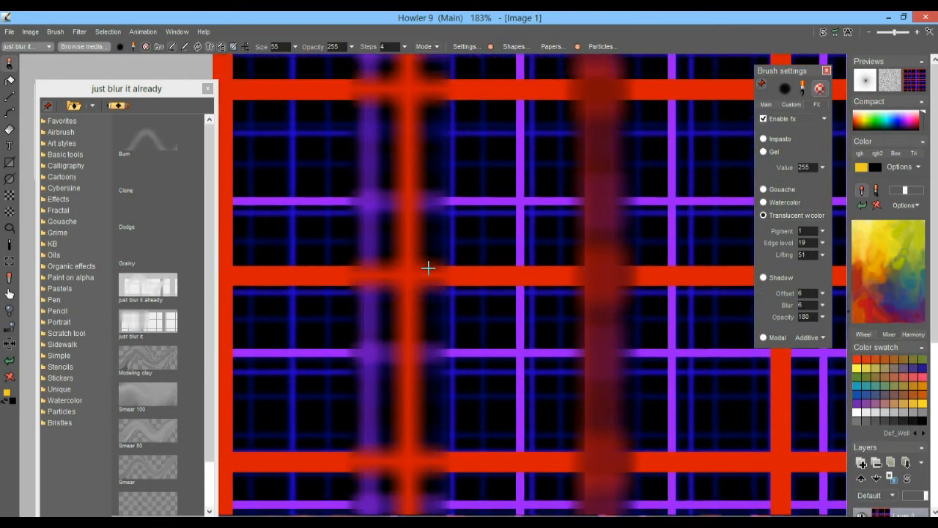
click(610, 271)
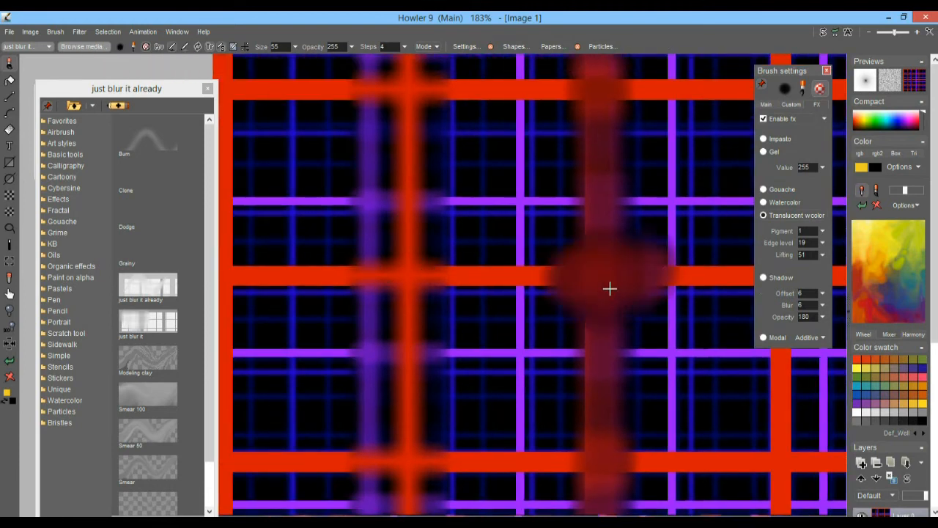
click(630, 257)
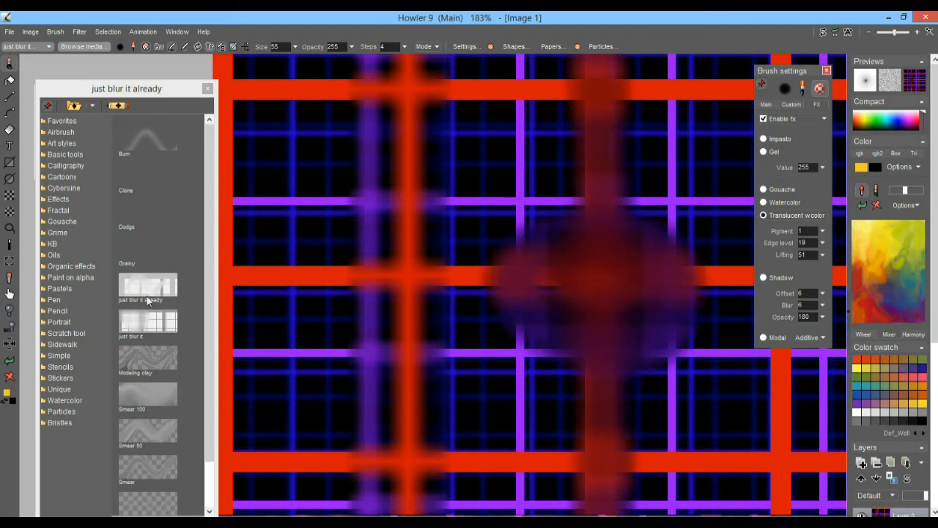
Step: Load "just blur it" and blend around the second vertical band's crossing with the middle horizontal band
click(148, 321)
drag(377, 286, 444, 259)
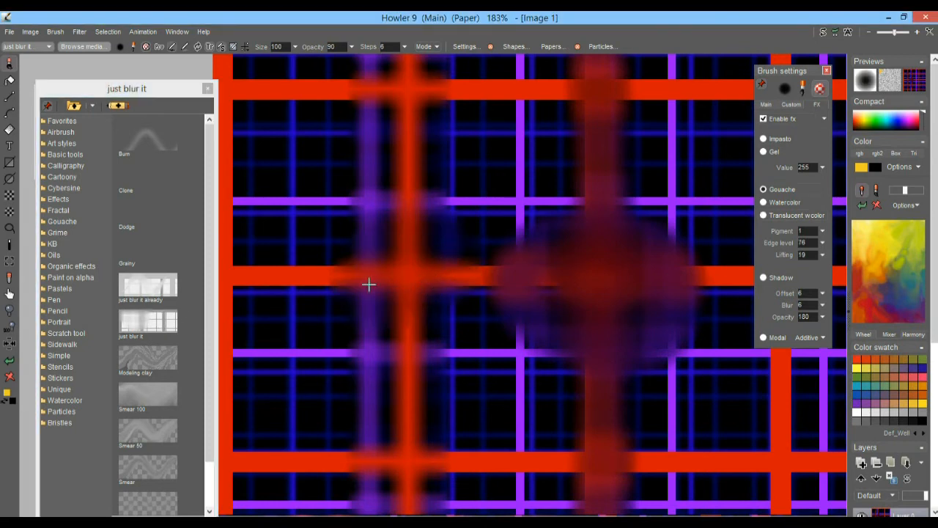
scroll(608, 314, down, 3)
scroll(549, 331, up, 1)
drag(447, 244, 440, 218)
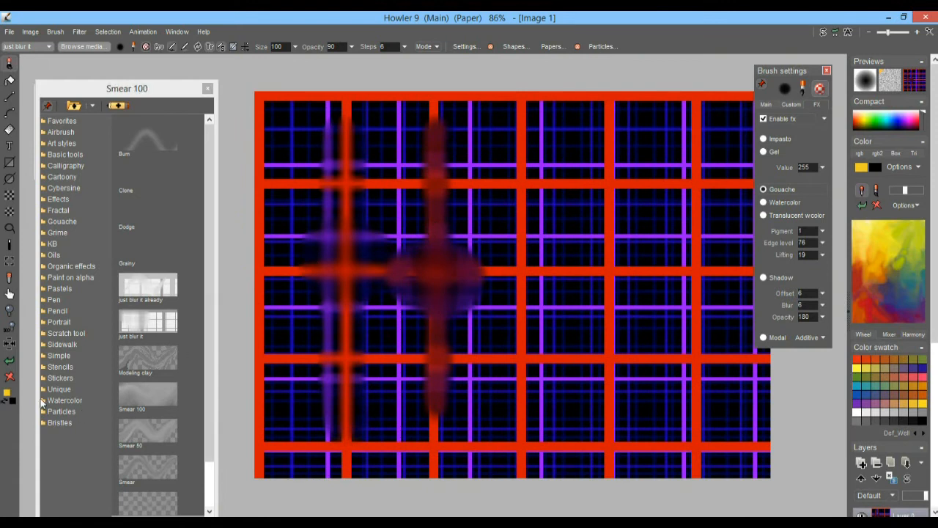
Step: Restore the unsmeared plaid image and draw one large and three narrow filled yellow rectangles over it
mouse_move(86, 81)
mouse_down()
mouse_move(86, 292)
mouse_move(123, 294)
mouse_move(126, 203)
mouse_up()
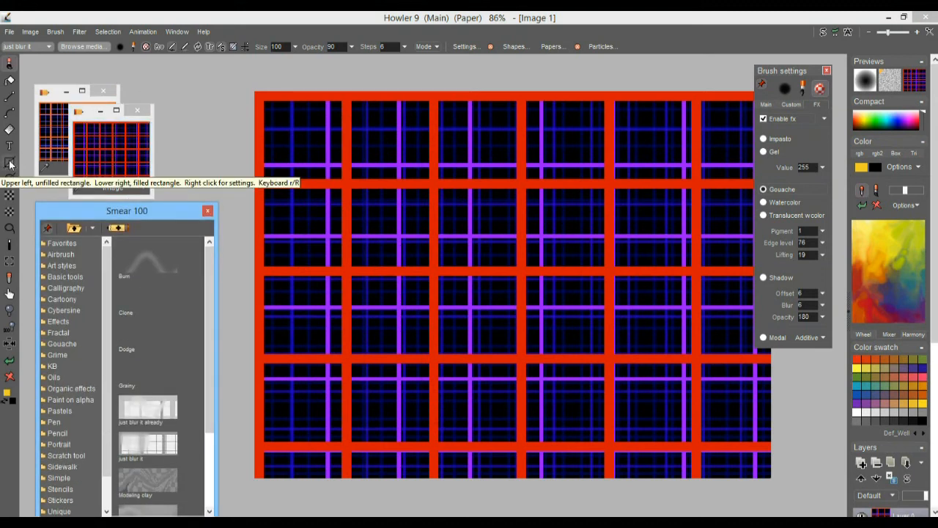
click(10, 164)
drag(376, 148, 513, 269)
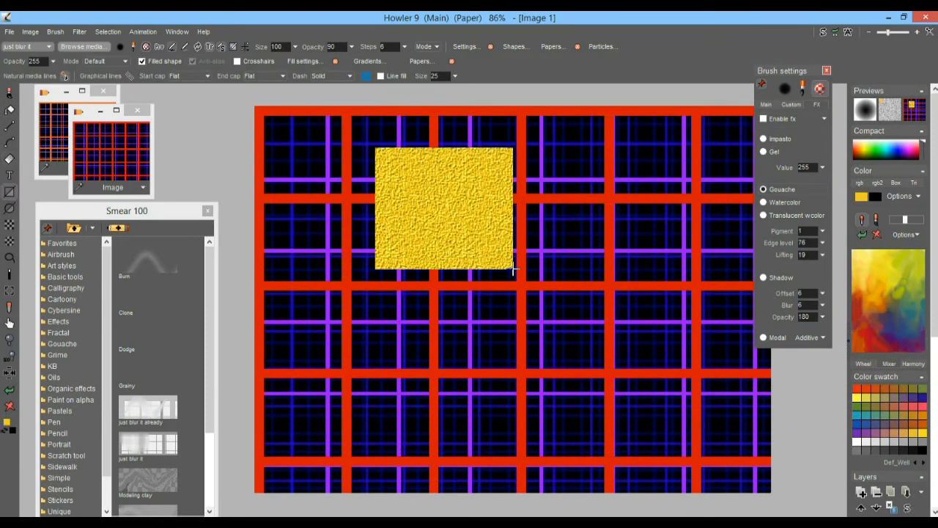
drag(471, 369, 664, 370)
drag(670, 317, 654, 240)
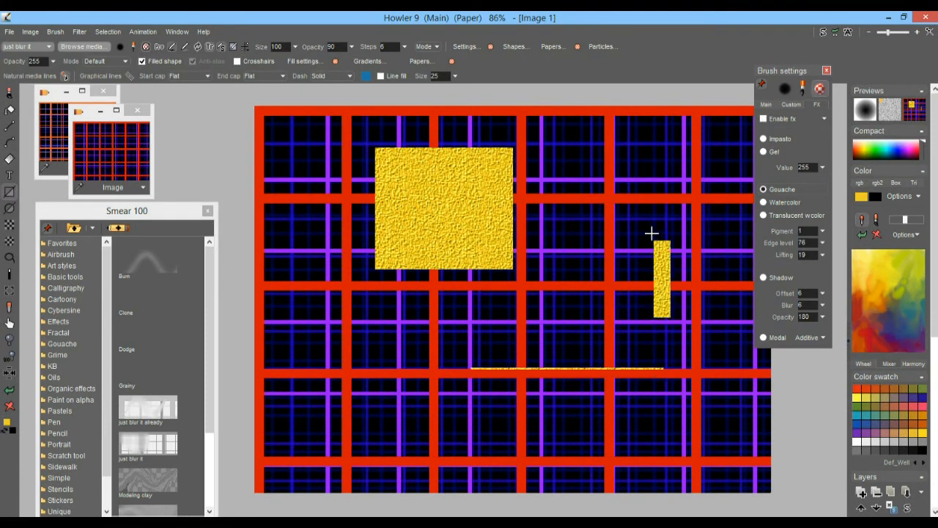
drag(588, 259, 574, 192)
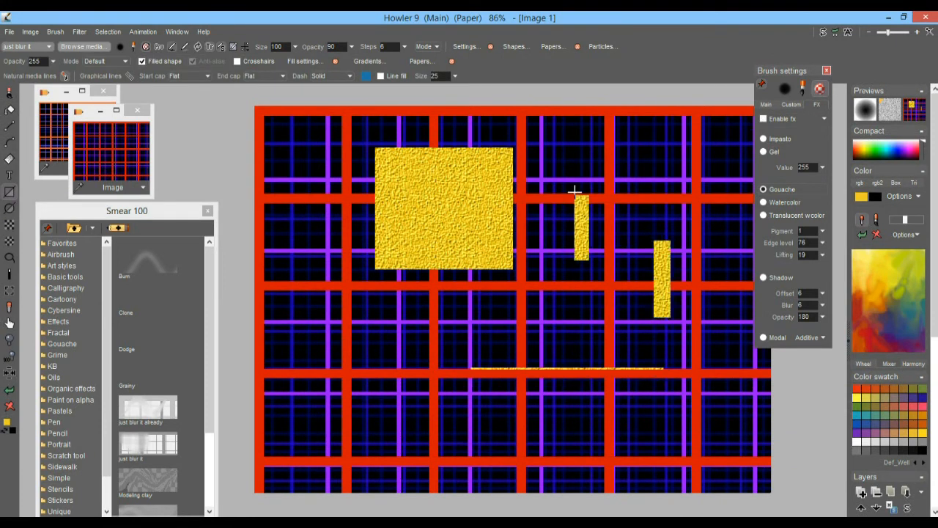
Step: Draw two large overlapping unfilled rectangles with the "just blur it" brush across the filled shapes and red bands
click(8, 189)
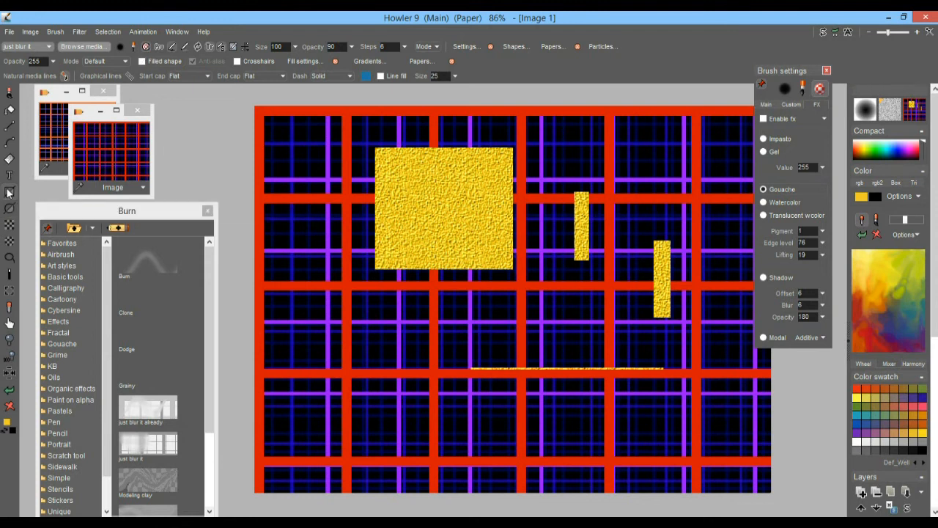
mouse_move(329, 197)
mouse_down()
mouse_move(403, 283)
mouse_move(554, 396)
mouse_move(704, 393)
mouse_move(501, 274)
mouse_move(486, 438)
mouse_move(671, 461)
mouse_up()
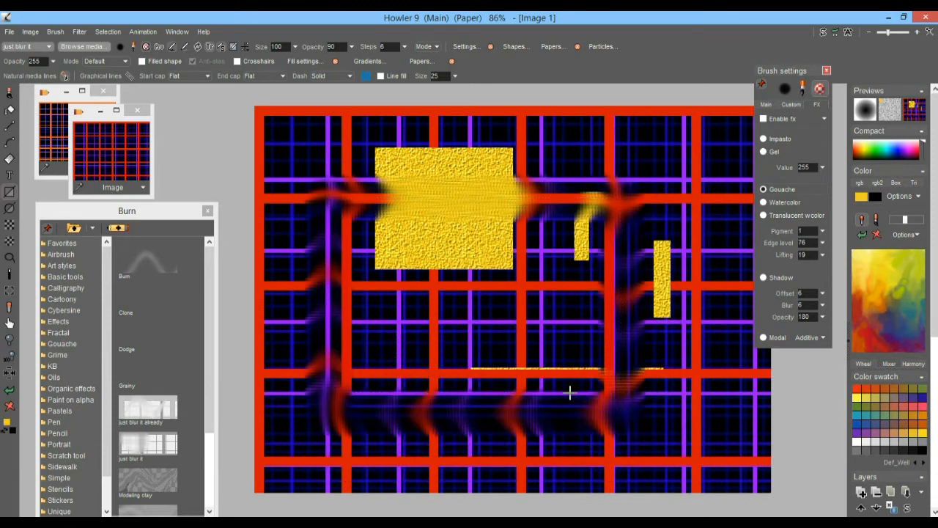
drag(436, 135, 677, 321)
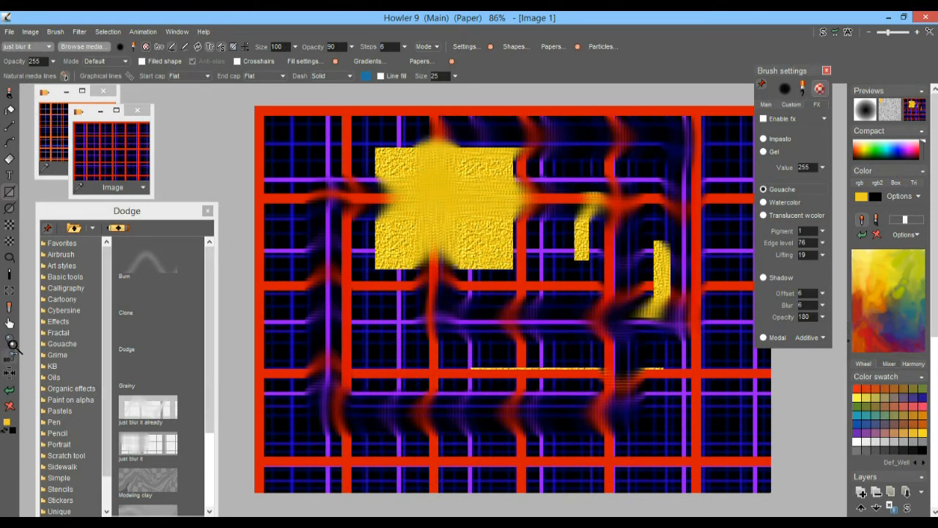
Step: Restore the unsmeared plaid image and draw two large overlapping filled yellow ellipses across its upper part
click(118, 147)
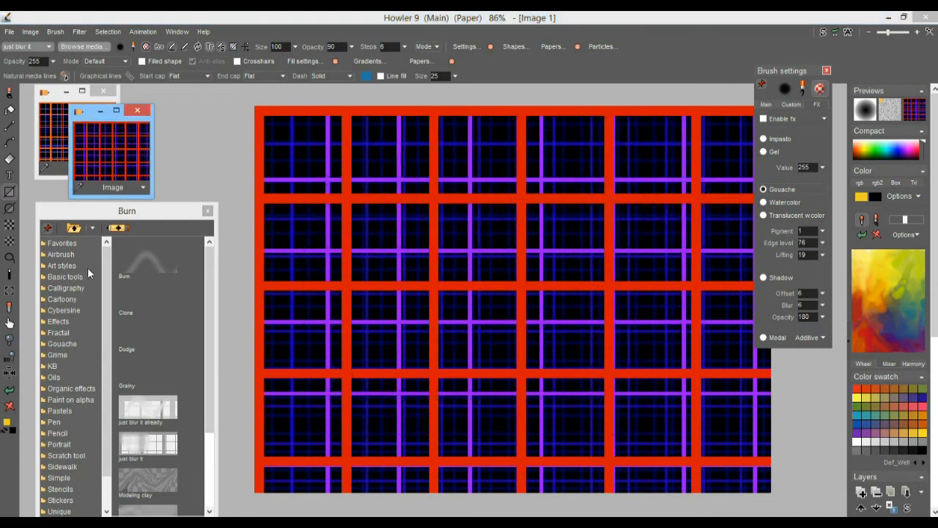
click(9, 209)
drag(354, 168, 447, 233)
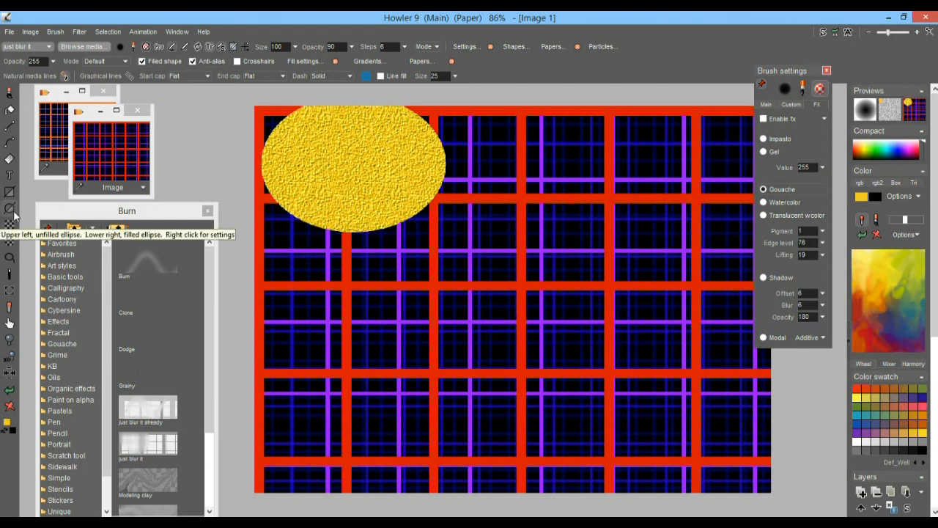
drag(499, 213, 588, 292)
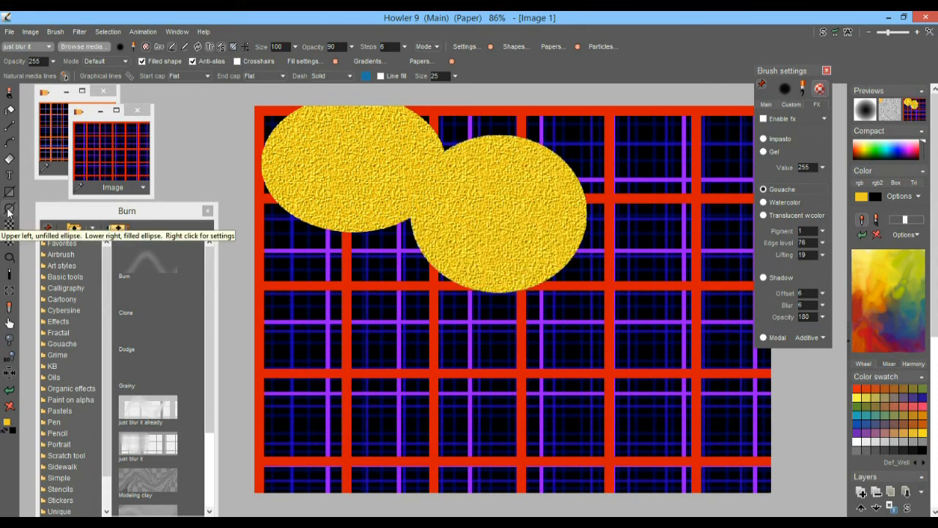
Step: Draw a large unfilled ellipse with the "just blur it" brush over the two filled ellipses and the plaid
mouse_move(416, 205)
mouse_down()
mouse_move(444, 266)
mouse_move(593, 323)
mouse_up()
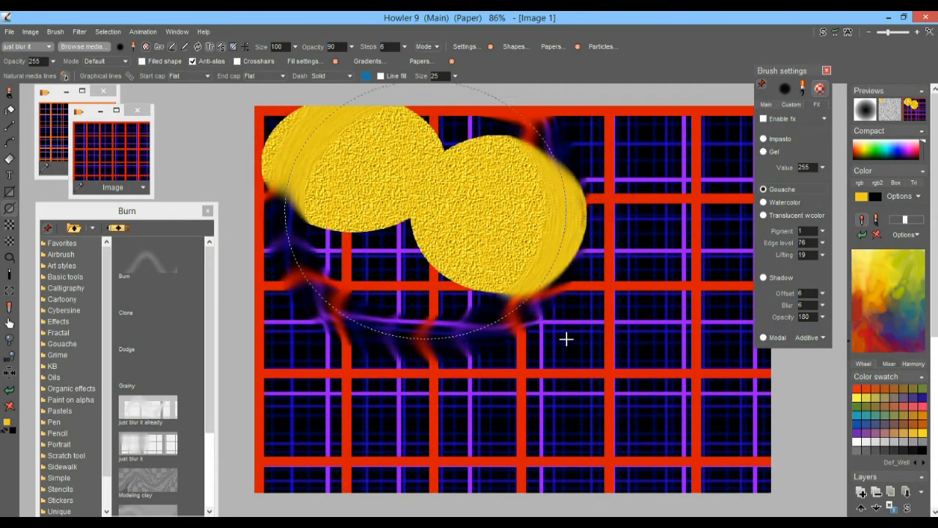
Step: Draw several large unfilled ellipses with the "just blur it" brush around the whole plaid and across the filled yellow ellipses
drag(636, 410, 748, 315)
mouse_move(455, 247)
mouse_down()
mouse_move(511, 289)
mouse_move(530, 320)
mouse_up()
drag(668, 247, 743, 320)
mouse_move(417, 438)
mouse_down()
mouse_move(511, 325)
mouse_move(528, 337)
mouse_up()
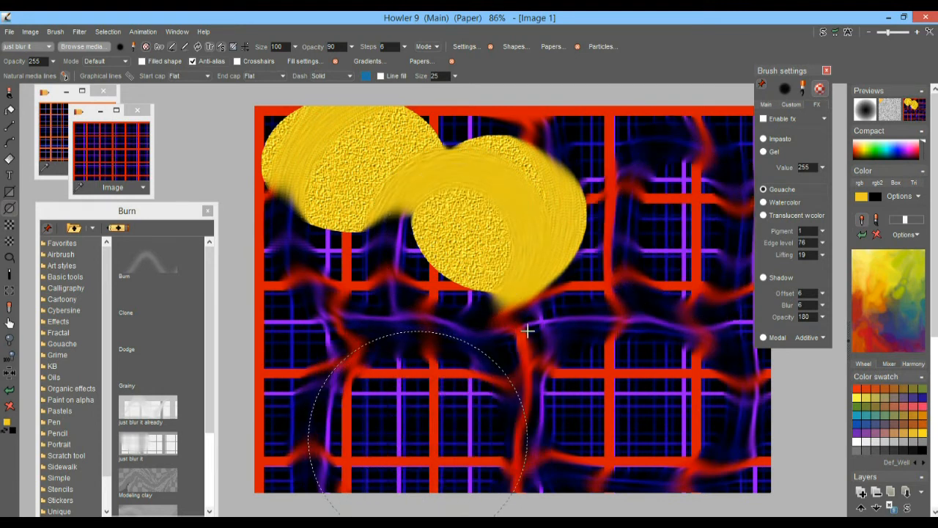
drag(542, 254, 635, 315)
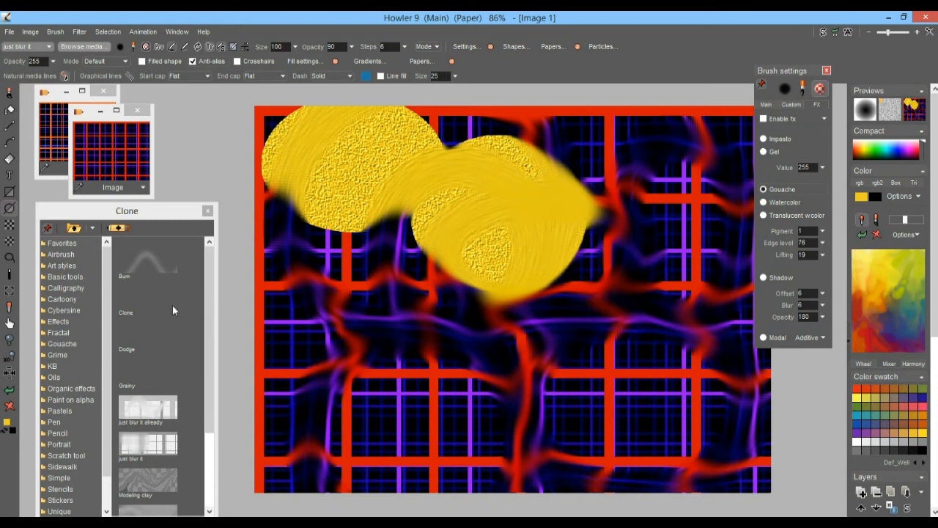
Step: Draw several long diagonal straight lines with the "just blur it" brush across the lower and right parts of the smeared plaid
click(11, 129)
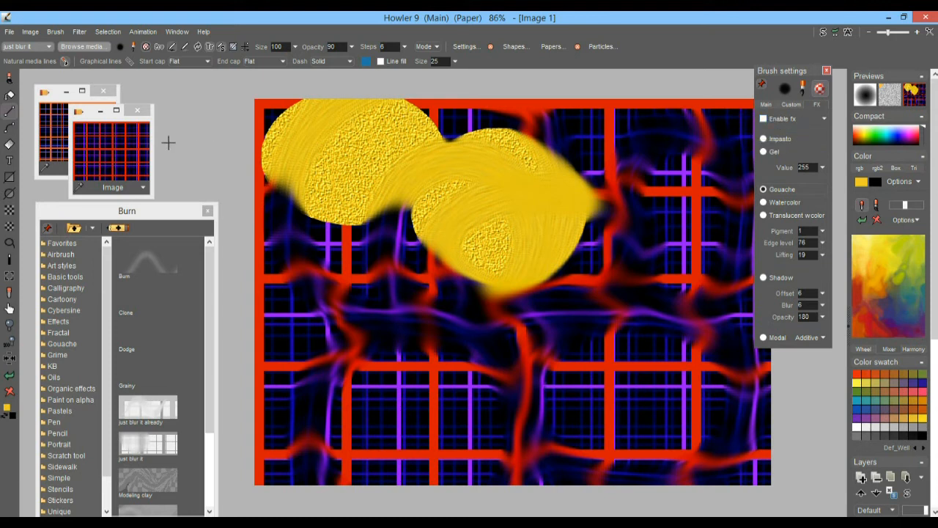
mouse_move(486, 326)
mouse_down()
mouse_move(661, 157)
mouse_move(708, 360)
mouse_move(742, 454)
mouse_up()
mouse_move(530, 239)
mouse_down()
mouse_move(623, 242)
mouse_move(723, 371)
mouse_move(733, 413)
mouse_up()
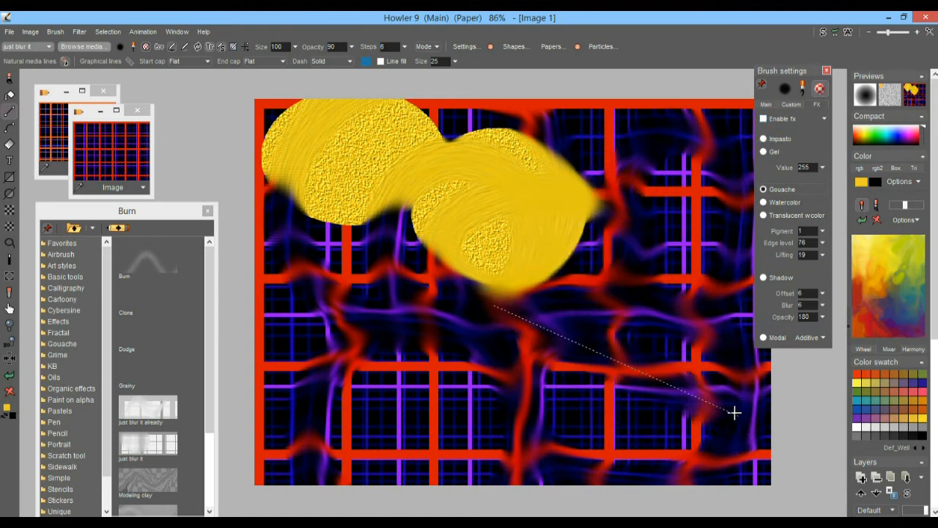
drag(449, 414, 657, 151)
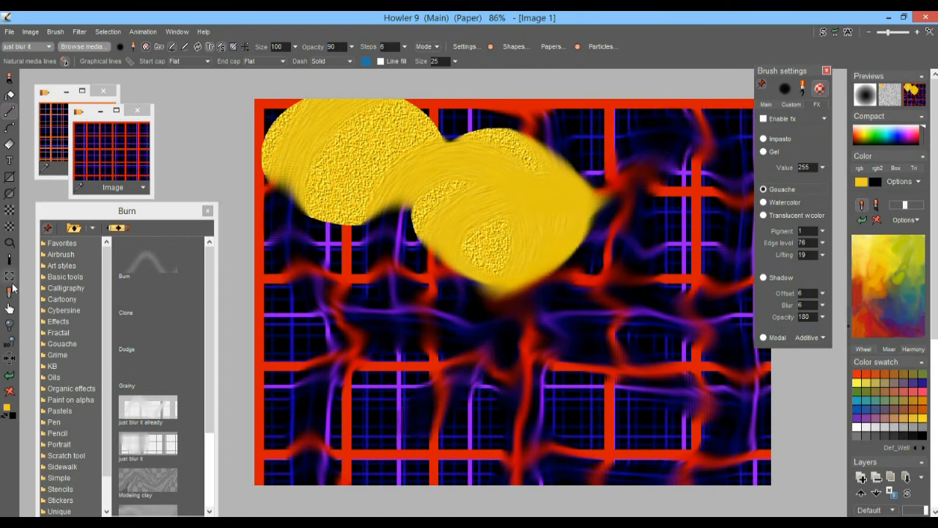
Step: Restore the unsmeared plaid image, enable the Gouache brush effect, and draw long crossing diagonal lines over it
click(10, 357)
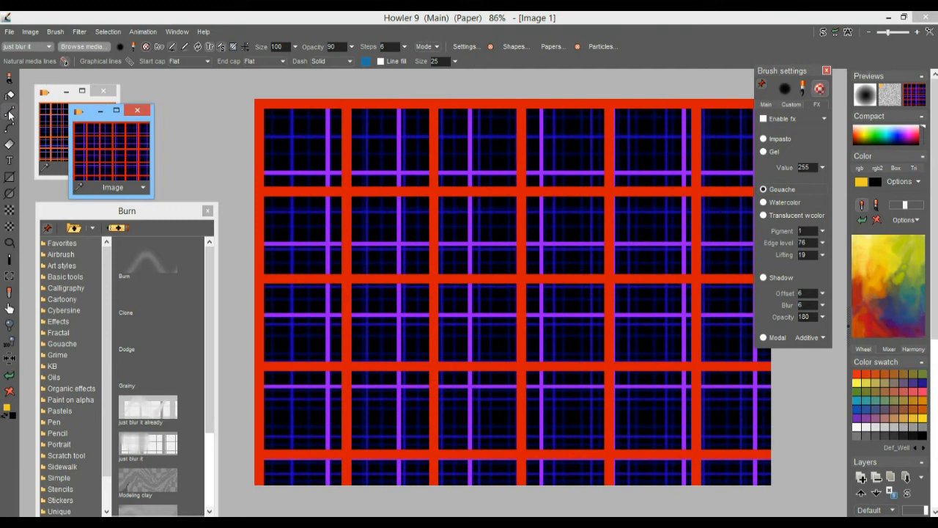
click(10, 115)
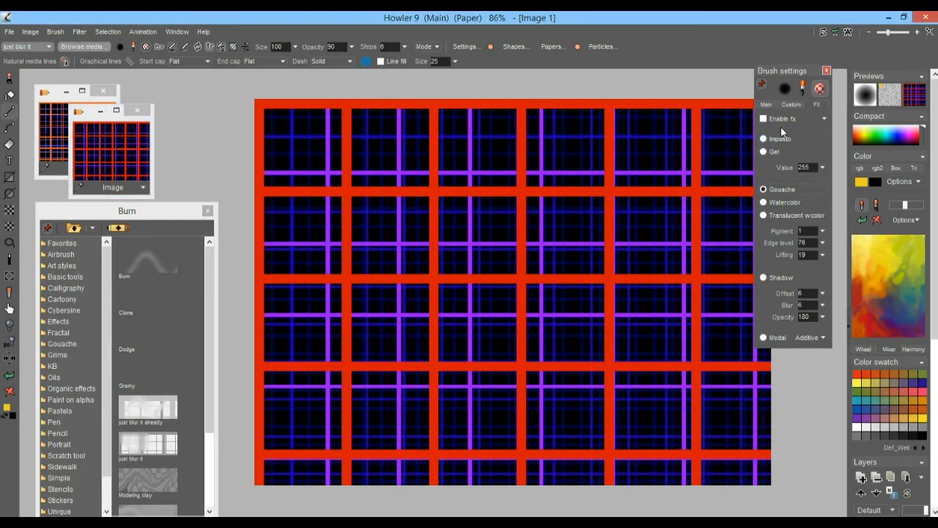
mouse_move(356, 419)
mouse_down()
mouse_move(660, 151)
mouse_move(697, 203)
mouse_move(424, 144)
mouse_move(702, 136)
mouse_up()
drag(713, 428, 353, 173)
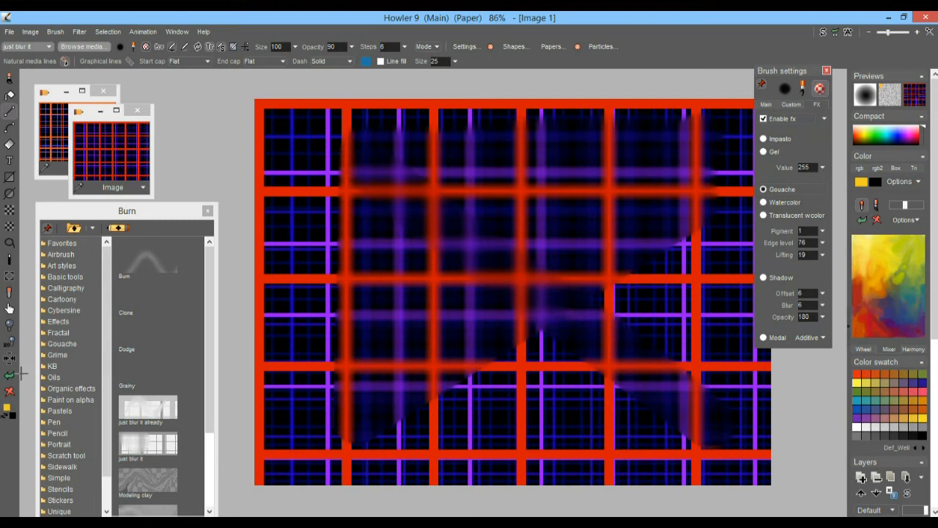
Step: Restore the unsmeared plaid image again and draw several straight lines crossing at its centre with brush effects enabled
mouse_move(122, 147)
mouse_down()
mouse_move(364, 155)
mouse_move(740, 420)
mouse_up()
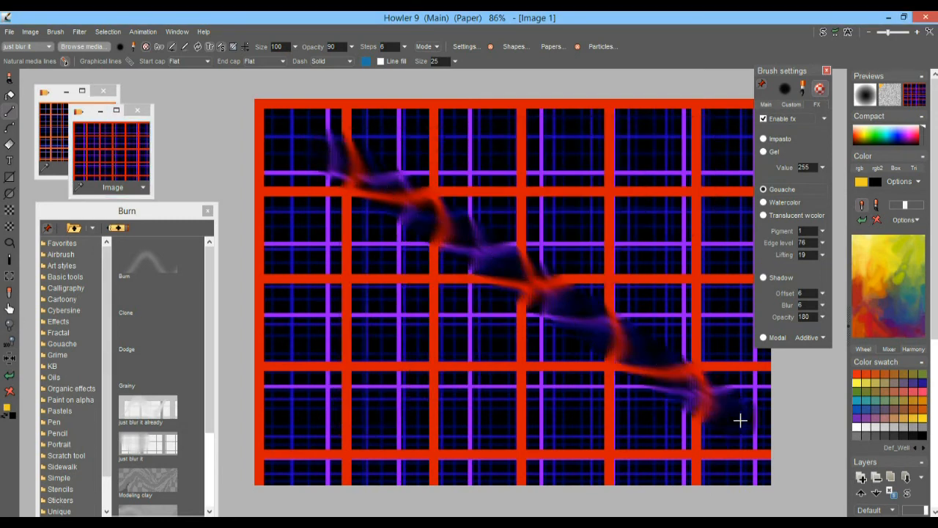
drag(682, 121, 404, 406)
drag(553, 422, 517, 184)
mouse_move(373, 414)
mouse_down()
mouse_move(732, 196)
mouse_move(634, 152)
mouse_move(713, 172)
mouse_up()
mouse_move(384, 395)
mouse_down()
mouse_move(637, 159)
mouse_move(465, 130)
mouse_move(656, 138)
mouse_move(776, 222)
mouse_up()
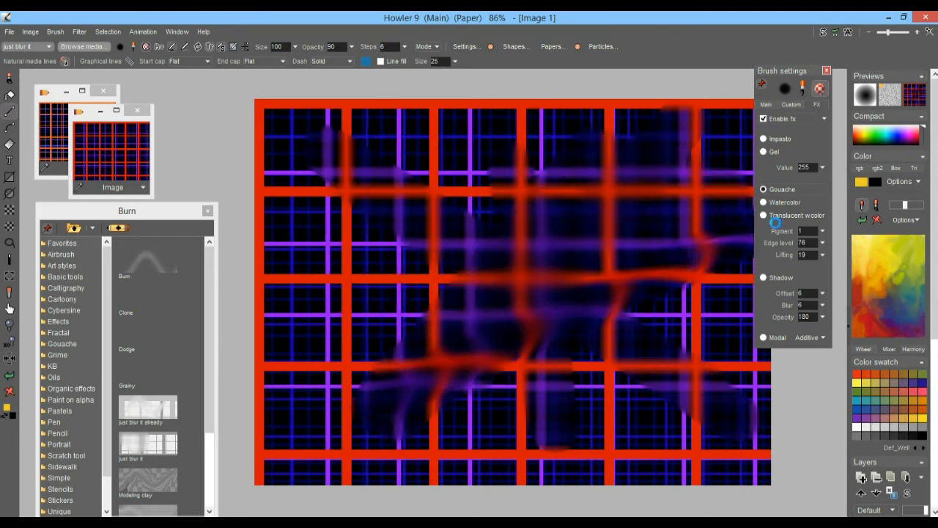
click(148, 374)
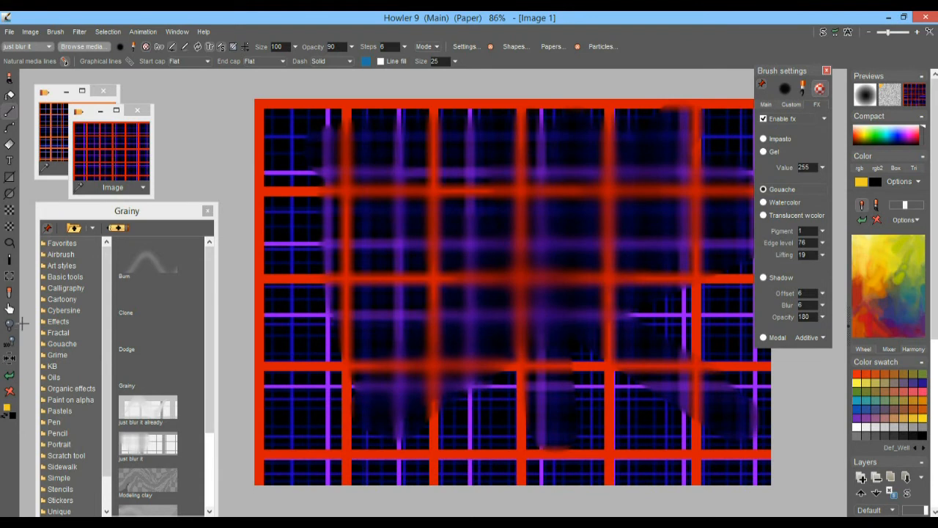
Step: Blur the outer areas of the plaid with straight lines running to its edges, and move the Brush settings panel lower
scroll(664, 324, down, 5)
scroll(588, 324, up, 3)
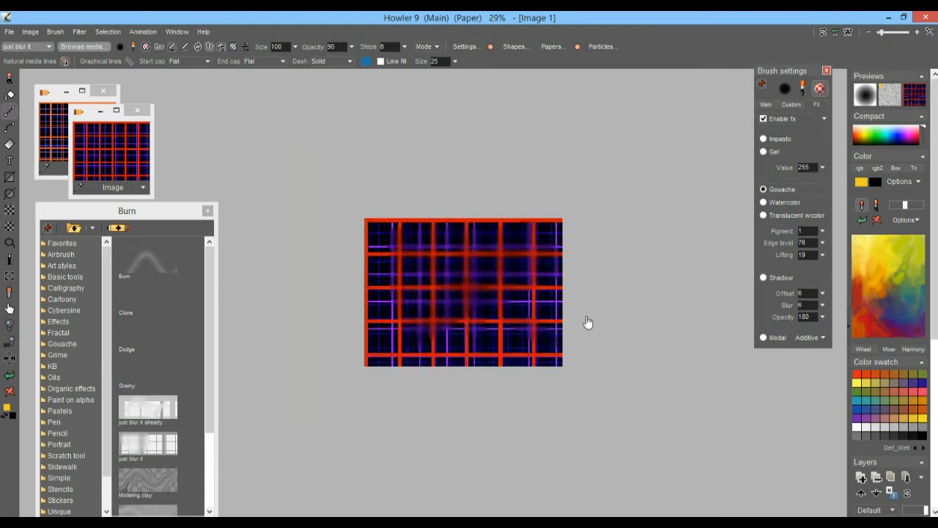
mouse_move(343, 395)
mouse_down()
mouse_move(412, 238)
mouse_move(611, 379)
mouse_move(617, 396)
mouse_up()
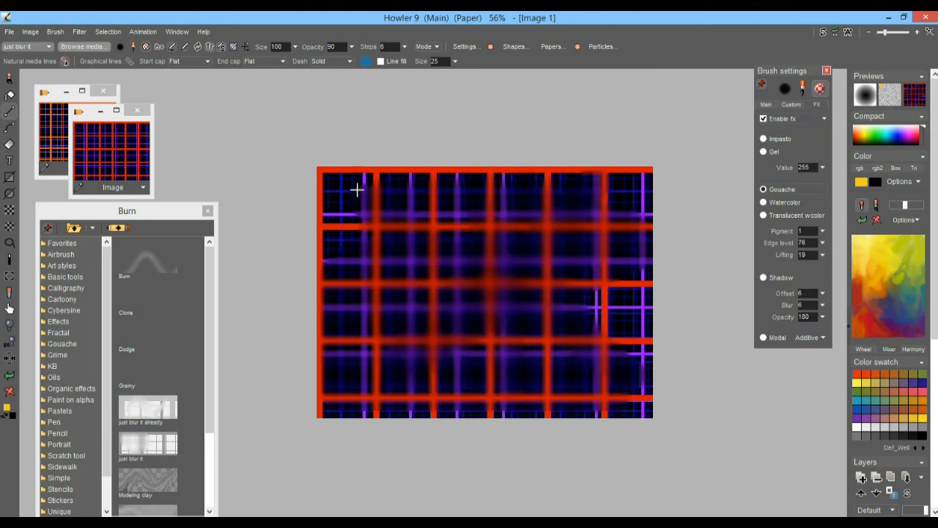
mouse_move(340, 411)
mouse_down()
mouse_move(335, 184)
mouse_move(609, 251)
mouse_move(658, 403)
mouse_up()
click(127, 349)
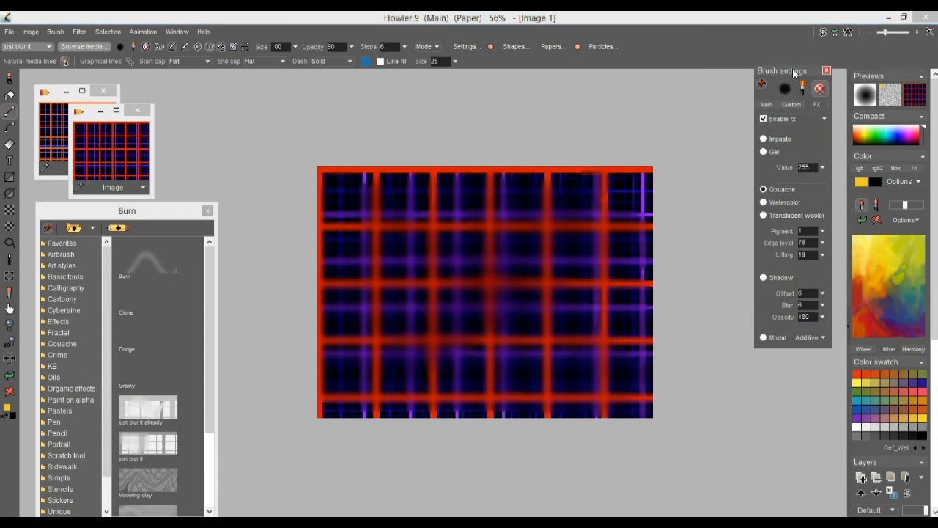
drag(792, 68, 793, 108)
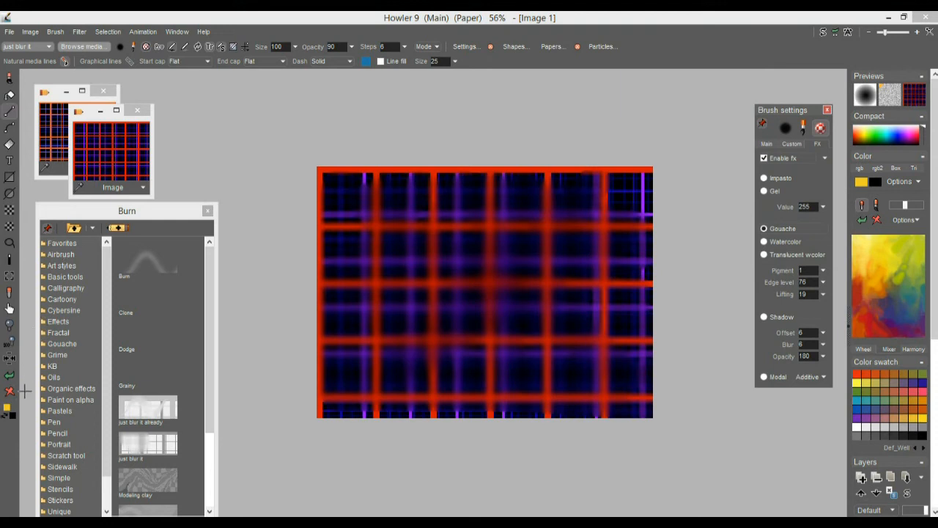
Step: Restore the unsmeared plaid image and blur it with a vertical line near its left edge and more lines fanning toward the right
click(9, 375)
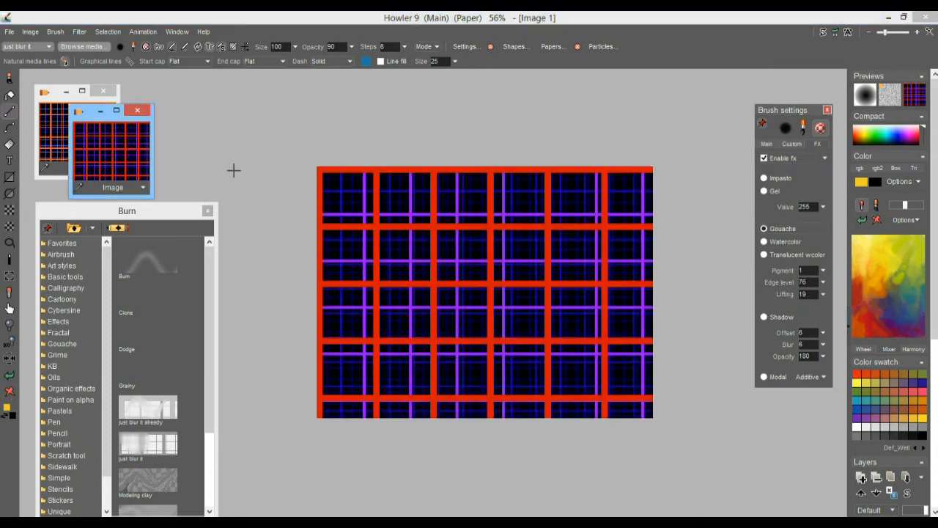
drag(341, 396, 356, 164)
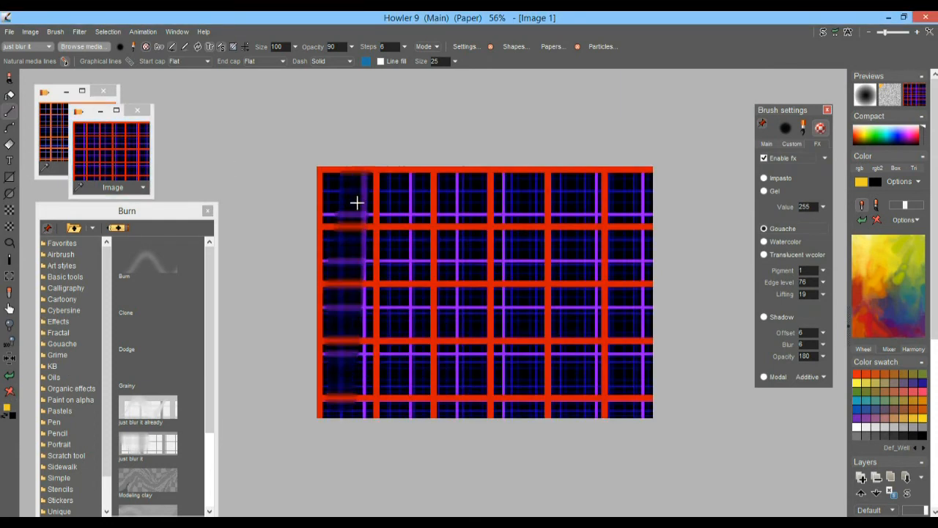
mouse_move(353, 382)
mouse_down()
mouse_move(346, 179)
mouse_move(409, 183)
mouse_move(553, 247)
mouse_move(622, 344)
mouse_move(647, 398)
mouse_up()
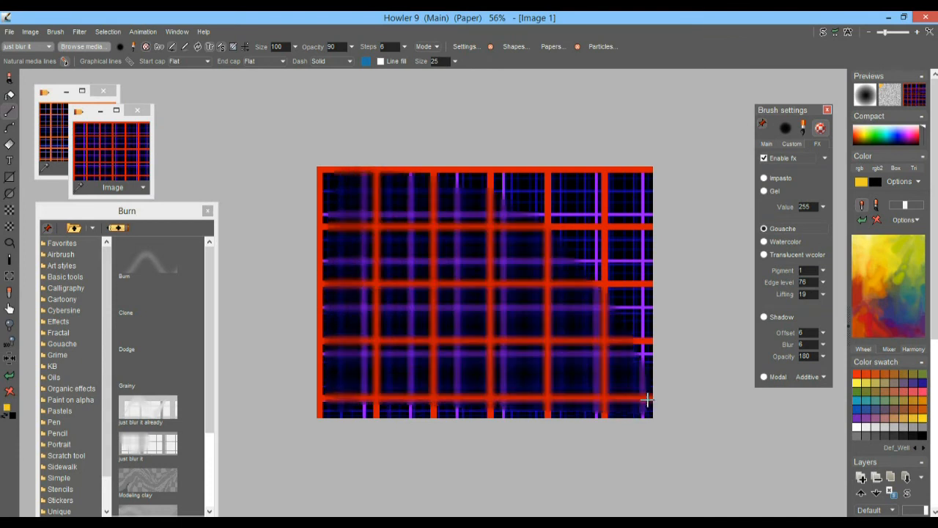
mouse_move(343, 179)
mouse_down()
mouse_move(623, 259)
mouse_move(609, 351)
mouse_move(365, 421)
mouse_move(335, 217)
mouse_move(642, 301)
mouse_up()
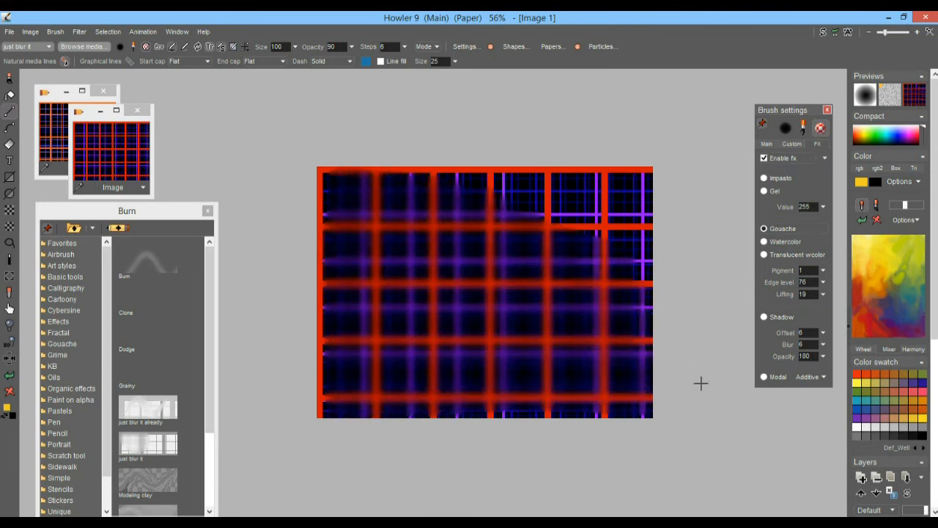
Step: Restore the unsmeared plaid image and lay out a winding seven-point curve path from its upper left to its lower right
click(171, 290)
key(ctrl+z)
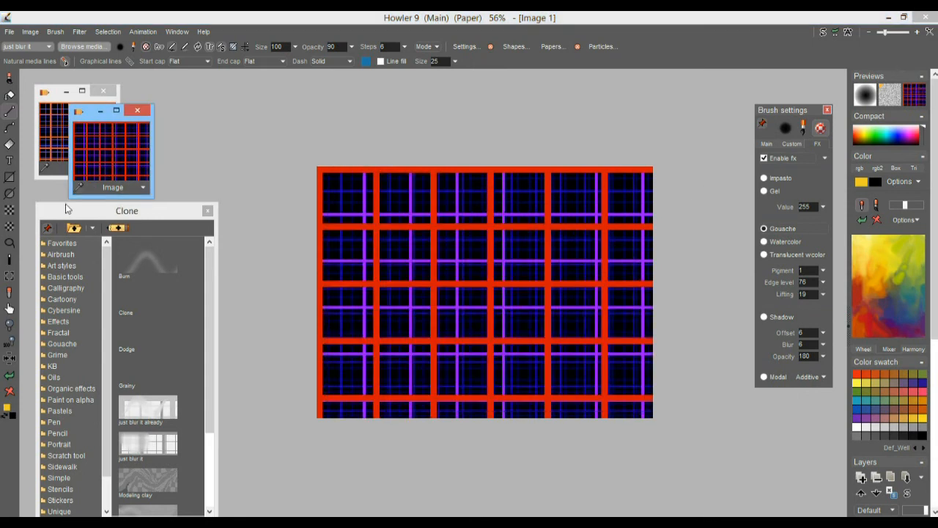
click(10, 128)
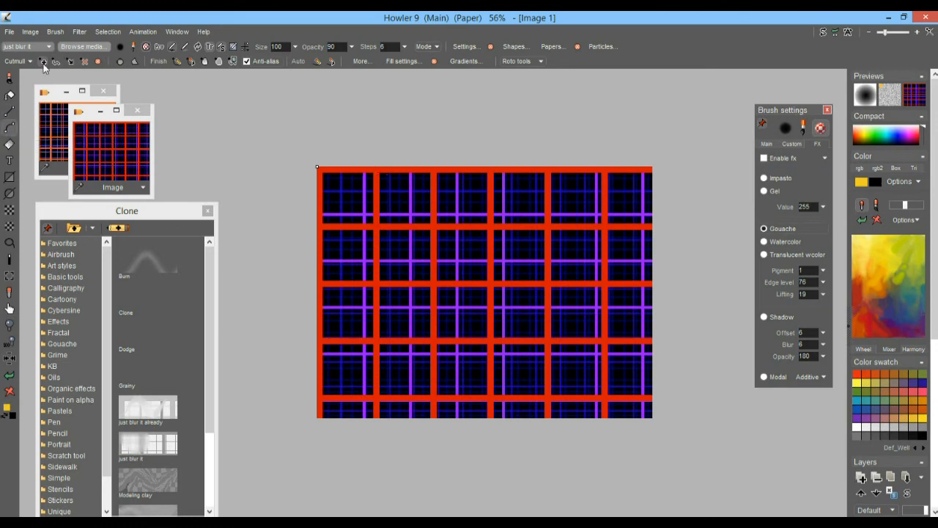
click(358, 272)
scroll(463, 299, up, 3)
scroll(554, 337, down, 1)
click(392, 338)
click(522, 360)
click(592, 268)
click(692, 329)
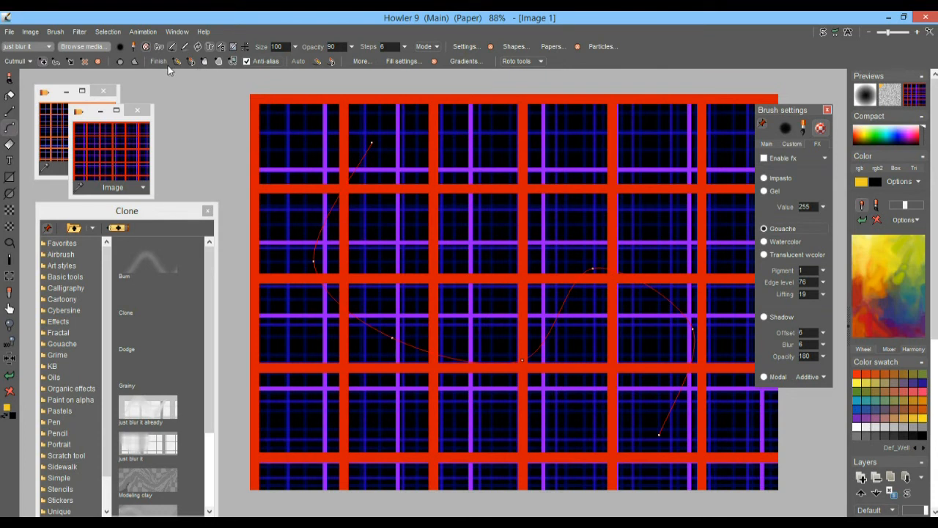
Step: Enable brush effects and paint the "just blur it" brush along the curve three times with changing brush size
click(766, 158)
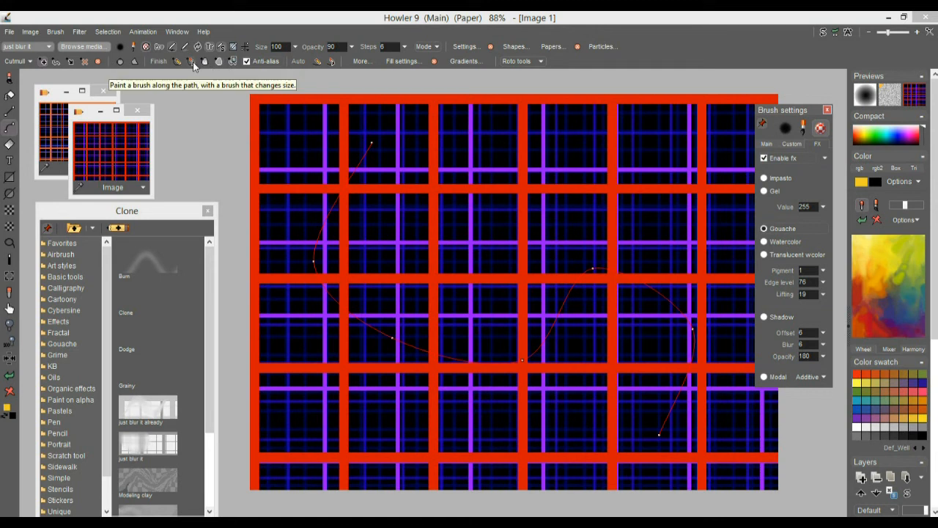
click(193, 64)
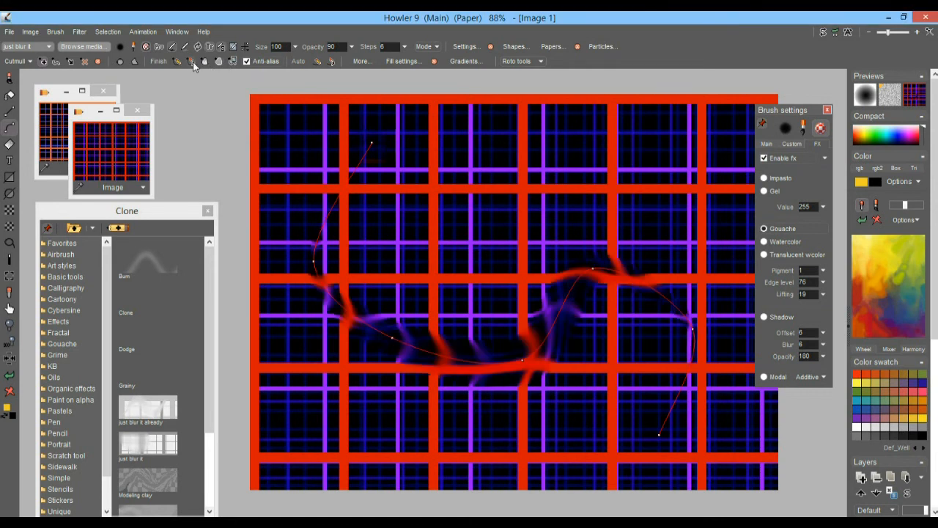
click(194, 65)
click(193, 64)
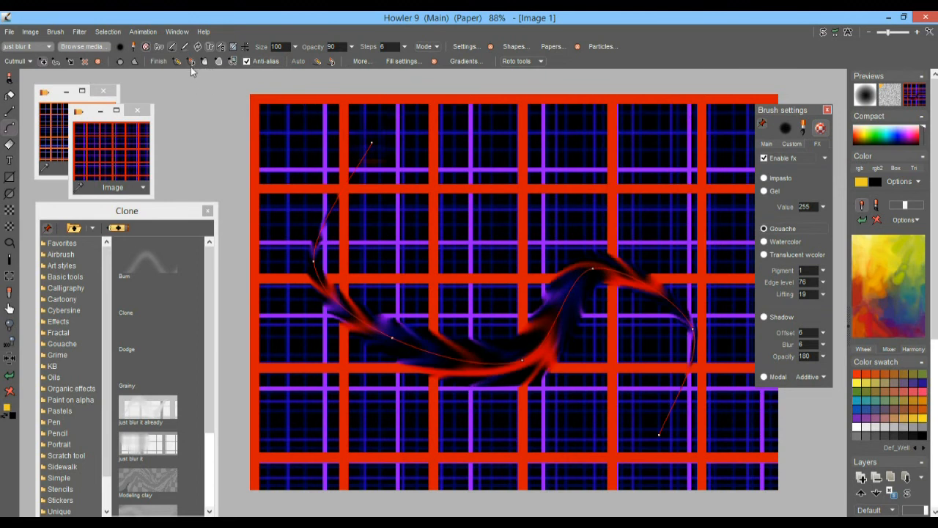
Step: Paint the "just blur it" brush along the same curve three times at constant brush size
click(177, 62)
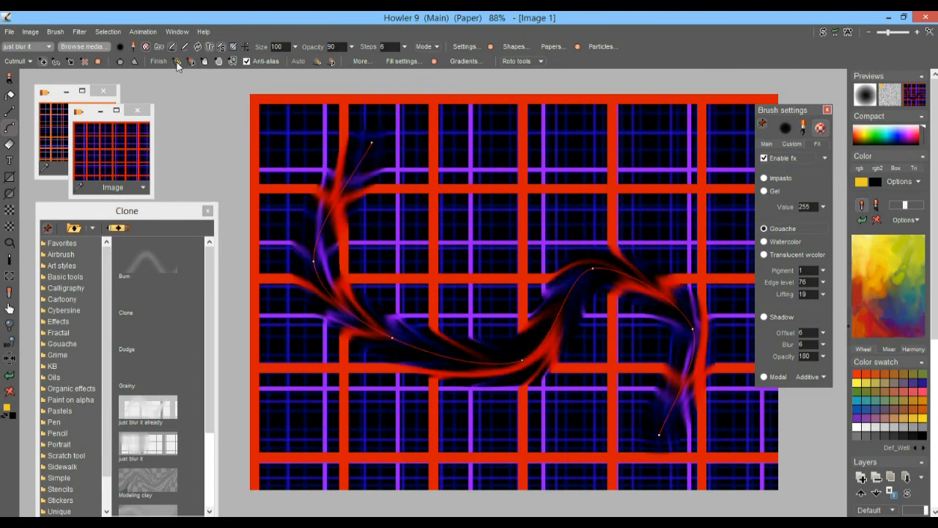
click(178, 62)
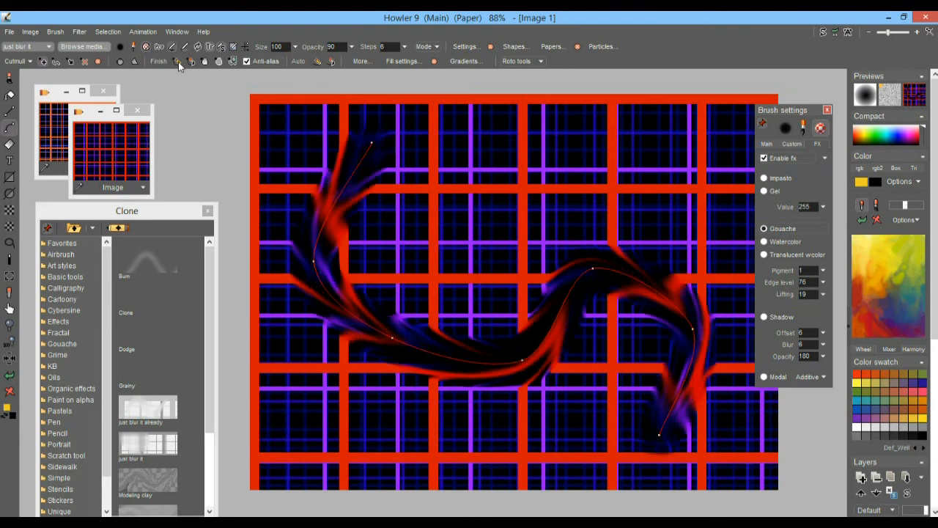
click(178, 61)
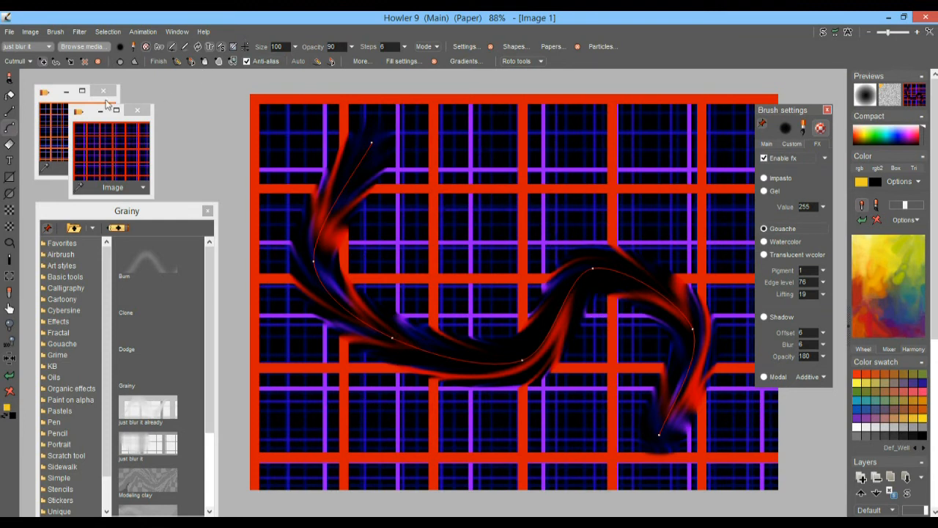
Step: Draw large unfilled ellipses with the "just blur it" brush over the centre and upper right of the smeared curve
click(10, 193)
mouse_move(493, 331)
mouse_down()
mouse_move(628, 197)
mouse_move(620, 230)
mouse_move(574, 240)
mouse_up()
mouse_move(637, 196)
mouse_down()
mouse_move(524, 261)
mouse_move(539, 295)
mouse_move(544, 280)
mouse_up()
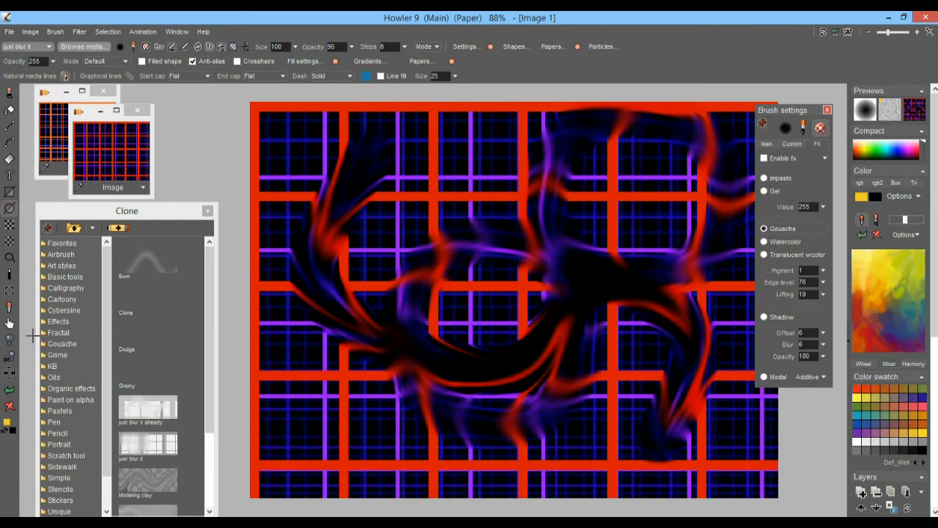
Step: Restore the unsmeared plaid image and draw concentric unfilled ellipses of different sizes around its centre with the "just blur it" brush
mouse_move(102, 147)
mouse_down()
mouse_move(509, 240)
mouse_move(433, 198)
mouse_move(470, 238)
mouse_up()
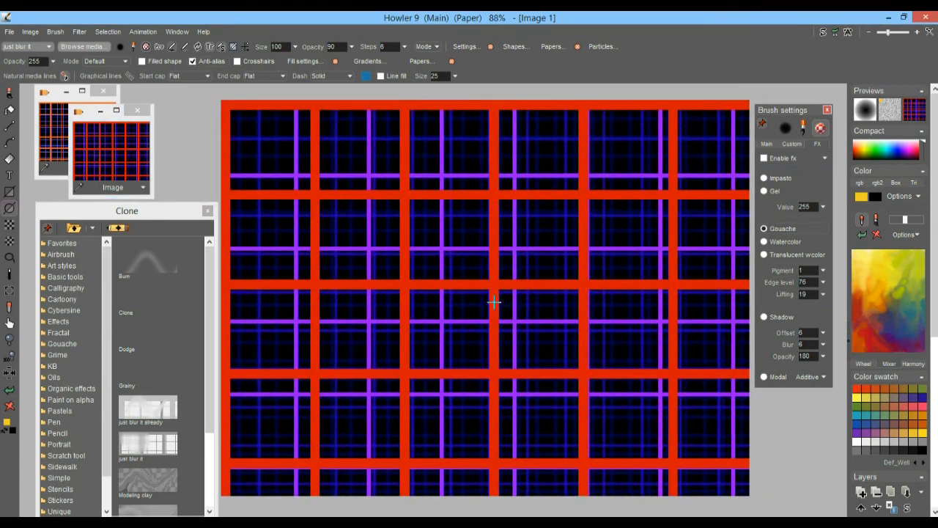
drag(492, 295, 735, 109)
drag(490, 294, 640, 178)
drag(495, 283, 542, 249)
scroll(613, 324, down, 3)
scroll(611, 329, up, 4)
scroll(613, 327, down, 2)
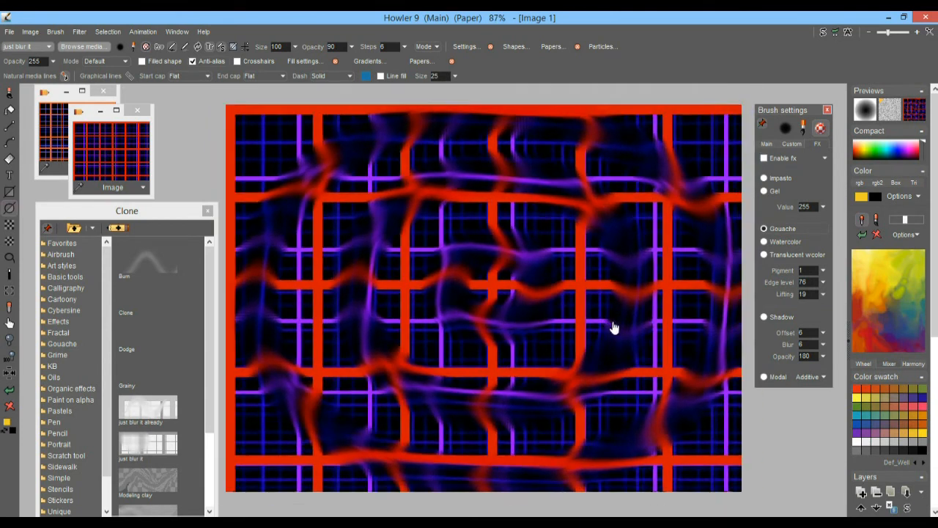
Step: Store a copy of the plaid image smeared with concentric ellipses
click(32, 34)
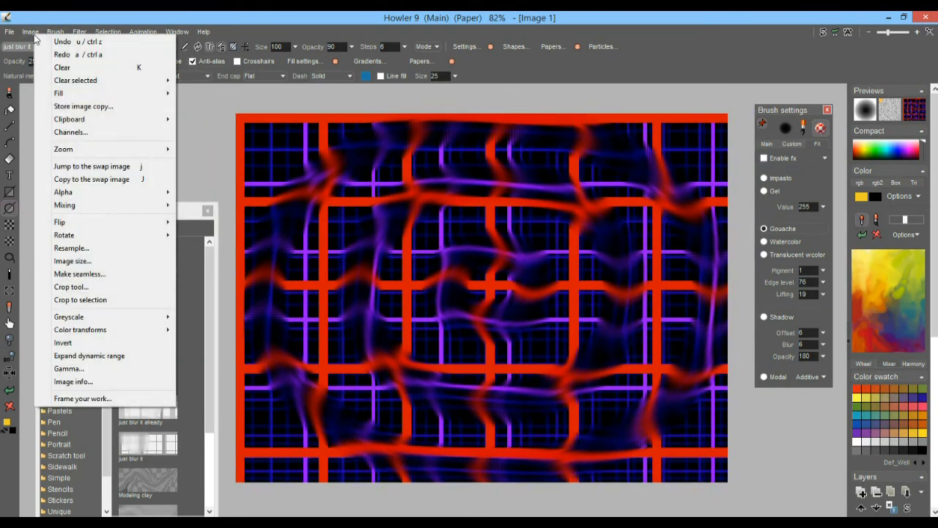
click(115, 110)
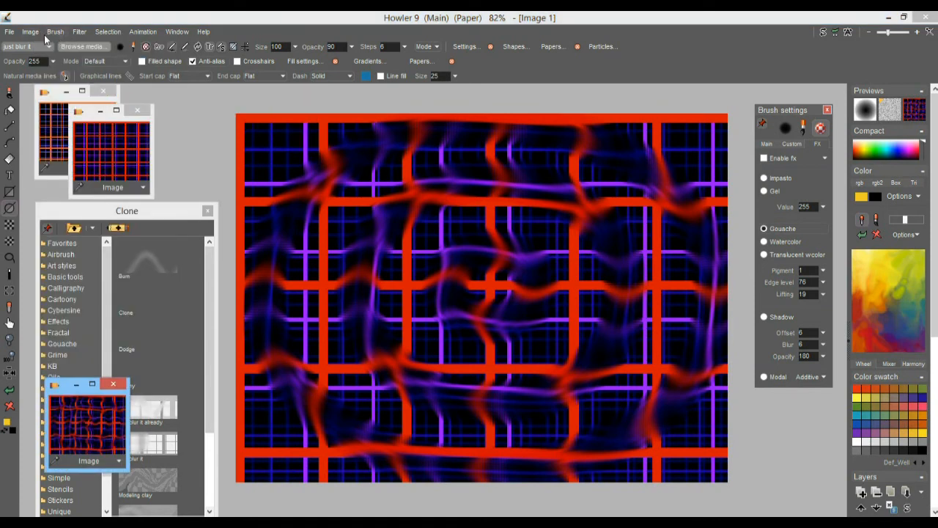
Step: Open the 3D Designer transform filter for the smeared plaid image and set its prefilter to 100
click(80, 32)
mouse_move(157, 145)
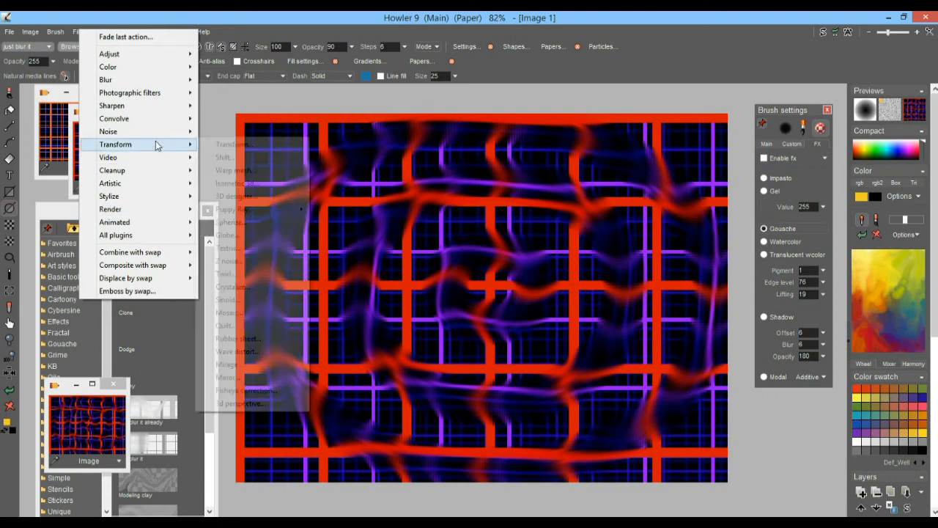
mouse_move(244, 213)
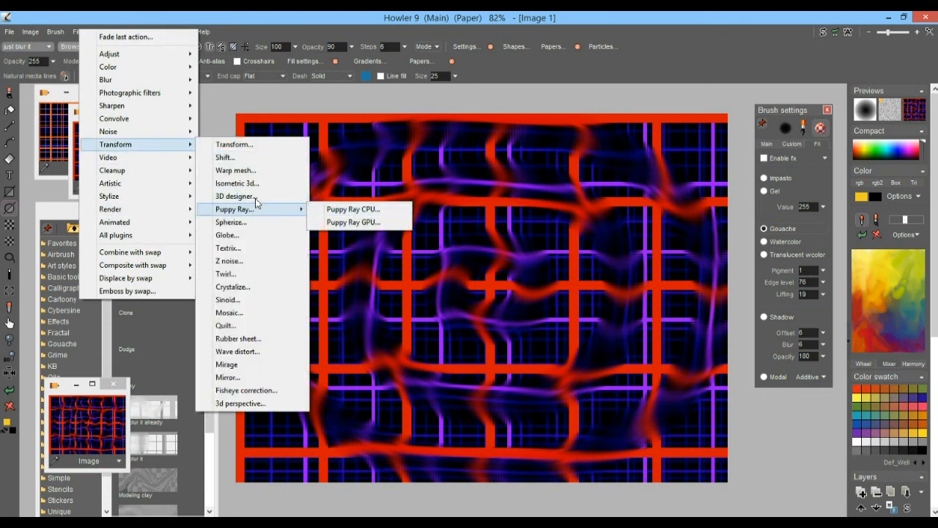
click(245, 196)
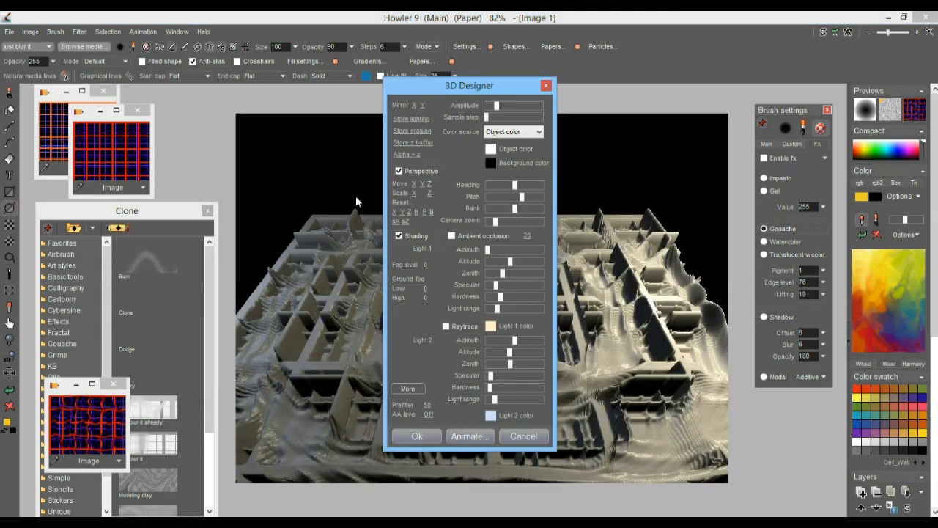
drag(464, 86, 132, 51)
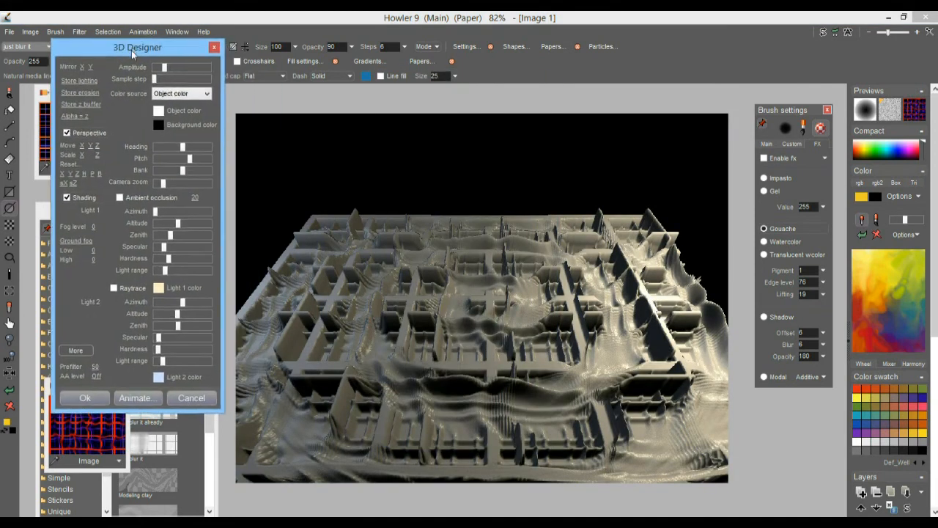
drag(97, 370, 176, 379)
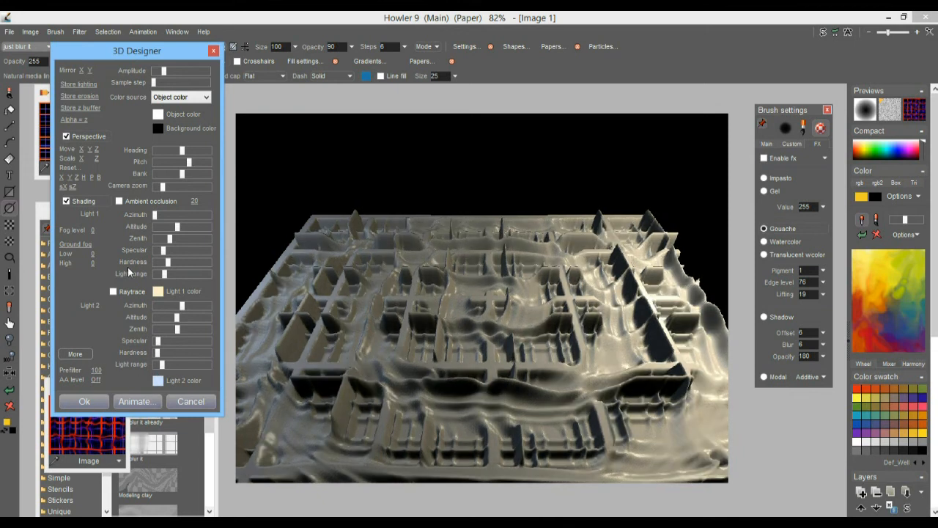
Step: Show the additional 3D Designer settings and enable raytracing with the Soft option
click(74, 355)
drag(178, 55, 771, 42)
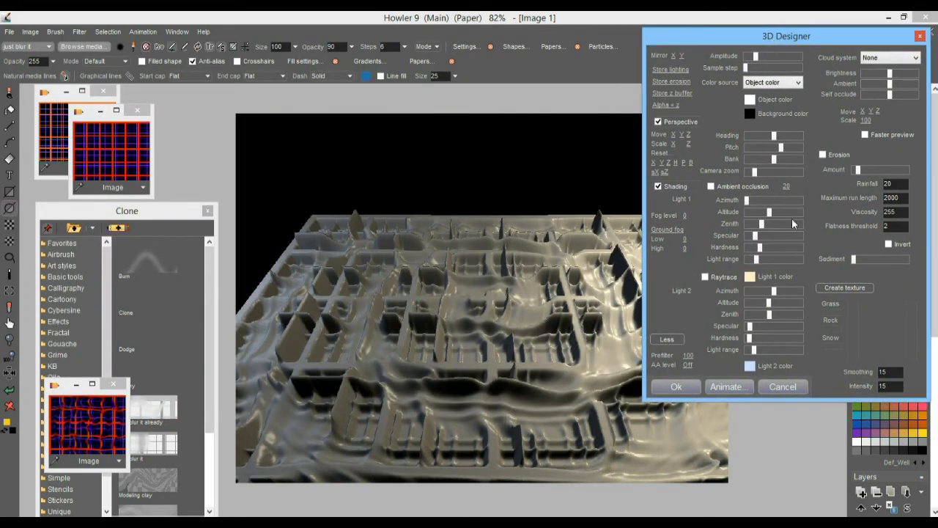
click(705, 278)
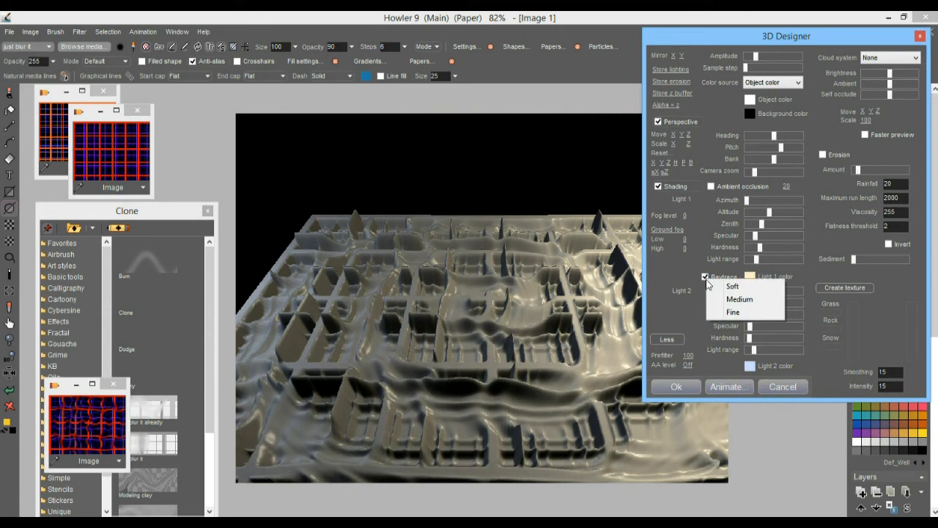
click(732, 285)
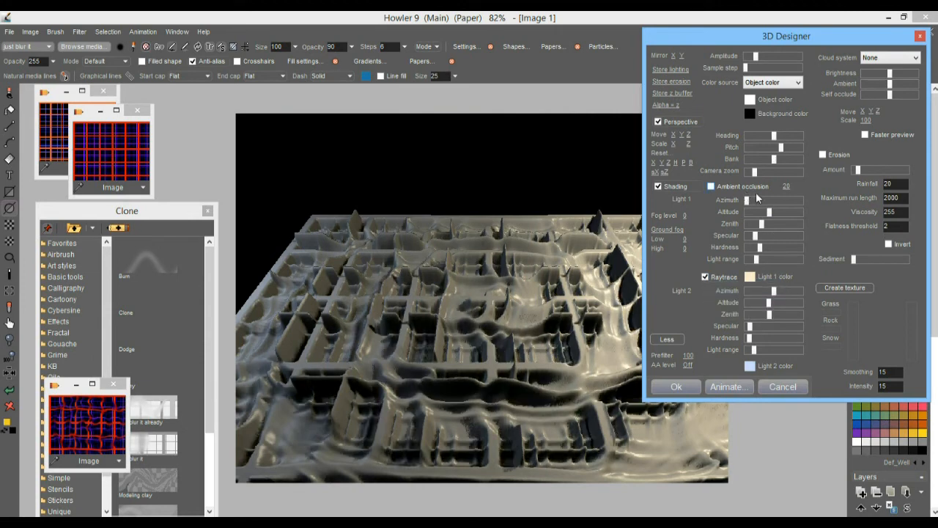
Step: Relight the terrain with light 1 by raising its azimuth, zenith and light range and lowering its altitude close to the minimum
mouse_move(749, 200)
mouse_down()
mouse_move(790, 200)
mouse_move(750, 216)
mouse_up()
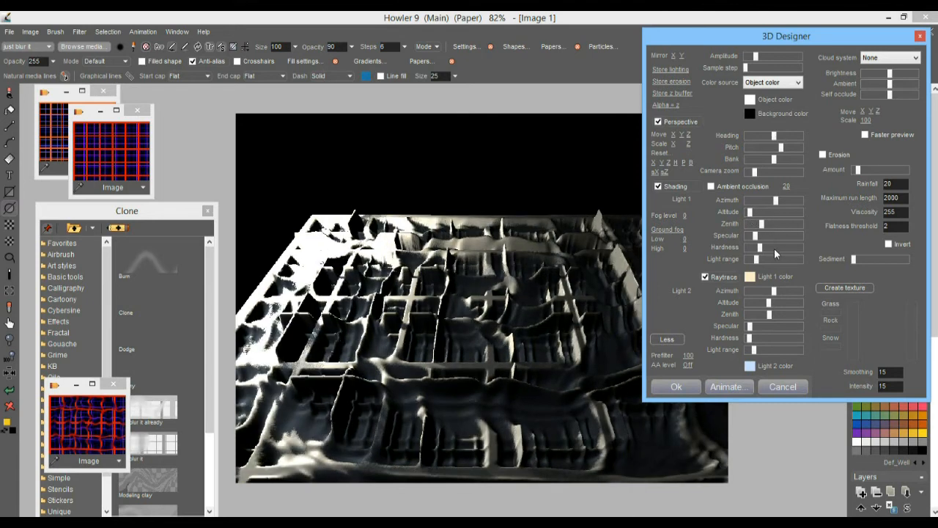
drag(763, 223, 781, 259)
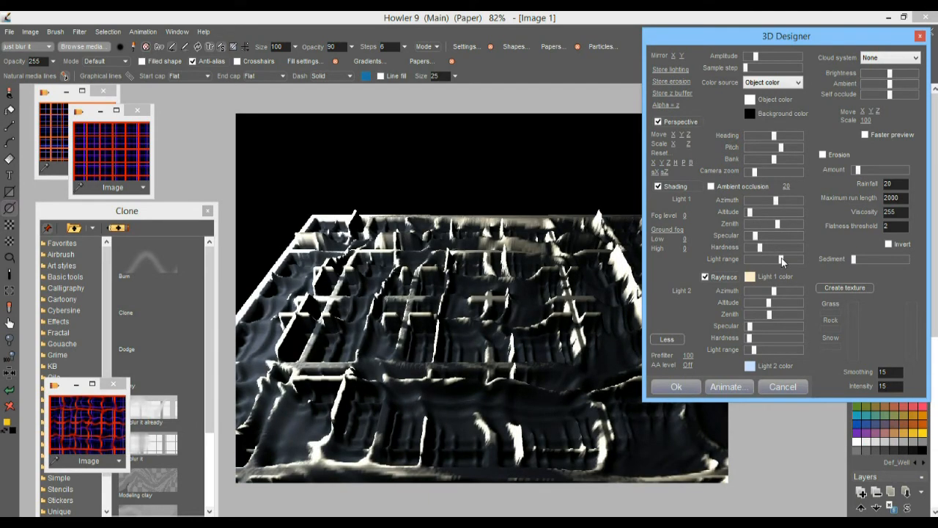
drag(751, 212, 756, 212)
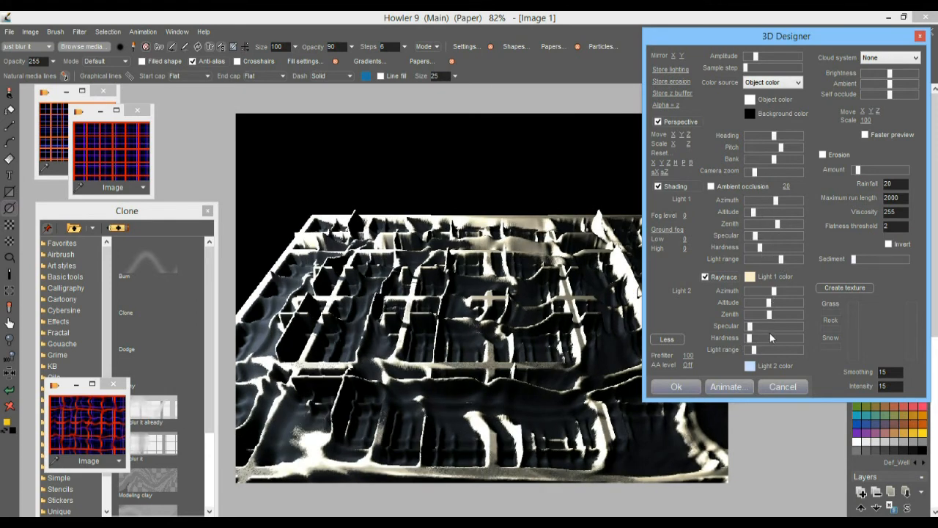
Step: Change the light 1 color to a muted orange and raise its azimuth slightly
click(751, 277)
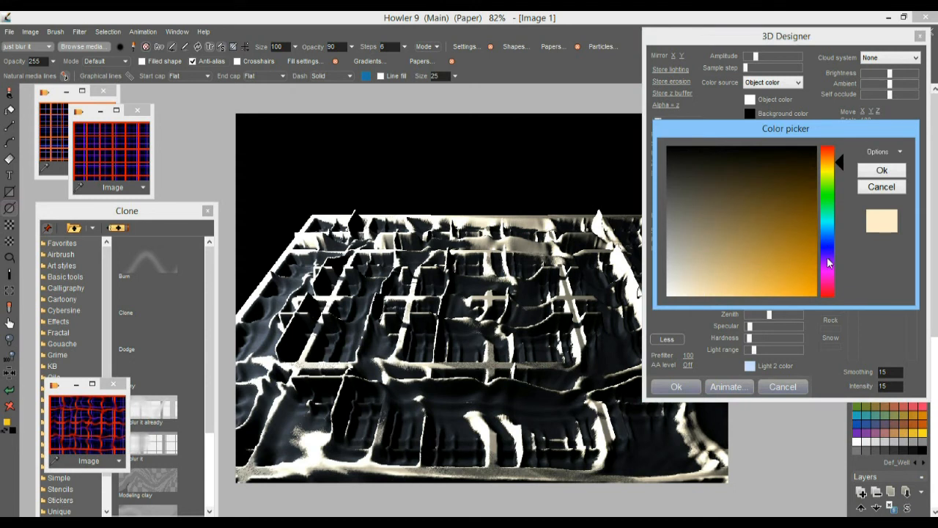
click(829, 274)
click(759, 275)
mouse_move(828, 168)
mouse_down()
mouse_move(829, 152)
mouse_move(828, 161)
mouse_up()
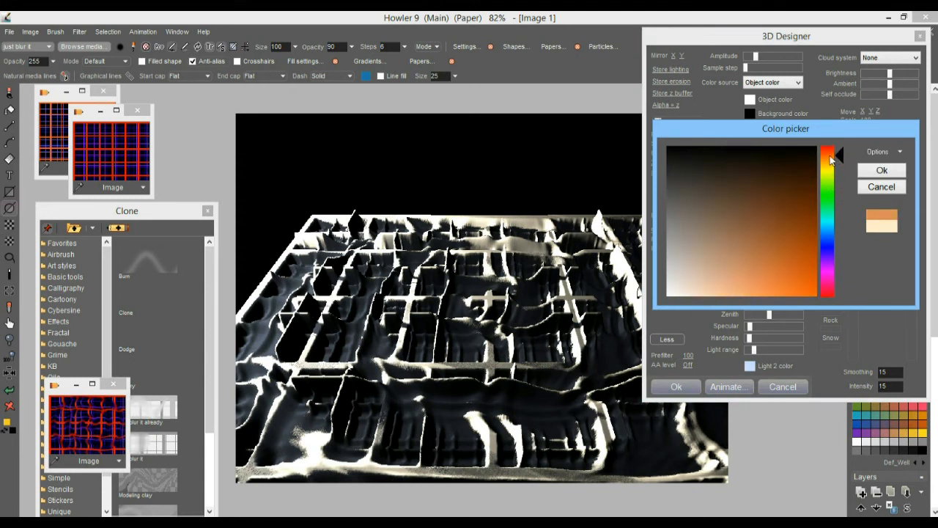
click(865, 170)
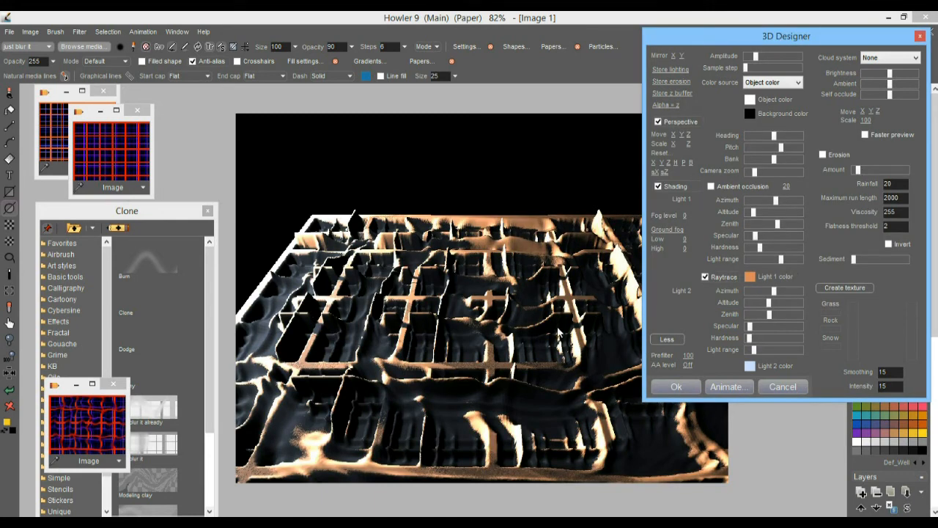
drag(774, 205, 783, 200)
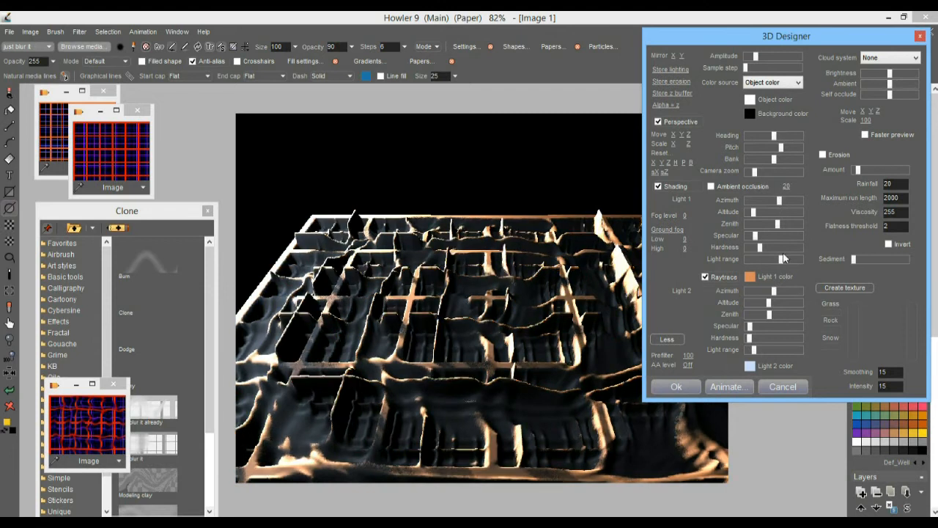
Step: Change the light 2 color to a medium blue and slightly increase its light range
click(749, 366)
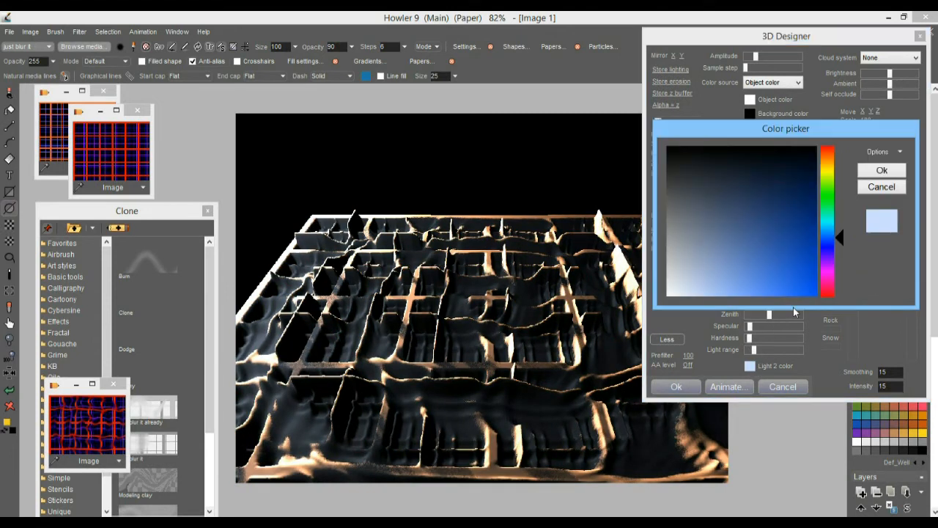
click(827, 232)
click(780, 244)
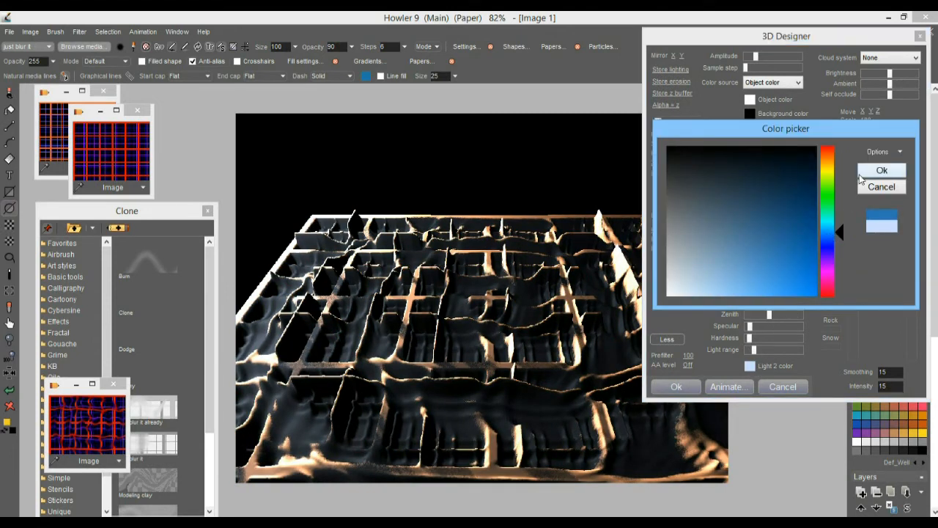
click(881, 170)
mouse_move(755, 350)
mouse_down()
mouse_move(775, 351)
mouse_move(759, 358)
mouse_up()
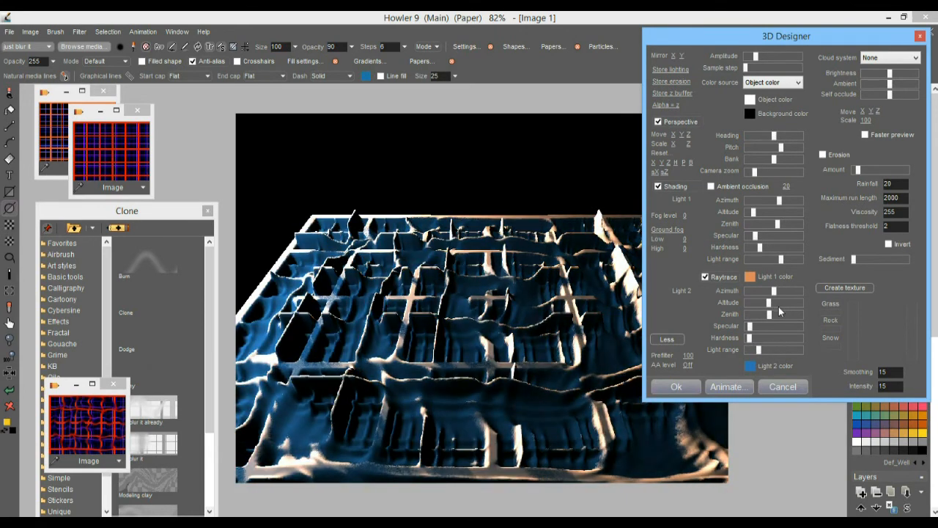
Step: Set light 2's altitude to the maximum and its zenith to the minimum, and raise its light range a little more
drag(769, 301, 820, 302)
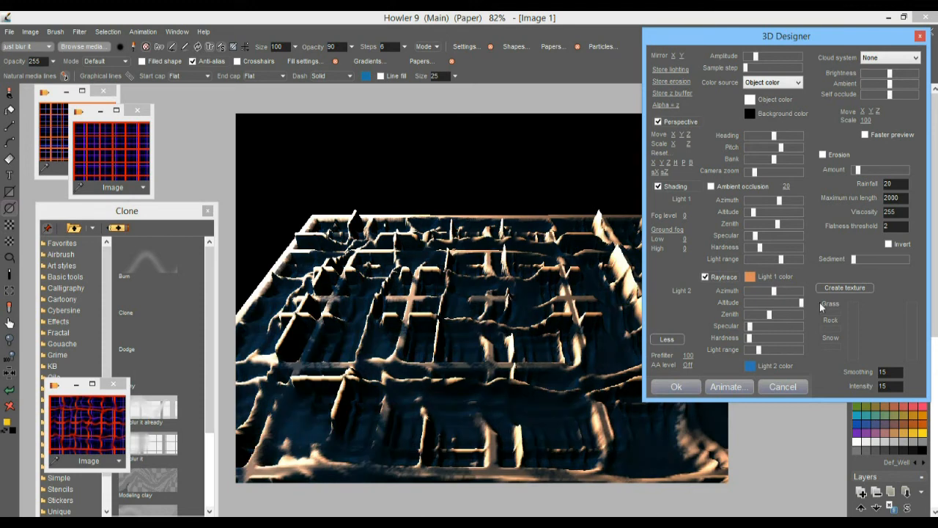
drag(760, 314, 747, 317)
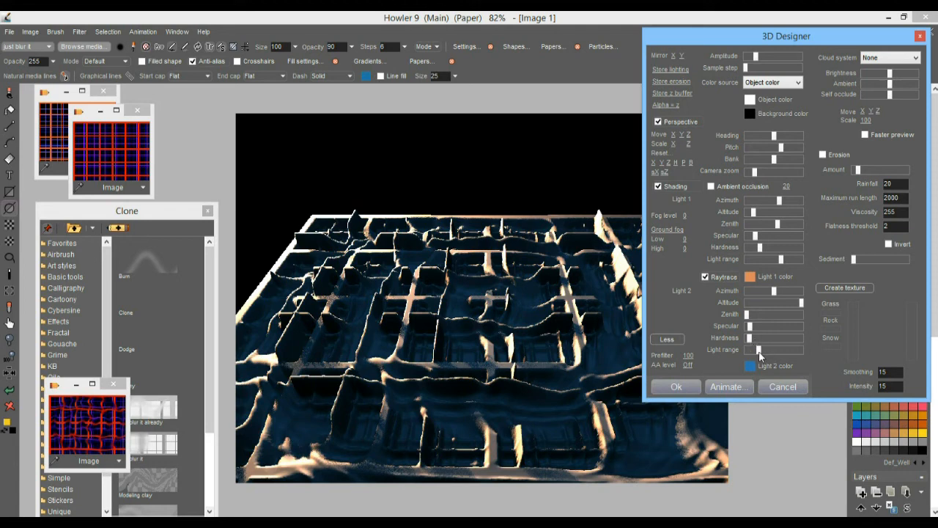
mouse_move(760, 351)
mouse_down()
mouse_move(810, 345)
mouse_move(754, 351)
mouse_move(763, 350)
mouse_up()
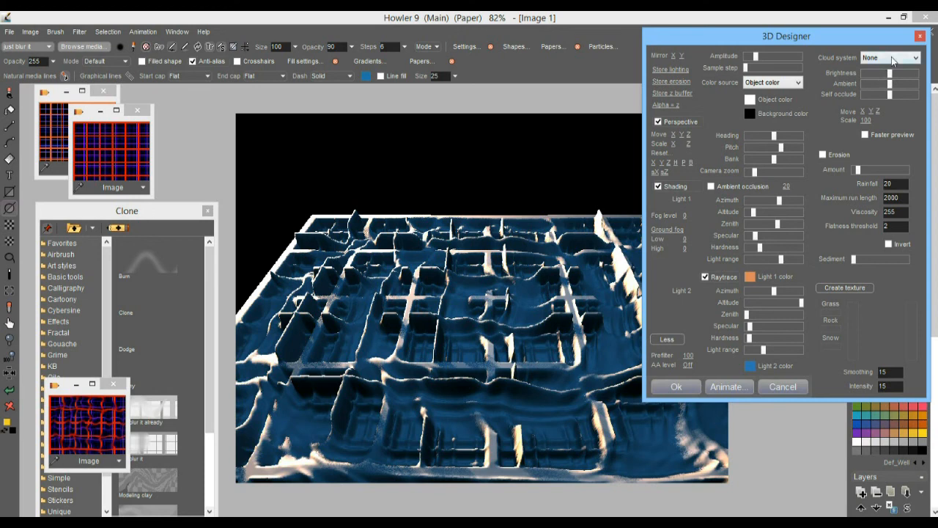
Step: Increase the terrain amplitude and try the Sky_Puffles.cld cloud system followed by SnowStorm.cld
drag(754, 54, 767, 56)
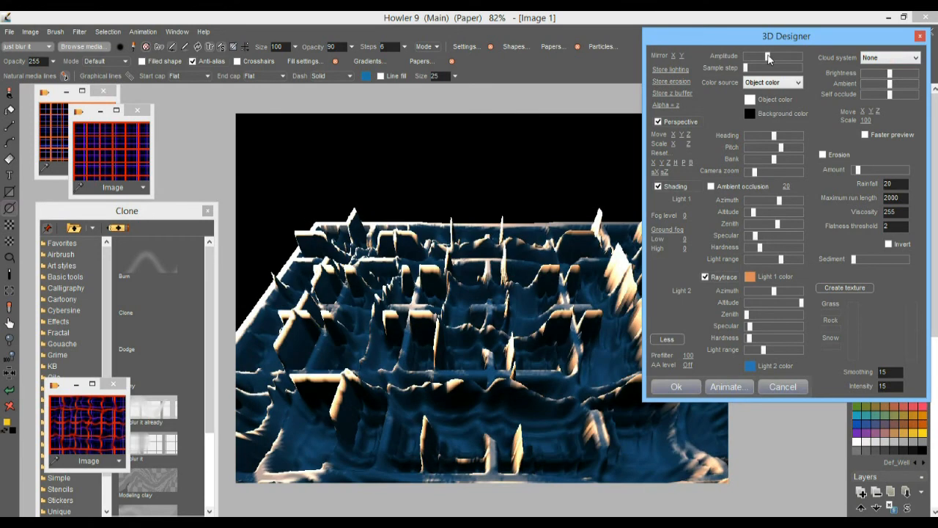
click(887, 58)
click(887, 93)
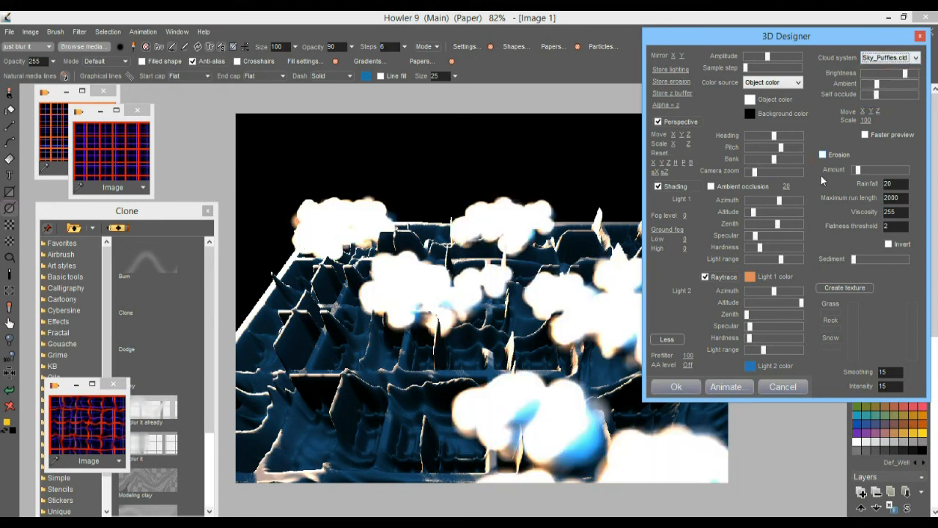
click(904, 59)
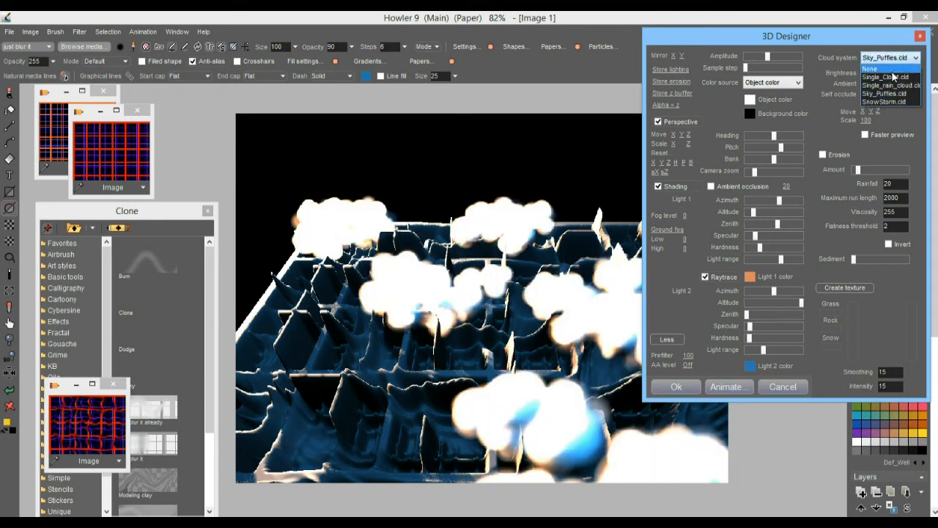
click(885, 101)
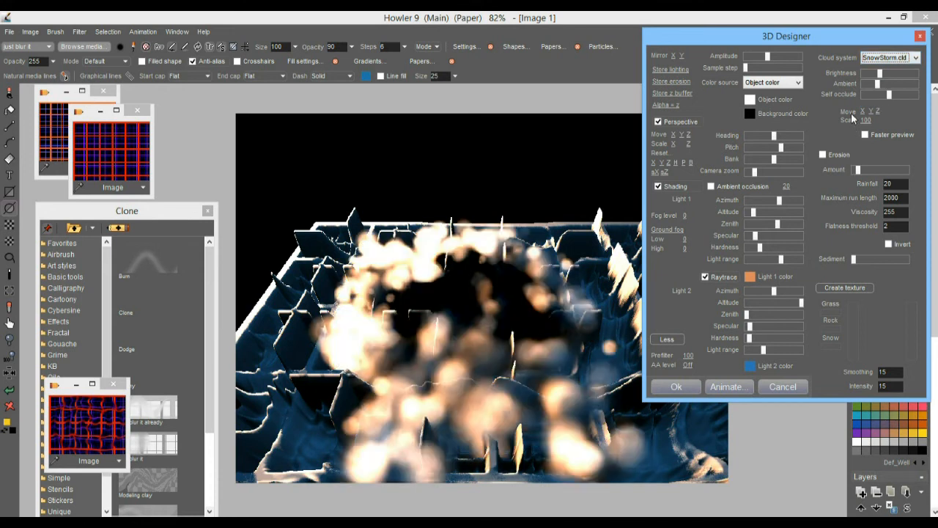
Step: Enable faster preview with a lower cloud brightness, and turn the terrain by raising the heading slightly
click(866, 135)
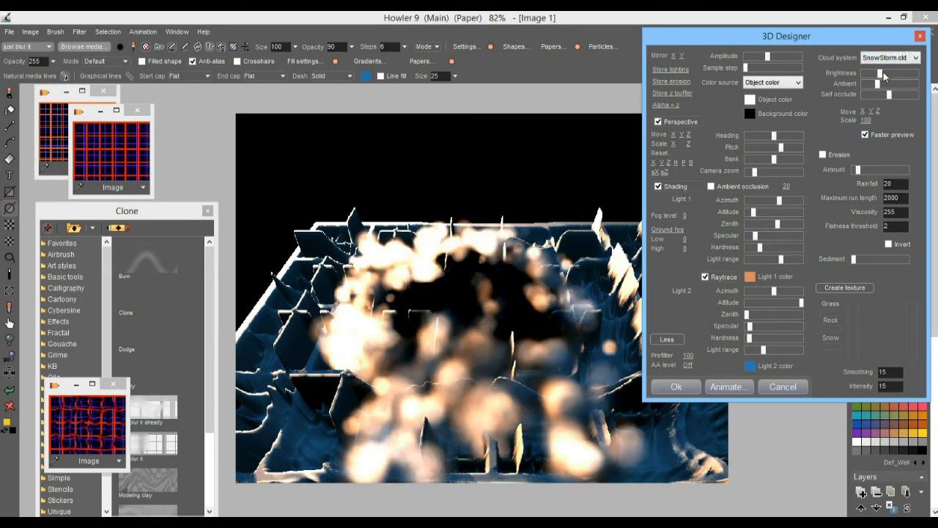
mouse_move(884, 75)
mouse_down()
mouse_move(862, 80)
mouse_move(871, 76)
mouse_up()
drag(871, 112, 778, 135)
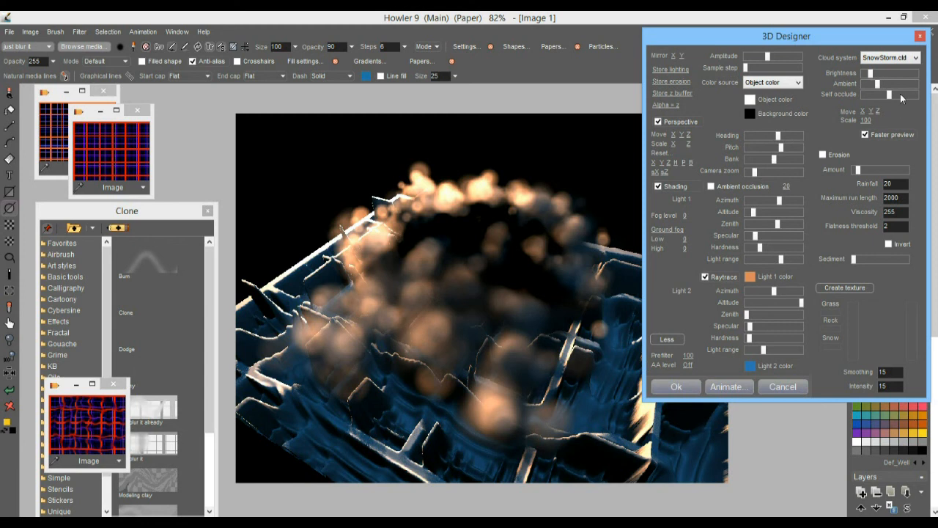
Step: Set the cloud system to None and lower the pitch for a flatter view across the terrain
click(885, 60)
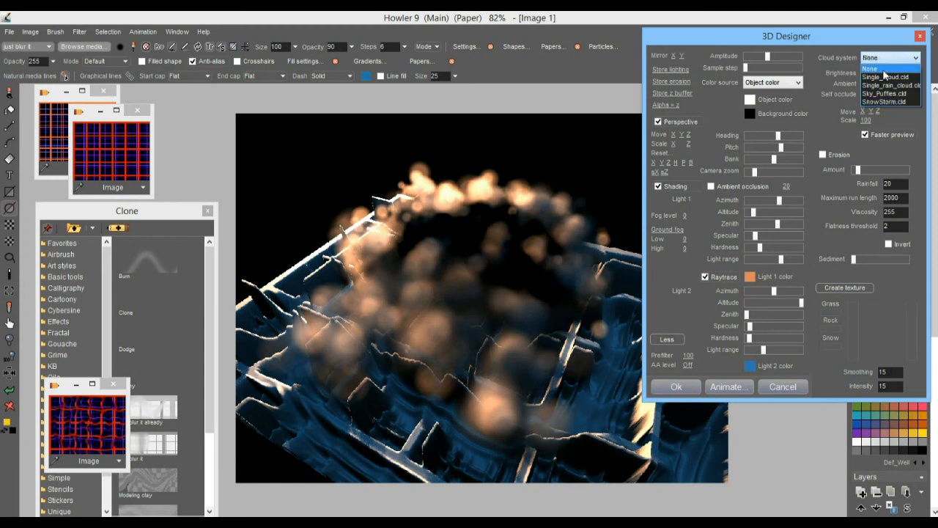
click(886, 66)
drag(781, 147, 778, 150)
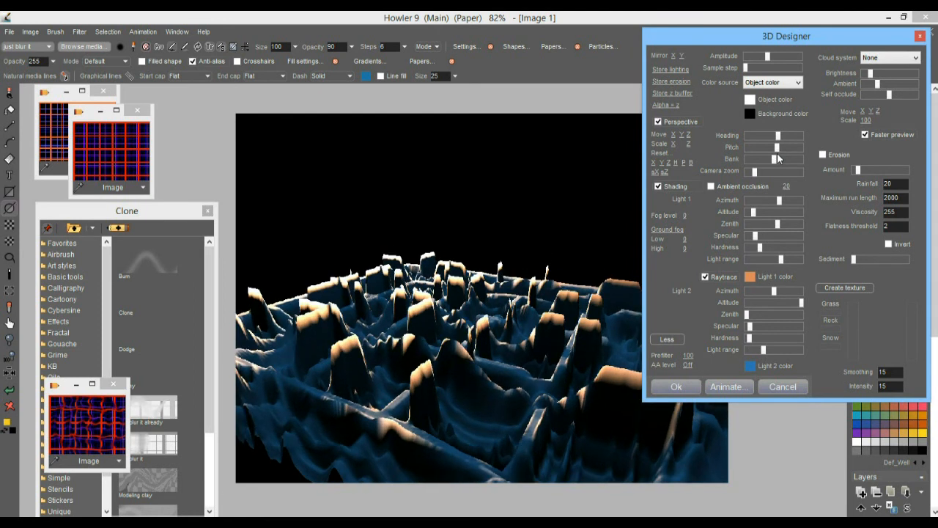
Step: Enable erosion with a high amount and about half sediment, and reduce the prefilter to 49
drag(858, 258, 884, 258)
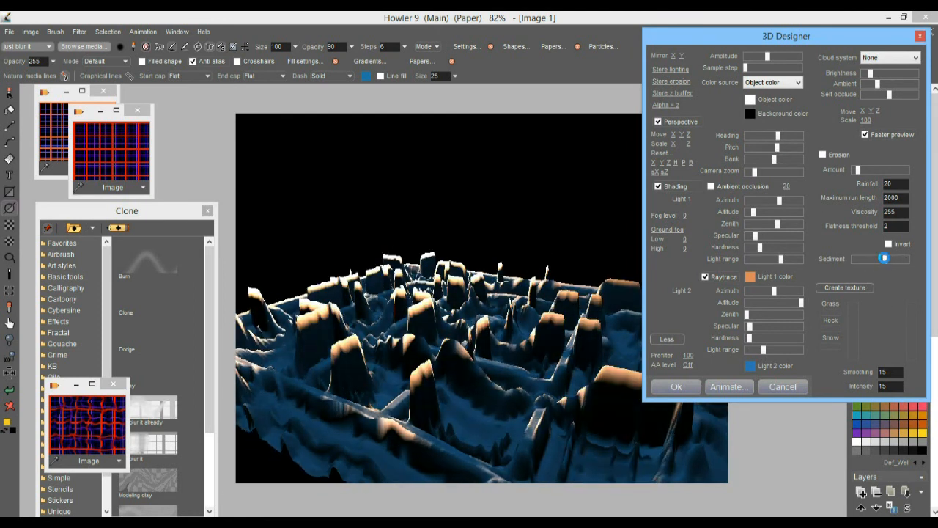
click(830, 158)
drag(858, 169, 896, 170)
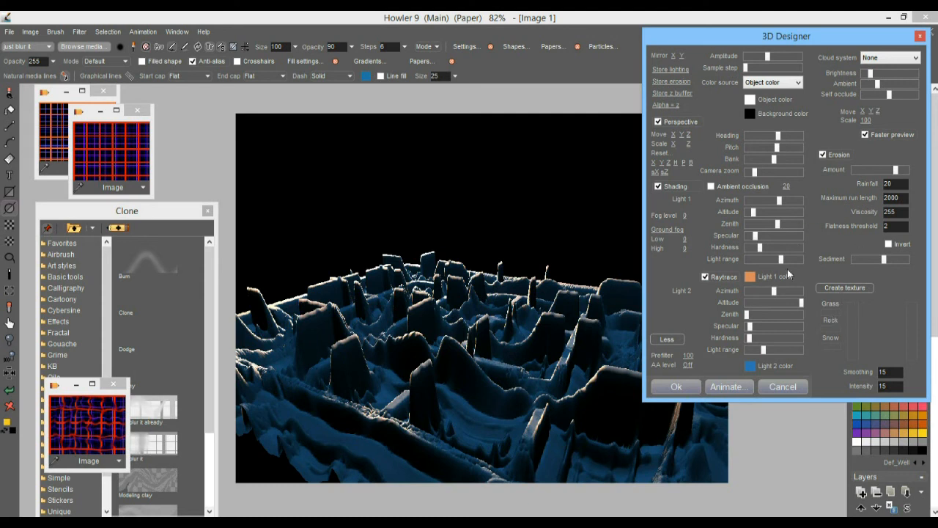
drag(697, 355, 679, 356)
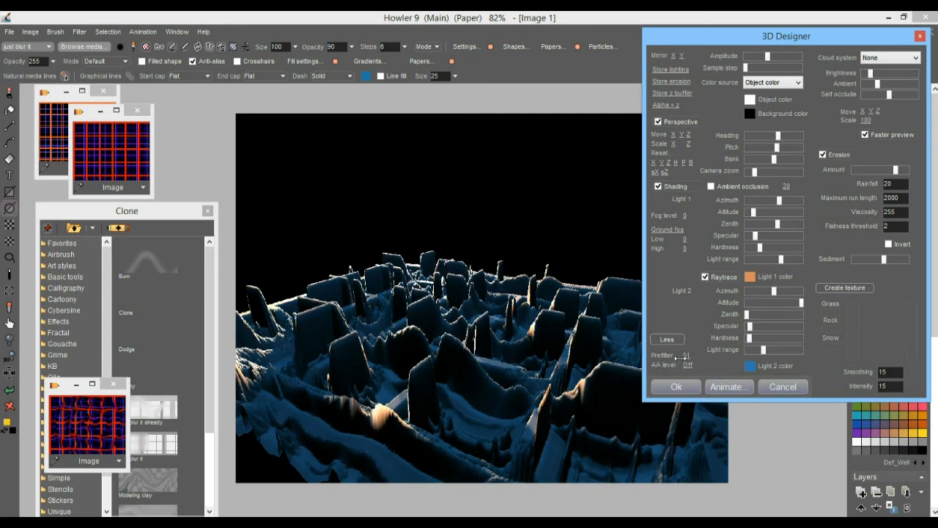
drag(680, 357, 678, 357)
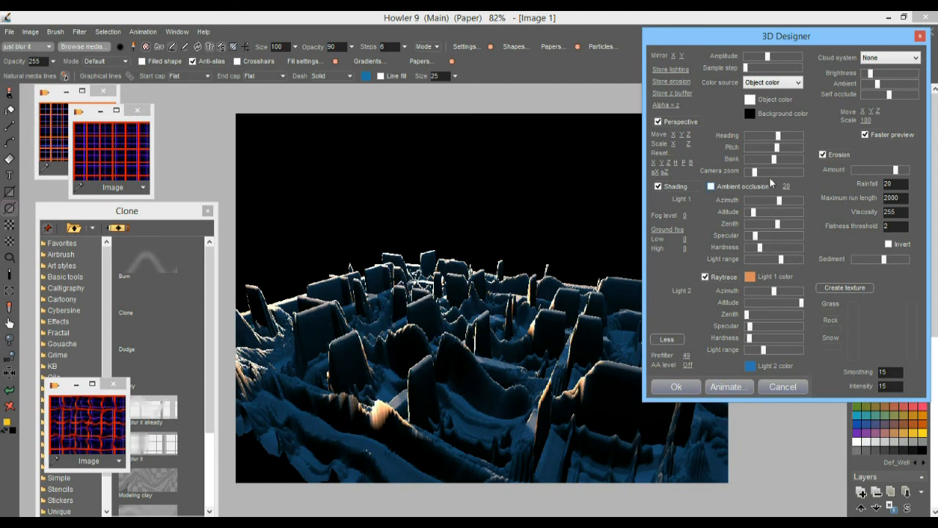
Step: Lower the camera zoom for a wider view of the terrain, and set the cloud system to Single_rain_cloud
drag(753, 173, 748, 174)
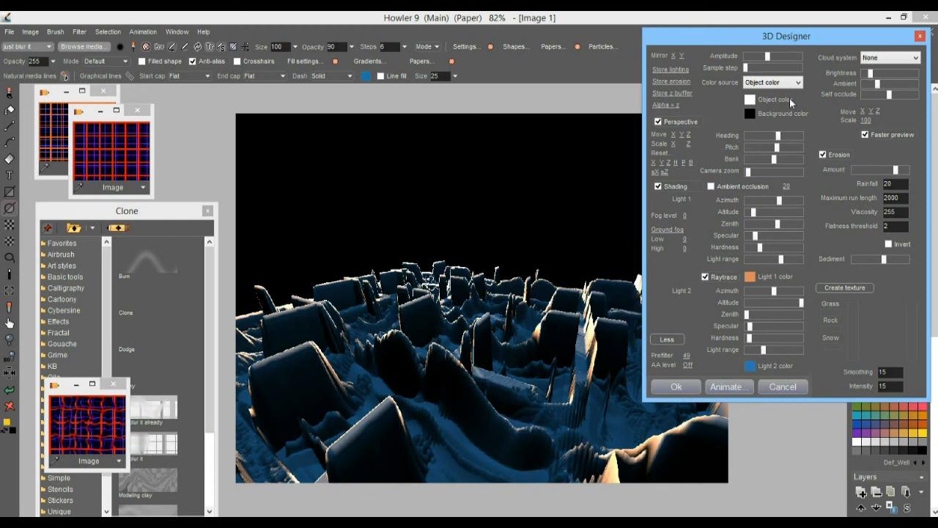
click(893, 56)
click(896, 88)
click(894, 63)
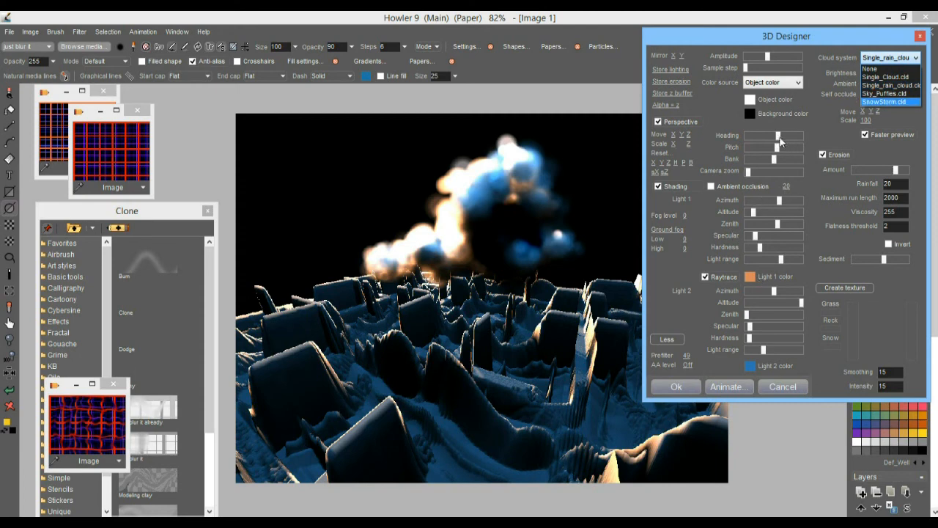
Step: Turn Light 1 by raising its azimuth, and lower the cloud brightness and self occlusion for a darker cloud
click(778, 201)
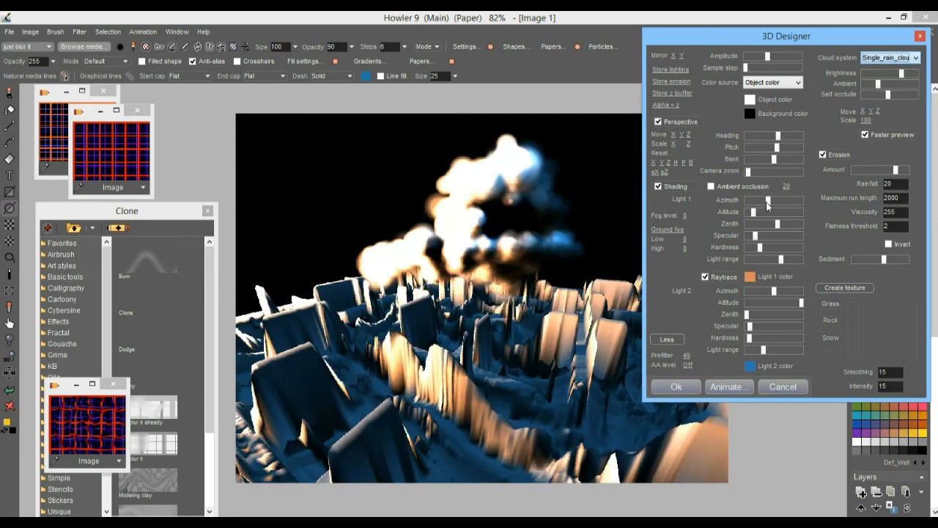
mouse_move(779, 201)
mouse_down()
mouse_move(799, 201)
mouse_move(787, 204)
mouse_up()
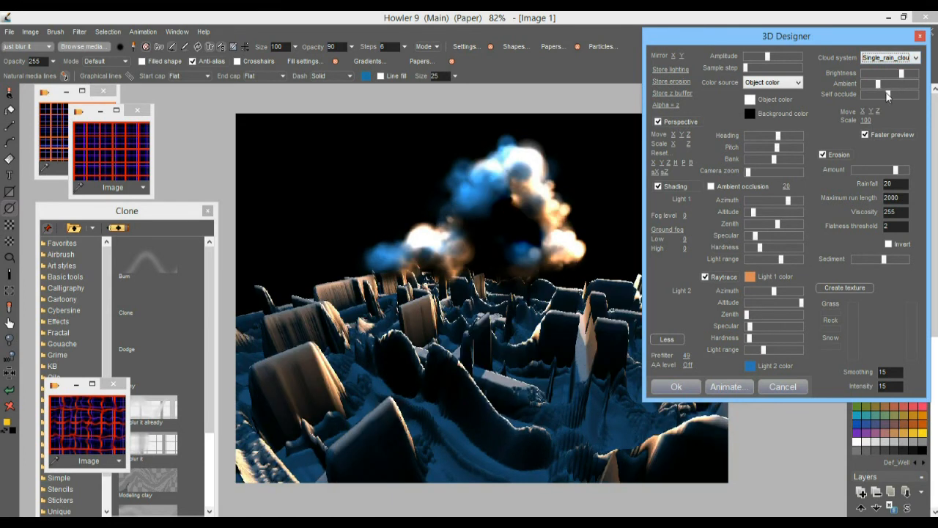
mouse_move(888, 96)
mouse_down()
mouse_move(904, 96)
mouse_move(870, 95)
mouse_move(873, 76)
mouse_move(864, 78)
mouse_move(887, 86)
mouse_up()
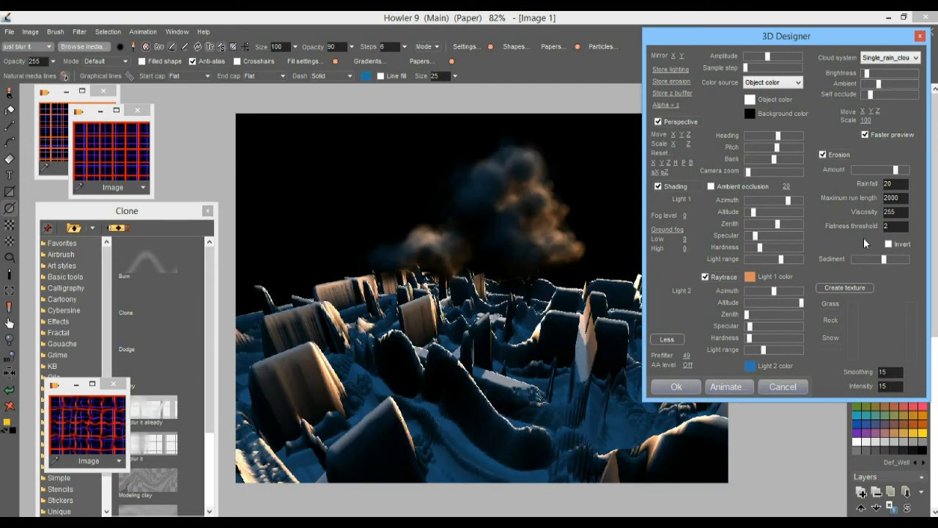
Step: Set the terrain's background color to a light turquoise
click(749, 114)
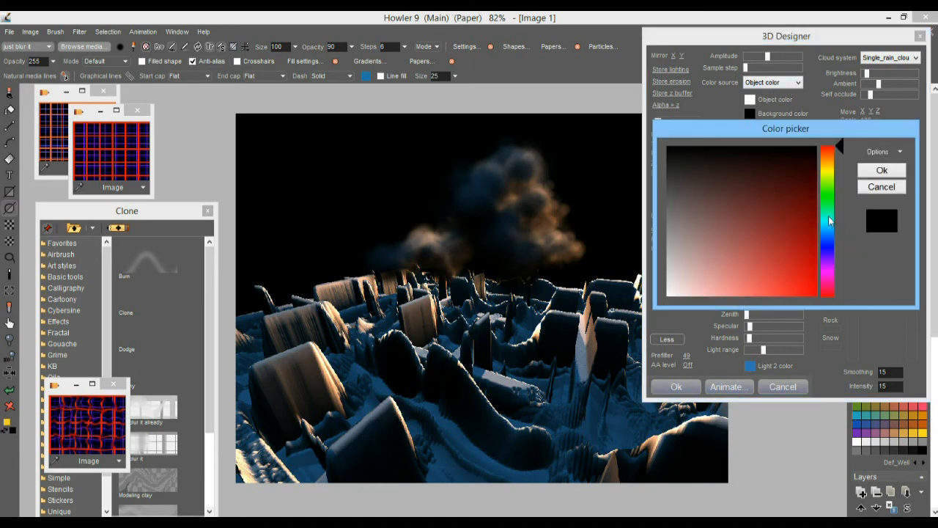
drag(830, 220, 830, 223)
click(766, 275)
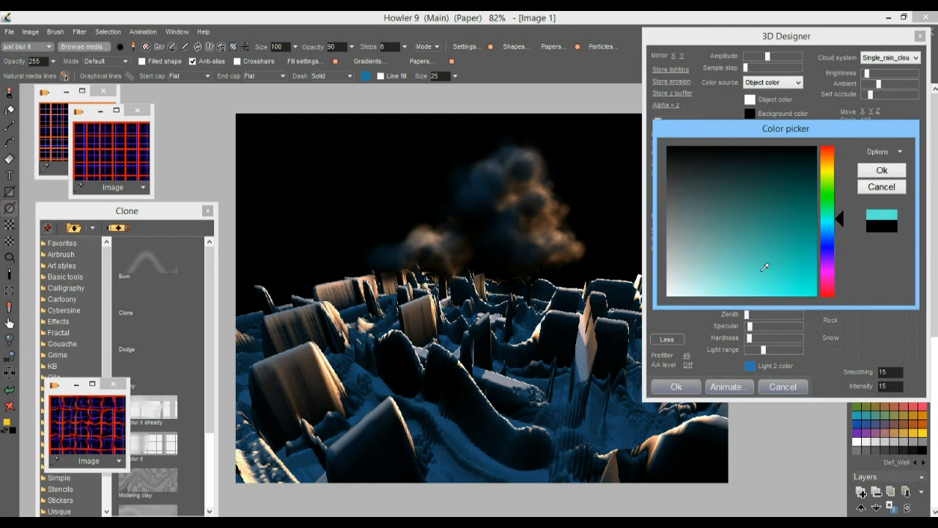
click(881, 170)
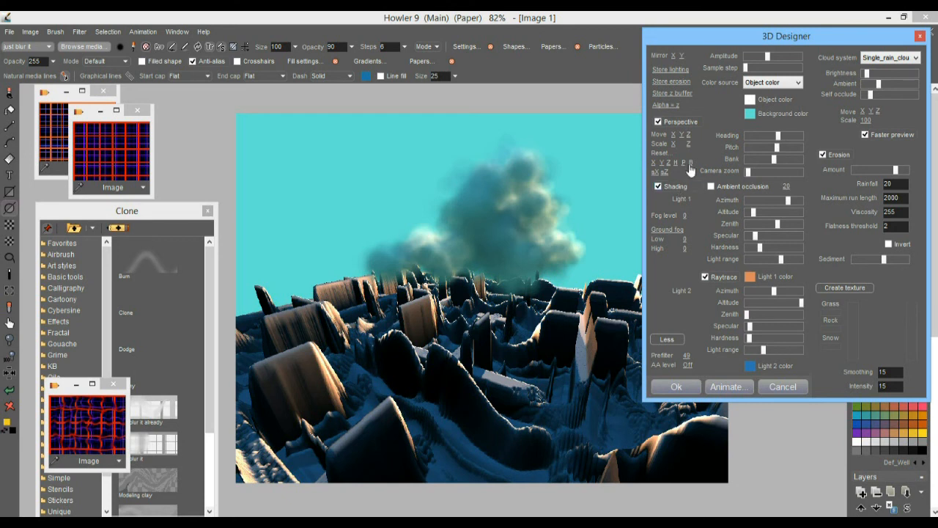
Step: Raise the fog level to 1,905 and move the terrain farther away in depth
drag(683, 216, 724, 233)
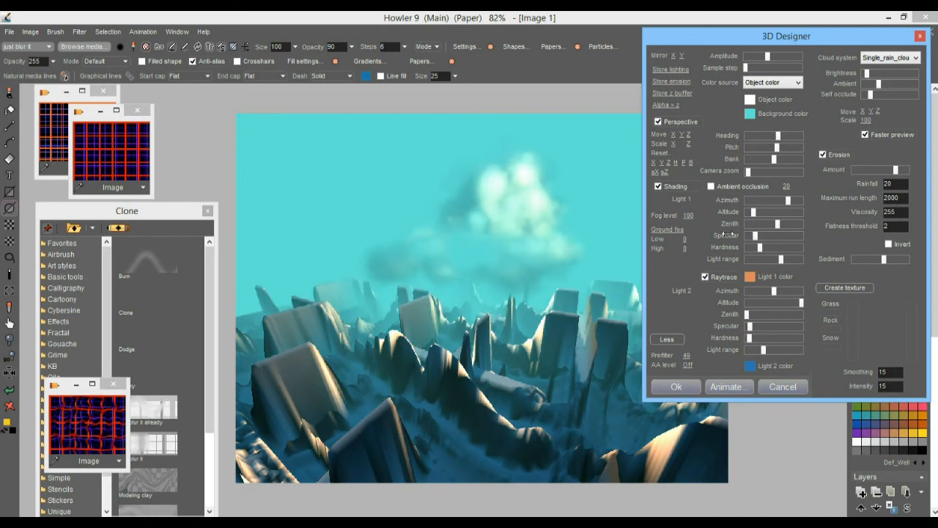
drag(692, 216, 688, 288)
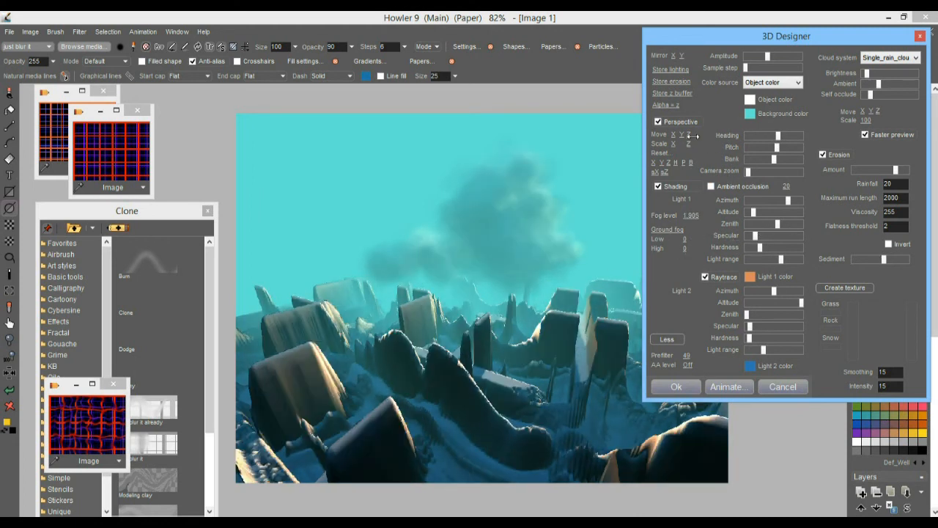
drag(708, 137, 722, 151)
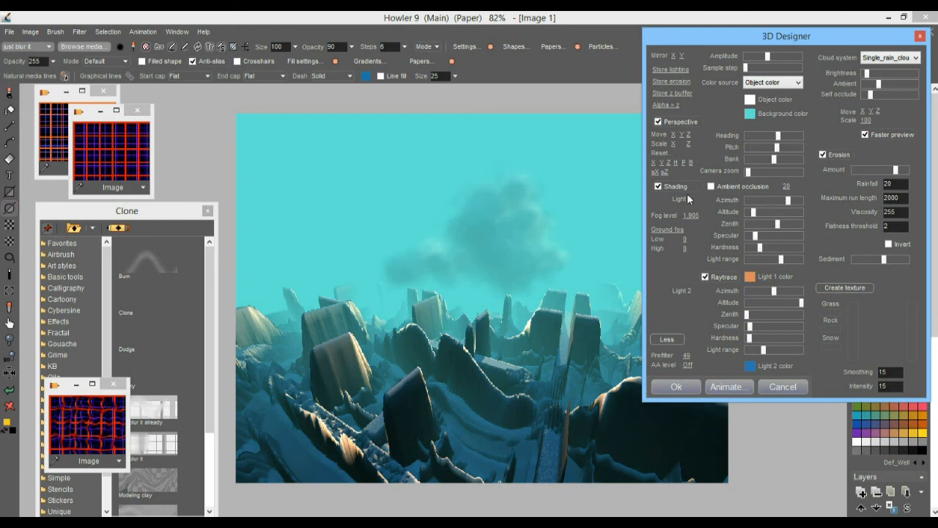
Step: Enable non linear ground fog with a high level of 136 and a low level of 14
click(674, 231)
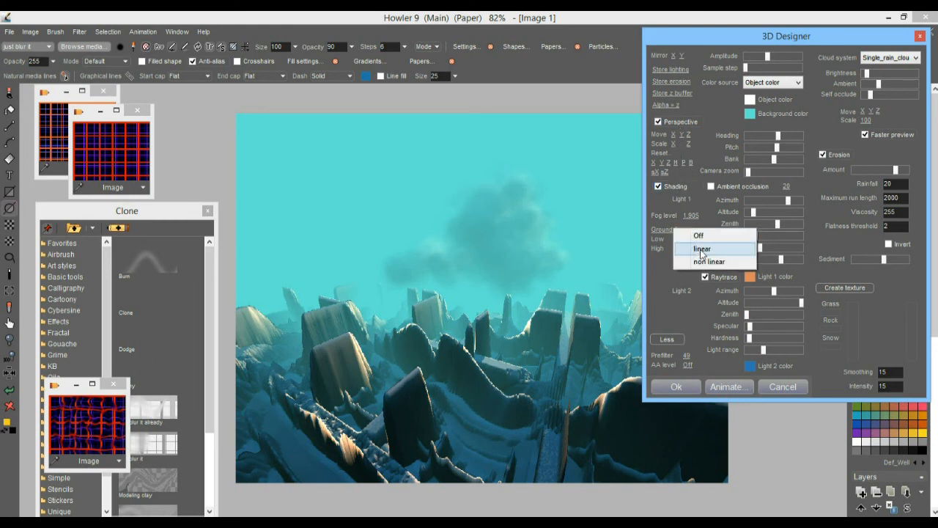
click(702, 263)
drag(687, 250, 868, 244)
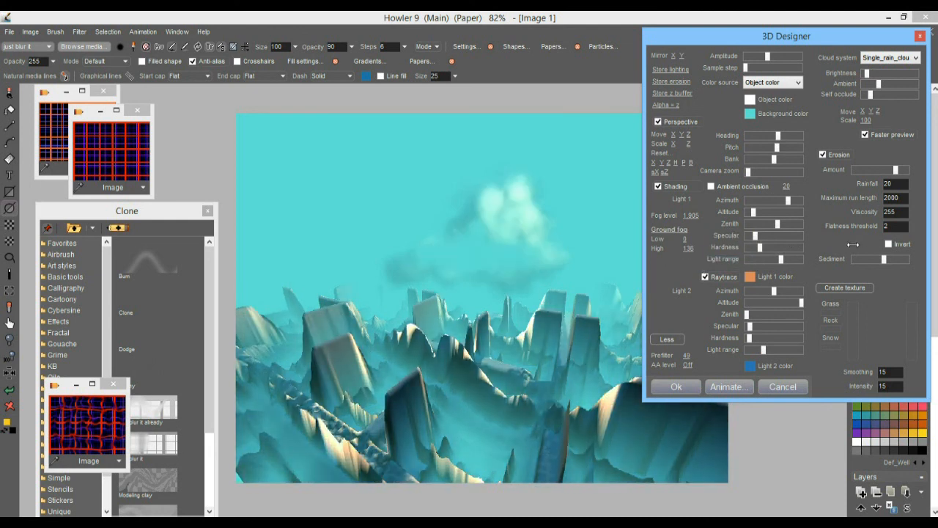
mouse_move(715, 236)
mouse_down()
mouse_move(804, 233)
mouse_move(701, 240)
mouse_up()
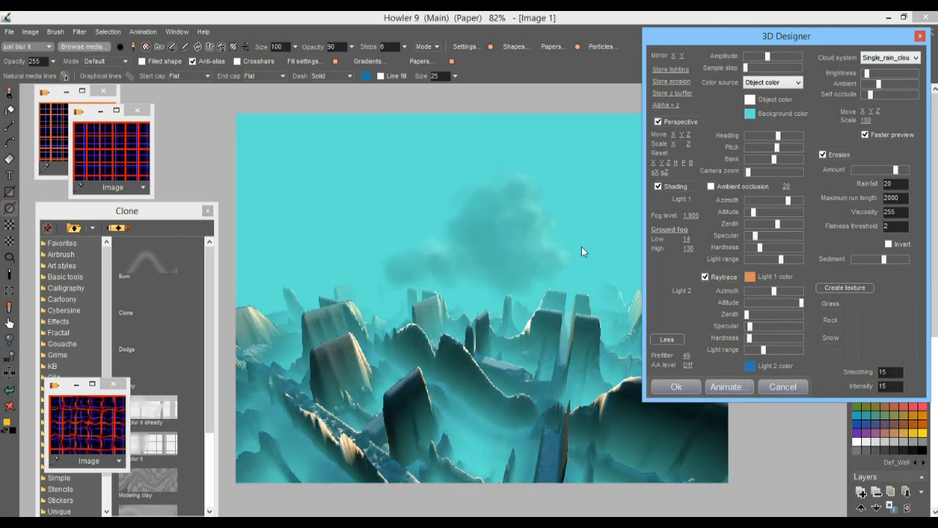
Step: Raise the cloud brightness and self occlusion slightly, move the terrain sideways, and render the scene into the image
mouse_move(882, 86)
mouse_down()
mouse_move(890, 83)
mouse_move(870, 73)
mouse_move(878, 95)
mouse_move(894, 93)
mouse_move(883, 95)
mouse_up()
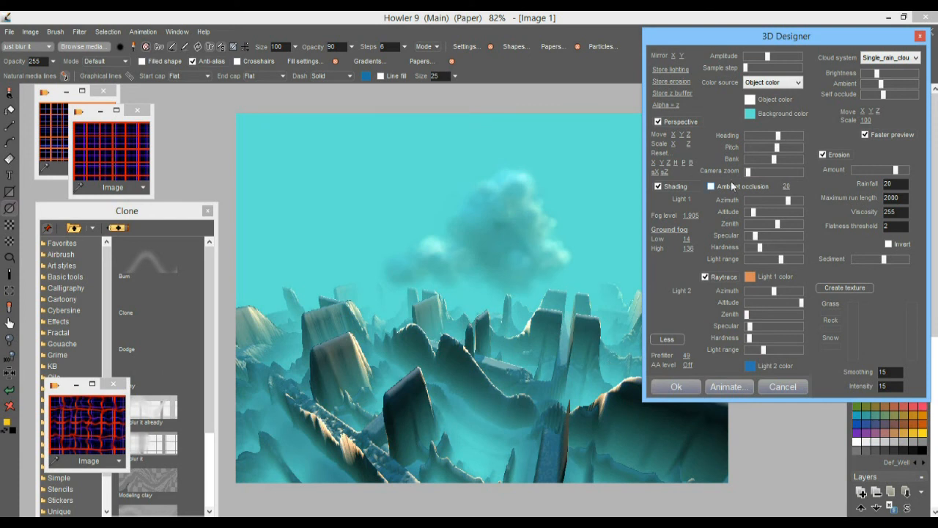
drag(672, 134, 708, 136)
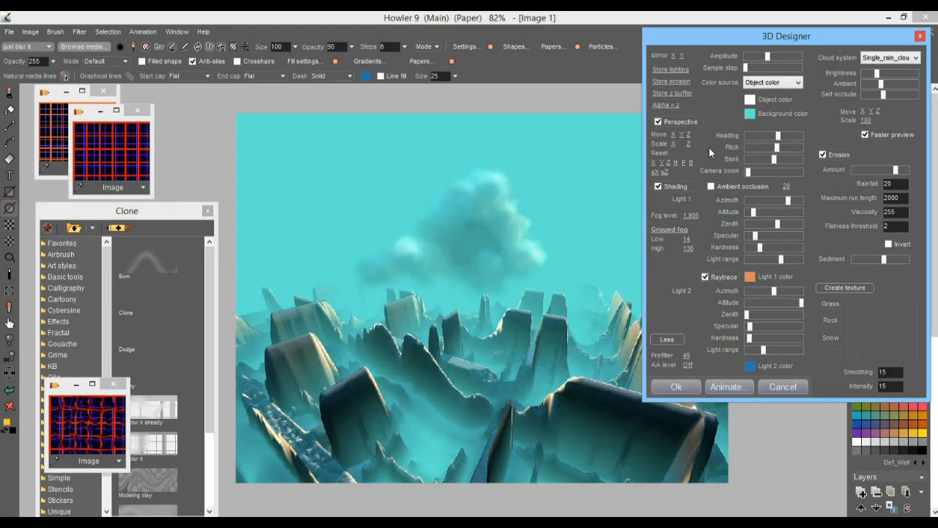
click(676, 387)
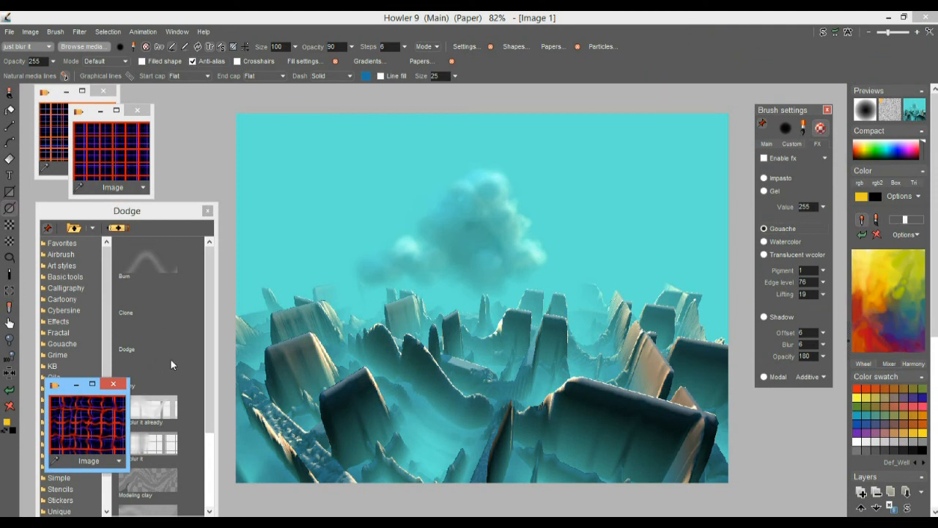
Step: Load the just blur it already brush, try blur strokes across the terrain ridges, and undo them
click(158, 415)
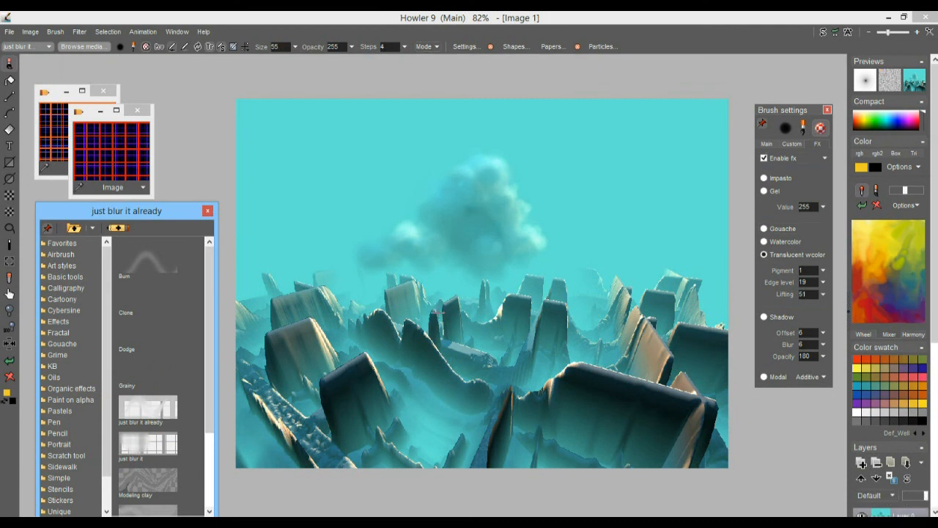
scroll(540, 326, up, 3)
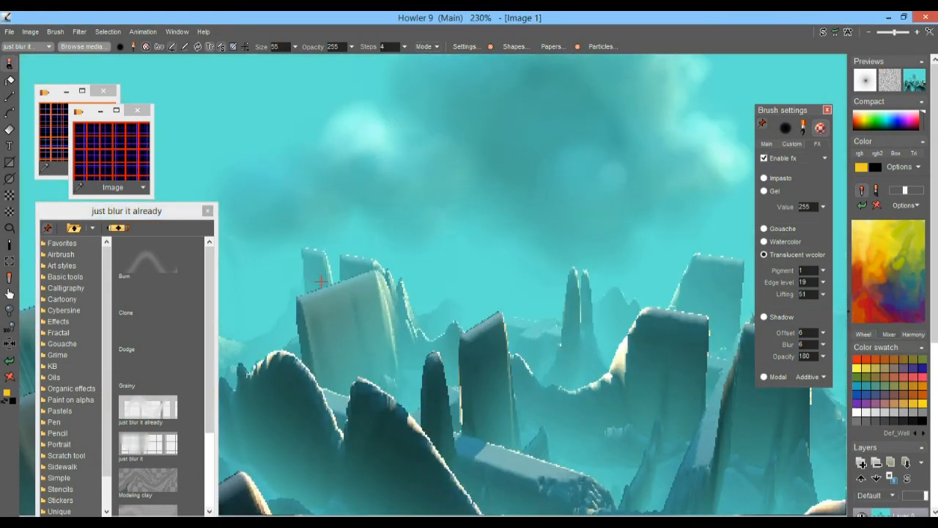
drag(321, 282, 388, 271)
scroll(437, 374, down, 4)
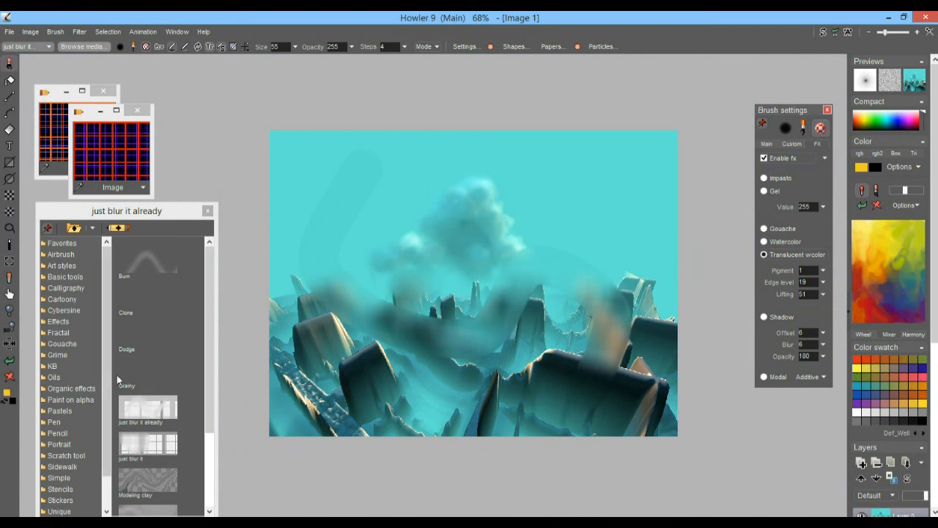
click(13, 362)
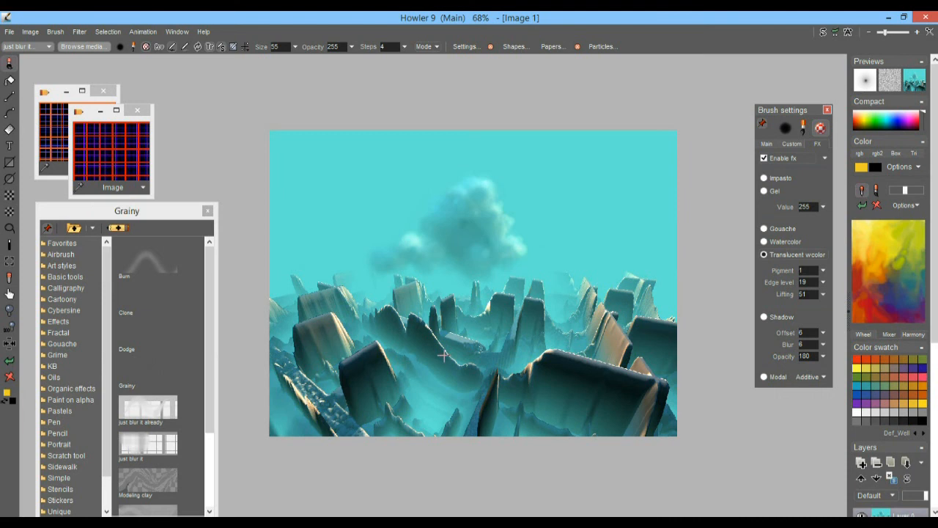
Step: Blur the hard edges of the orange-lit peaks on the right side of the terrain
scroll(660, 362, up, 2)
scroll(659, 362, up, 4)
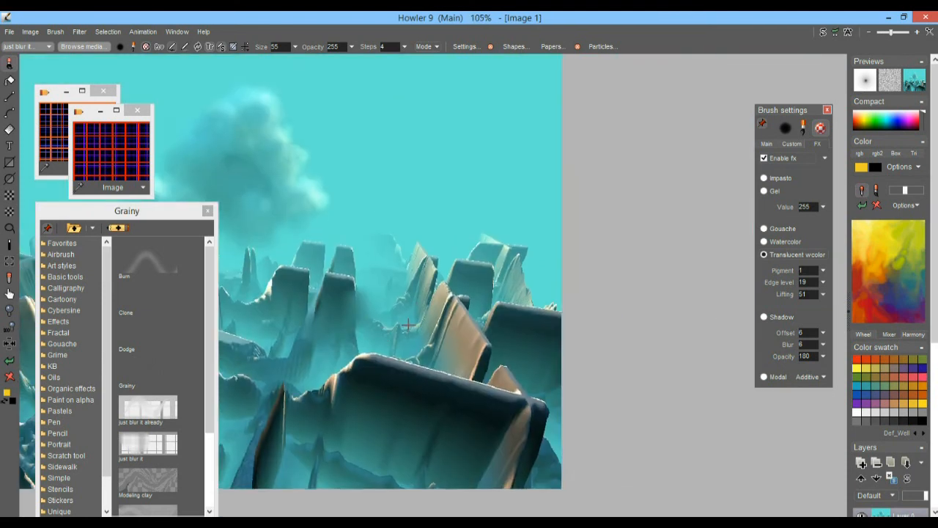
drag(412, 380, 456, 207)
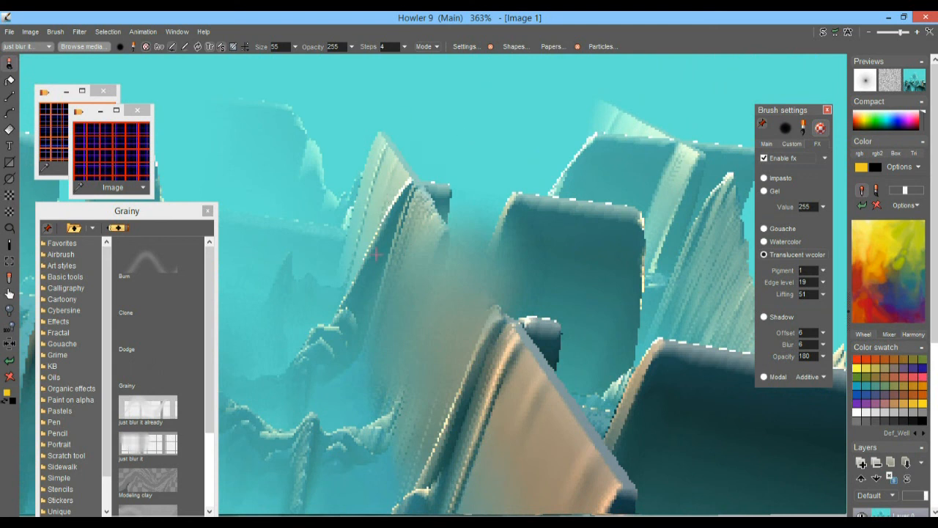
drag(376, 255, 410, 191)
drag(583, 236, 554, 294)
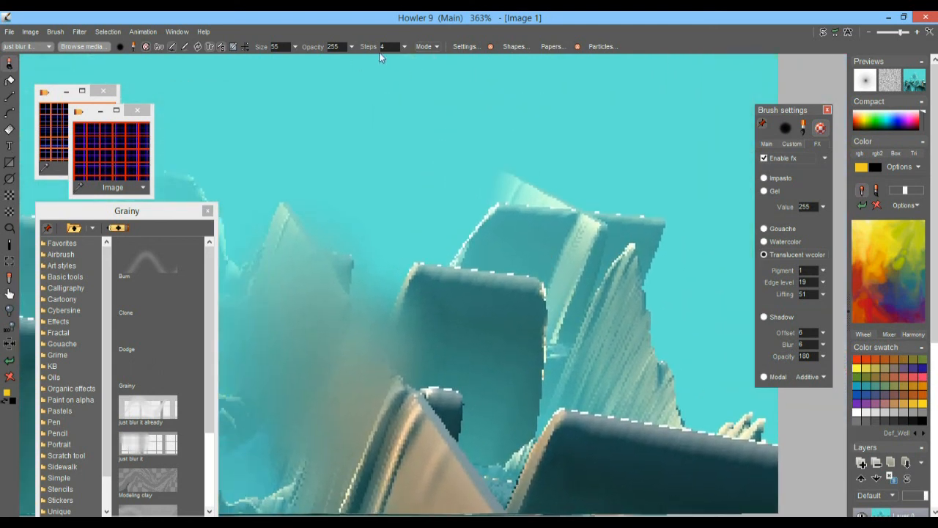
Step: Soften the far-right peaks at 24 opacity, and reload the just blur it already preset to blur them at full strength
click(351, 47)
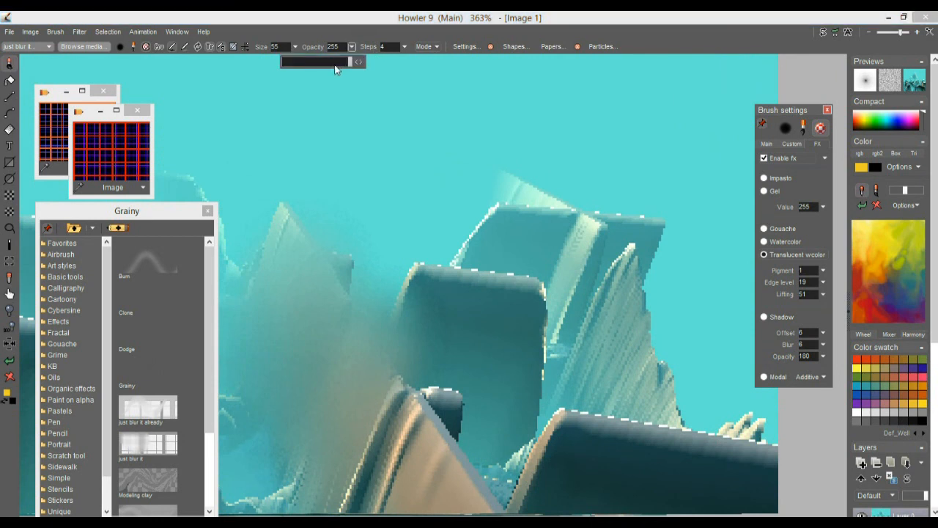
drag(466, 152, 645, 292)
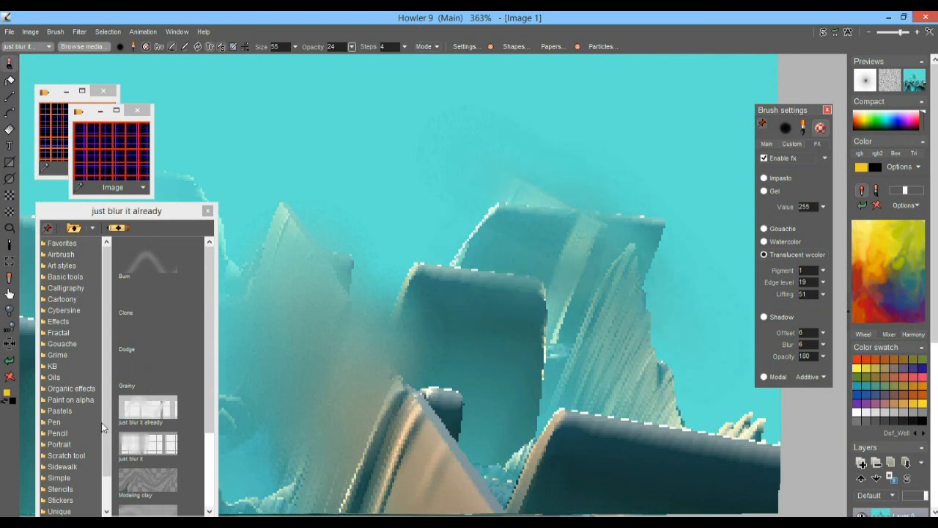
click(200, 416)
drag(578, 300, 608, 310)
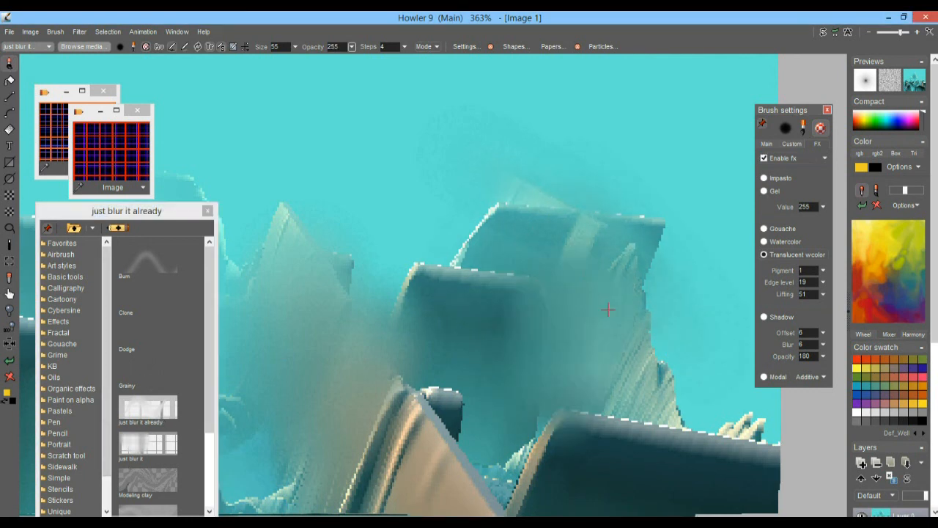
drag(461, 291, 484, 278)
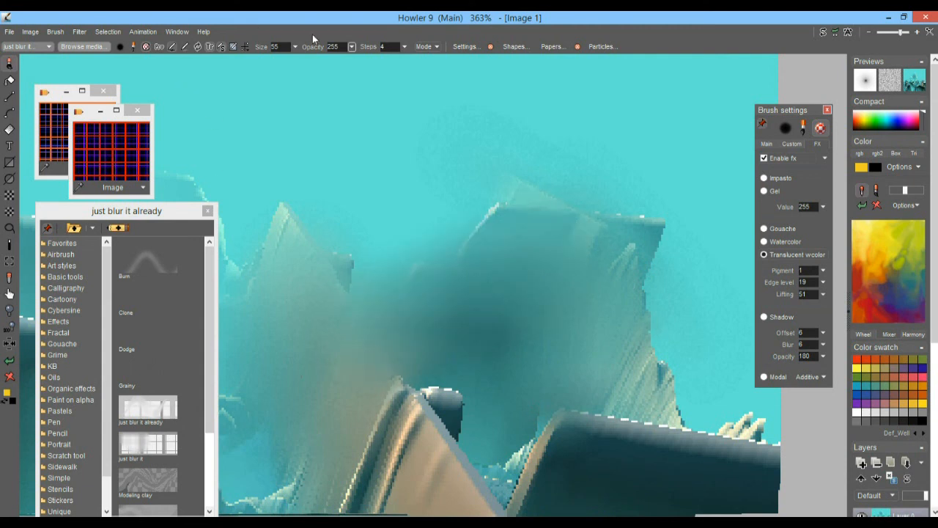
Step: Set the brush opacity to 58 and soften the ridge edges around the foreground slope
click(352, 47)
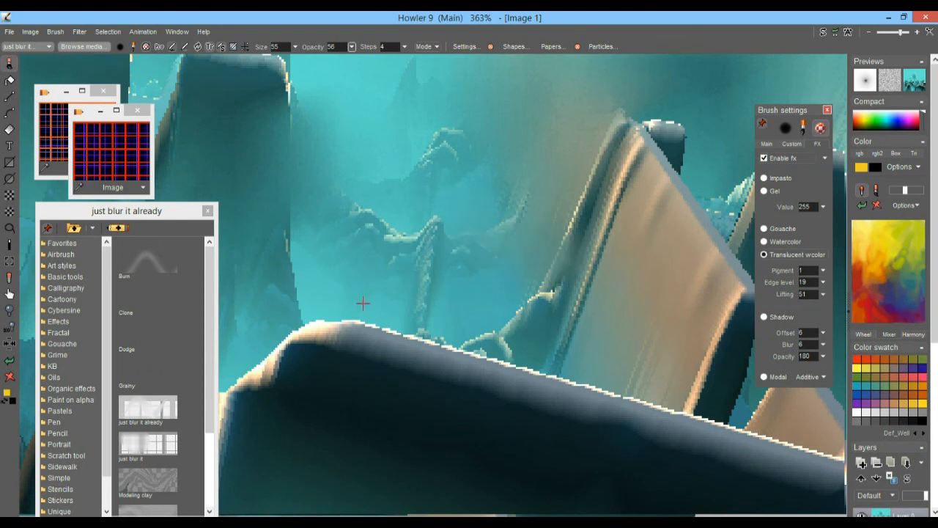
drag(500, 262, 546, 293)
drag(481, 327, 587, 317)
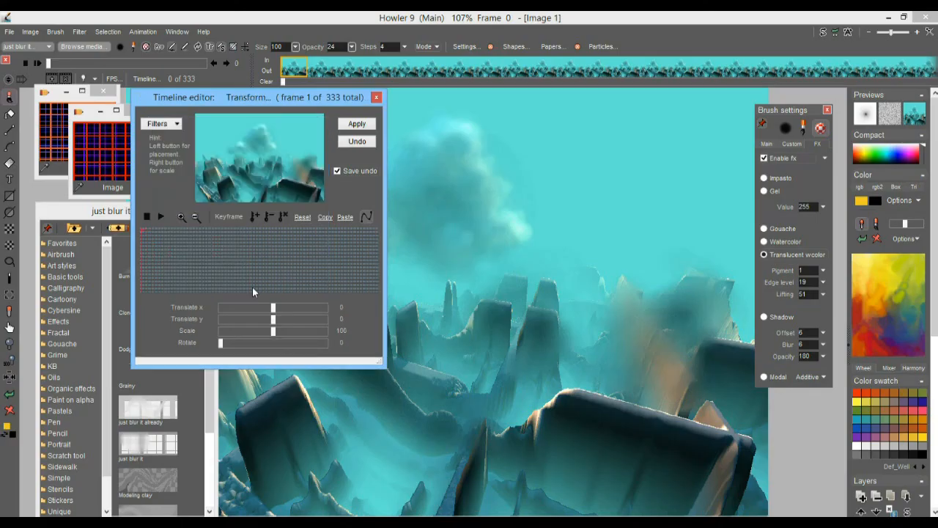
Step: Keyframe the Transform scale to 200 near the end of the timeline, and apply the zoom to all frames
drag(334, 278, 343, 281)
drag(274, 331, 336, 334)
click(359, 125)
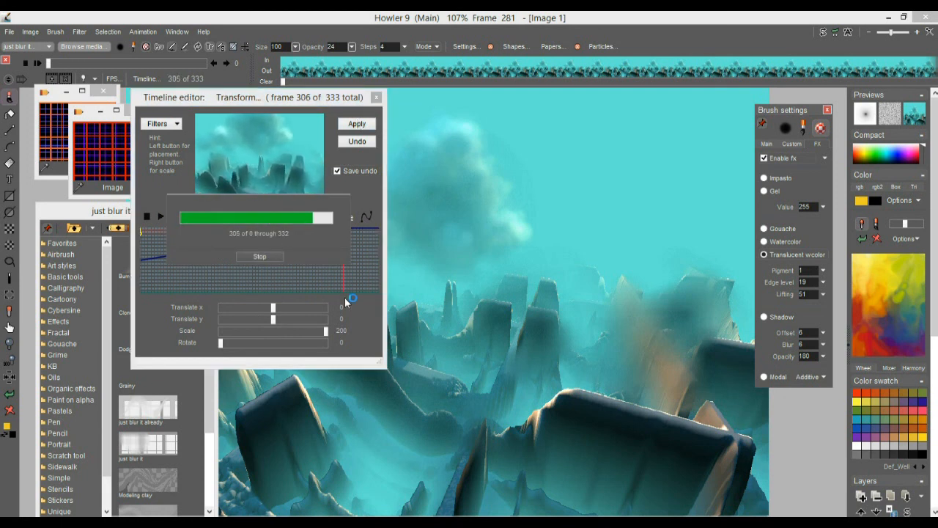
Step: Switch the timeline editor's filter to Lens flare
click(173, 124)
drag(324, 198, 323, 270)
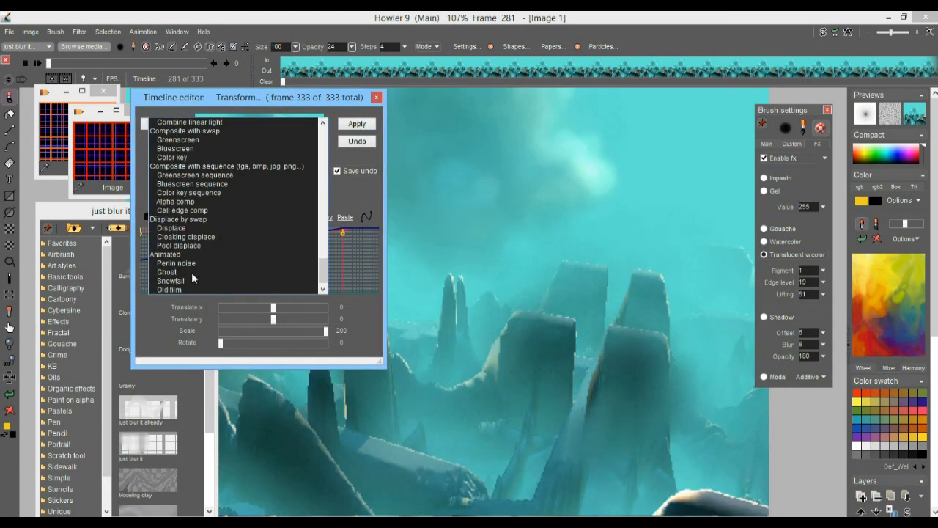
scroll(192, 276, down, 1)
click(189, 289)
Step: Choose the green starburst flare preset, and centre the flare just above the middle peaks
click(288, 347)
click(484, 262)
drag(490, 183, 578, 338)
click(713, 480)
click(260, 160)
click(650, 427)
click(259, 151)
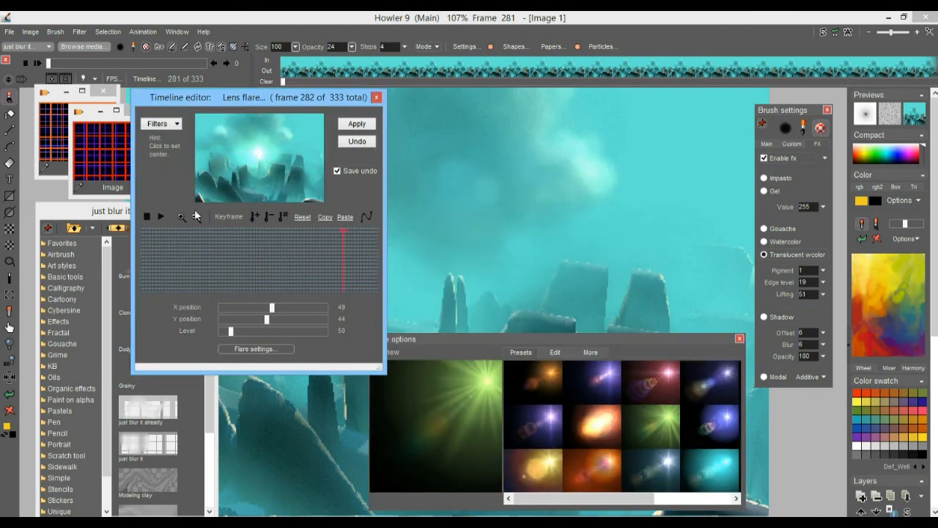
Step: Keyframe the flare level from low at the start to 138 near the end, and apply the flare to all frames
drag(154, 256, 134, 257)
drag(230, 331, 228, 332)
drag(196, 245, 285, 246)
click(258, 154)
drag(228, 331, 250, 332)
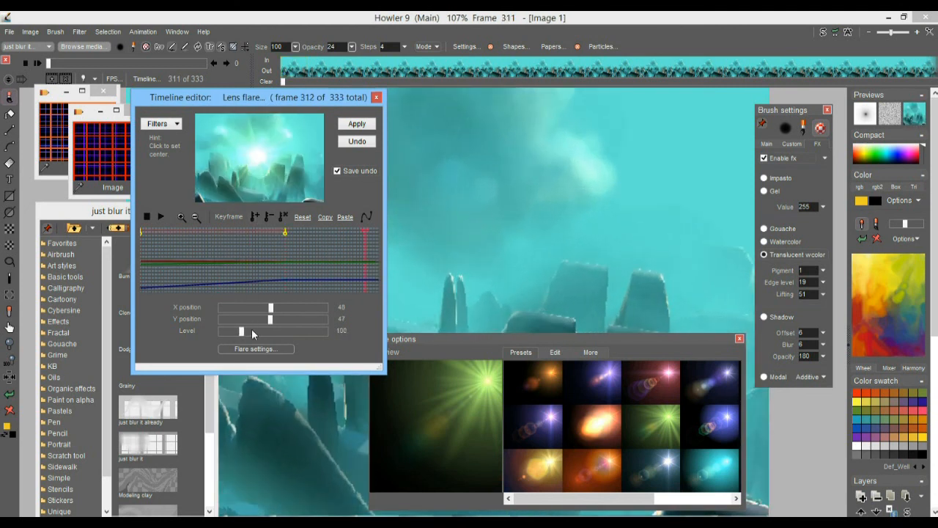
click(357, 124)
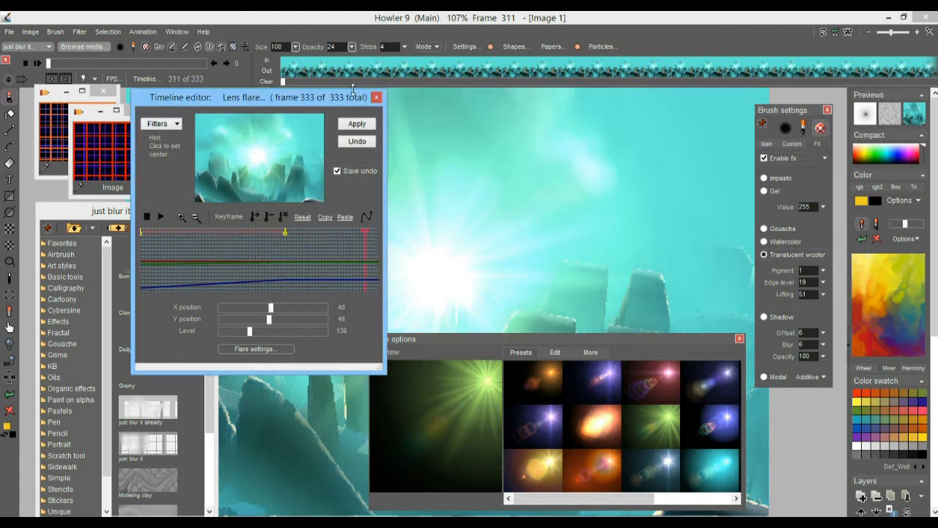
Step: Close the timeline editor, flare options, brush windows and floating images, and play the animation from the first frame
click(376, 98)
click(739, 339)
click(827, 110)
click(206, 211)
click(137, 111)
click(104, 91)
click(112, 384)
drag(49, 64, 46, 64)
click(37, 64)
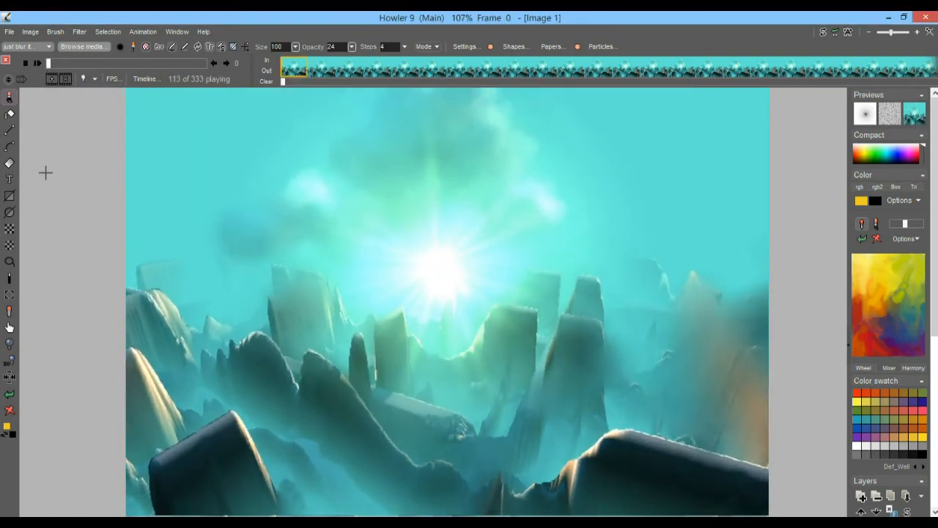